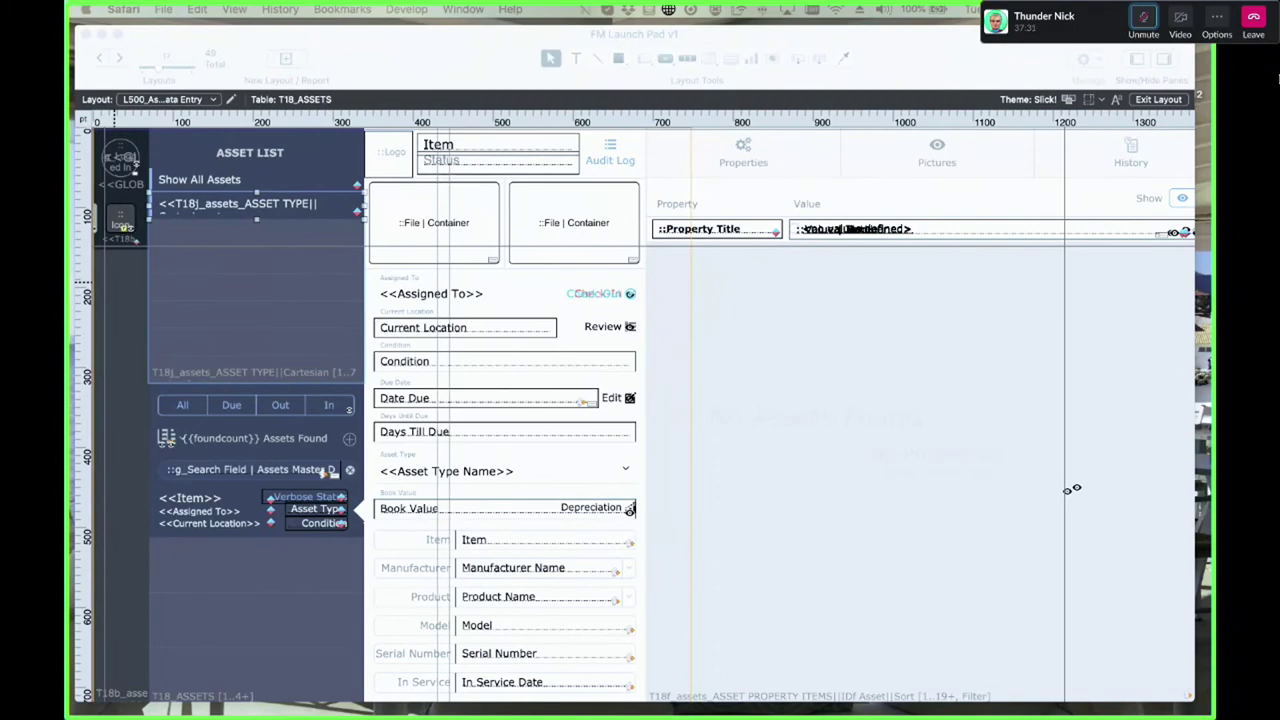
Switch to Safari and select the web address of the Screen Stencils support article
key(super+Tab)
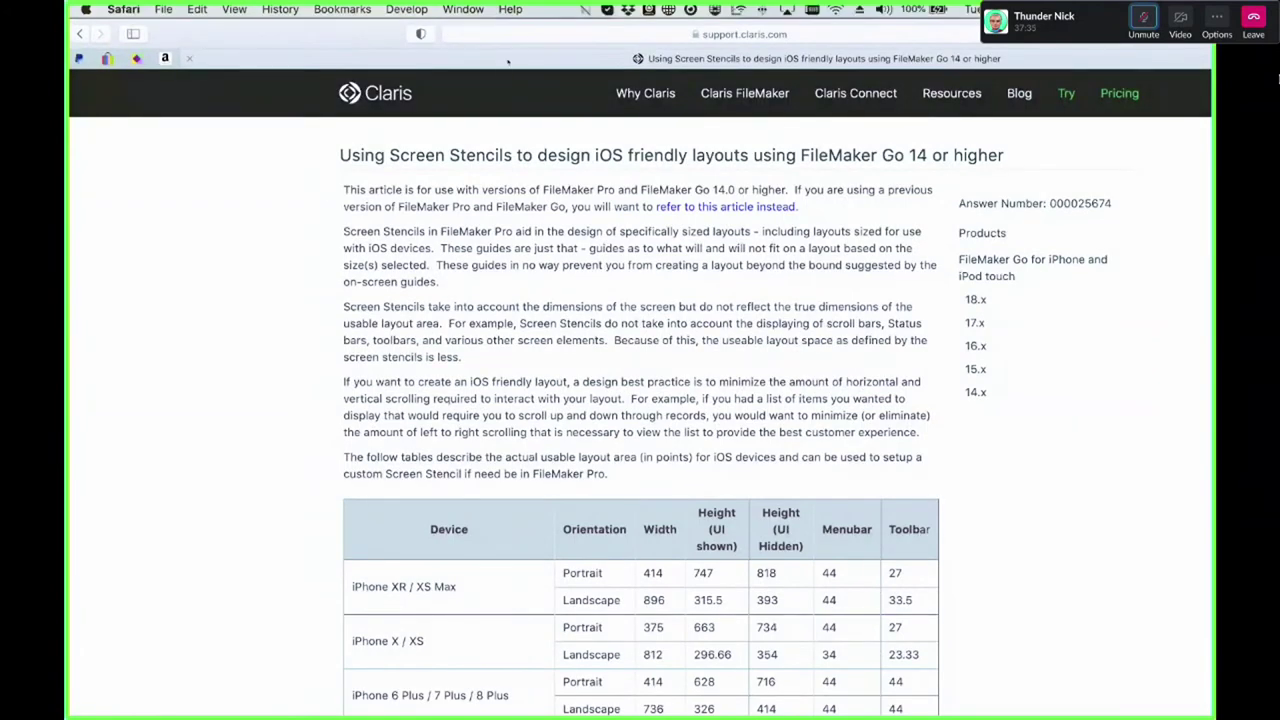
click(532, 36)
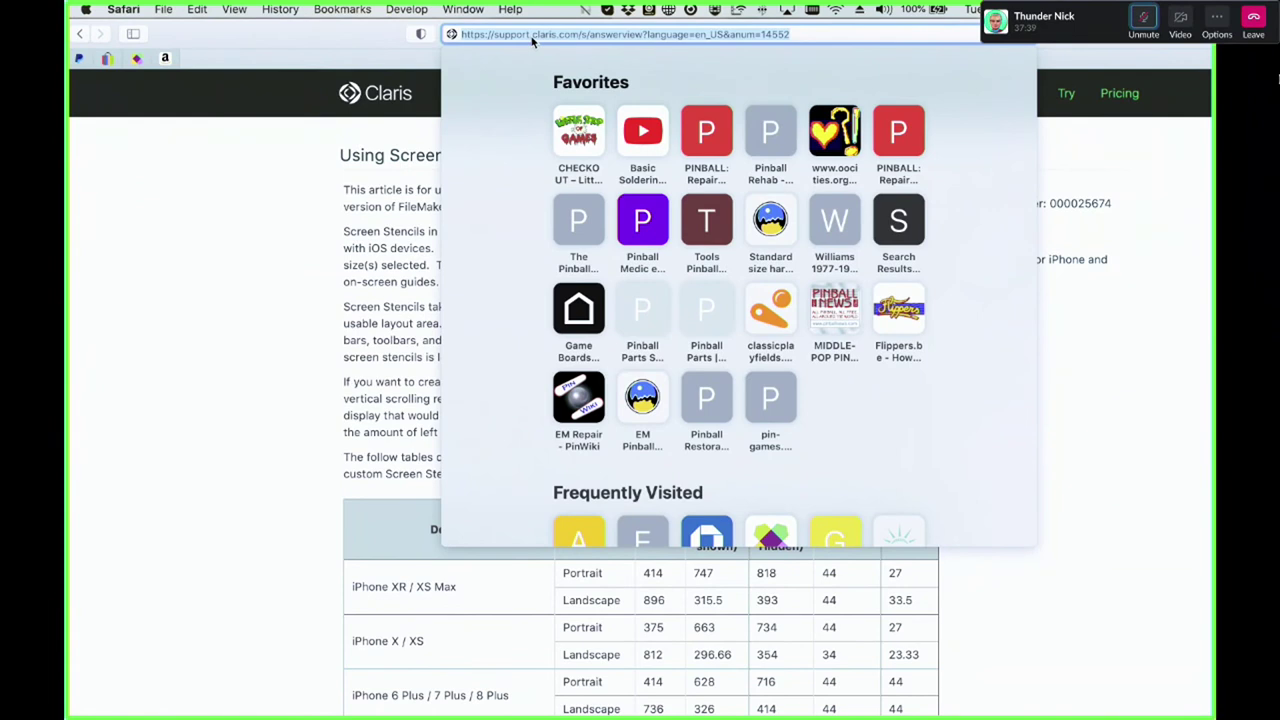
click(271, 309)
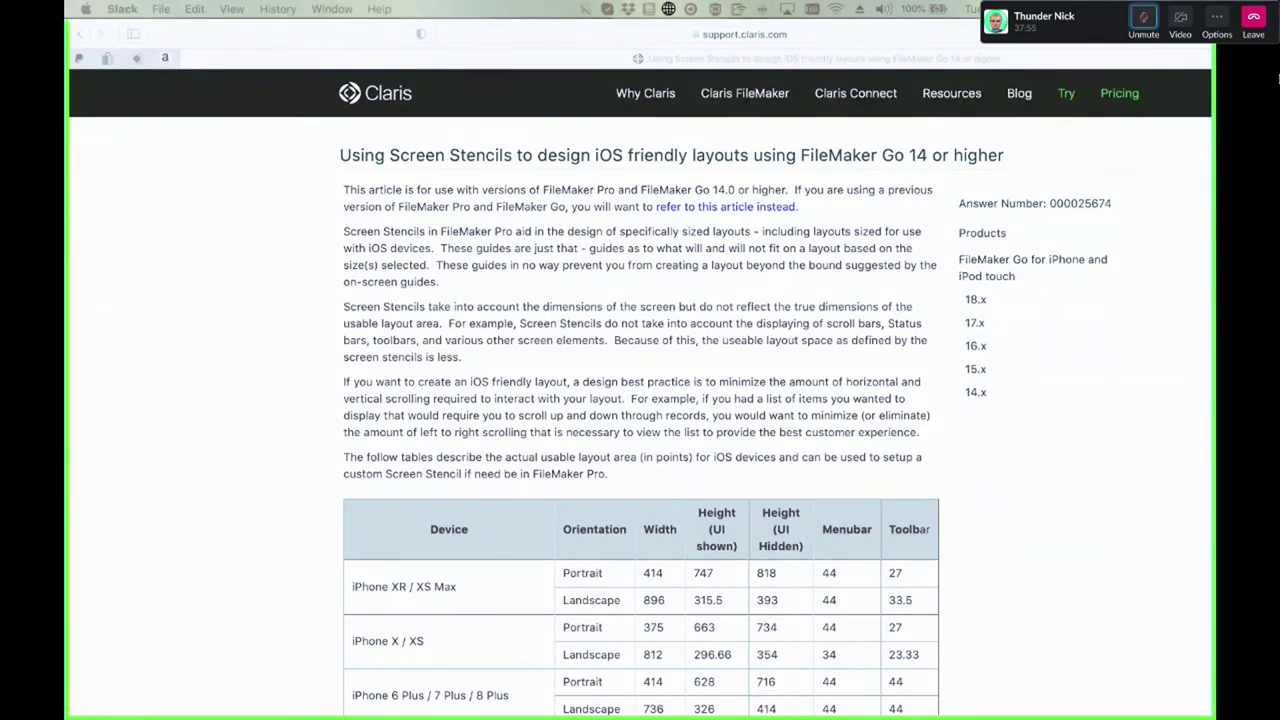
click(644, 320)
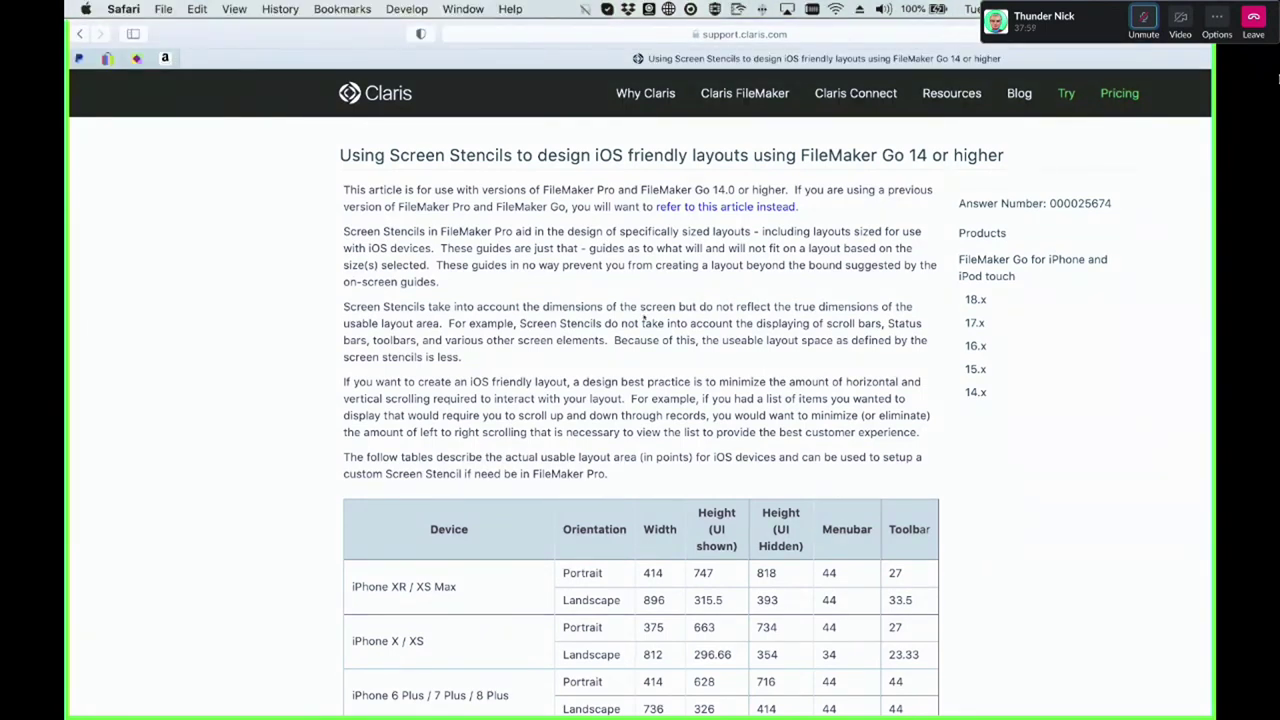
Examine the article's table of usable layout sizes for iOS devices, highlighting the iPad Air 2 entry
scroll(644, 318, down, 10)
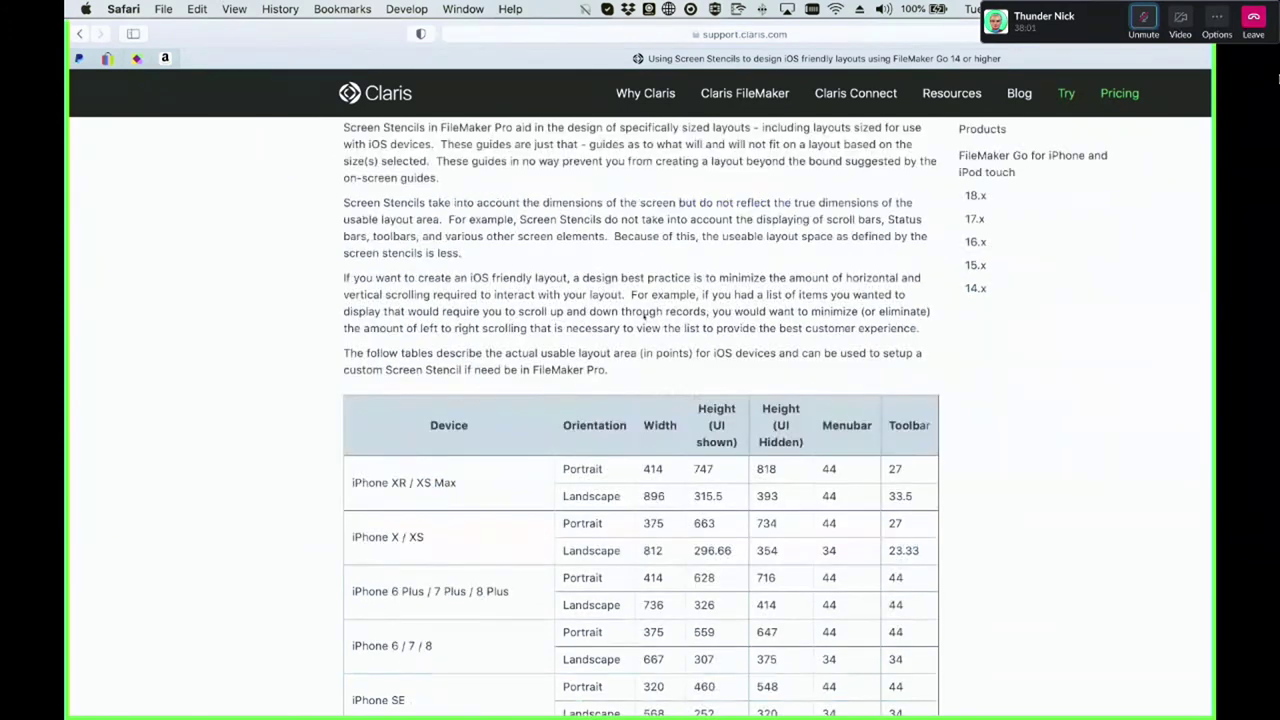
scroll(644, 318, up, 10)
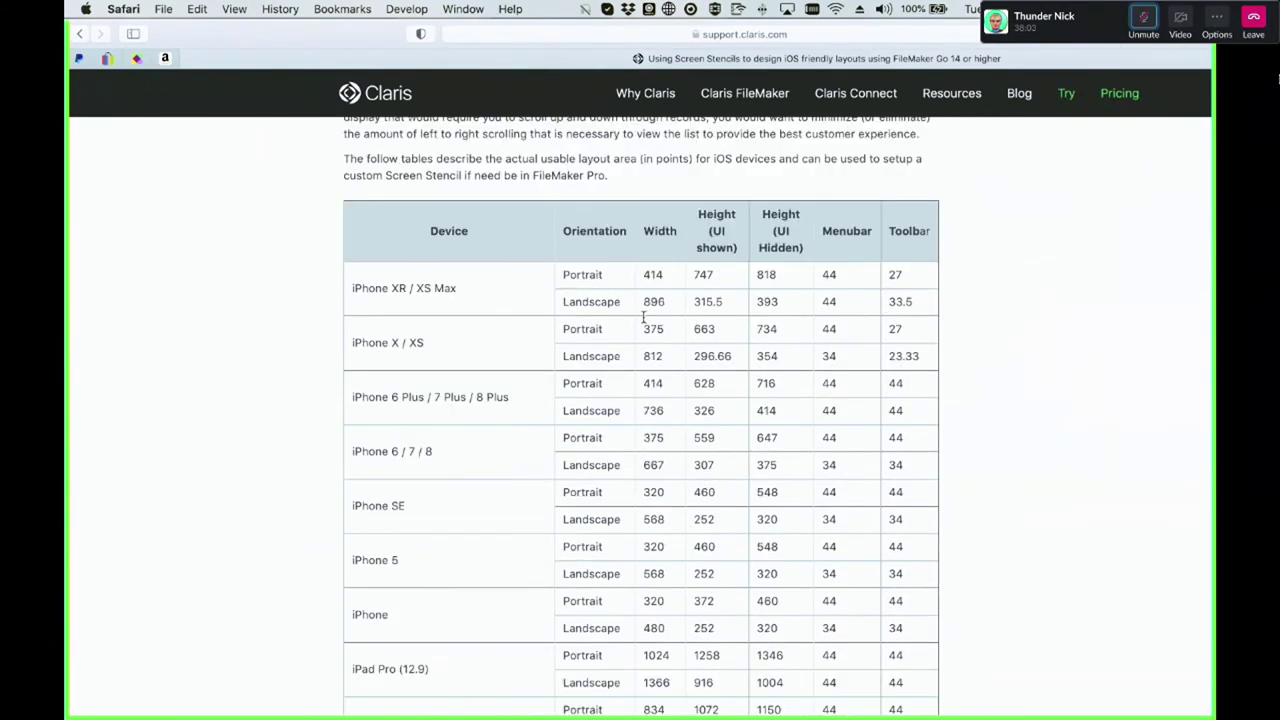
scroll(644, 318, down, 10)
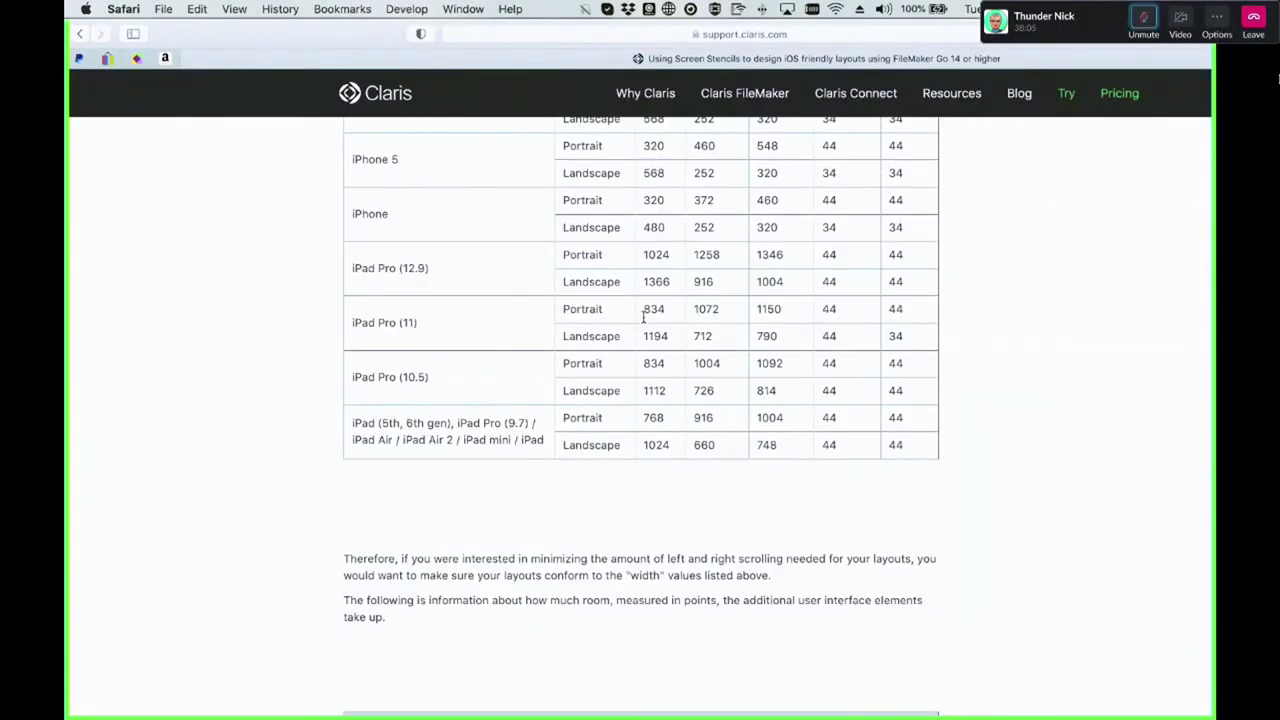
scroll(645, 322, up, 9)
scroll(645, 322, down, 2)
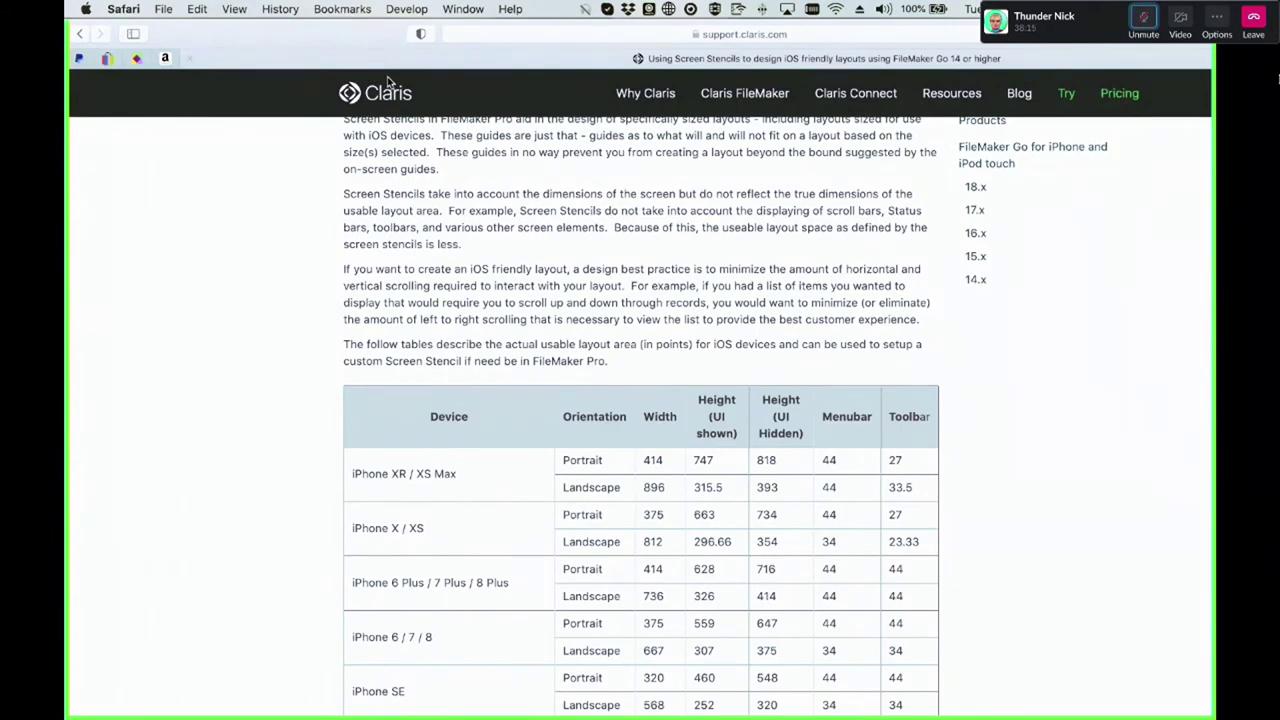
scroll(661, 475, down, 2)
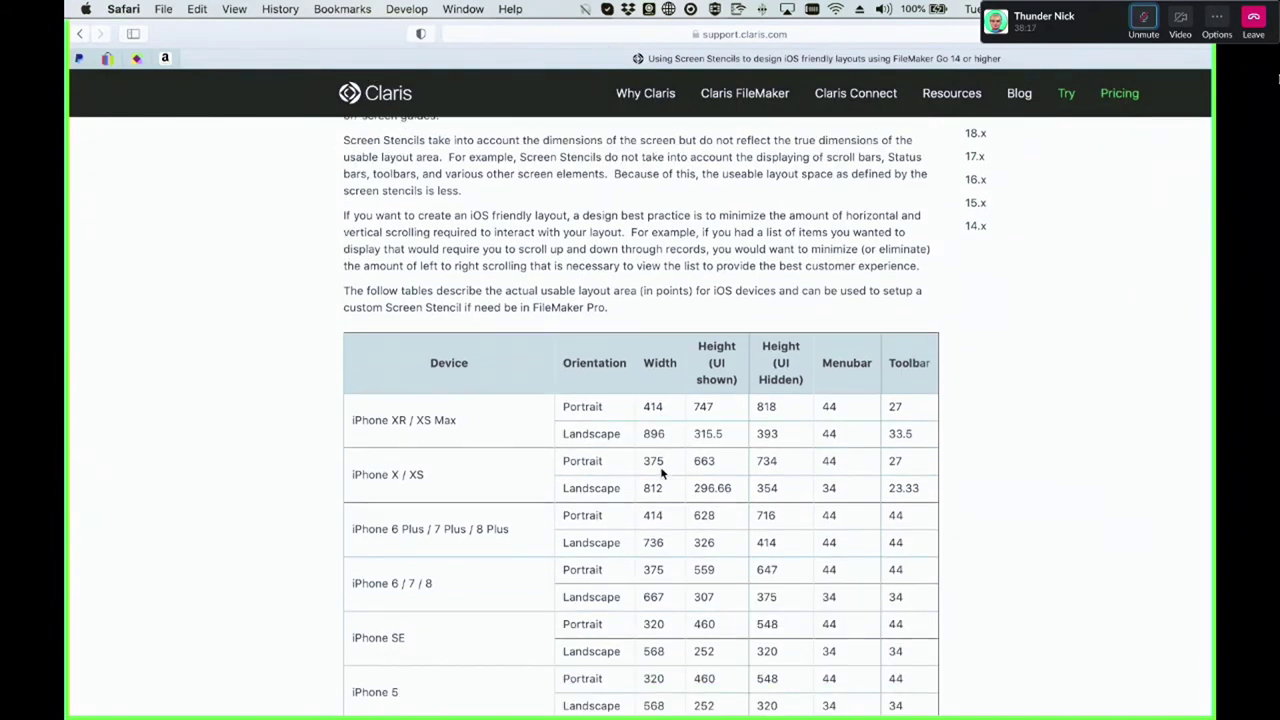
scroll(661, 475, down, 3)
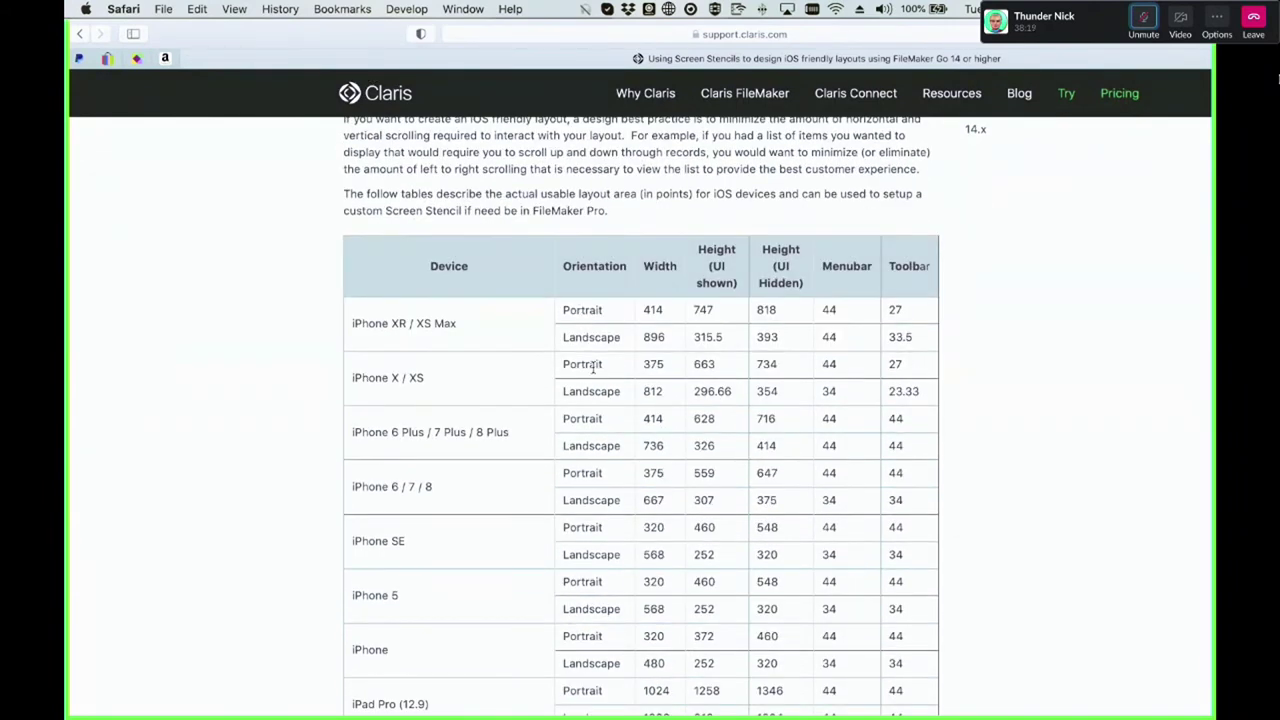
scroll(597, 462, down, 7)
scroll(598, 467, down, 3)
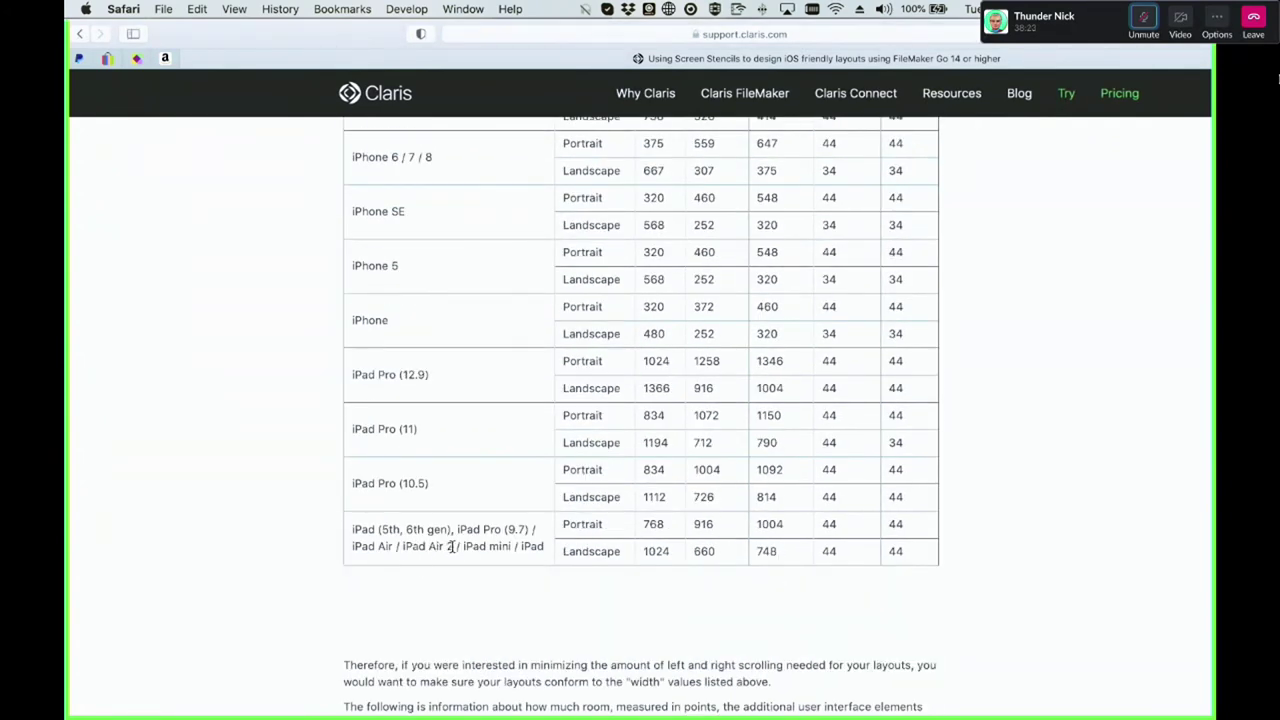
drag(453, 546, 399, 548)
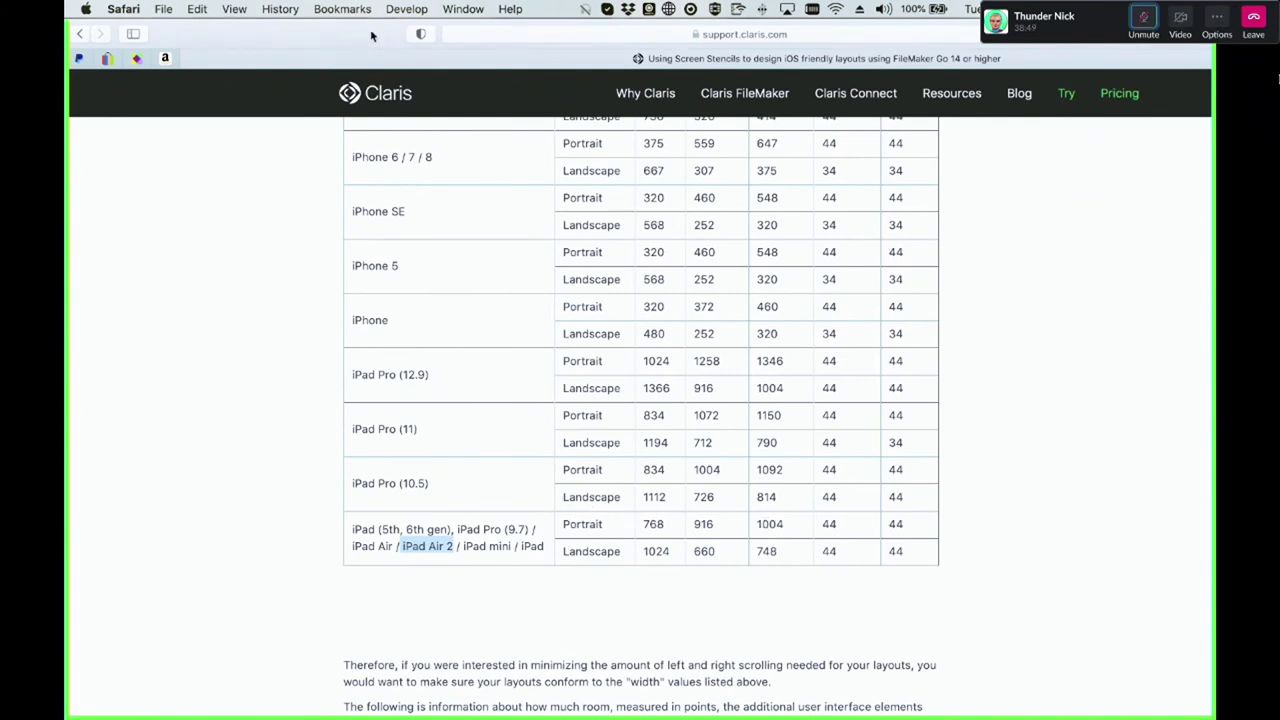
Hide Safari and display the asset layout in Browse mode in FileMaker Pro
drag(474, 44, 304, 213)
key(super+h)
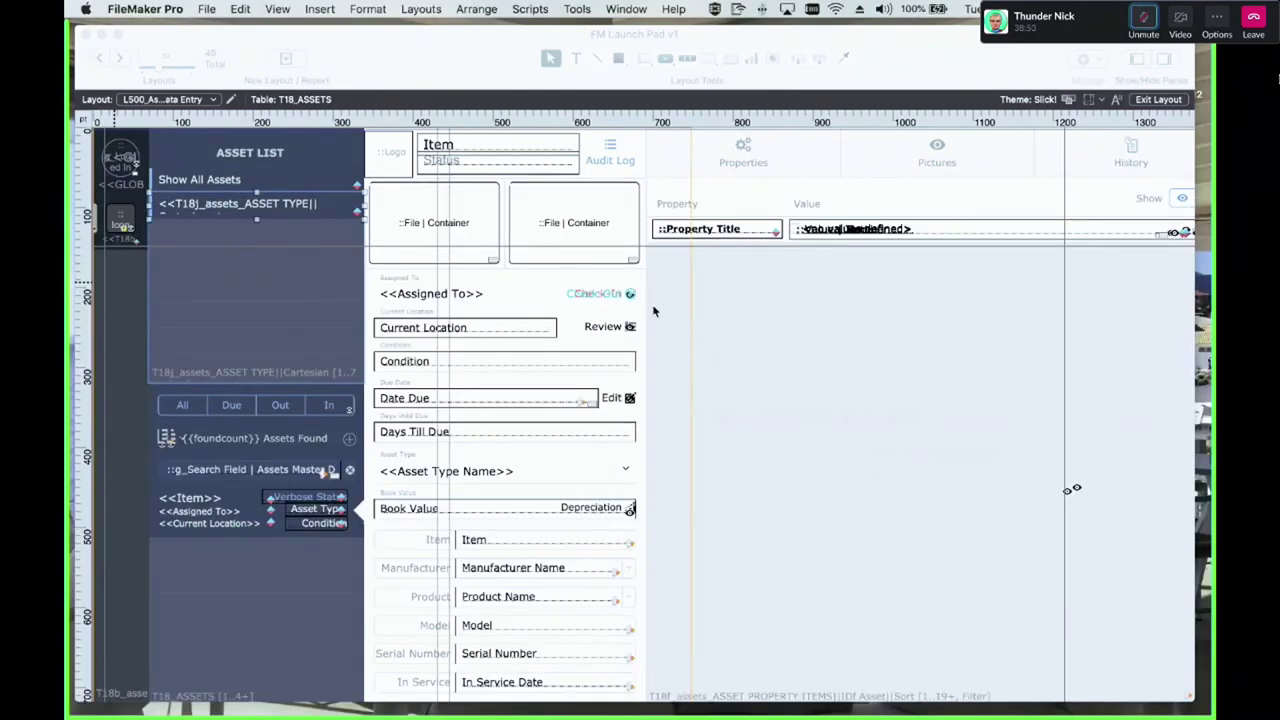
key(super+b)
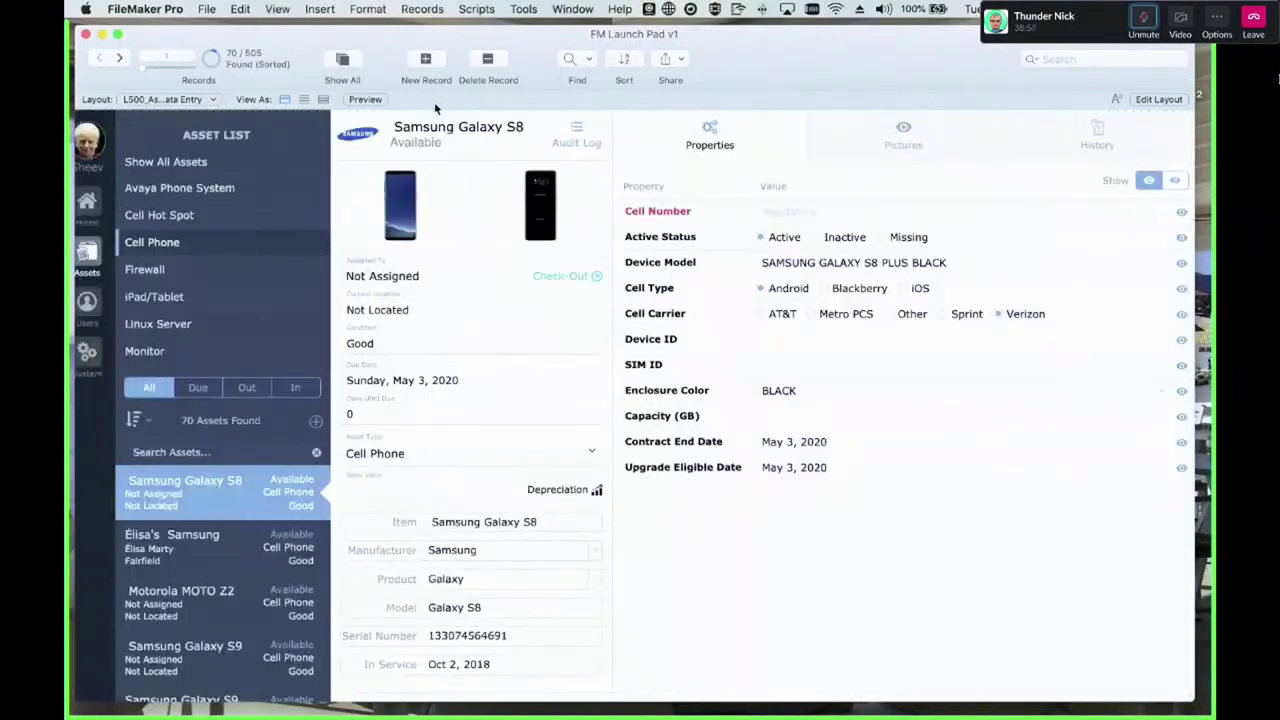
Enlarge the FM Launch Pad v1 window, with its status toolbar hidden
click(118, 34)
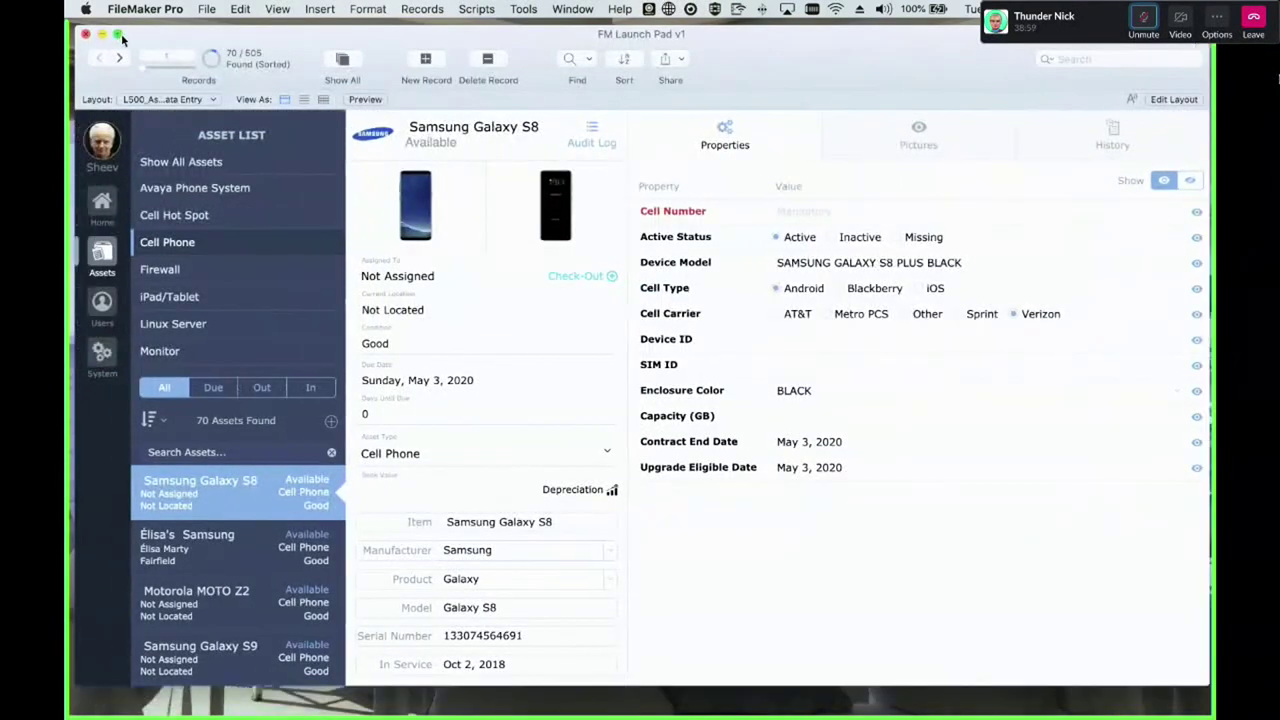
click(150, 62)
key(super+alt+s)
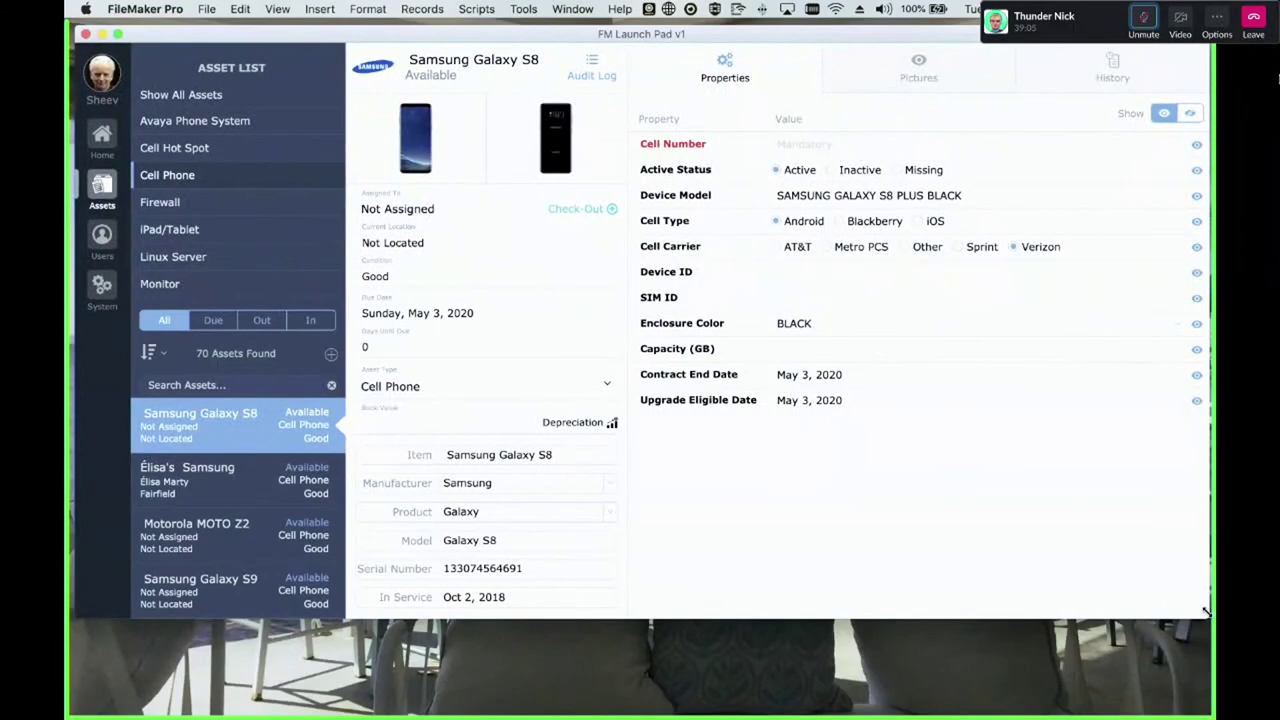
drag(1205, 612, 1206, 686)
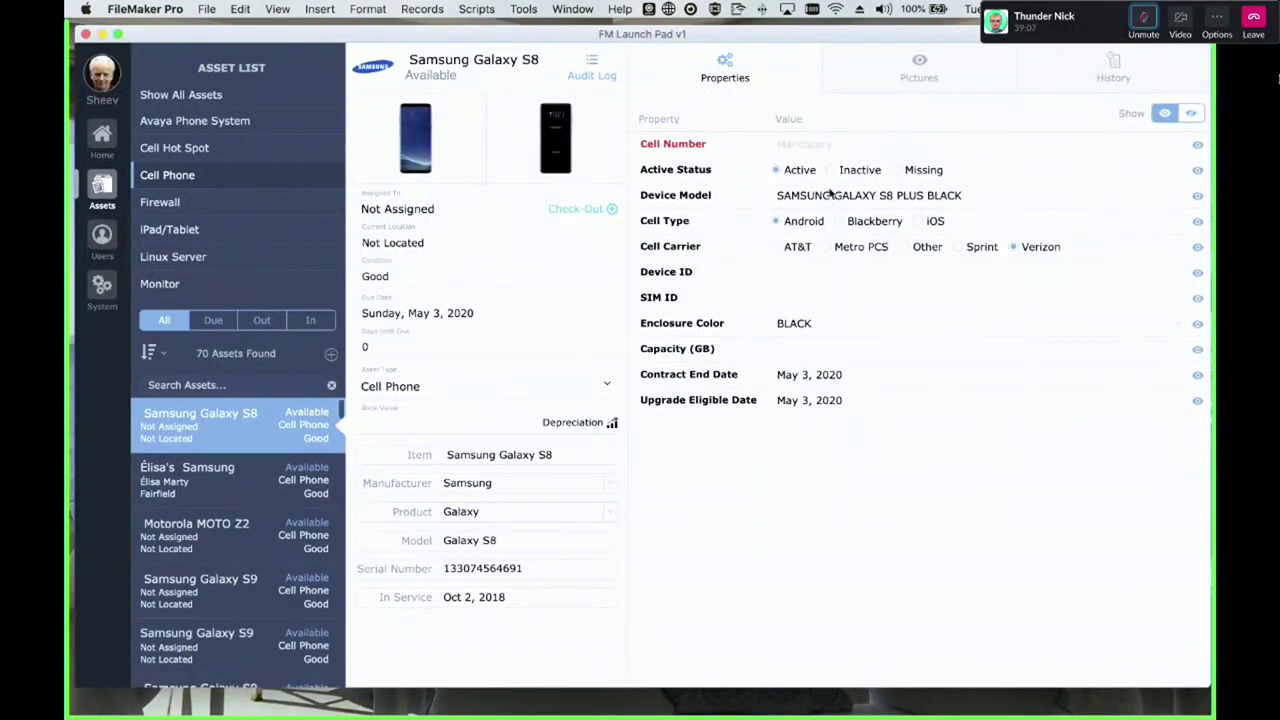
Reposition and resize the FM Launch Pad v1 window to check how the asset layout adapts to different sizes
drag(747, 29, 677, 41)
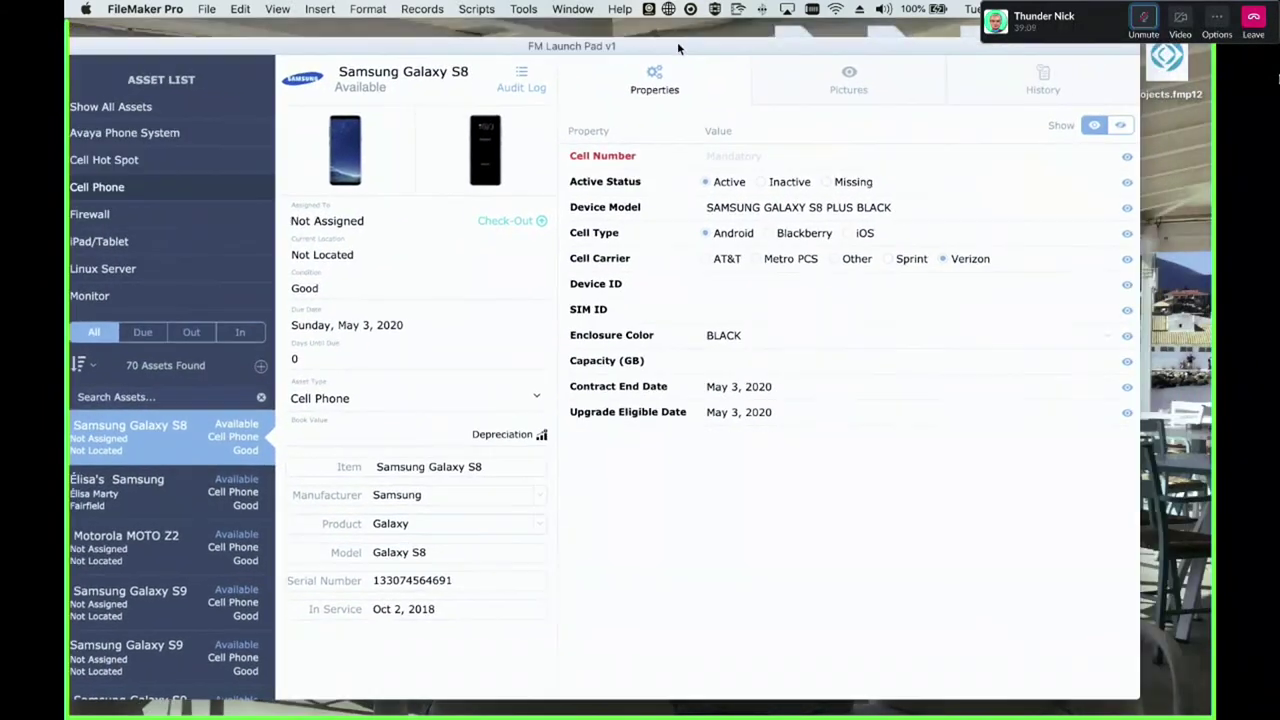
drag(1054, 648, 1027, 644)
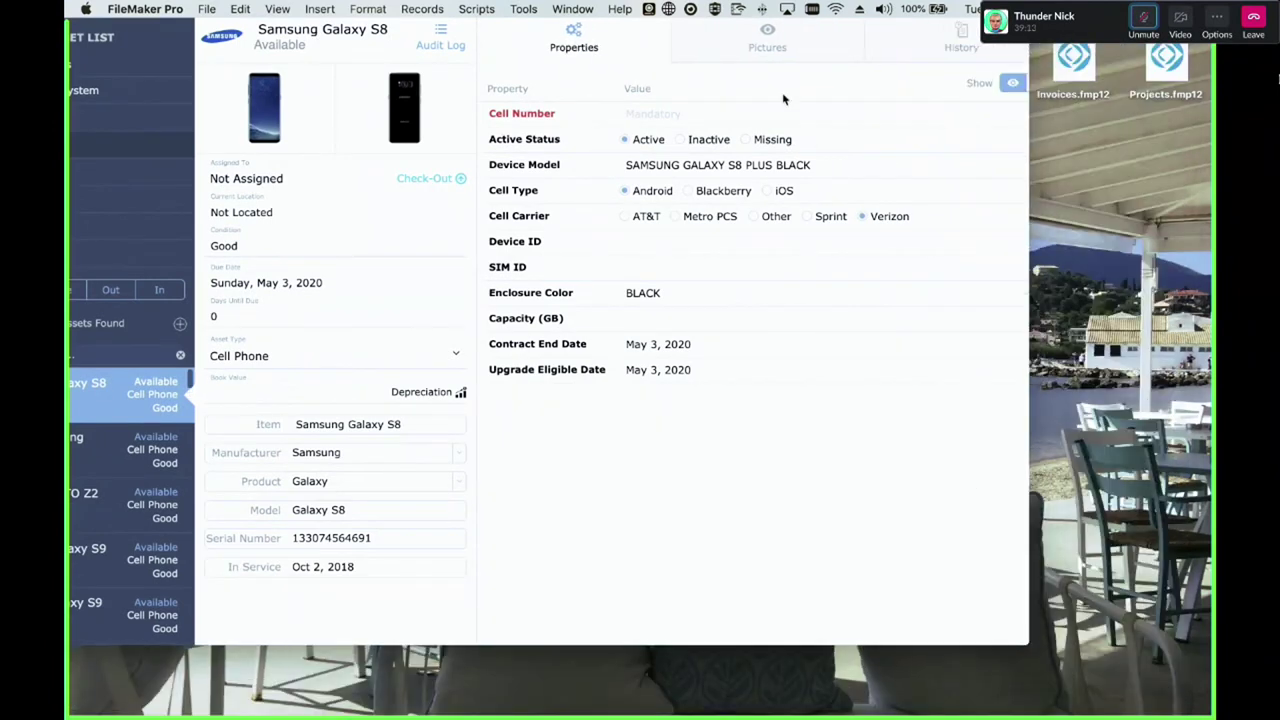
click(742, 44)
click(924, 34)
click(590, 42)
drag(1027, 642, 1057, 699)
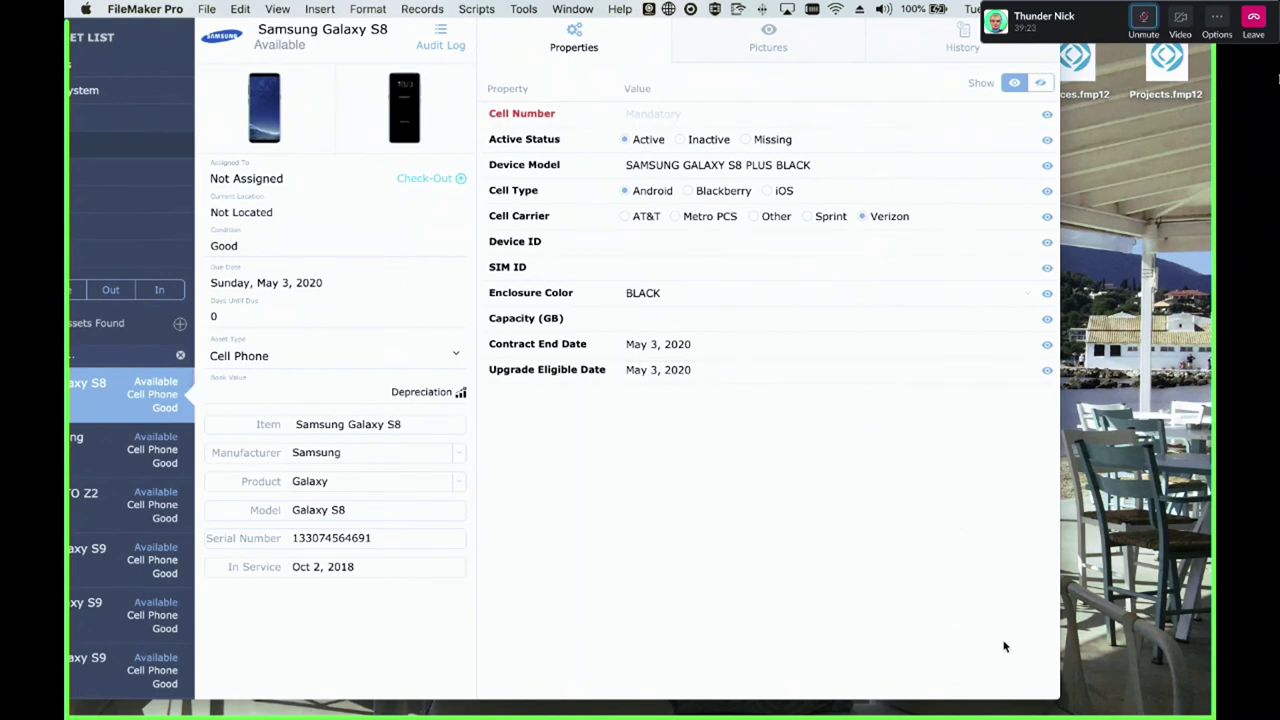
drag(1056, 696, 948, 567)
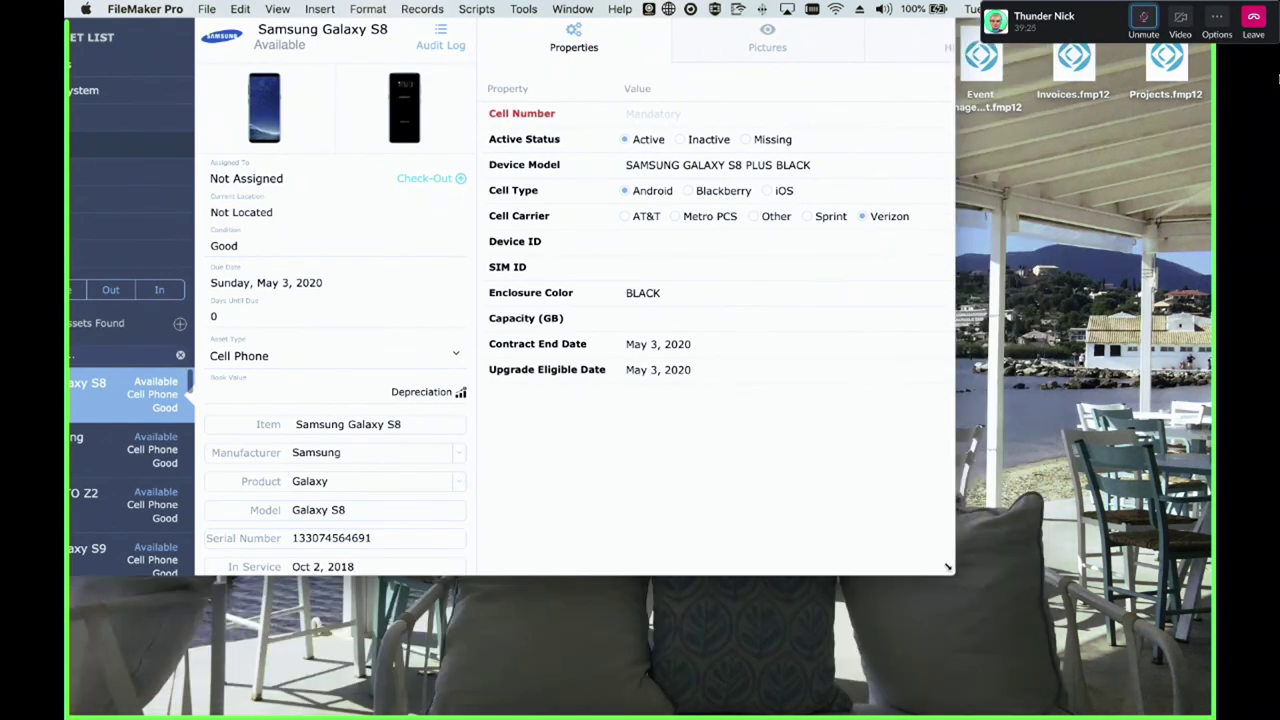
Open a new window of the file, close the original window, and move the new one up the screen
click(573, 9)
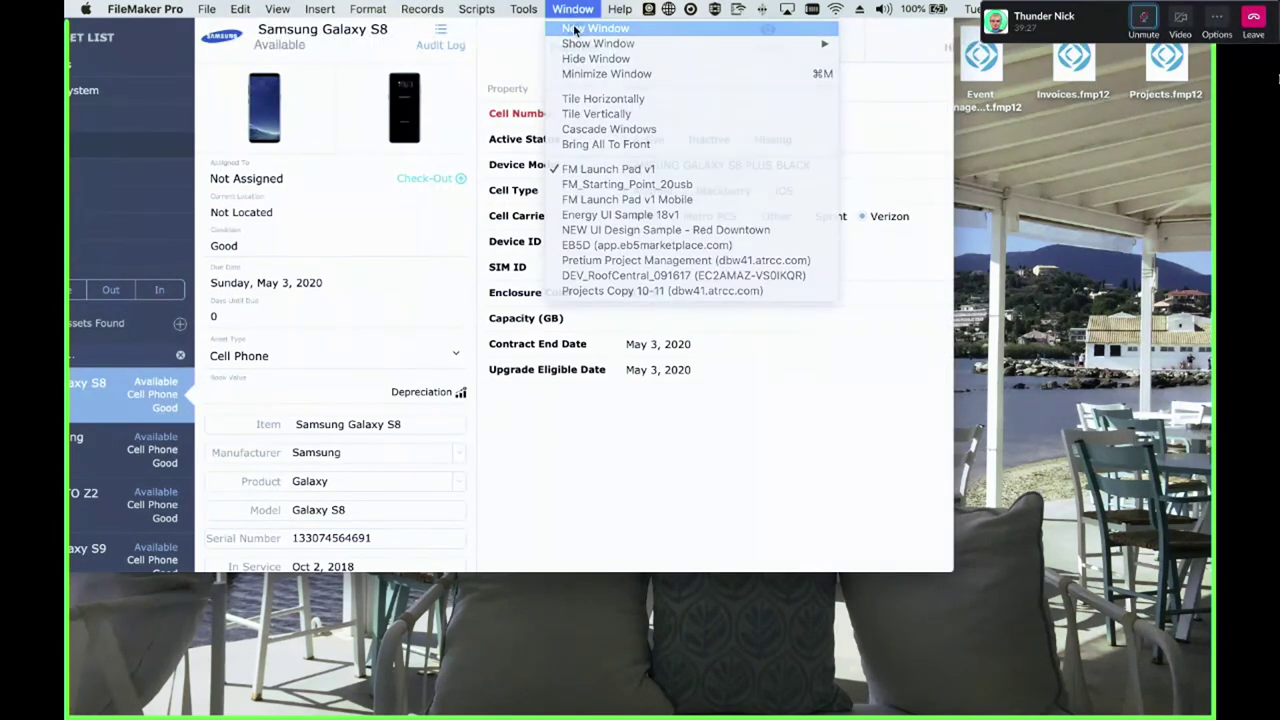
click(575, 29)
click(430, 62)
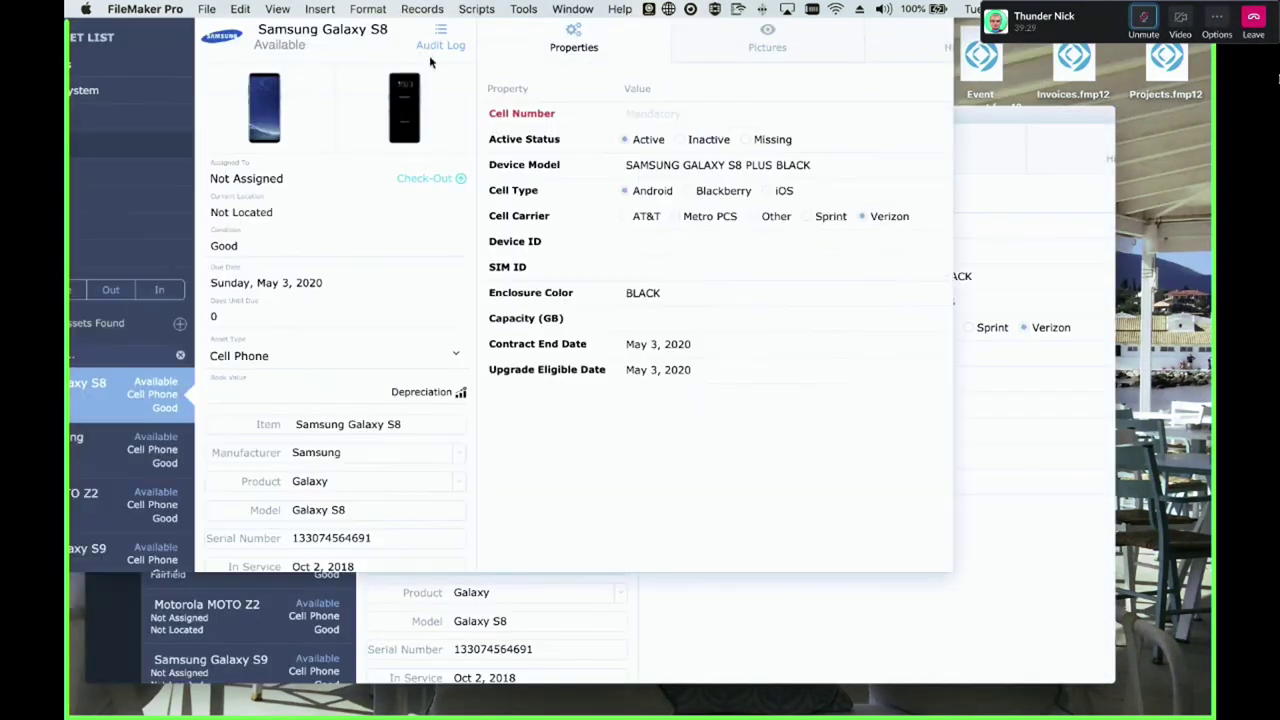
key(super+w)
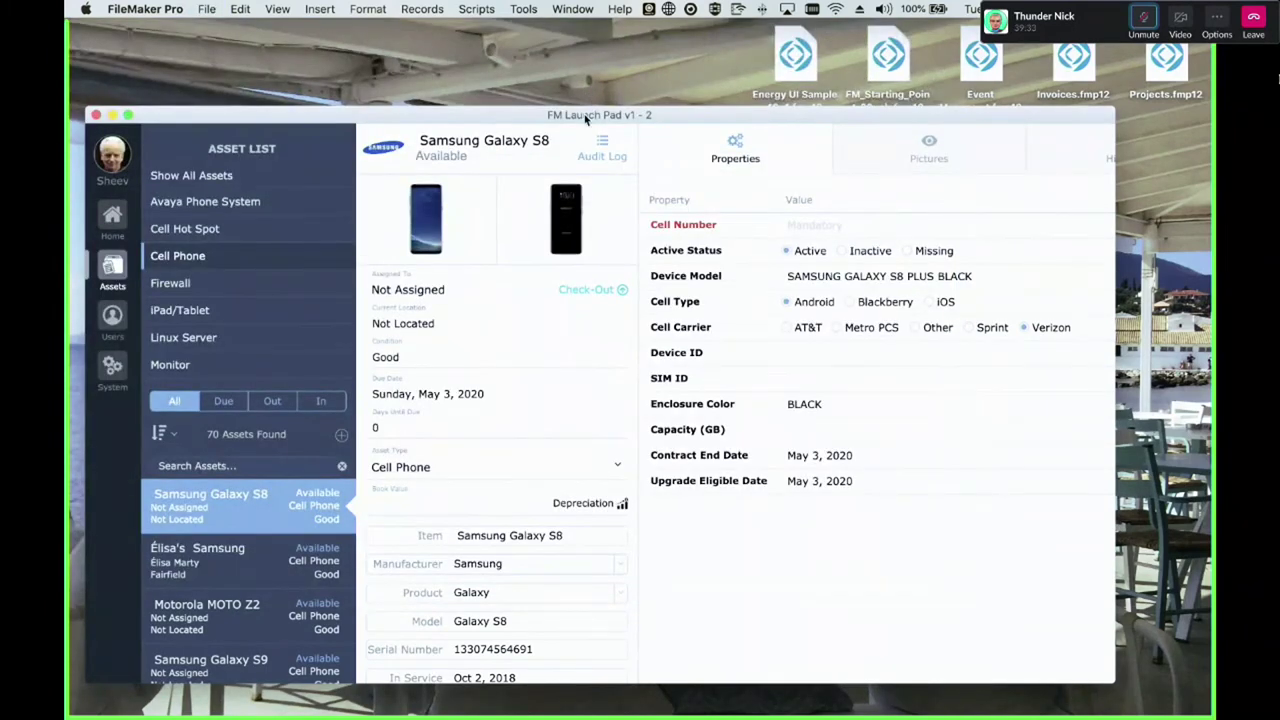
drag(587, 118, 590, 44)
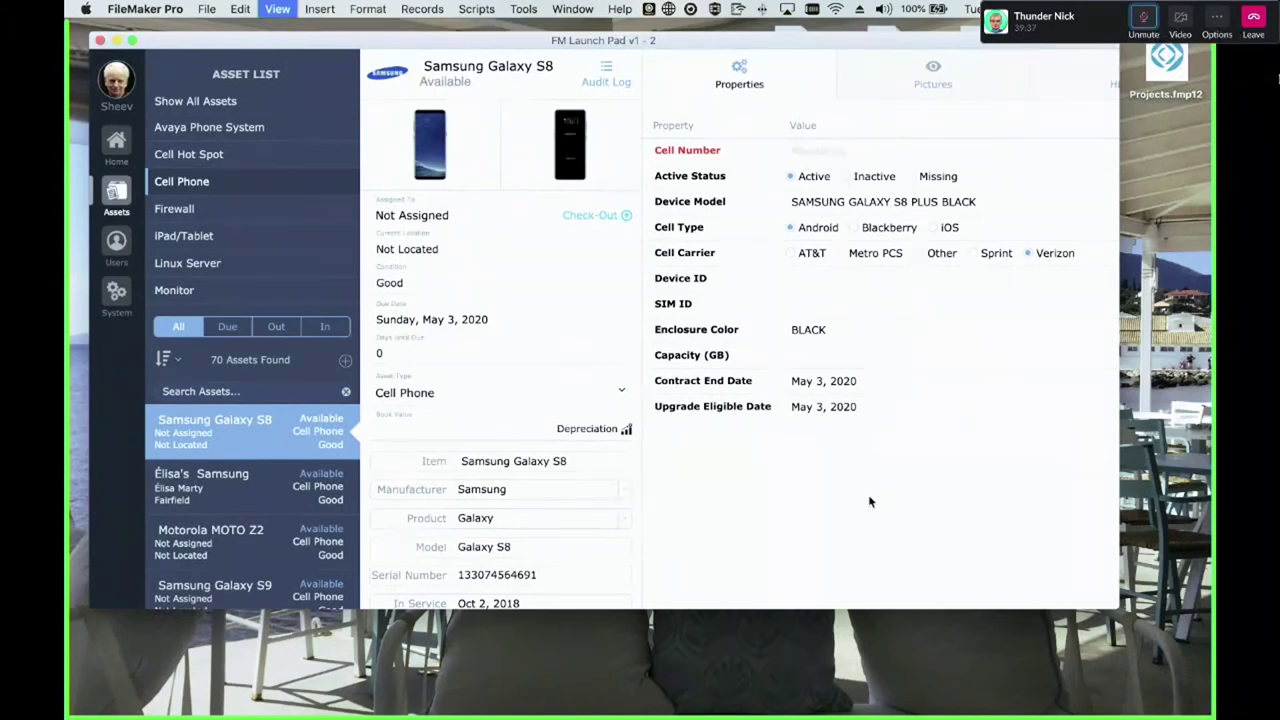
Enter Layout mode and inspect the position and autosizing settings of the button bar containing Properties and Pictures
key(super+l)
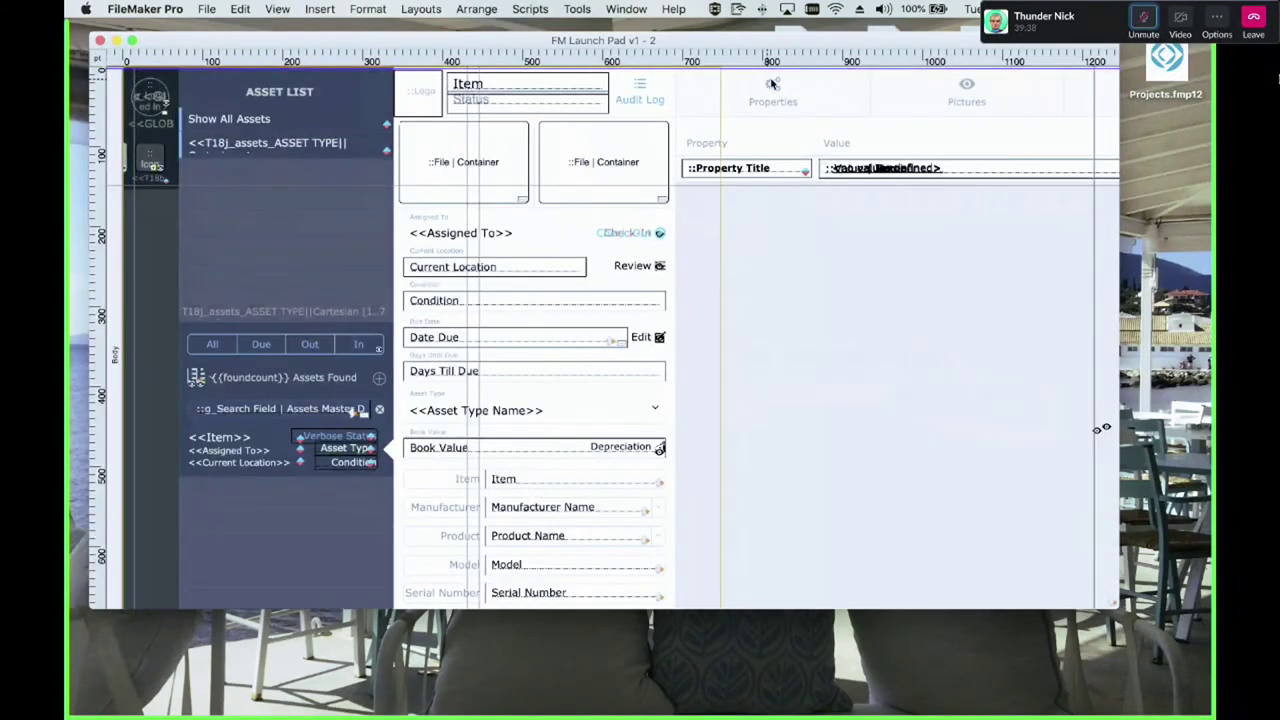
click(775, 87)
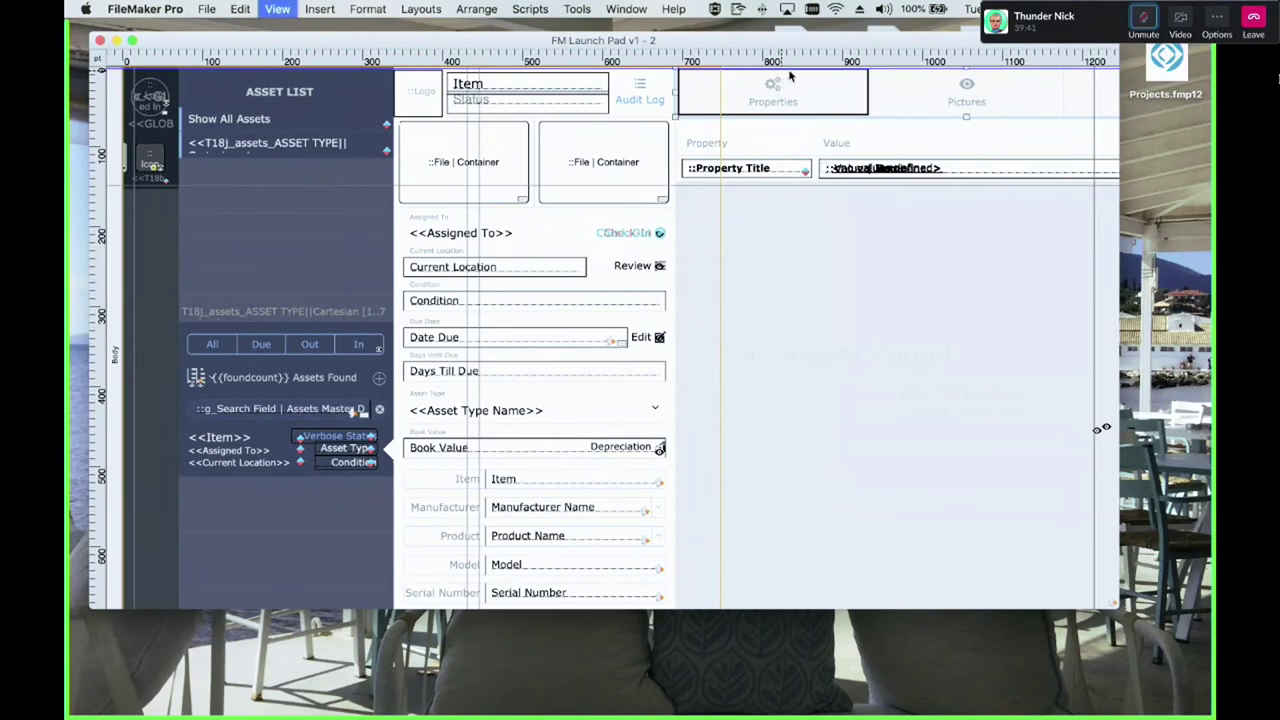
key(alt+super+s)
click(1089, 66)
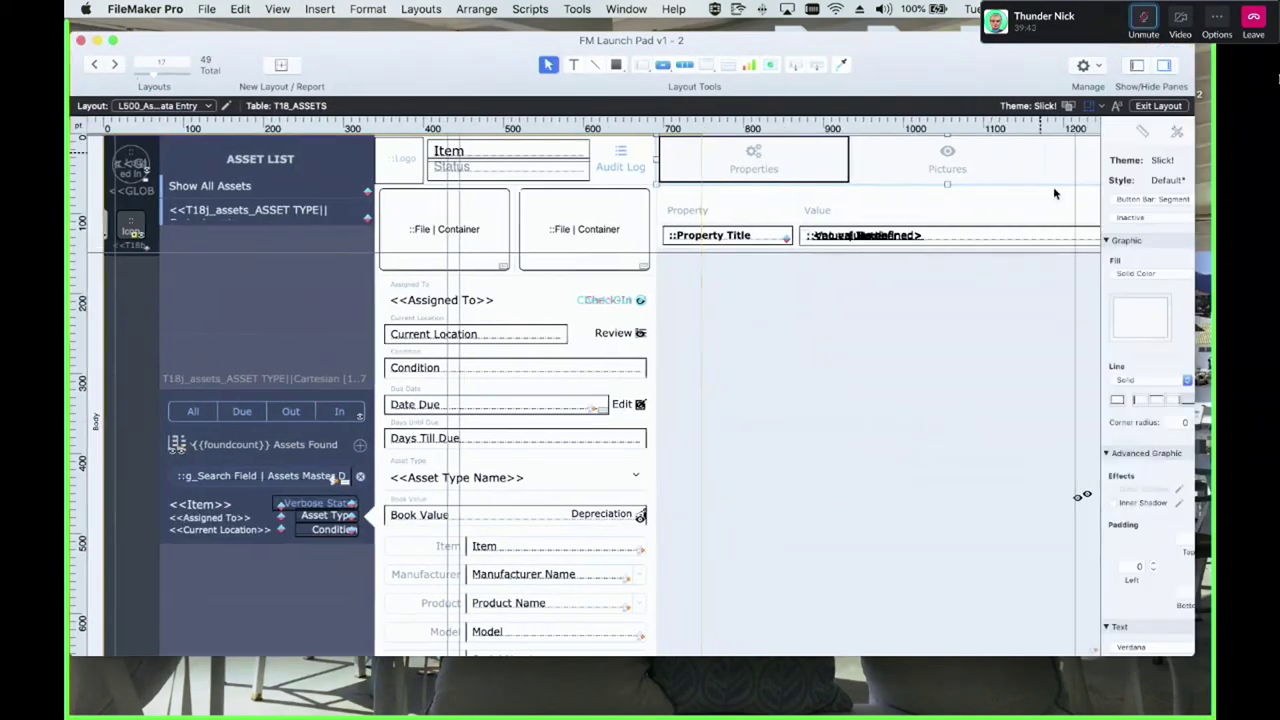
scroll(1098, 168, down, 3)
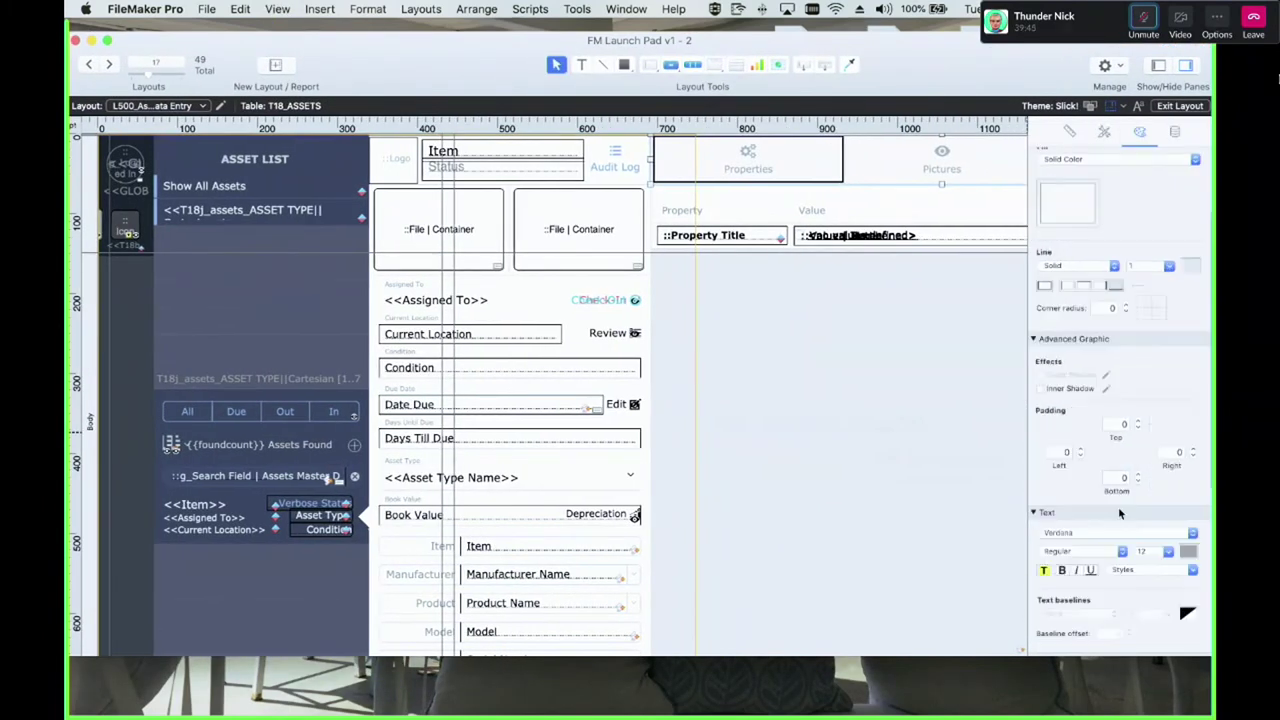
click(1070, 132)
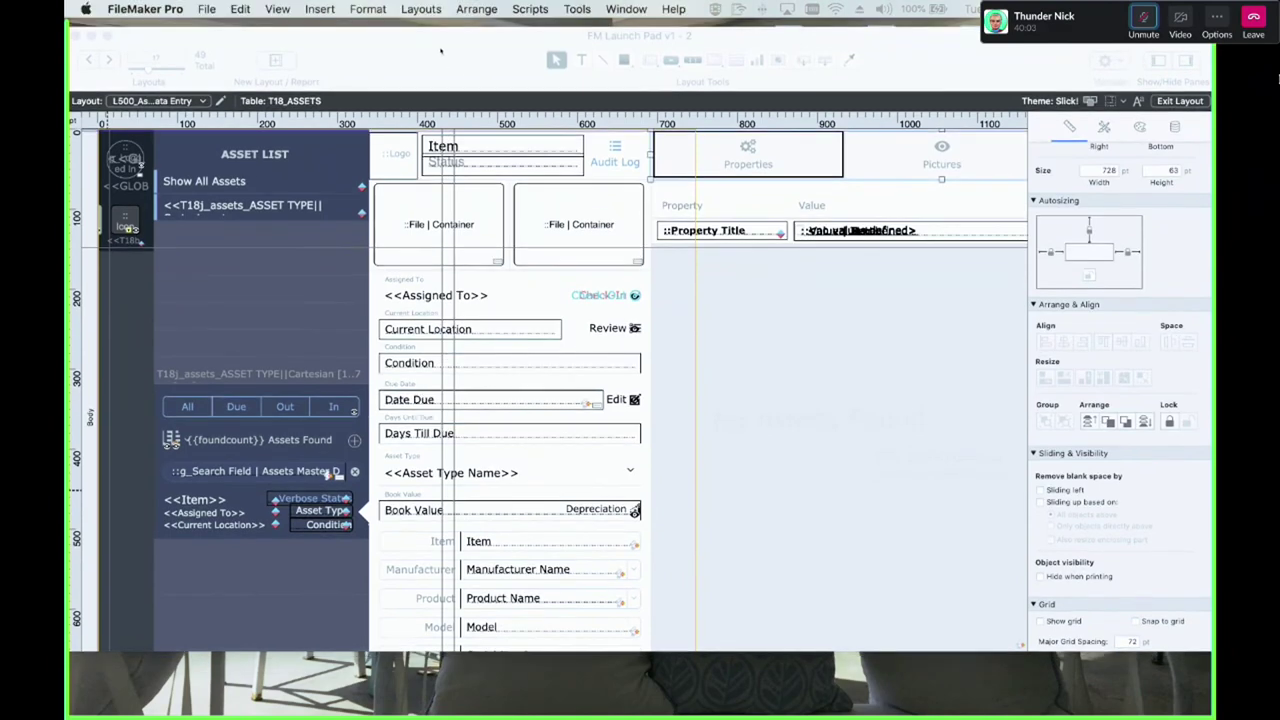
Switch to Safari and review the layout sizes for iPad Air 2, iPhone 6 / 7 / 8 and iPhone 6 Plus / 7 Plus / 8 Plus
drag(500, 96, 412, 50)
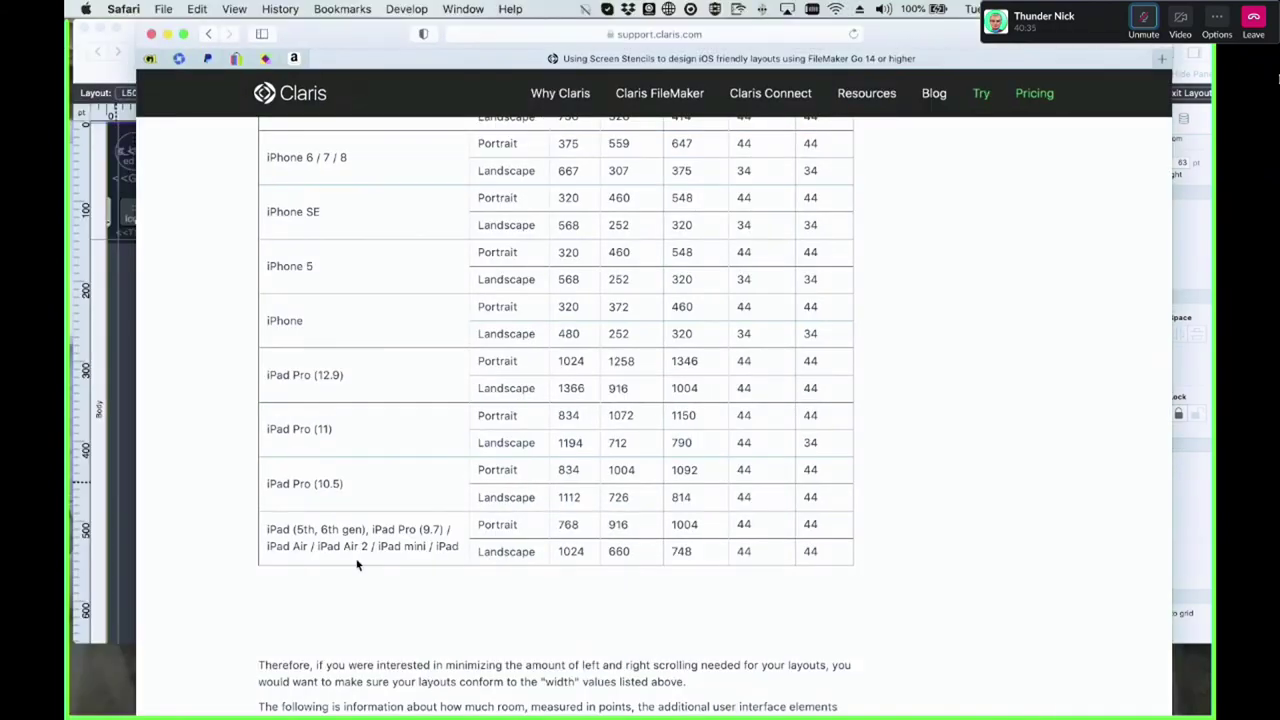
drag(318, 547, 370, 545)
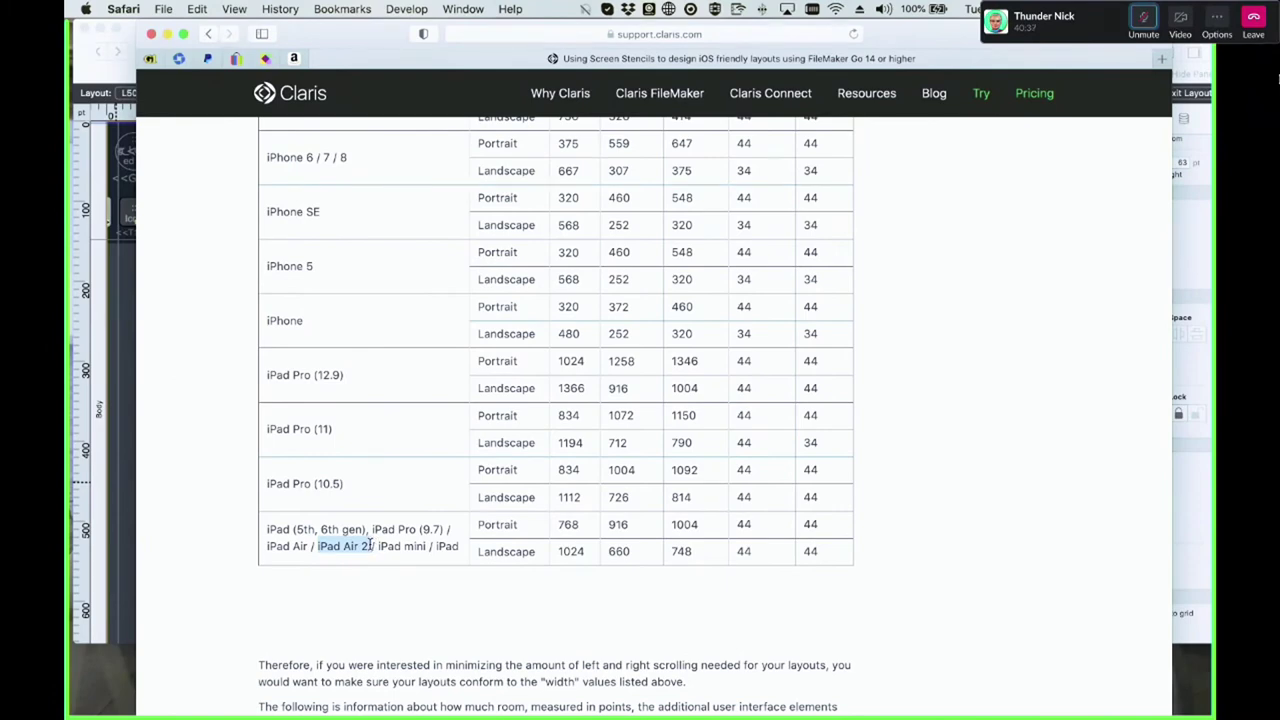
scroll(362, 461, up, 5)
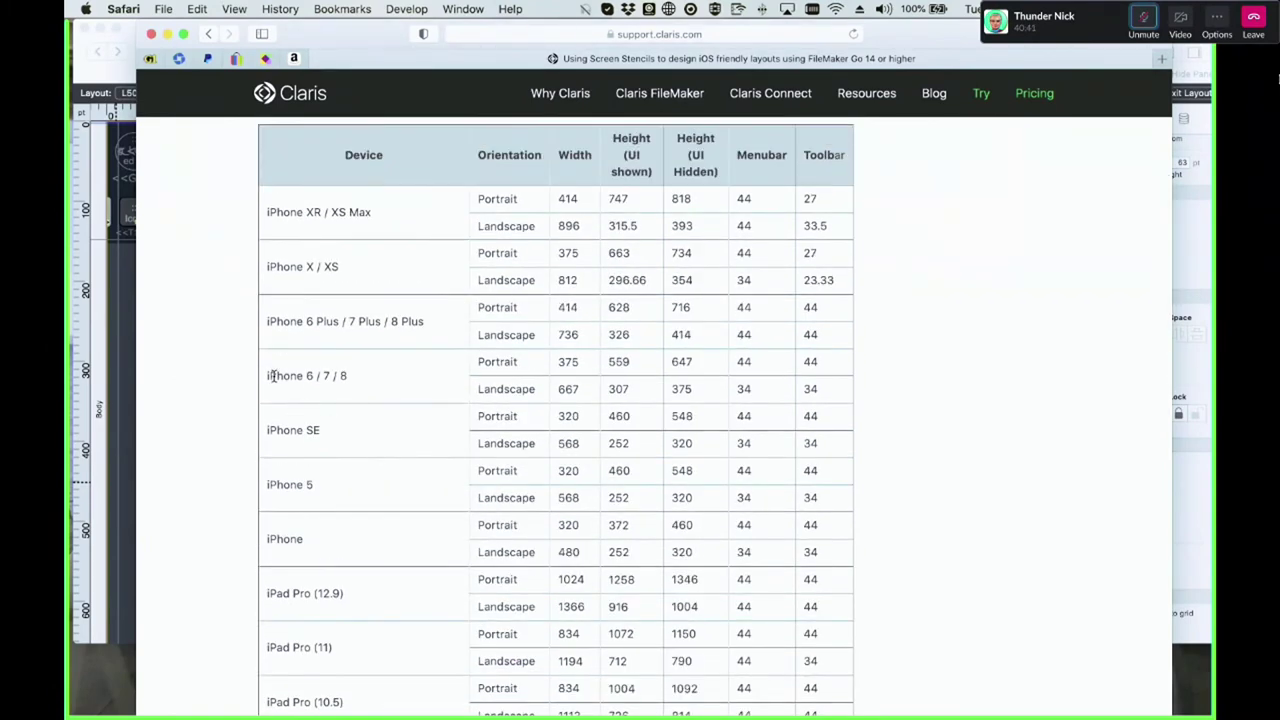
drag(266, 376, 326, 376)
click(341, 375)
drag(352, 375, 266, 376)
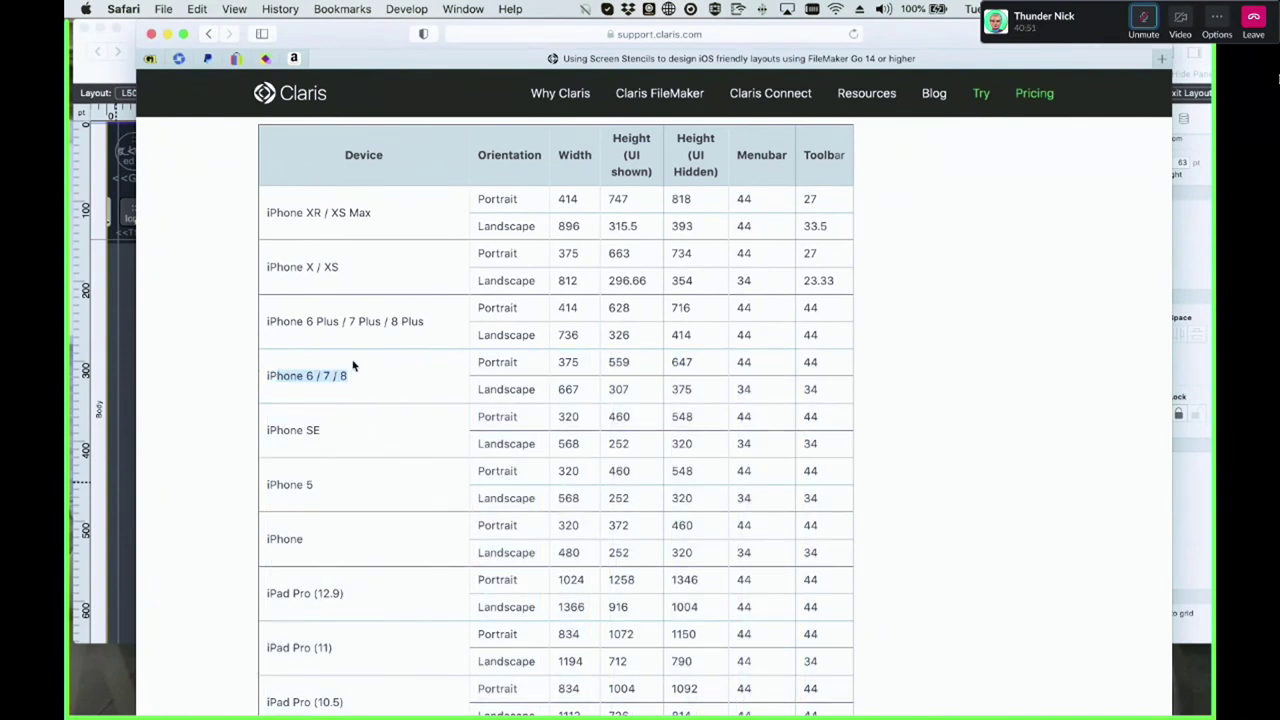
click(348, 321)
drag(428, 324, 265, 321)
click(300, 372)
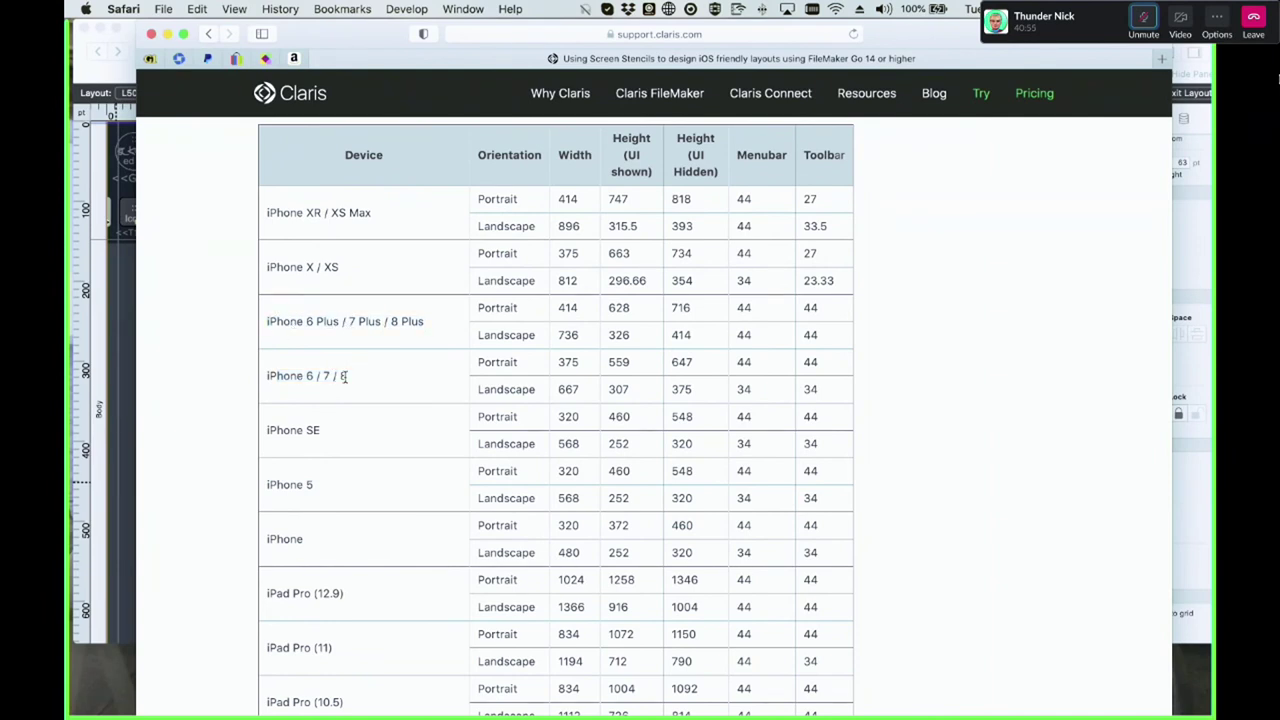
Examine the Claris stencil table for the iPad Air 2 landscape width and its height with the UI hidden
triple_click(265, 385)
scroll(424, 477, down, 3)
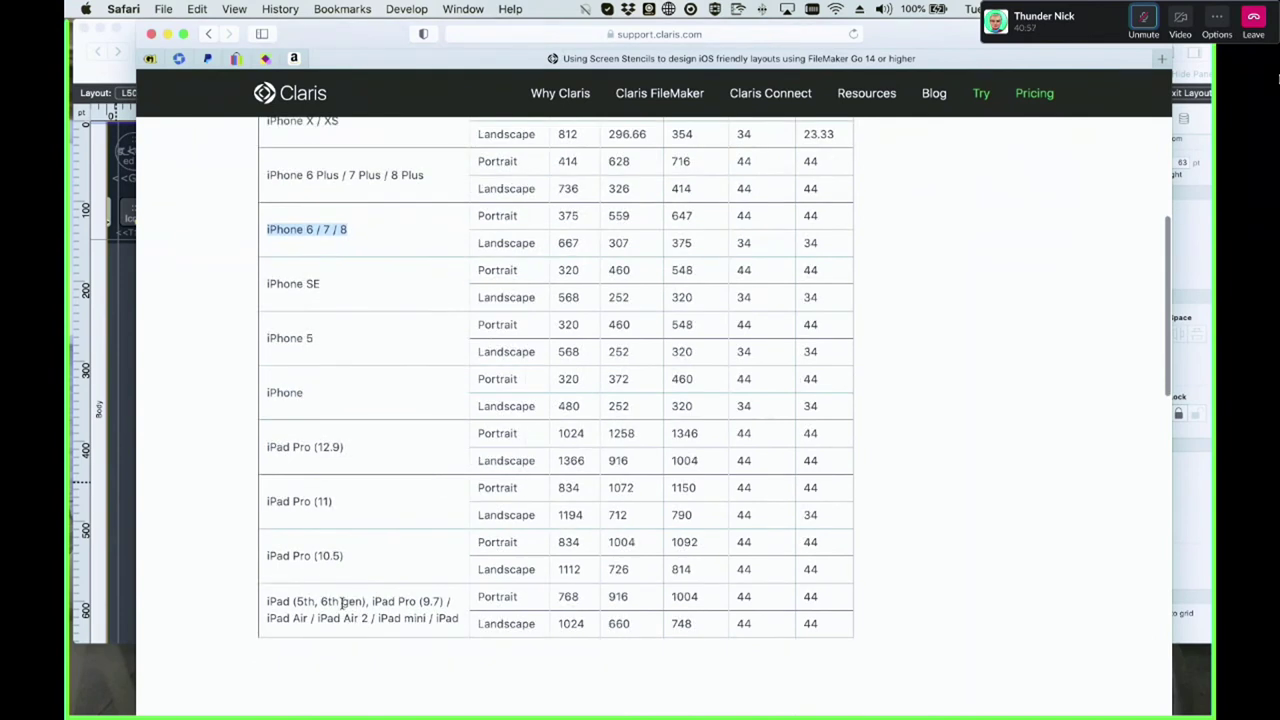
drag(315, 619, 367, 619)
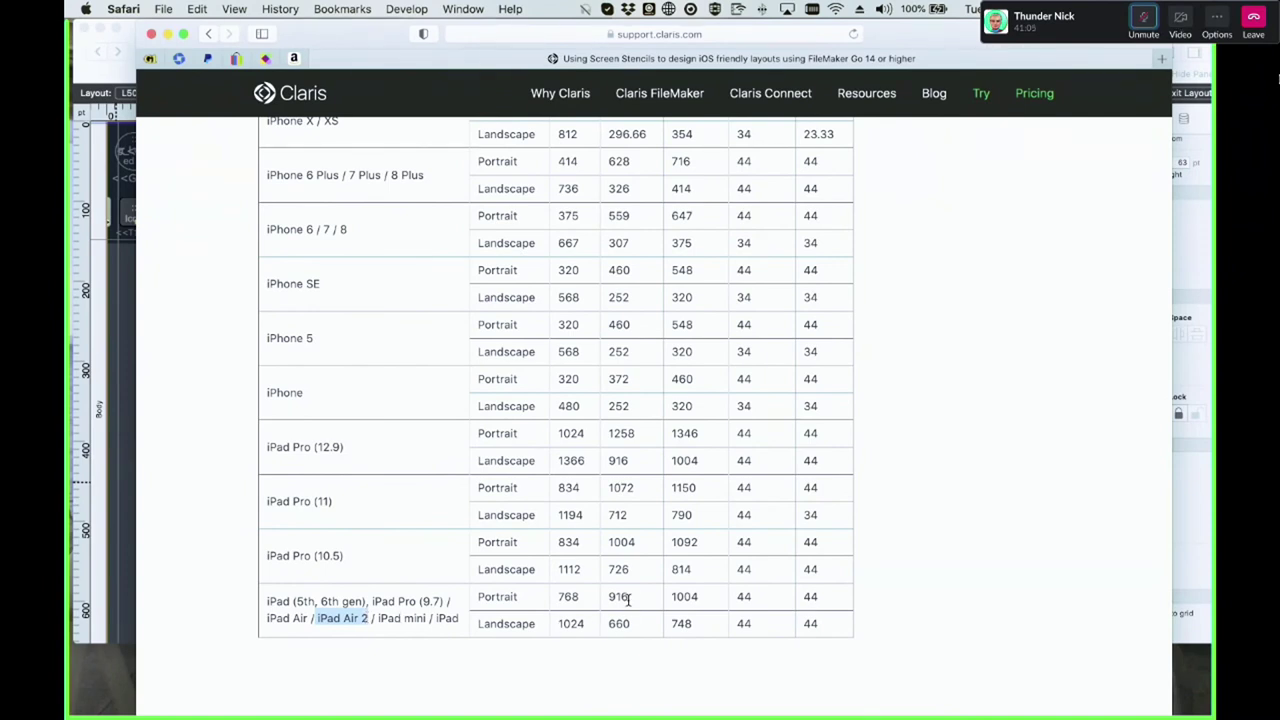
drag(893, 33, 868, 33)
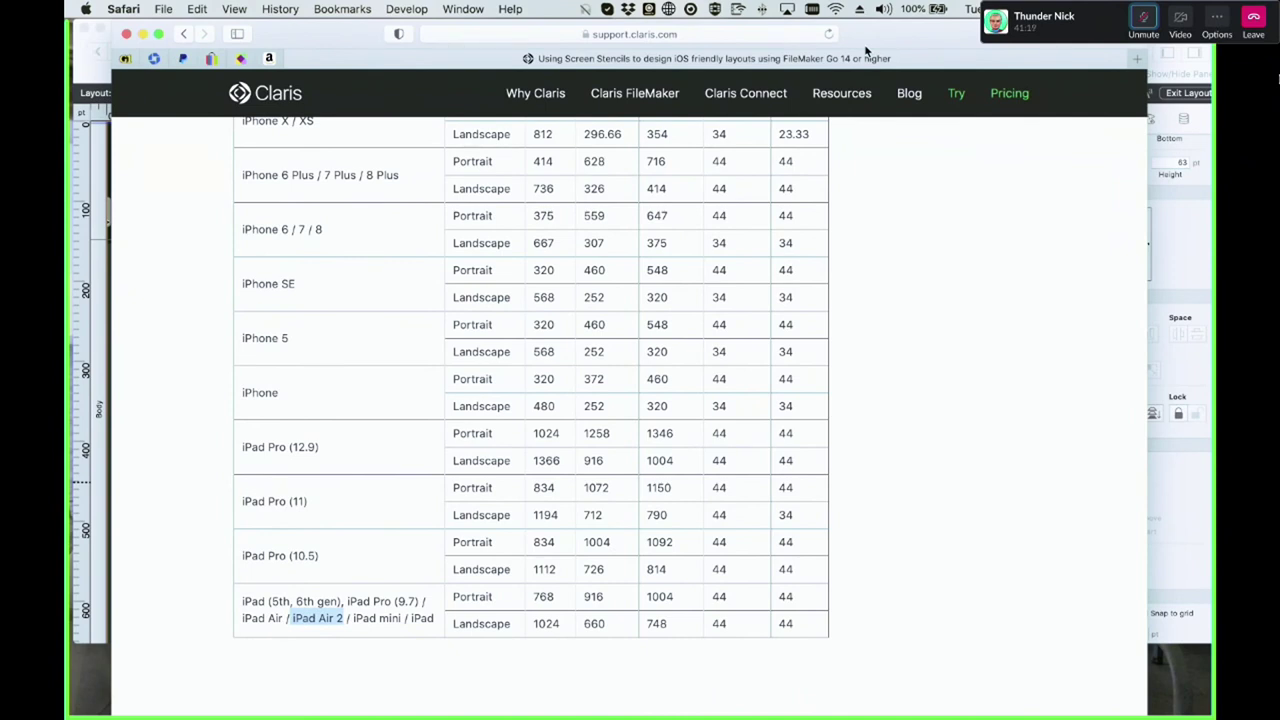
double_click(480, 624)
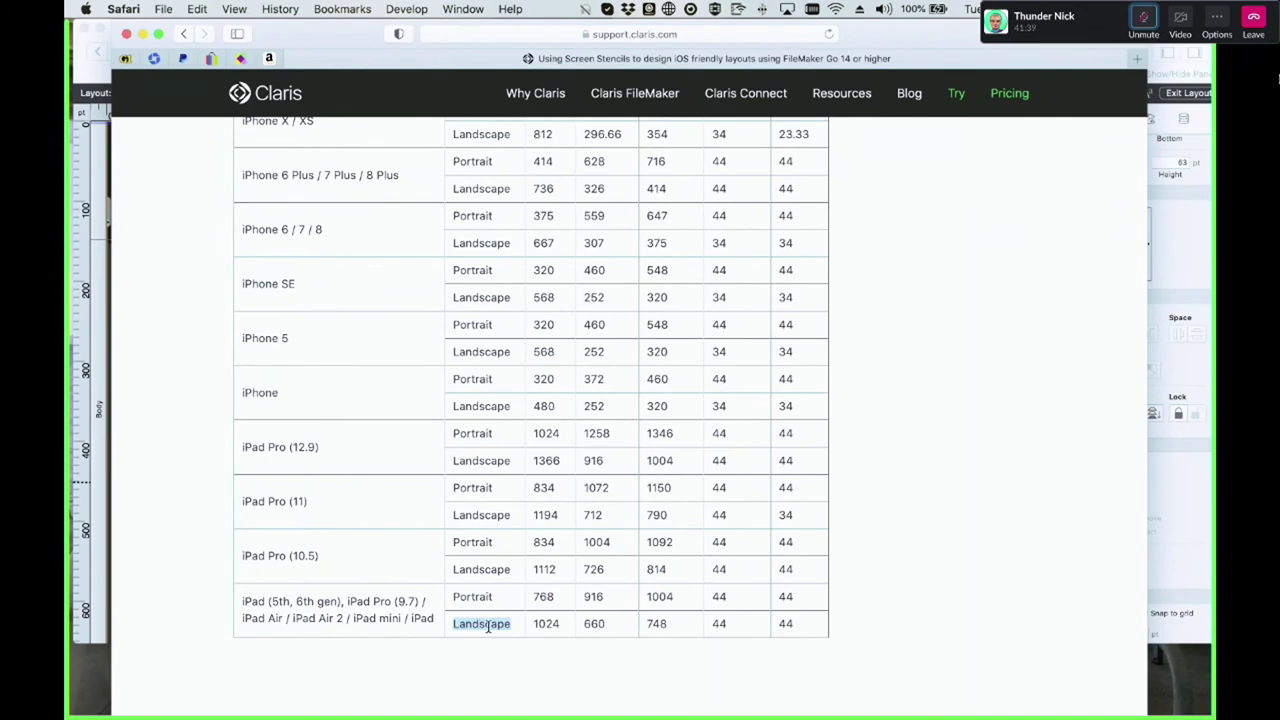
scroll(663, 530, up, 10)
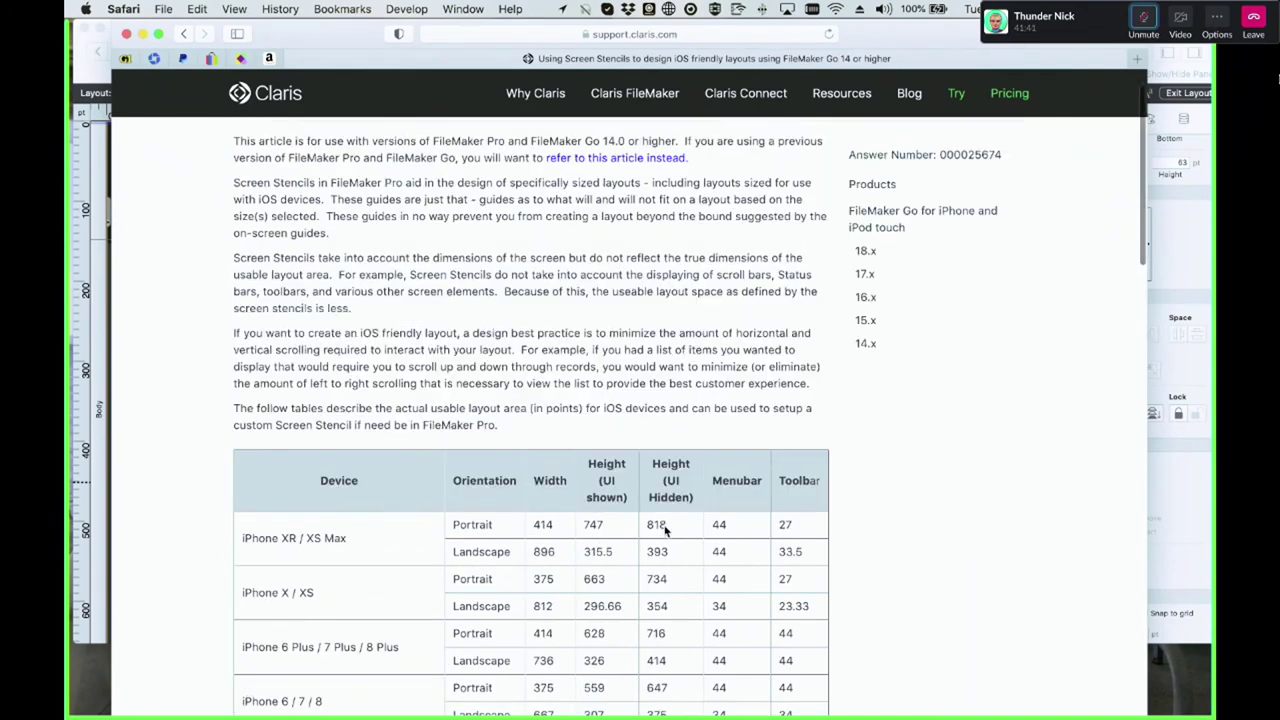
drag(692, 535, 648, 497)
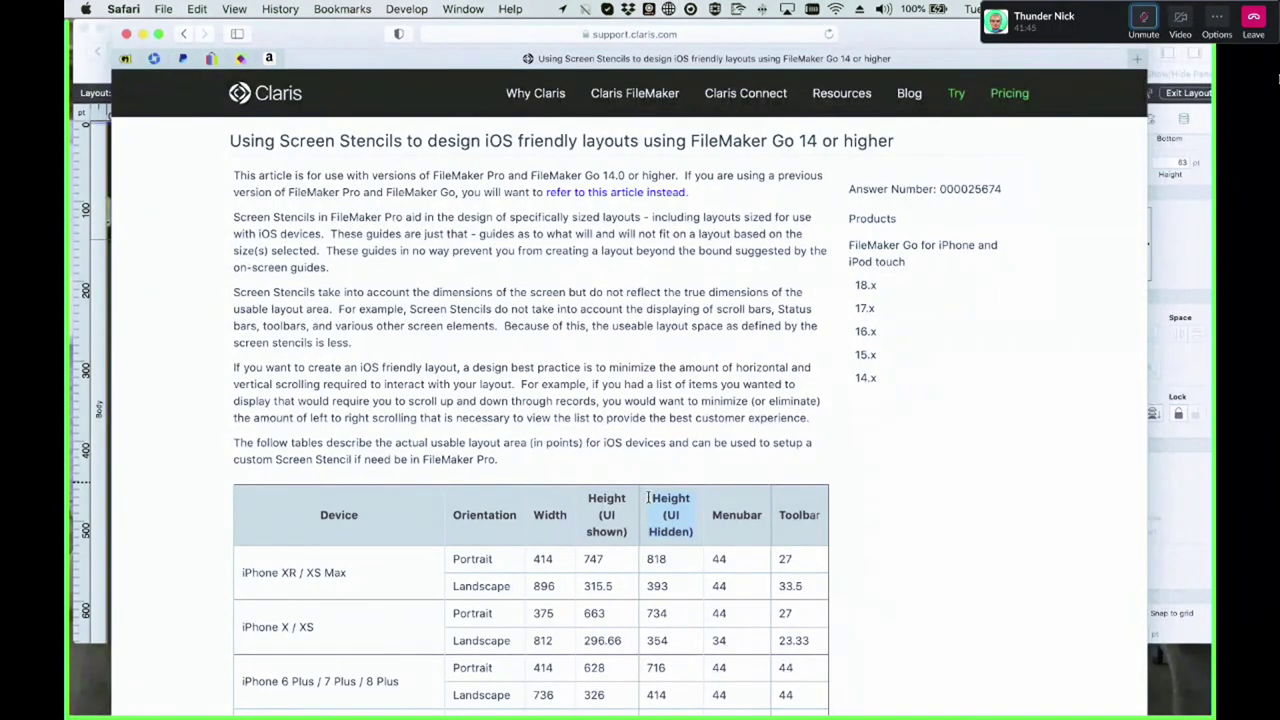
scroll(663, 584, down, 10)
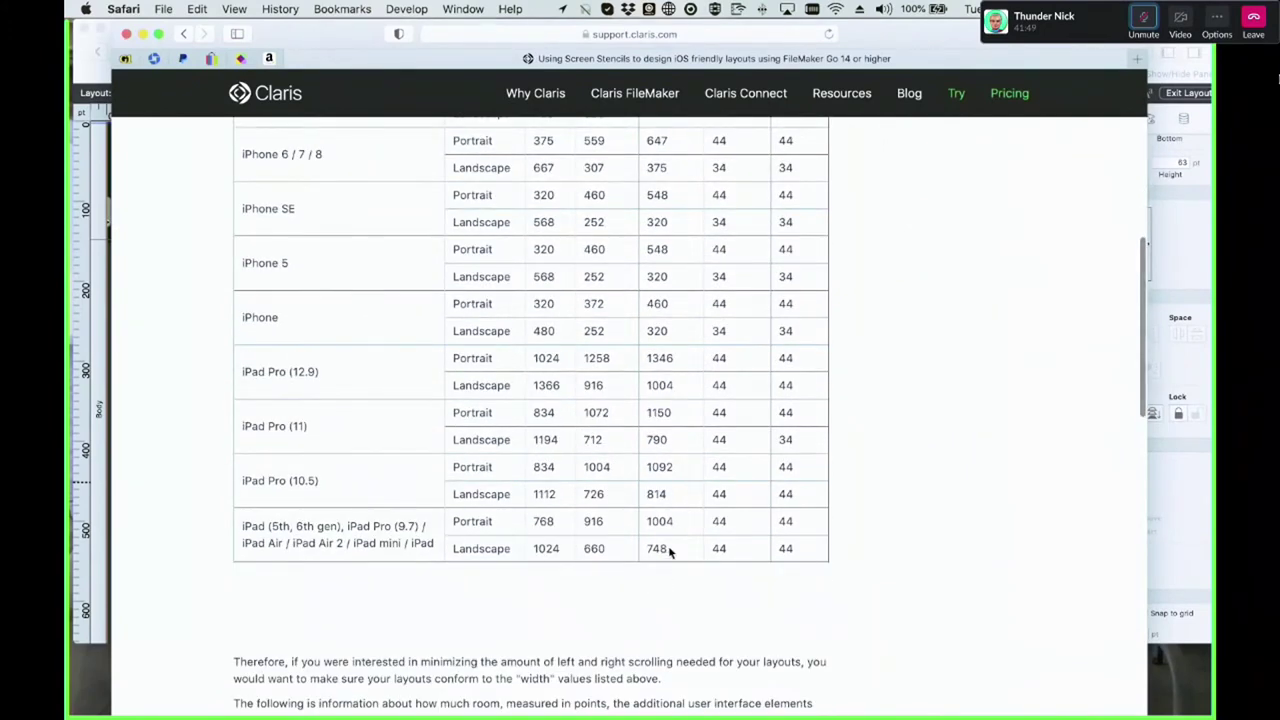
double_click(655, 548)
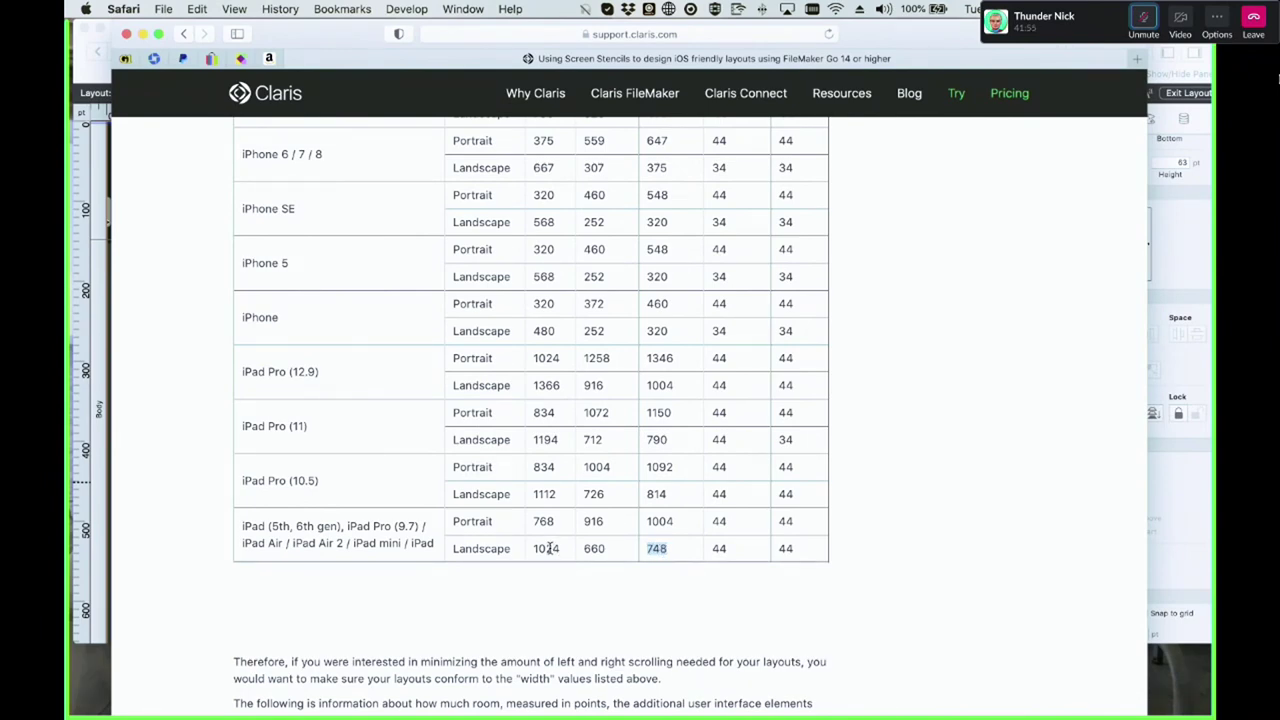
Move the Safari window out of the way and open the custom screen stencil size settings in FileMaker Pro
drag(885, 45, 871, 466)
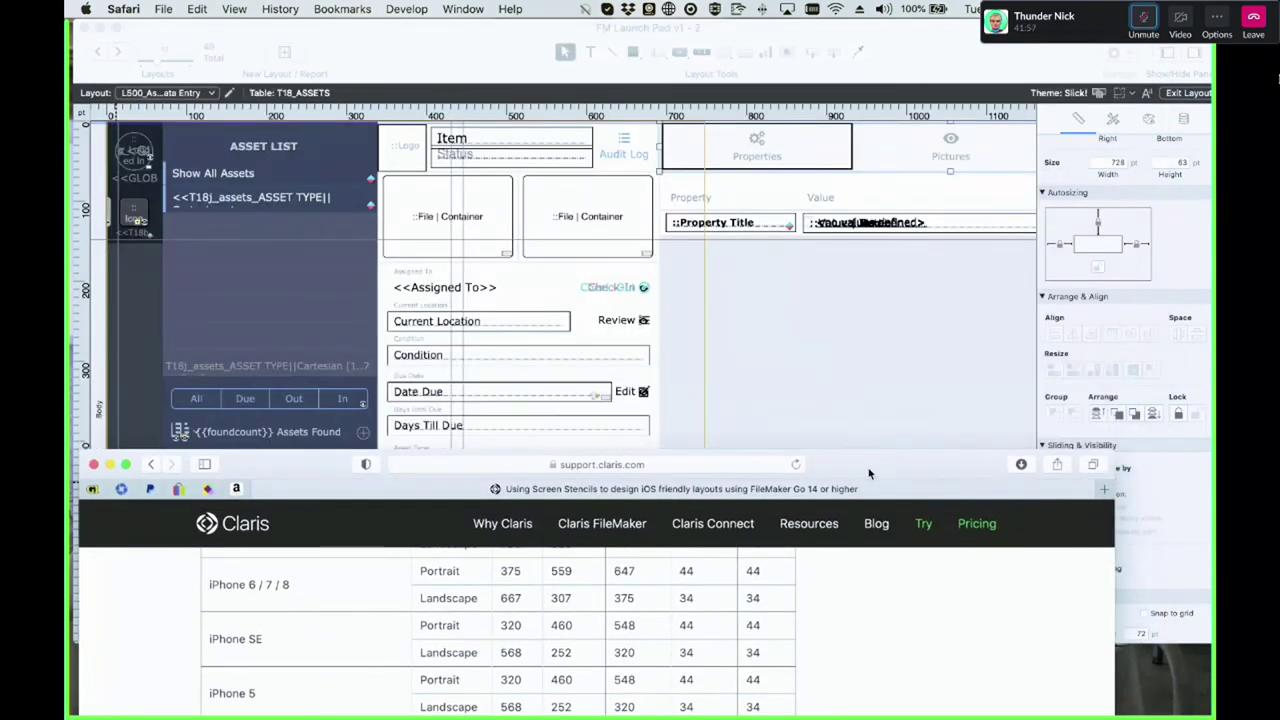
click(1137, 97)
click(1137, 97)
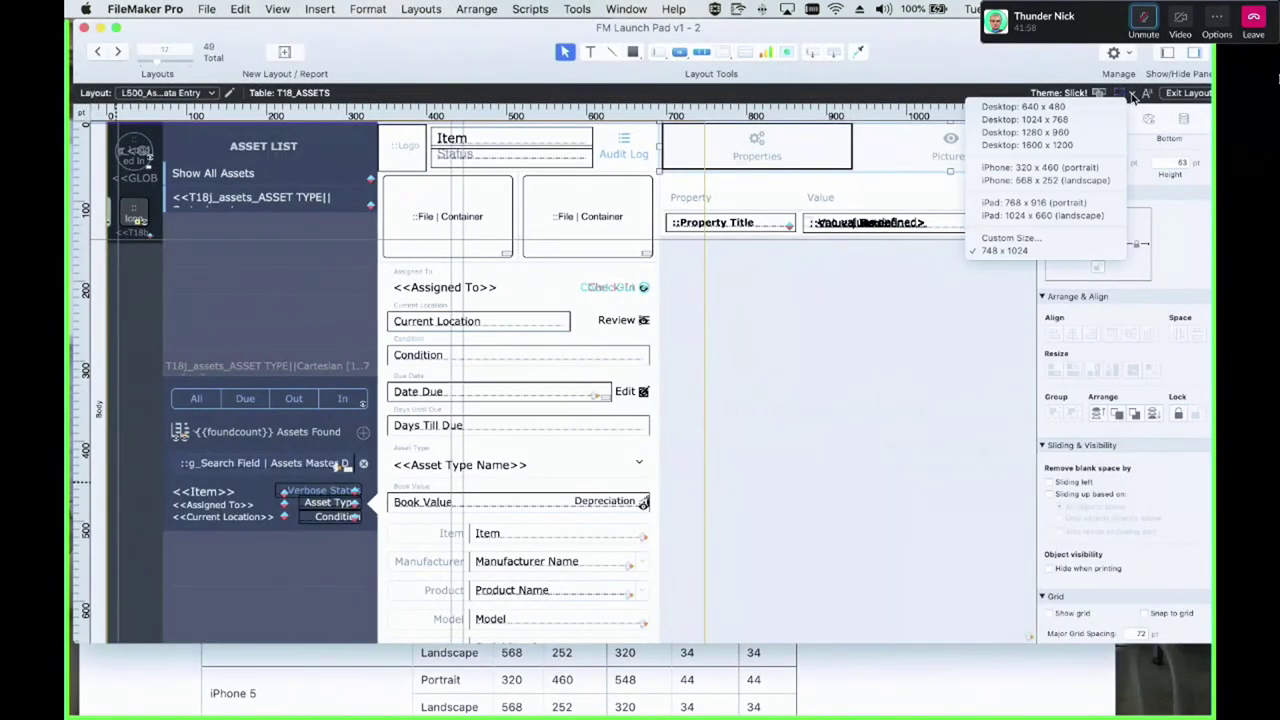
click(1074, 242)
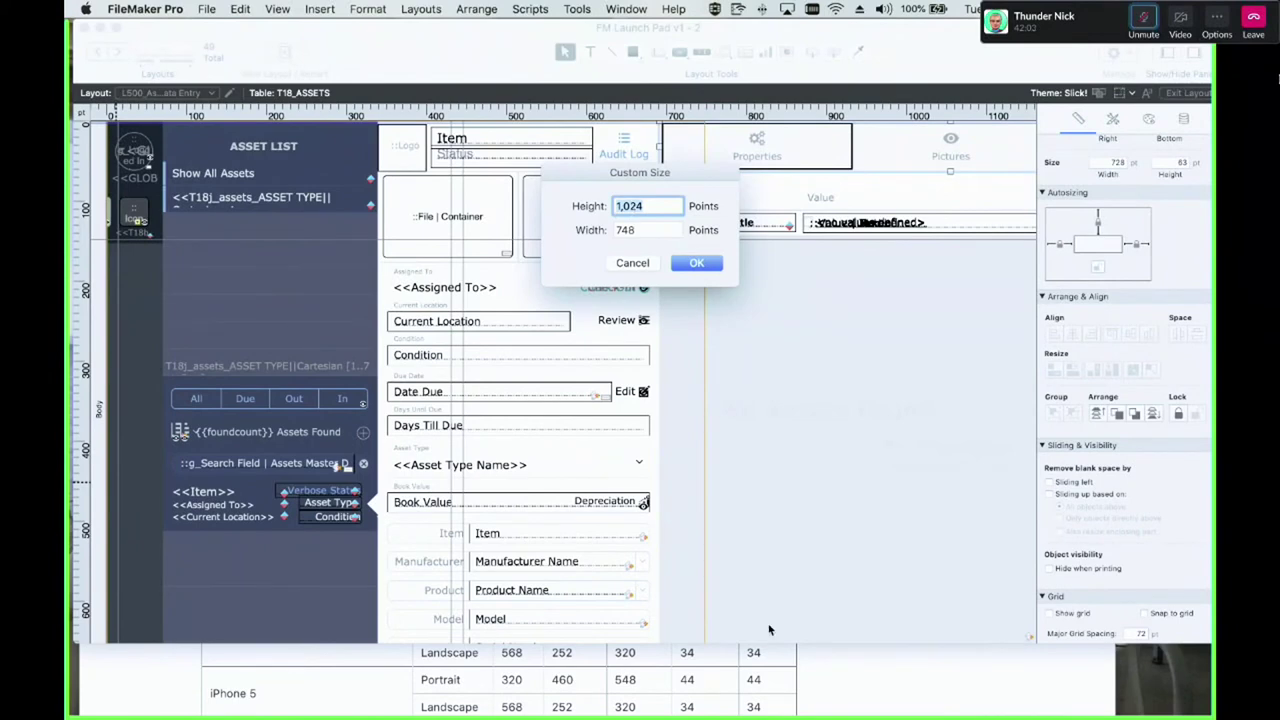
Recheck the iPad Air 2 landscape dimensions in Safari's stencil table, keeping FileMaker's custom size settings uncovered
click(785, 698)
drag(429, 469, 431, 139)
scroll(783, 259, up, 5)
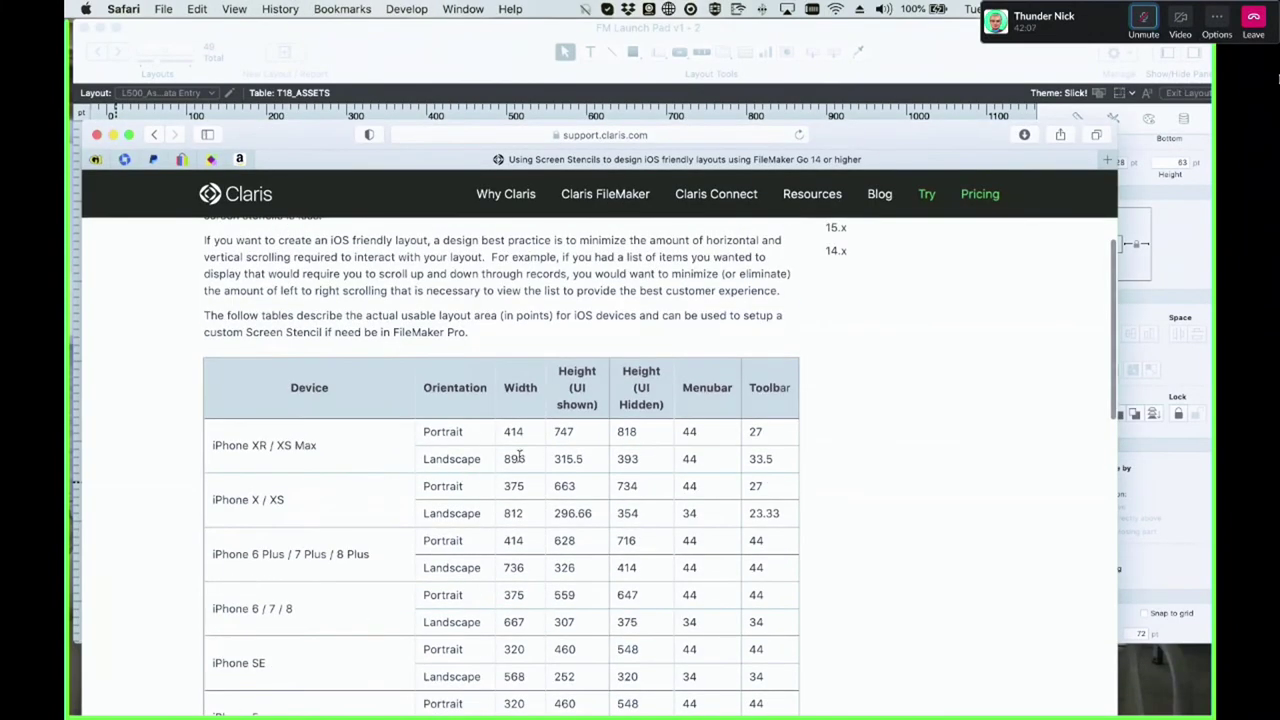
scroll(686, 568, down, 5)
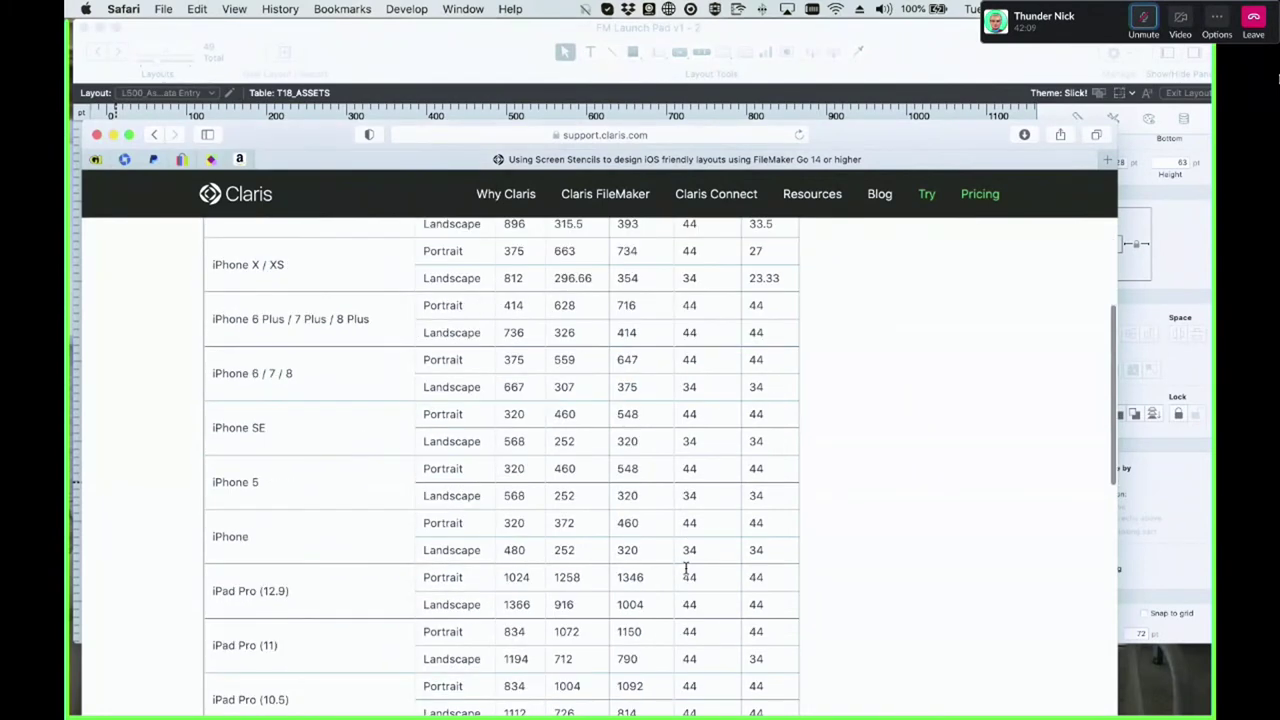
double_click(518, 660)
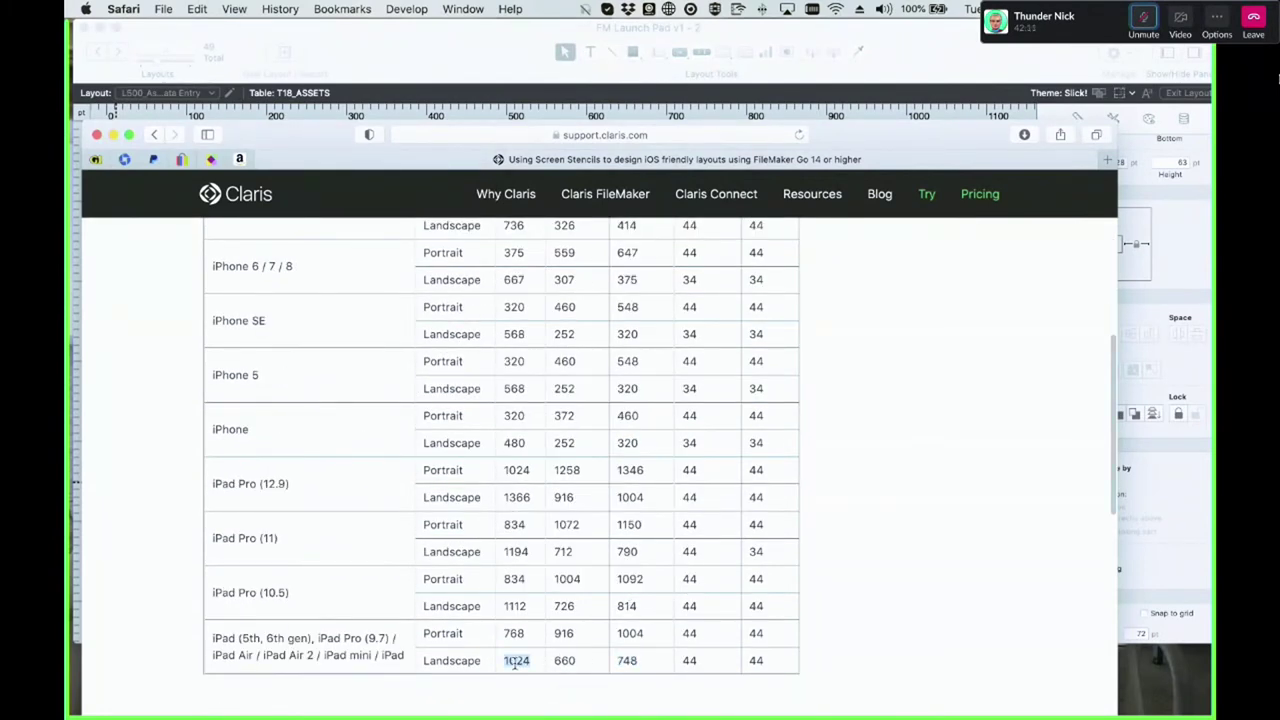
drag(853, 136, 846, 397)
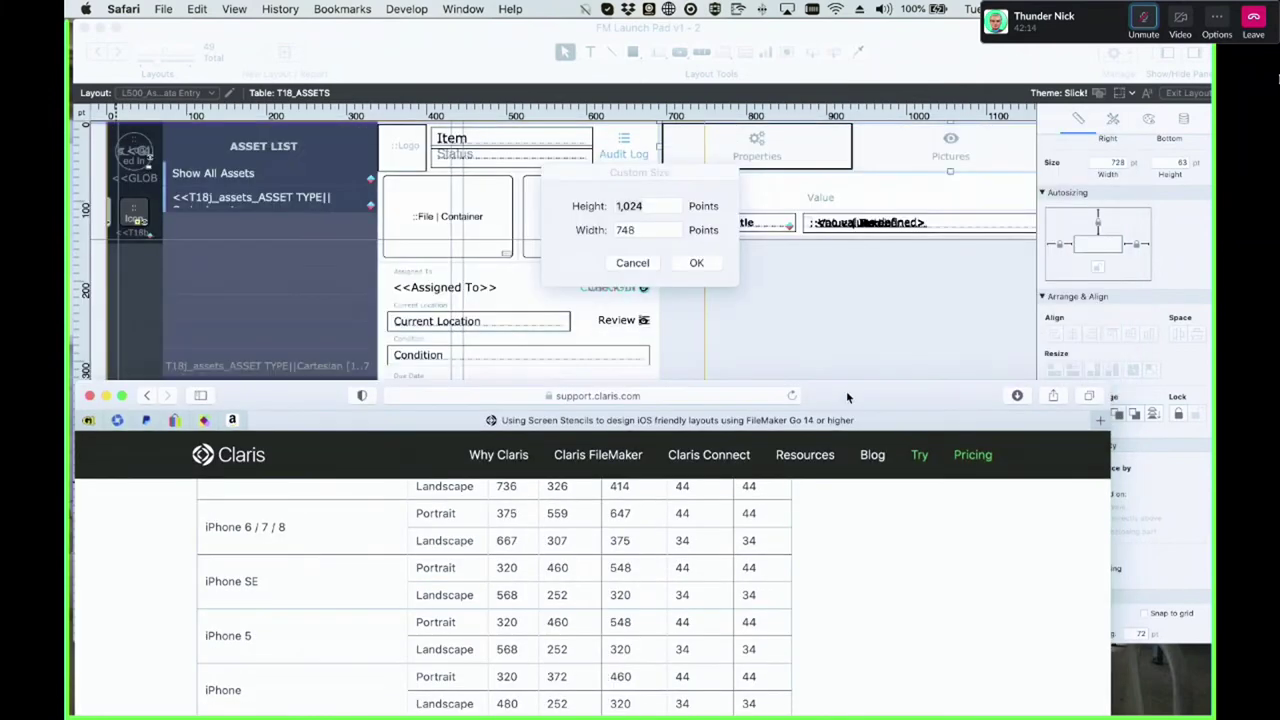
Set the custom screen stencil to a height of 748 and width of 1024 points, and inspect its outline on the layout
click(690, 210)
text(748)
key(Tab)
text(1024)
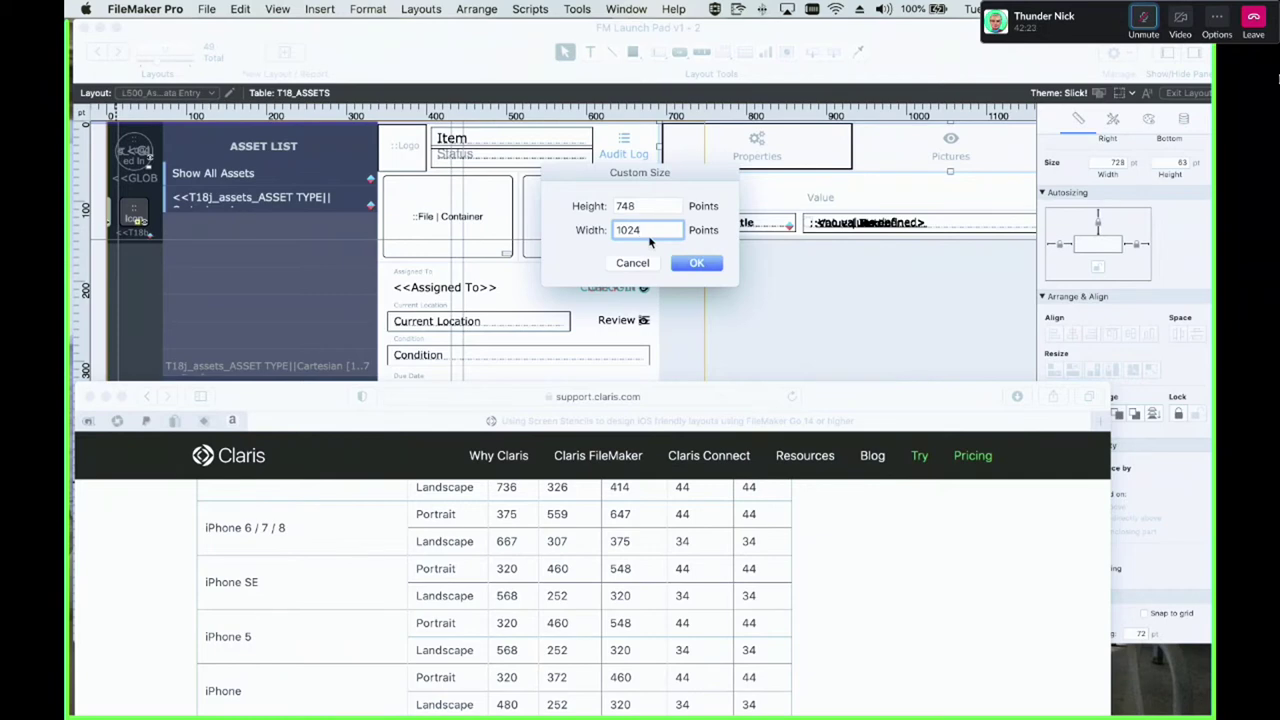
click(679, 266)
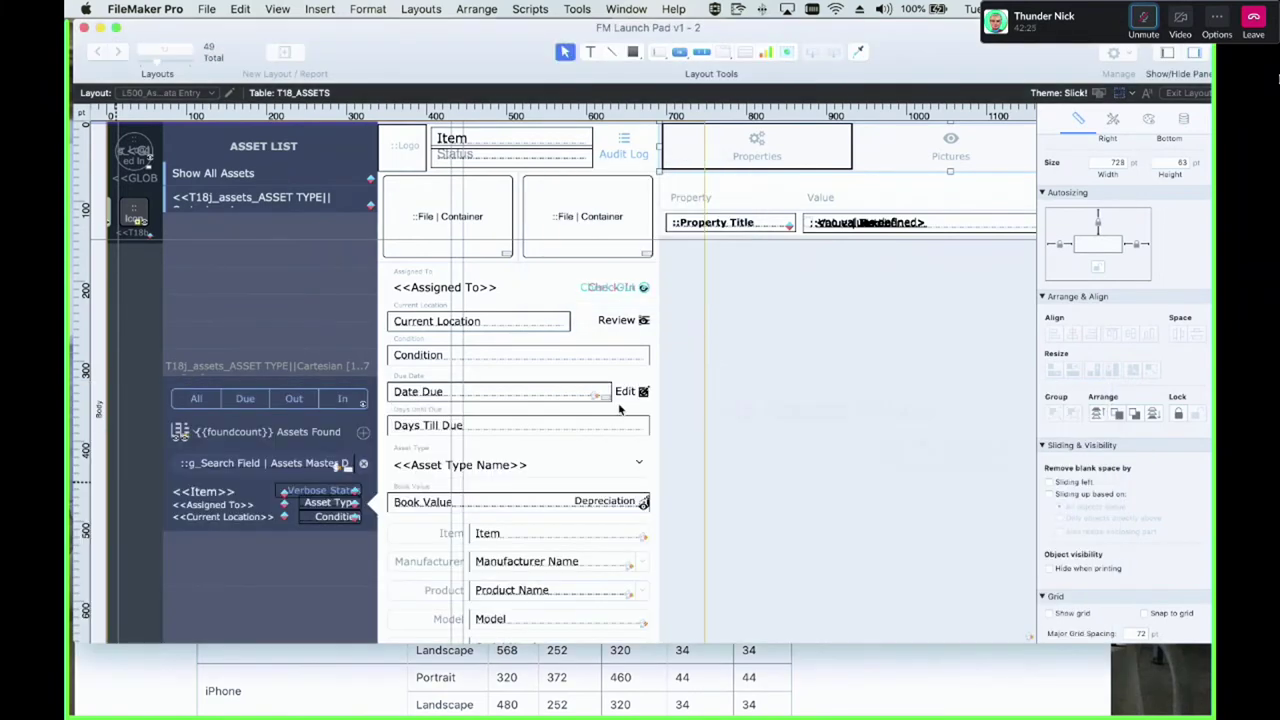
scroll(697, 386, down, 3)
scroll(697, 386, down, 3)
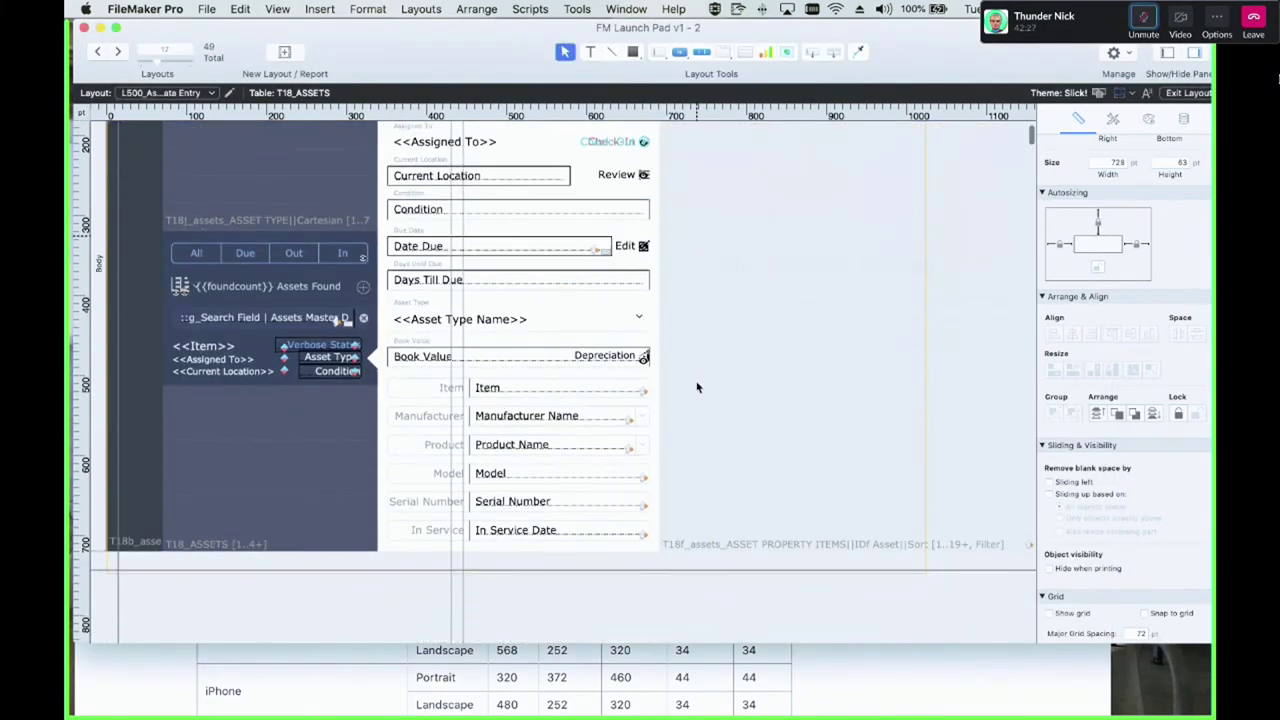
scroll(908, 289, up, 5)
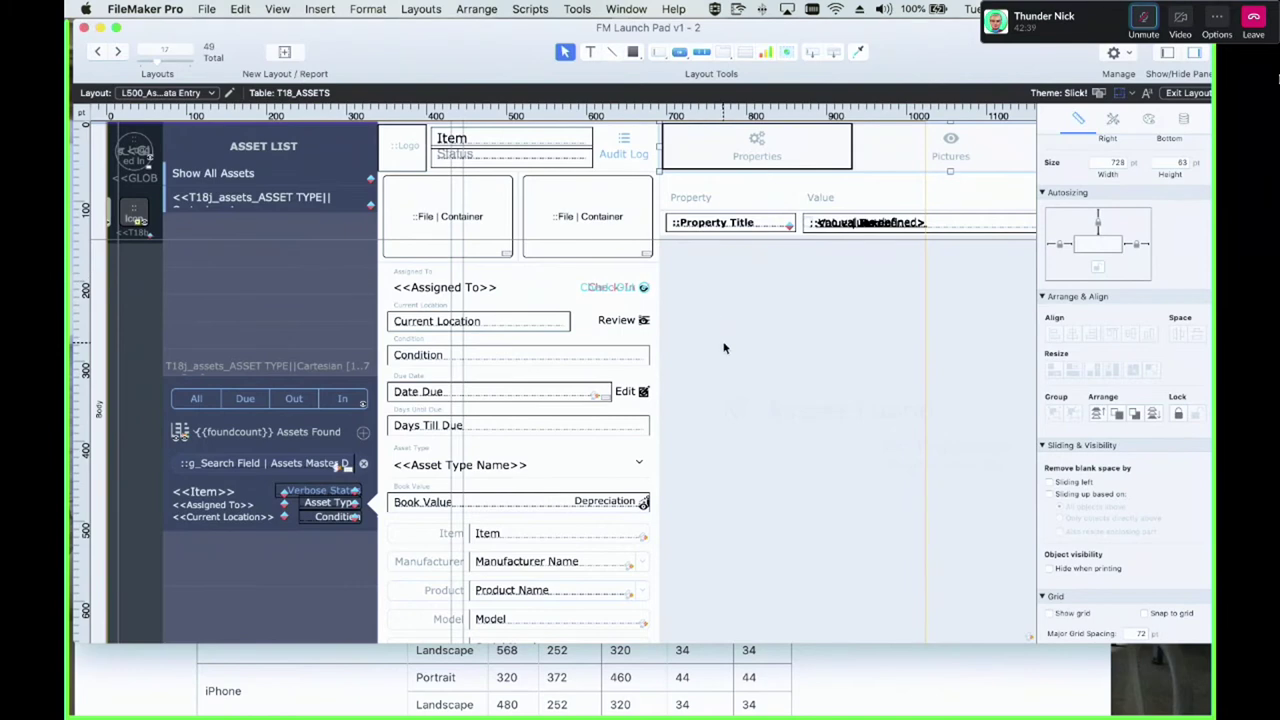
scroll(724, 356, down, 5)
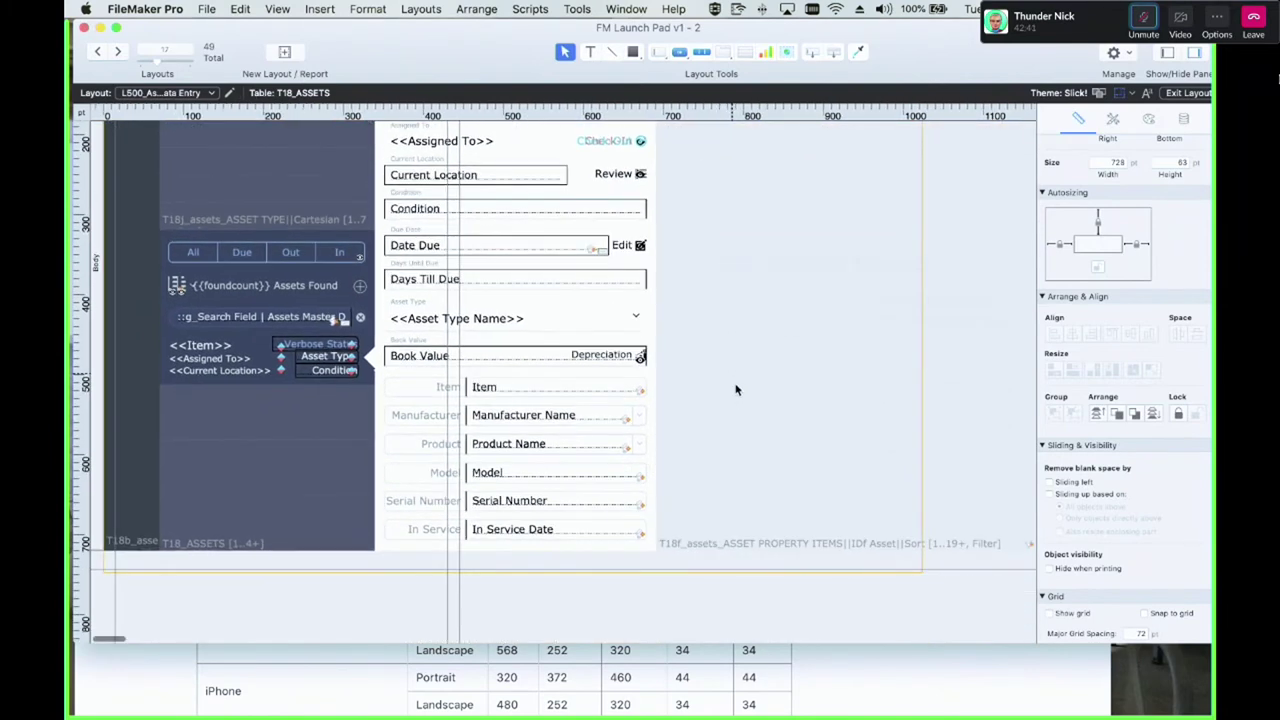
scroll(724, 356, up, 5)
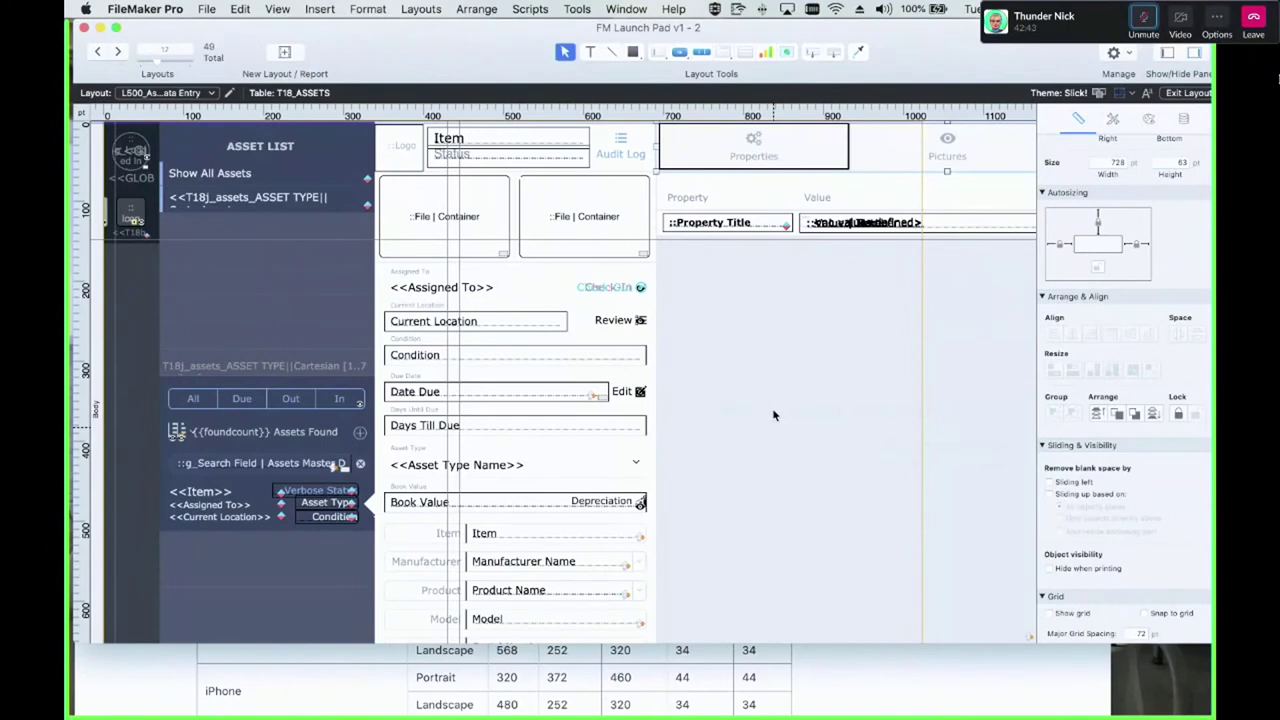
Duplicate the L500_Assets Data Entry layout and rename the copy L500t_Assets Data Entry | Landscape
key(super+shift+l)
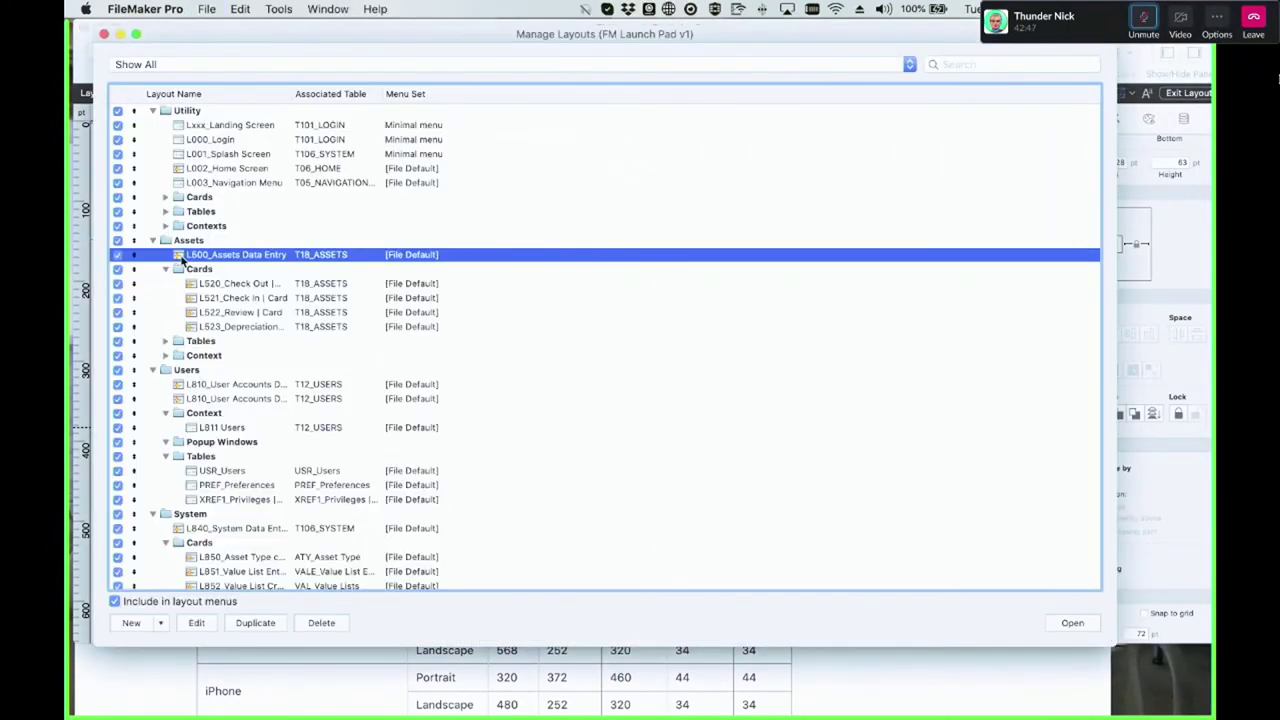
click(262, 624)
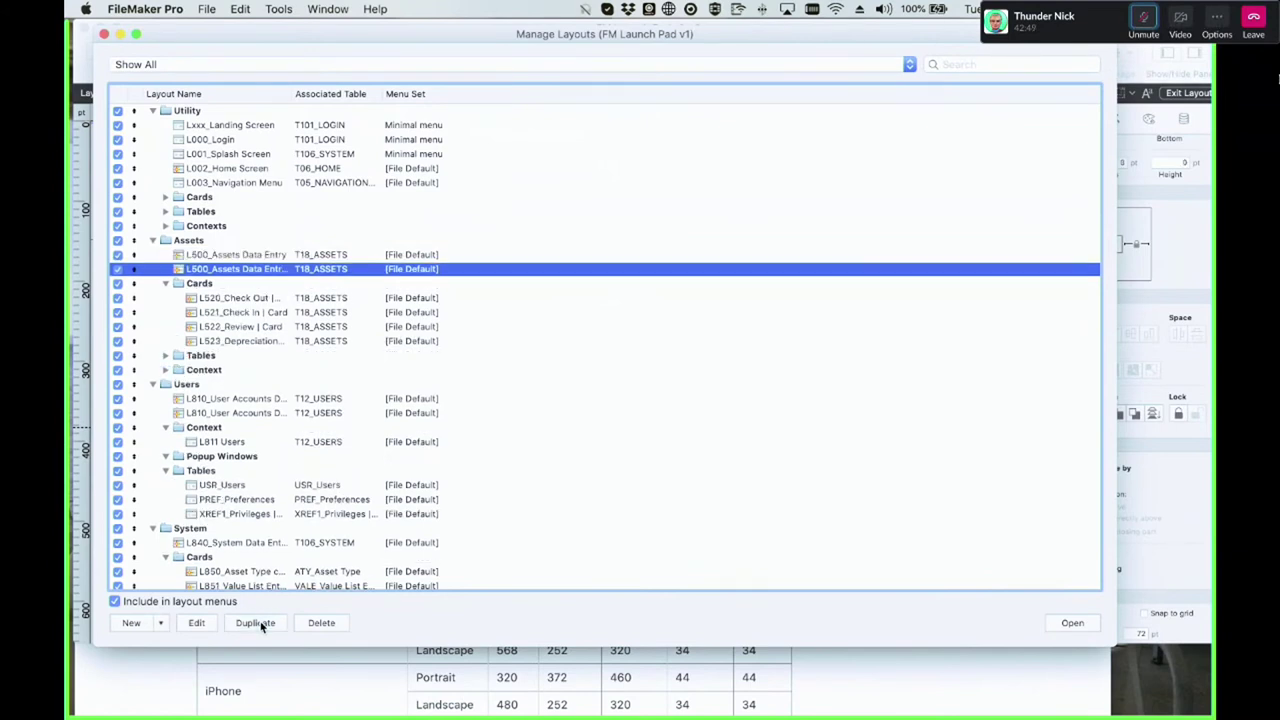
double_click(225, 272)
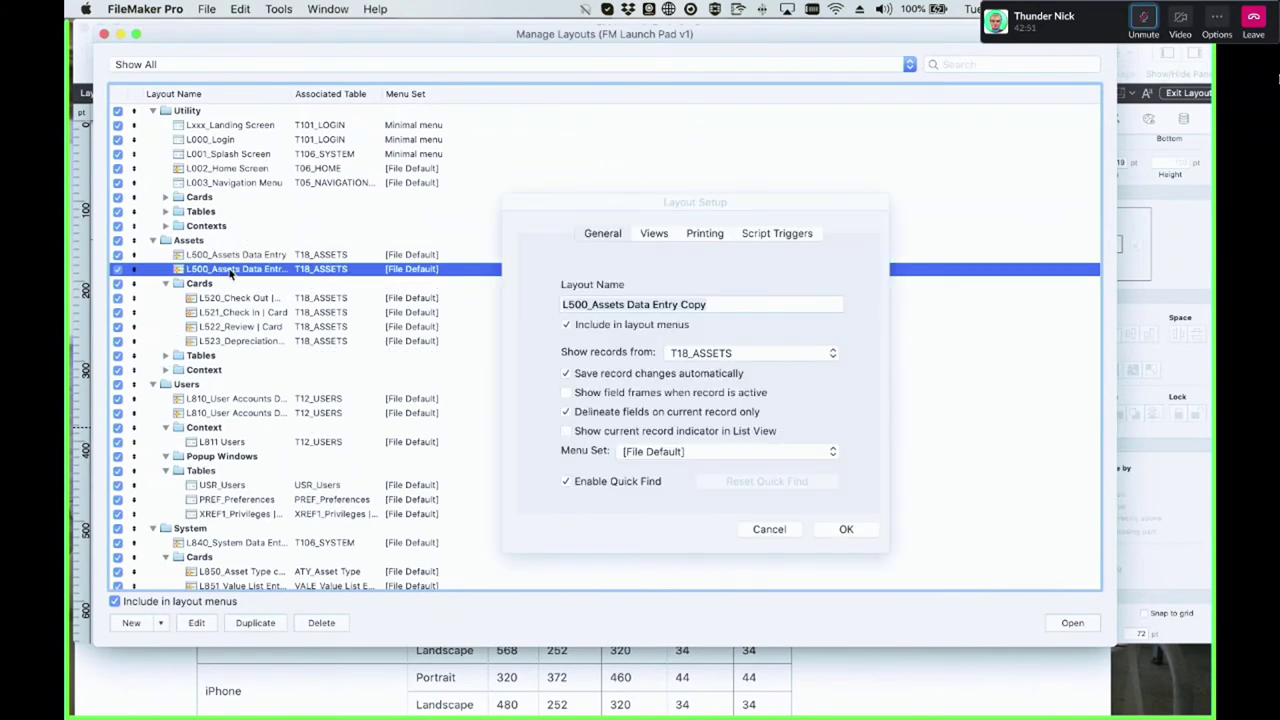
click(588, 306)
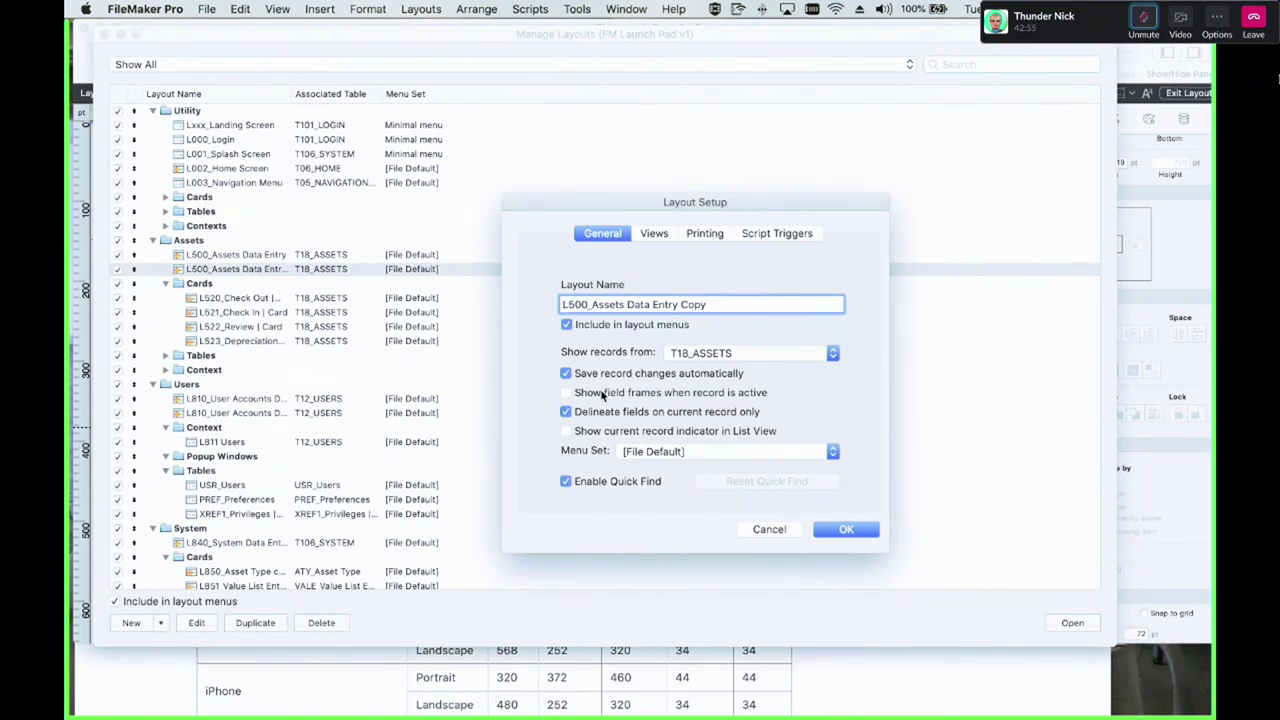
text(t)
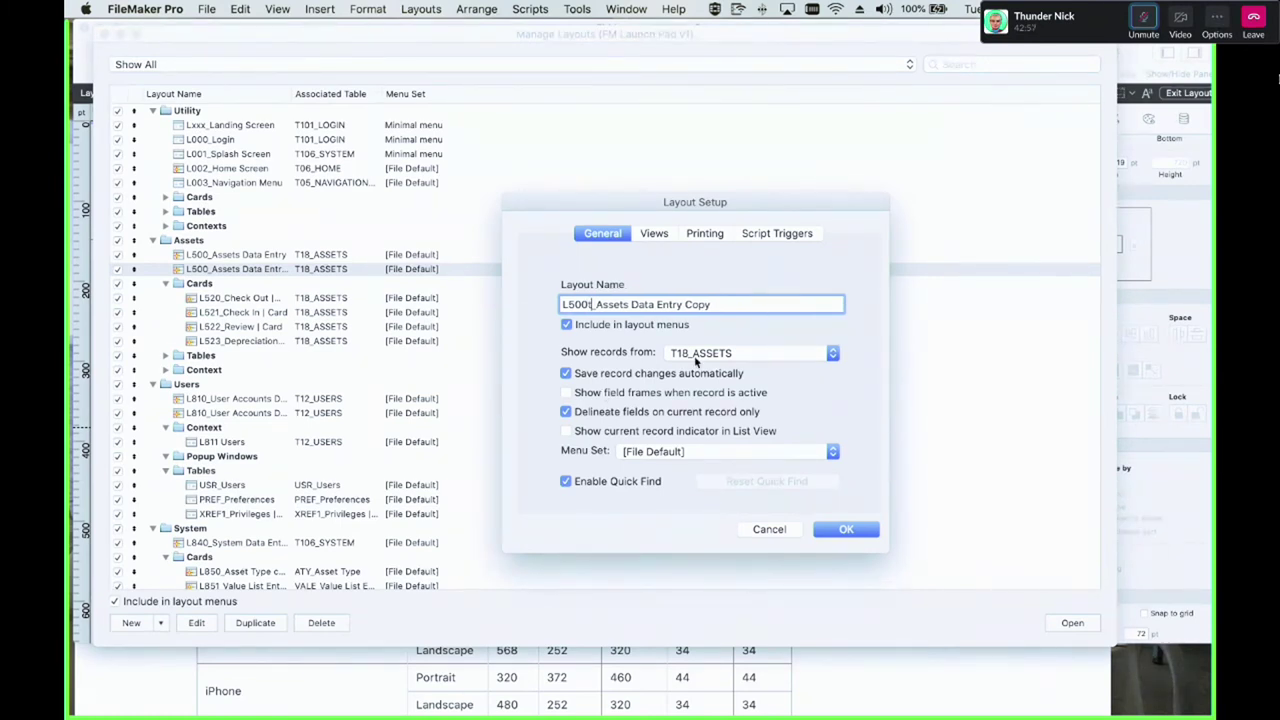
double_click(697, 305)
key(BackSpace)
text(| Landscape)
click(846, 529)
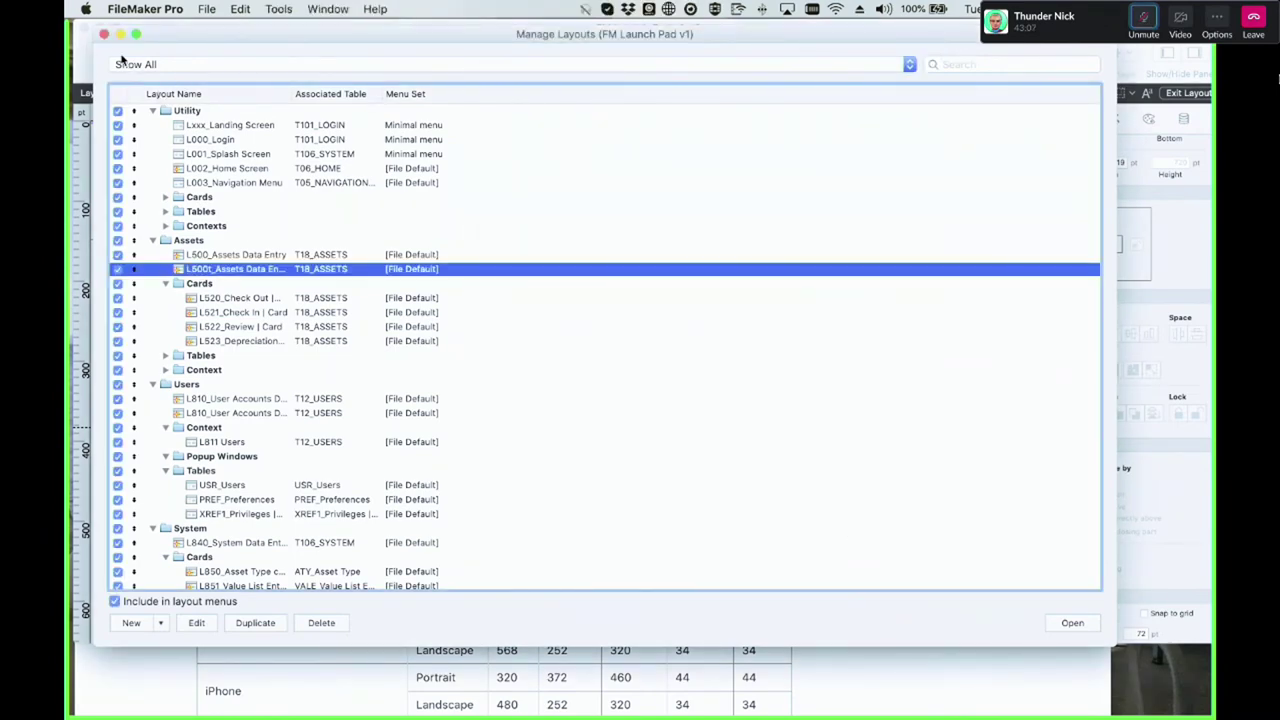
click(104, 34)
Go to the L500t landscape layout and pull the layout's right edge in to the screen stencil's edge
click(117, 51)
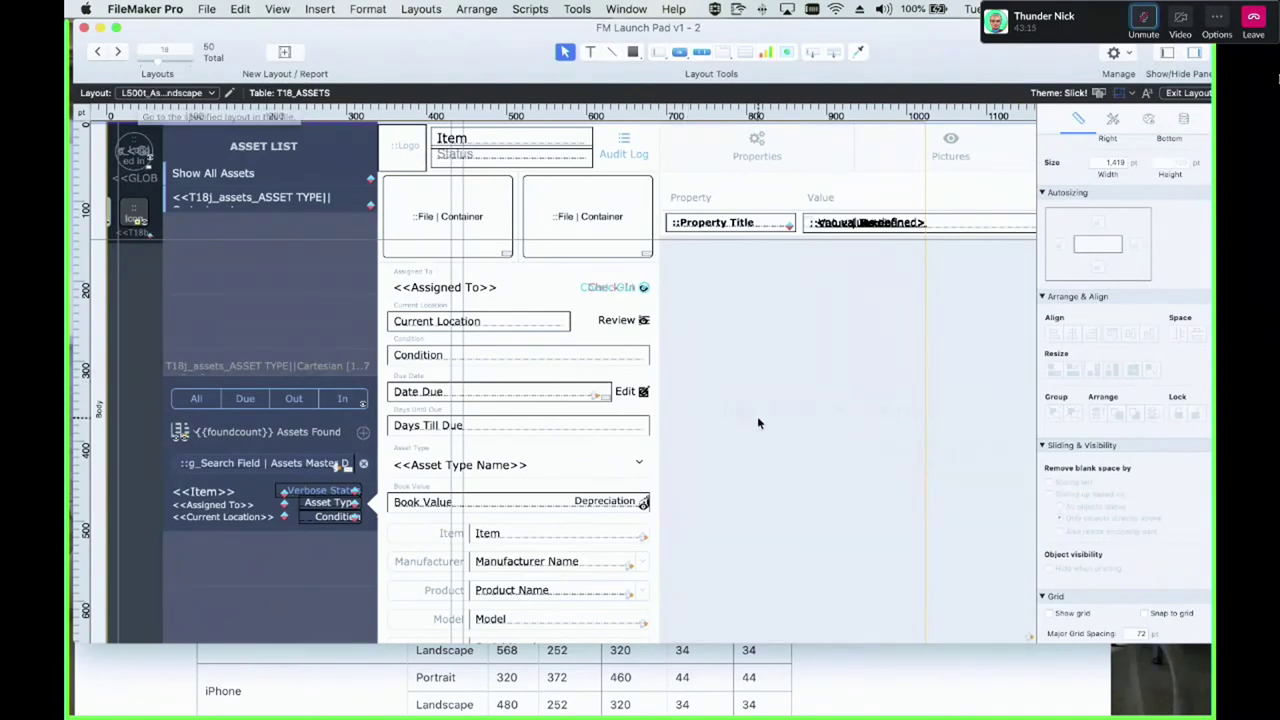
click(1195, 51)
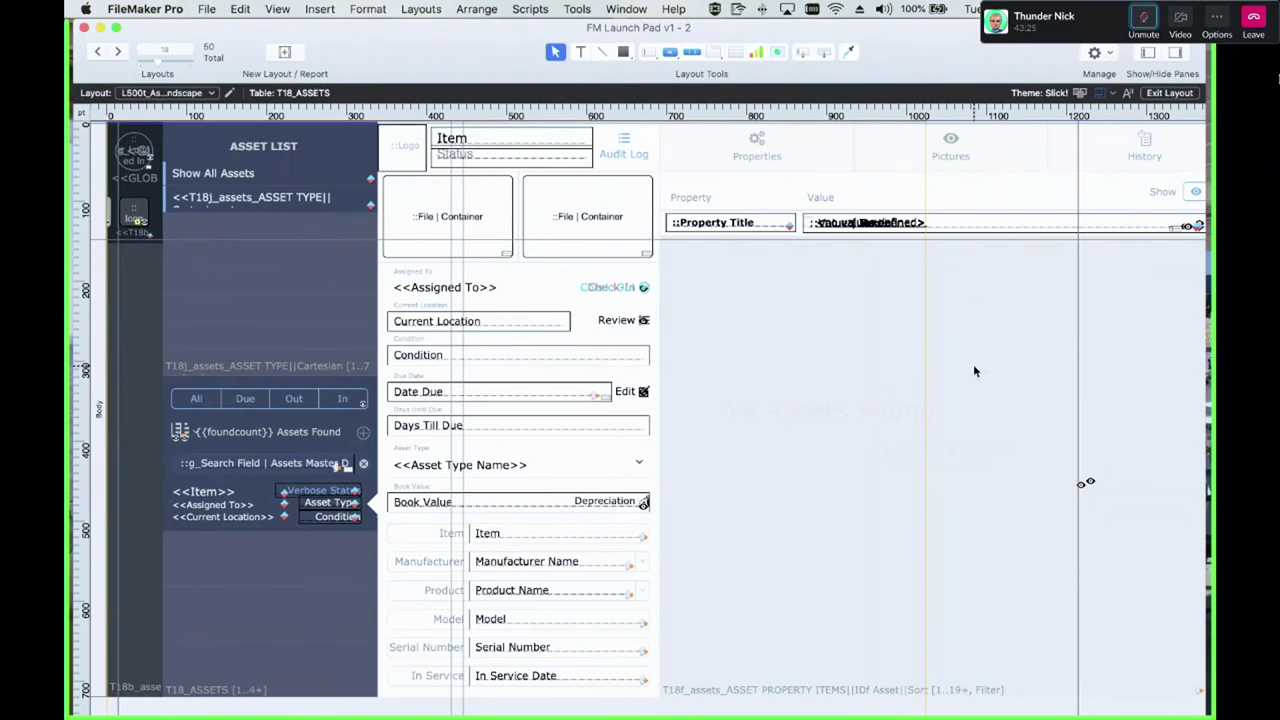
scroll(973, 368, right, 10)
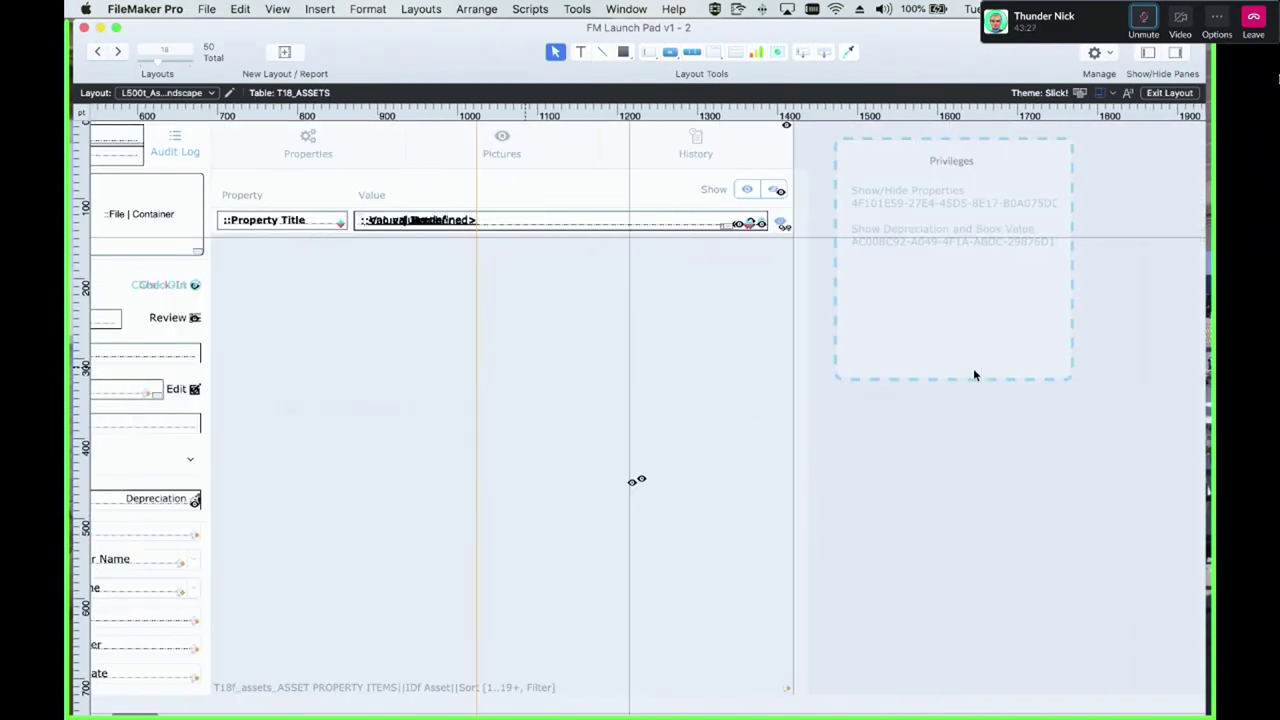
click(809, 396)
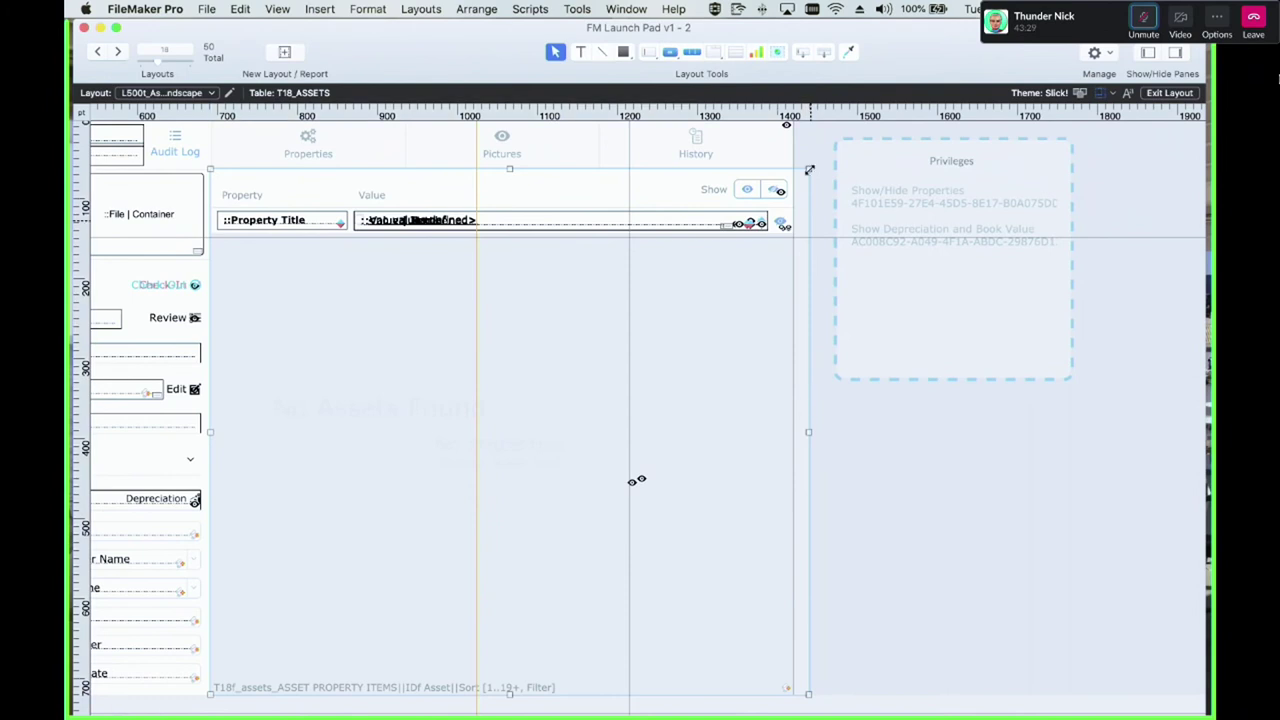
drag(791, 148, 480, 210)
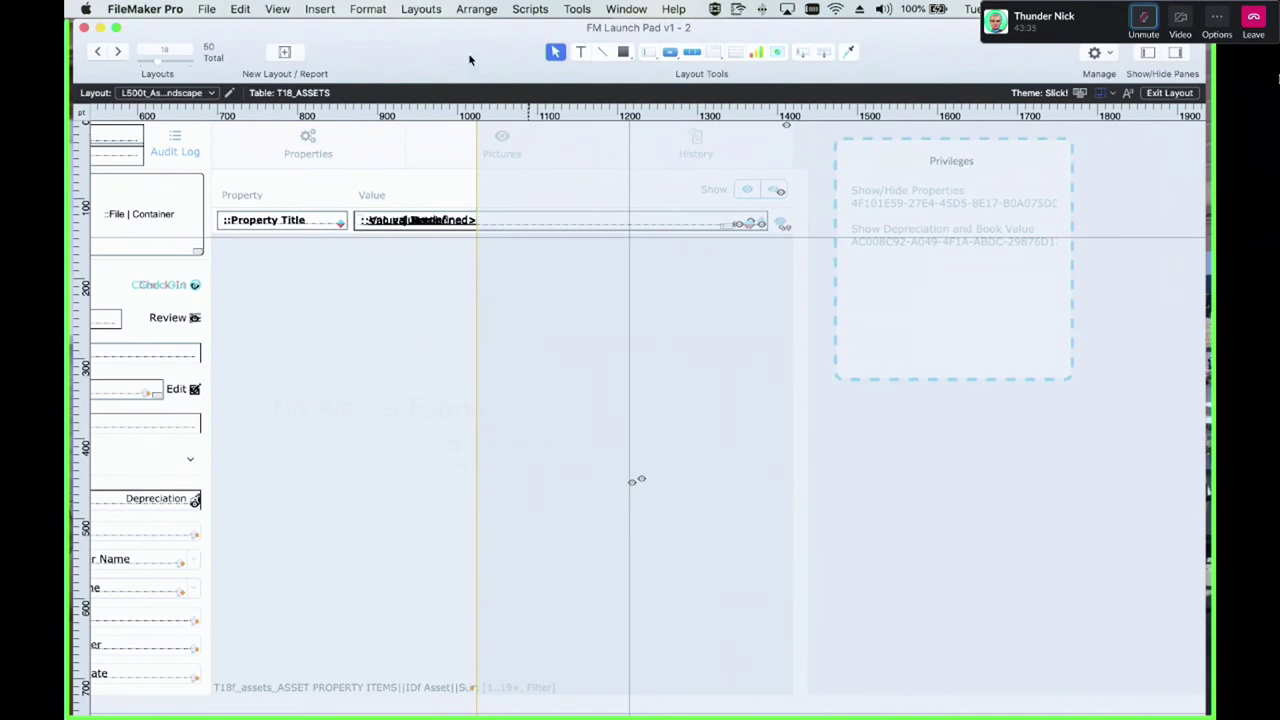
Show the Inspector and set the layout's width to exactly 1024 points
click(1175, 52)
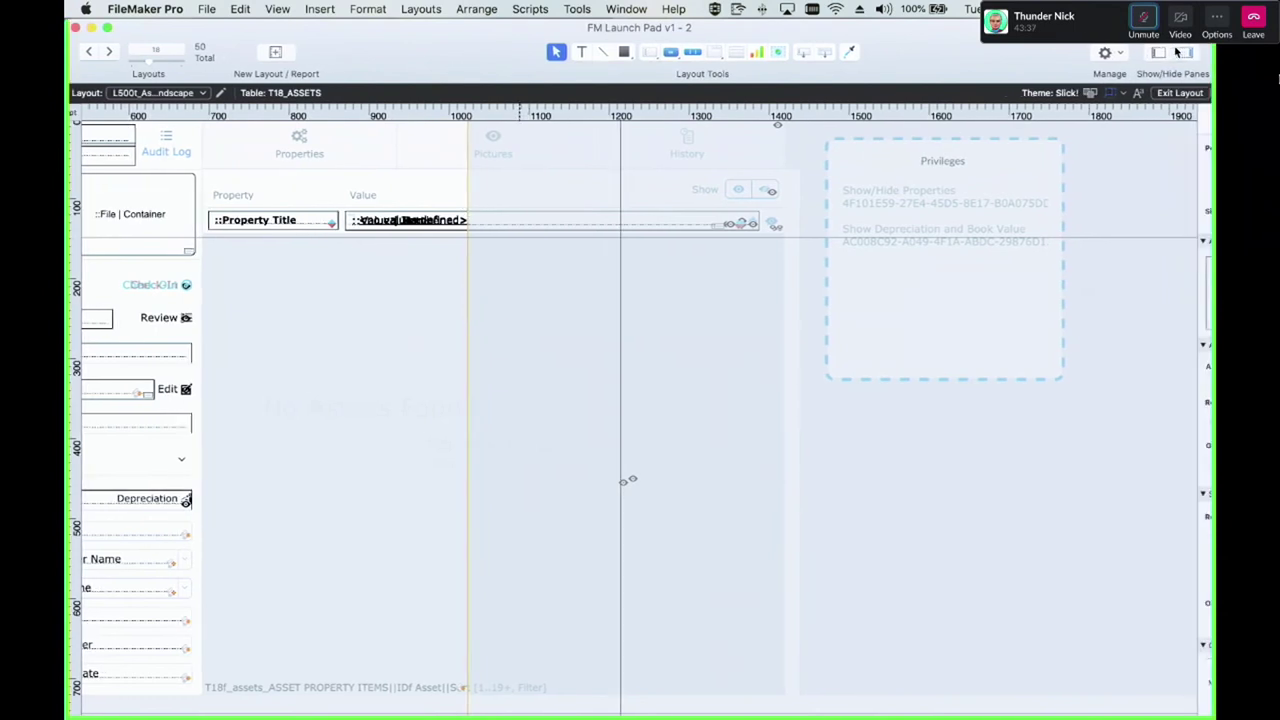
click(1110, 211)
key(BackSpace)
key(Return)
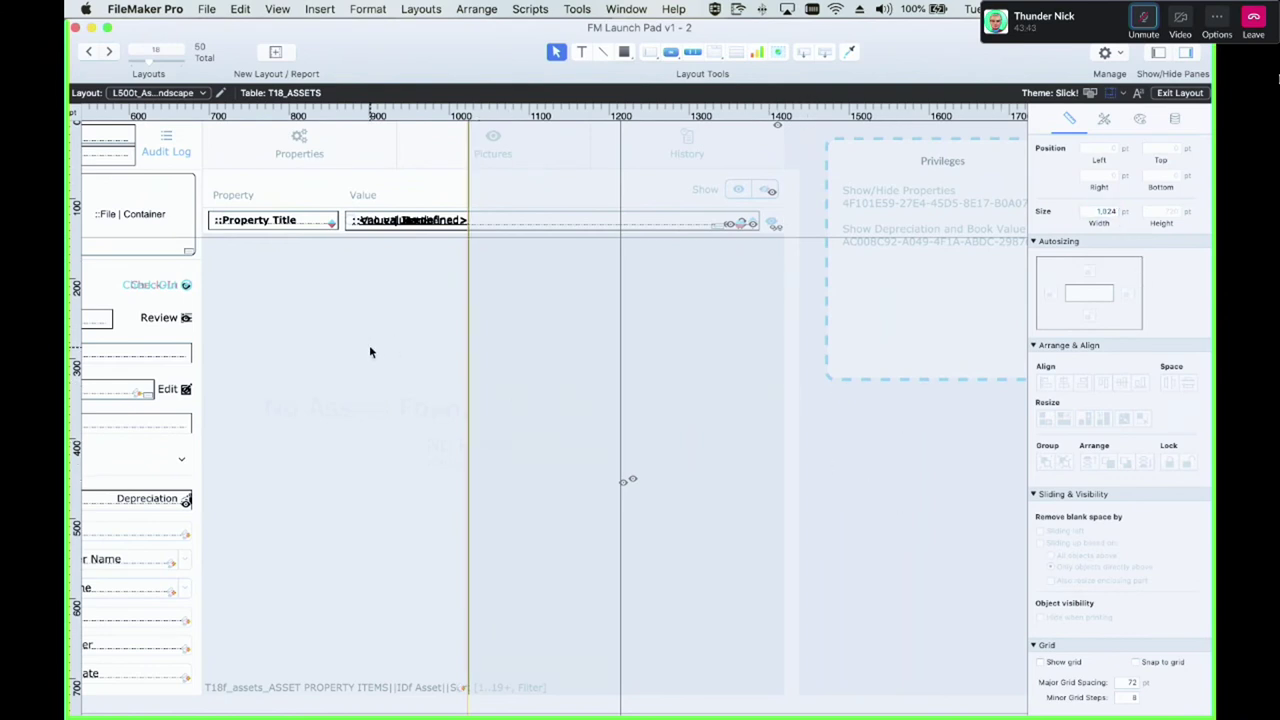
Examine how the property portal and its slide control sit relative to the 1024-point layout edge and the asset details column
click(733, 435)
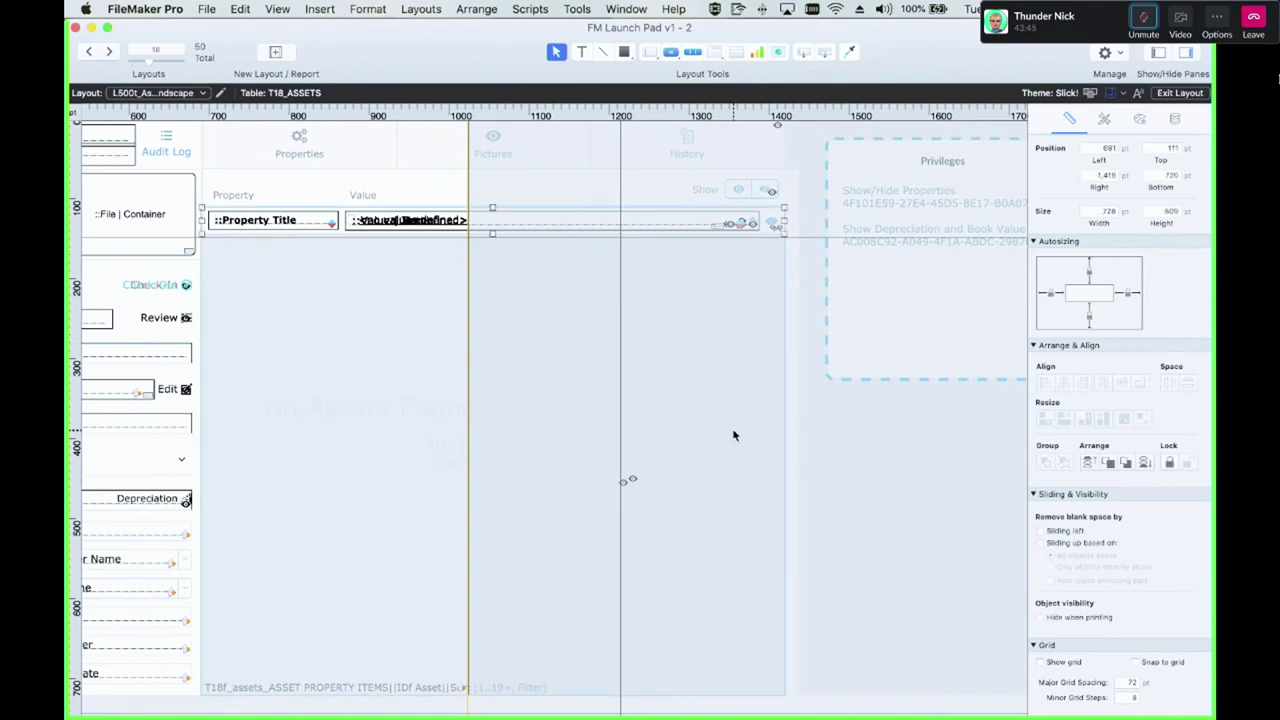
scroll(643, 377, left, 10)
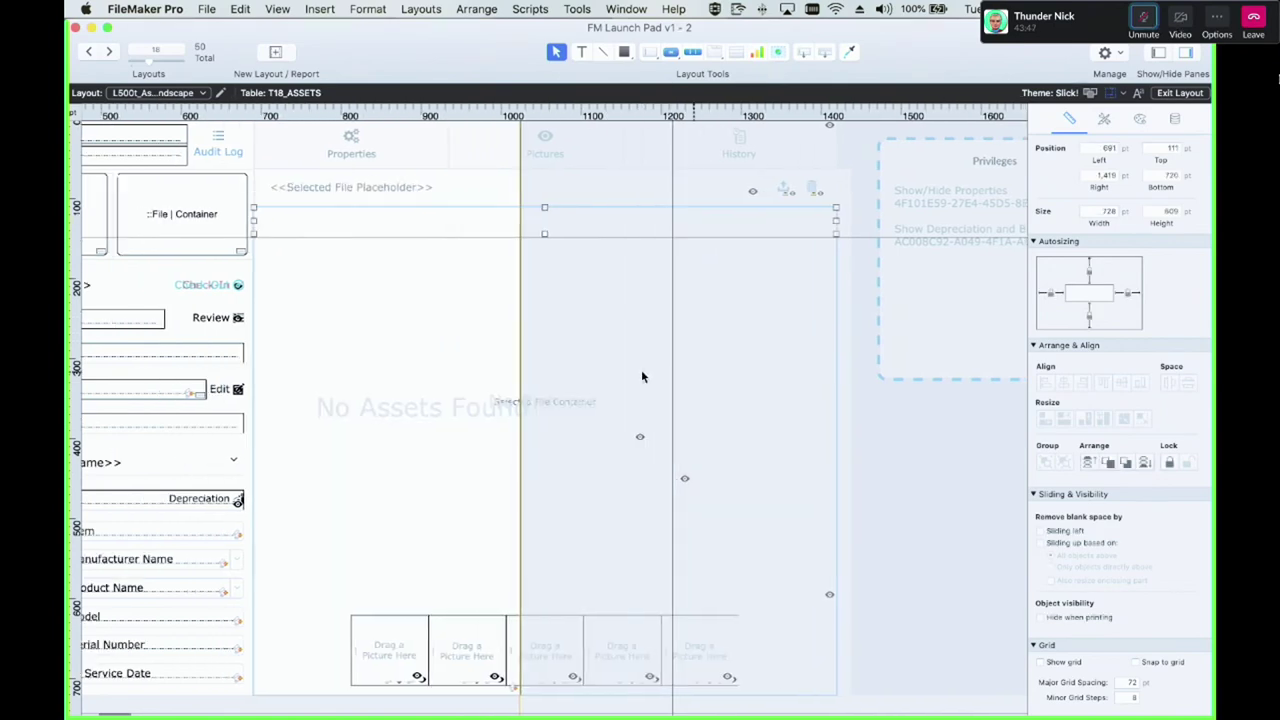
click(750, 228)
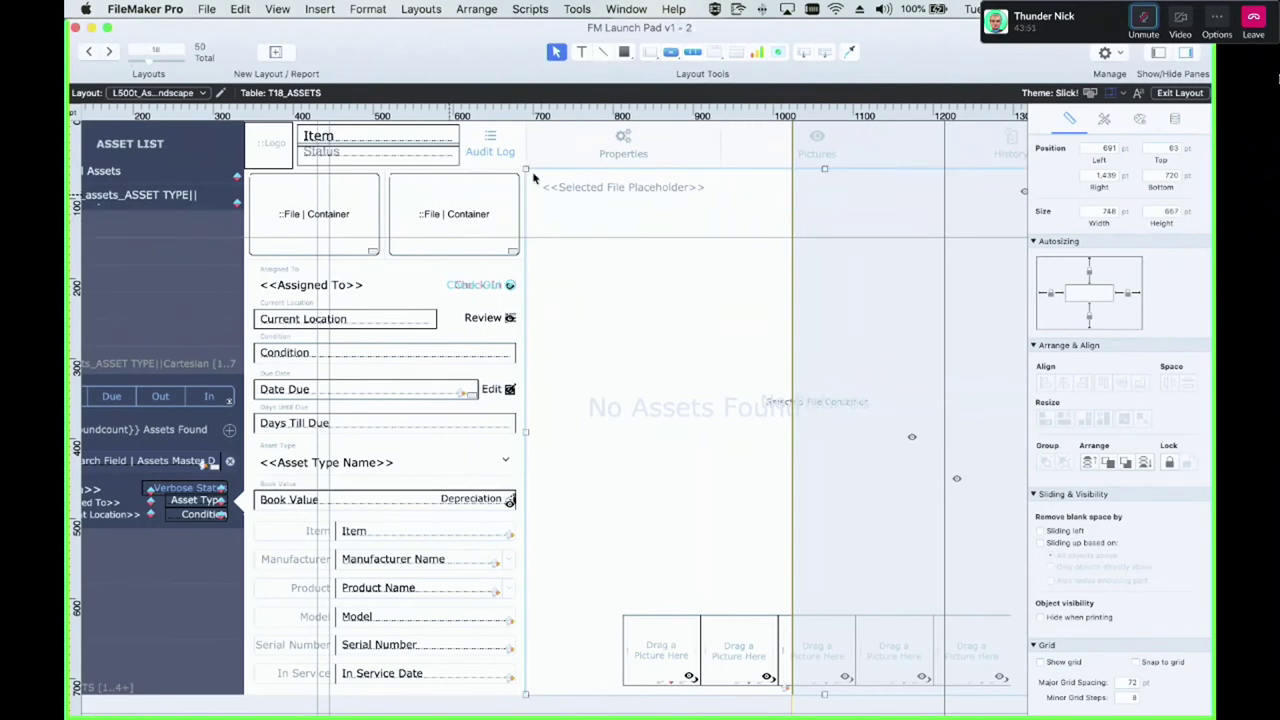
drag(444, 56, 474, 54)
scroll(465, 268, left, 5)
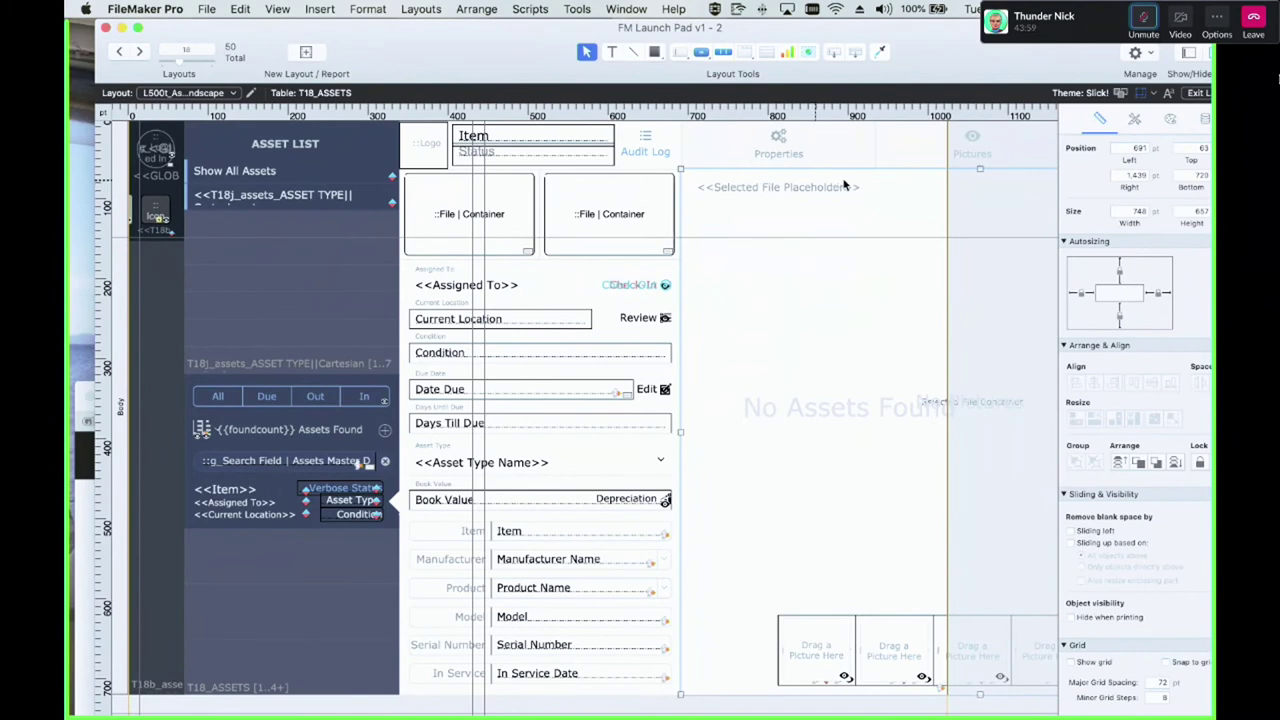
scroll(829, 374, right, 3)
scroll(828, 367, right, 7)
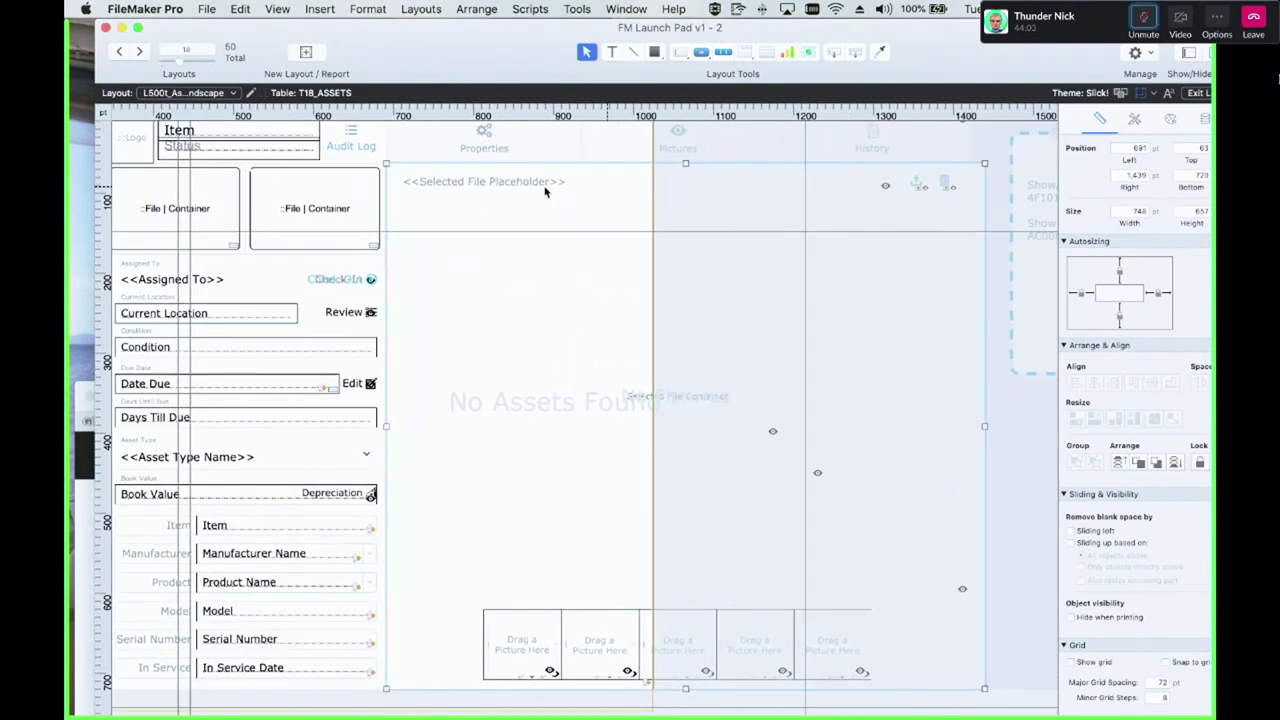
scroll(600, 195, left, 8)
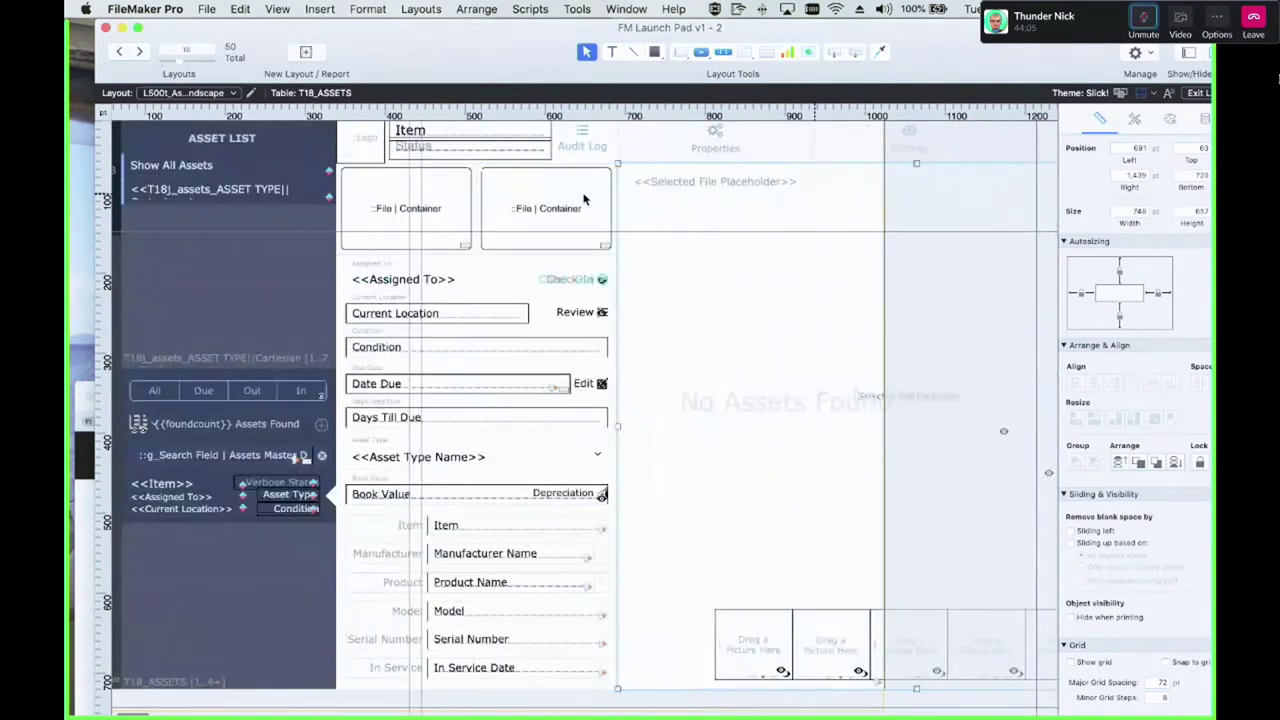
scroll(584, 200, left, 2)
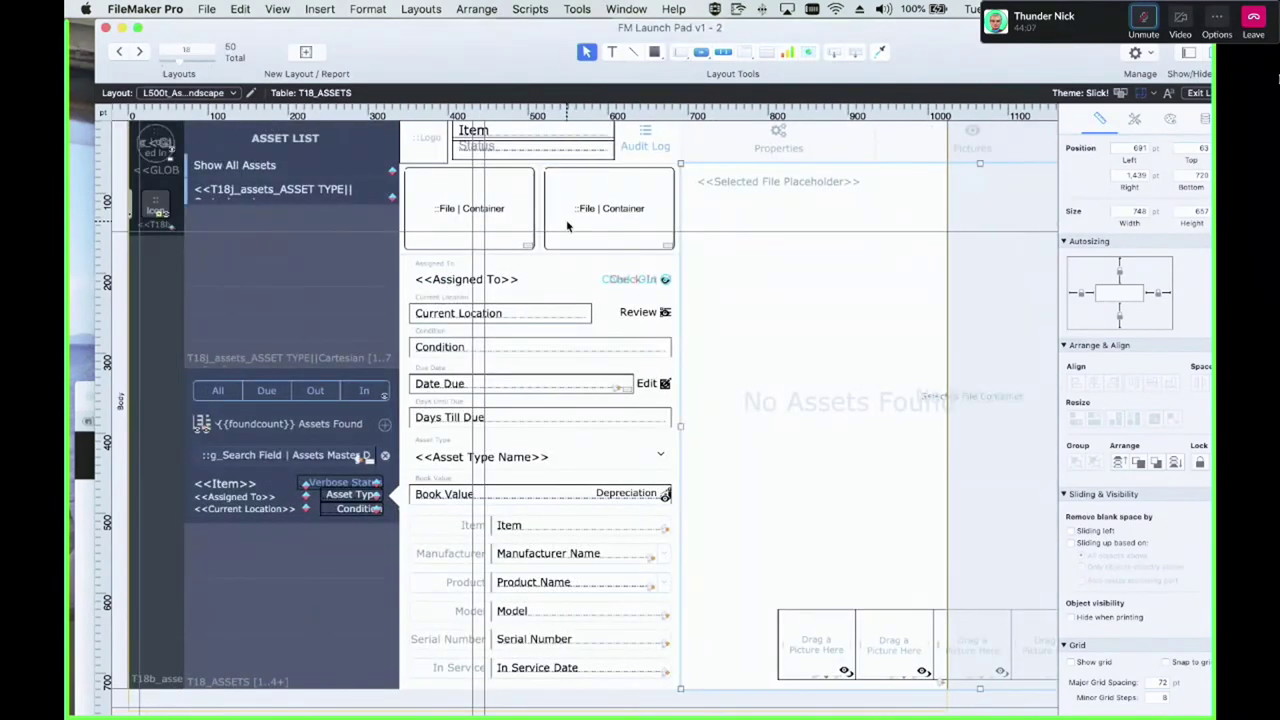
Shift the asset details slide control beside the asset list to a left position of 332 points
click(554, 262)
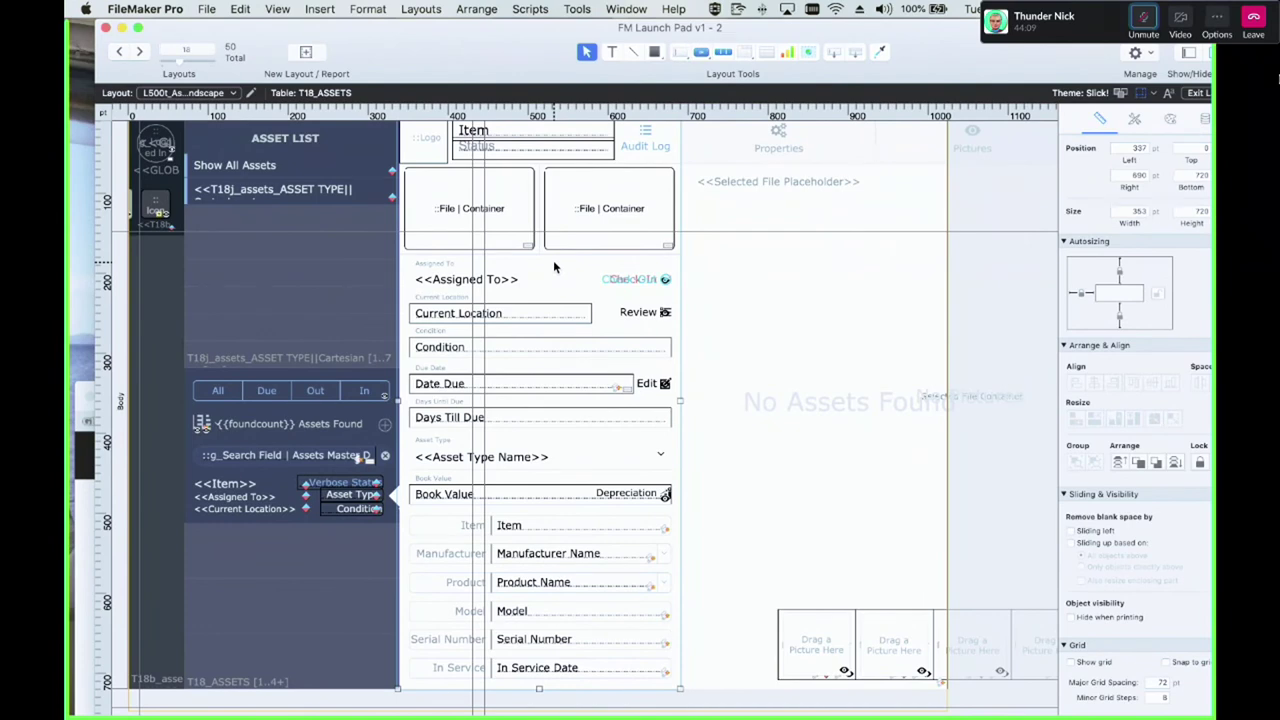
mouse_move(554, 266)
mouse_down()
mouse_move(598, 270)
mouse_move(558, 279)
mouse_up()
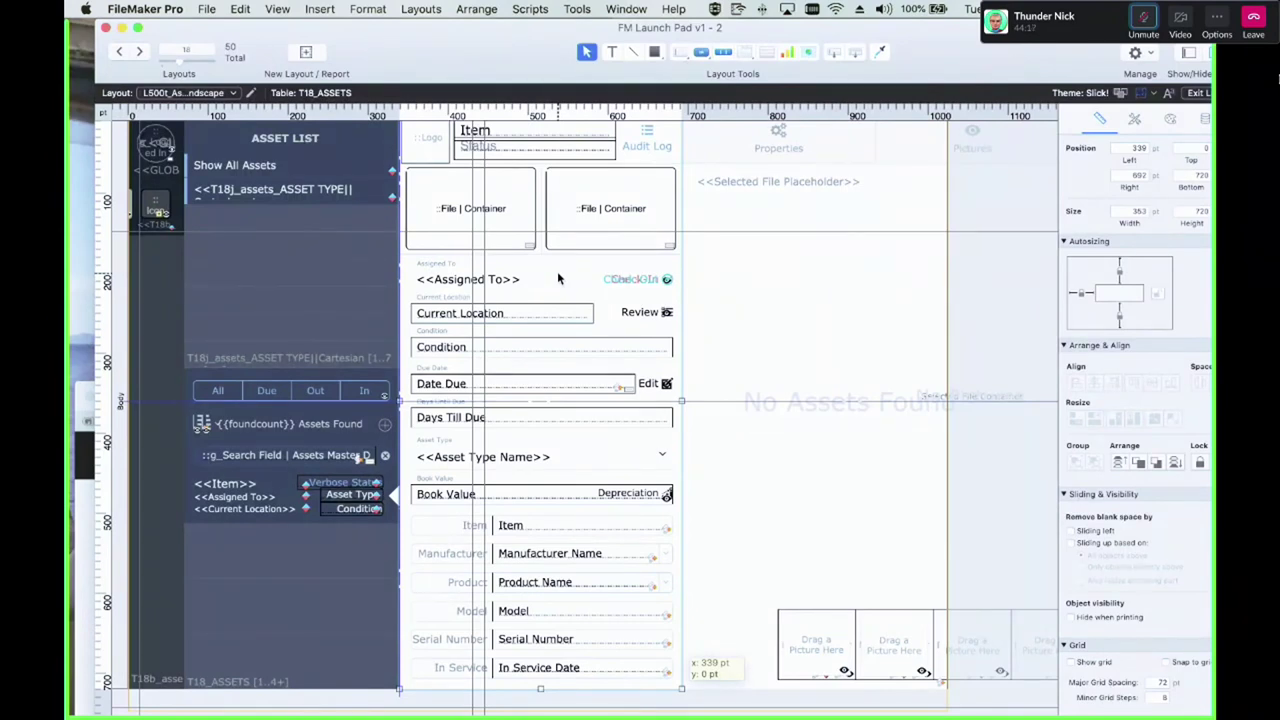
key(Left)
key(Left)
key(Left)
key(Left)
key(Left)
key(Left)
key(Left)
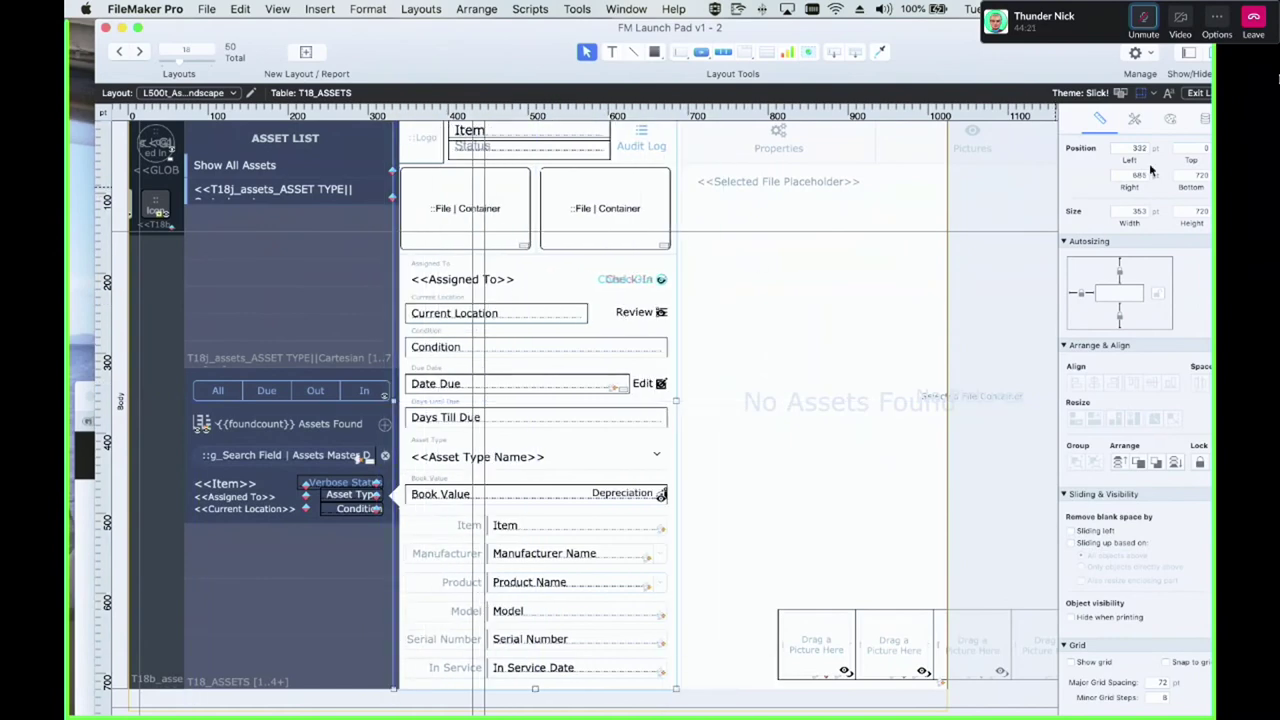
Move the asset details slide control off the layout, to the right of the Privileges note
click(1170, 118)
scroll(1110, 220, down, 1)
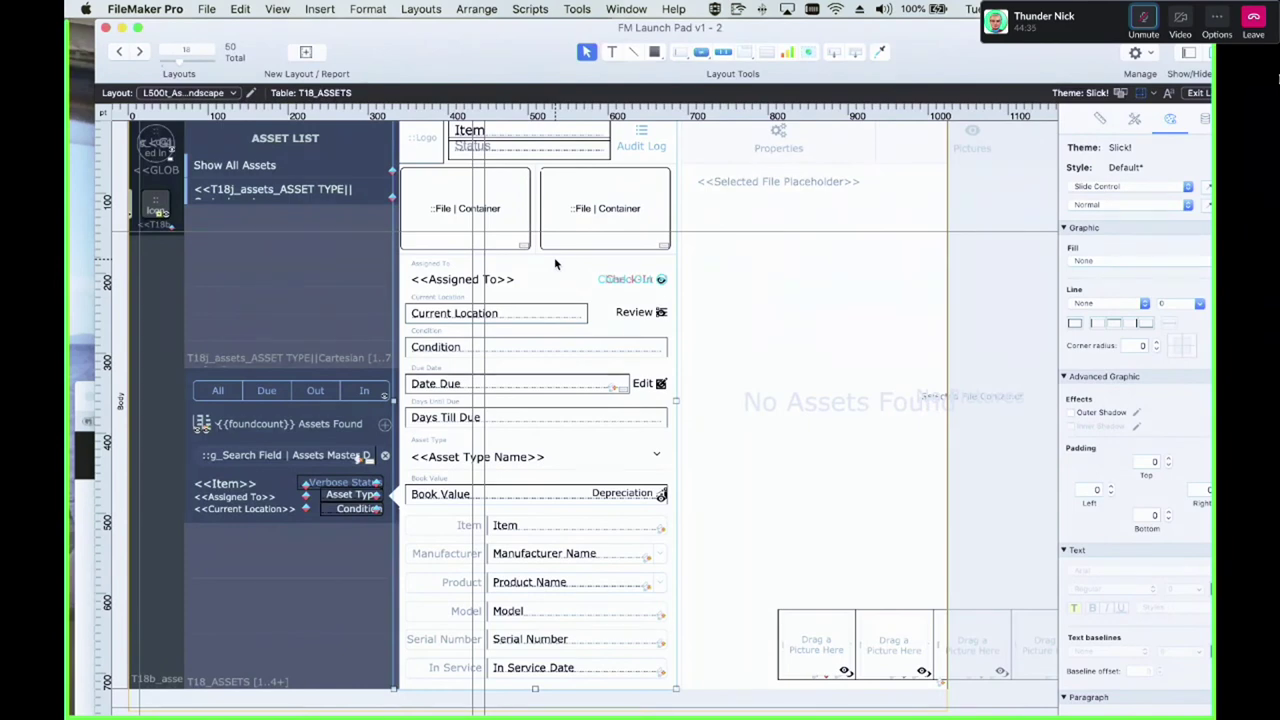
mouse_move(554, 257)
mouse_down()
mouse_move(569, 264)
mouse_move(558, 264)
mouse_up()
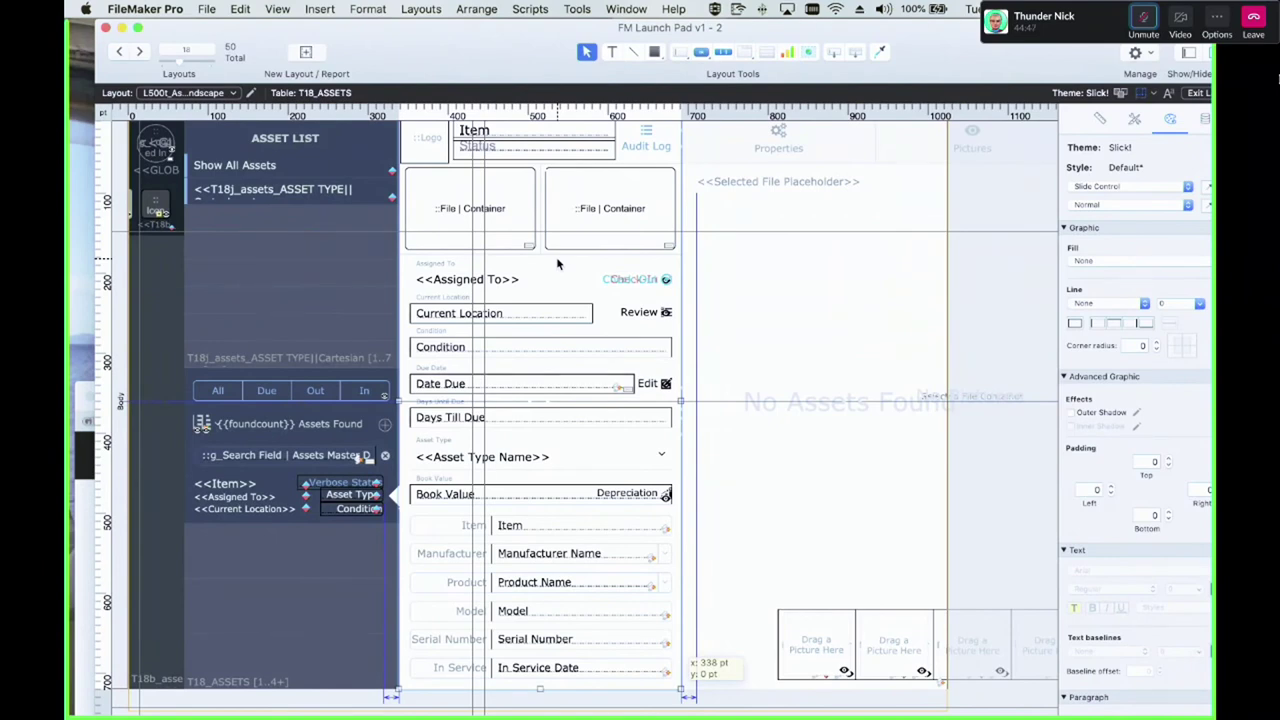
mouse_move(558, 264)
mouse_down()
mouse_move(961, 261)
mouse_move(1040, 265)
mouse_move(1101, 289)
mouse_move(573, 279)
mouse_up()
scroll(684, 282, left, 5)
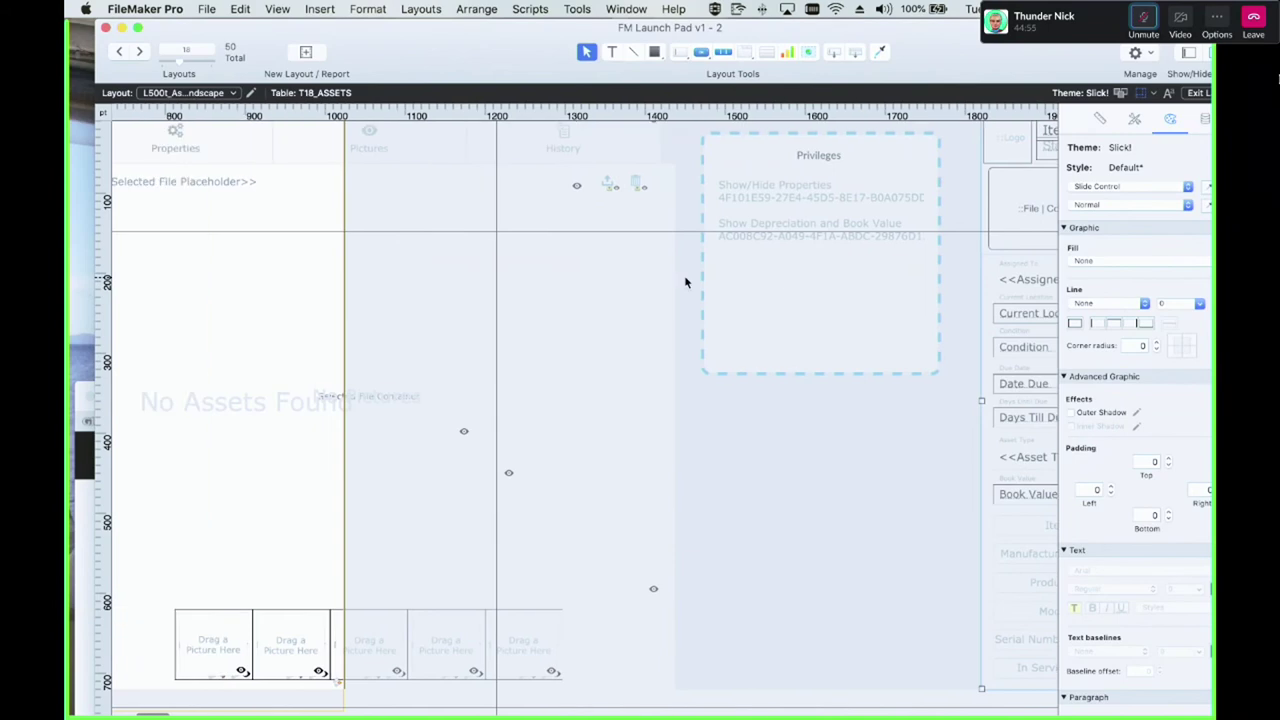
scroll(684, 282, left, 5)
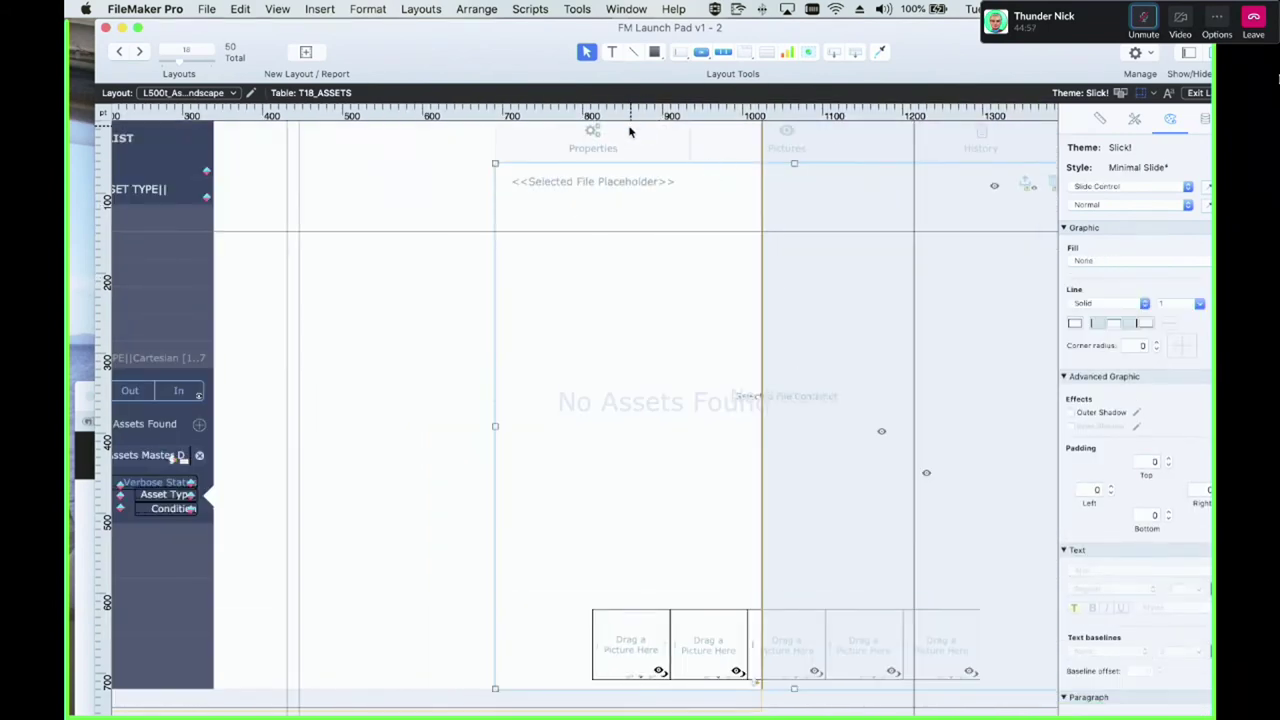
Move the Properties, Pictures and History button bar and its slide control left against the asset list, at 339 points
drag(623, 134, 283, 113)
click(718, 209)
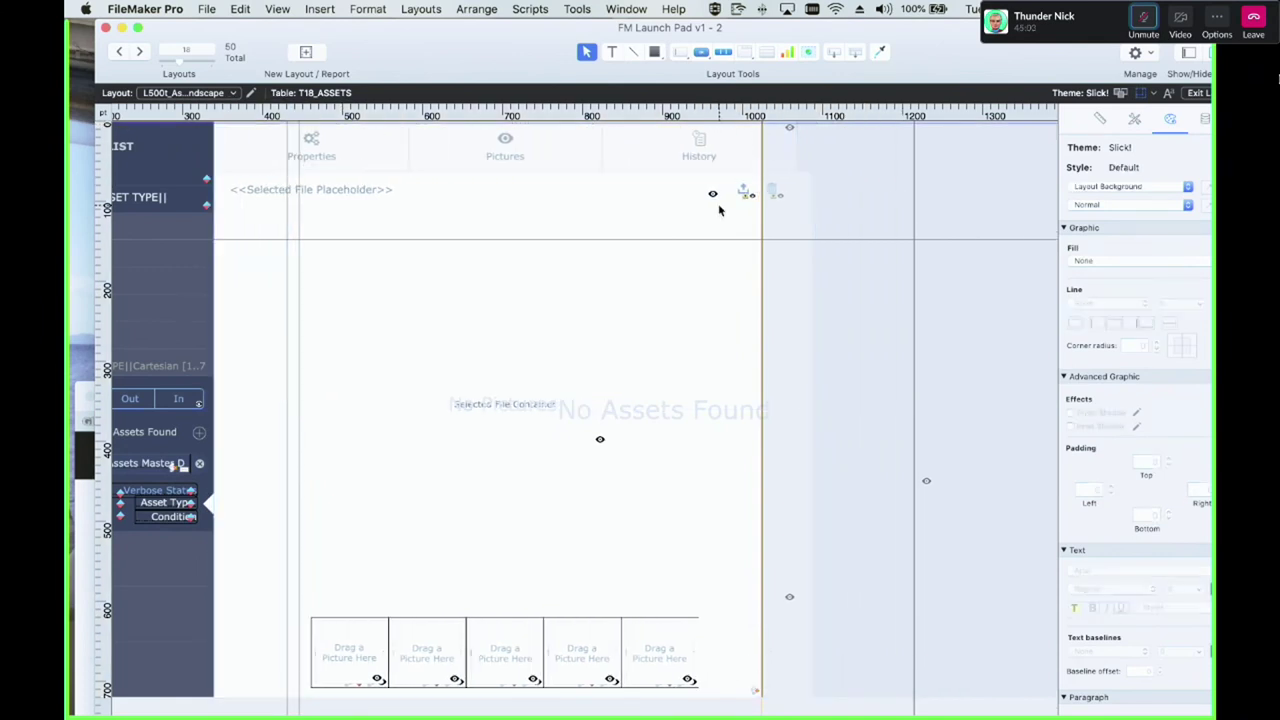
scroll(645, 248, left, 3)
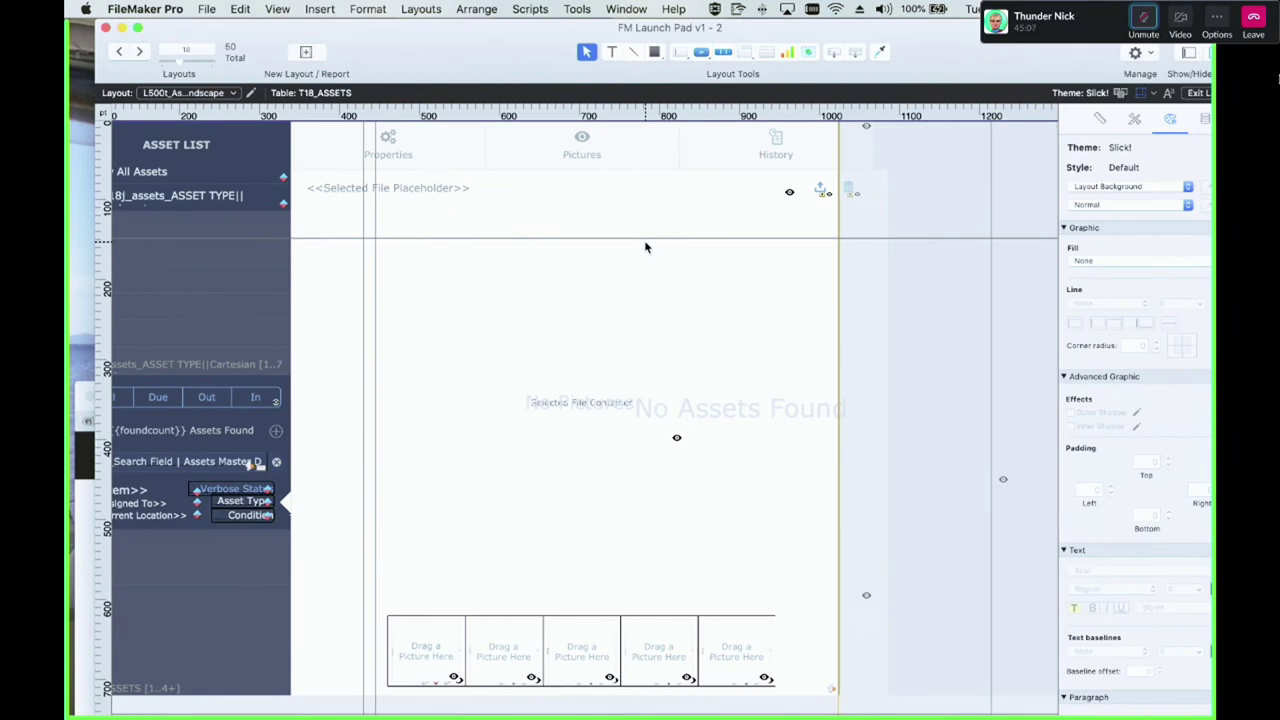
Narrow the Properties, Pictures and History button bar so its right edge sits at 1,024 points, and check its position
click(865, 142)
drag(865, 142, 837, 146)
click(1100, 118)
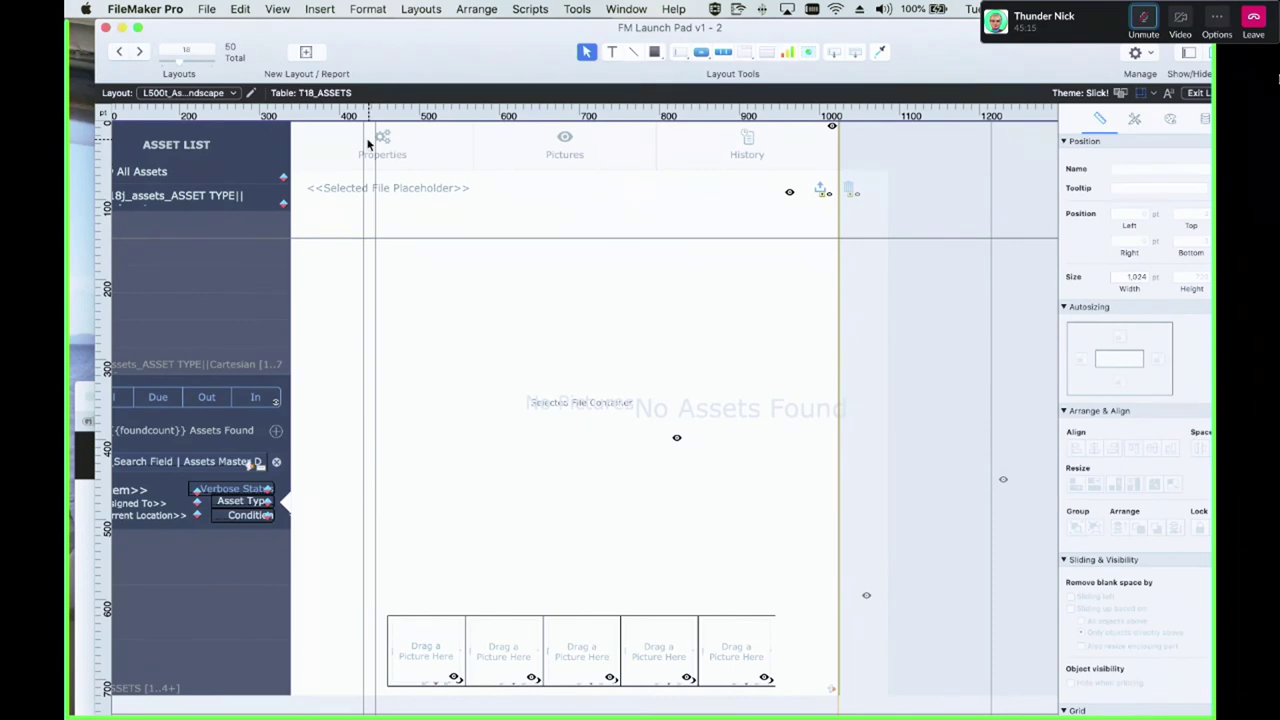
click(390, 154)
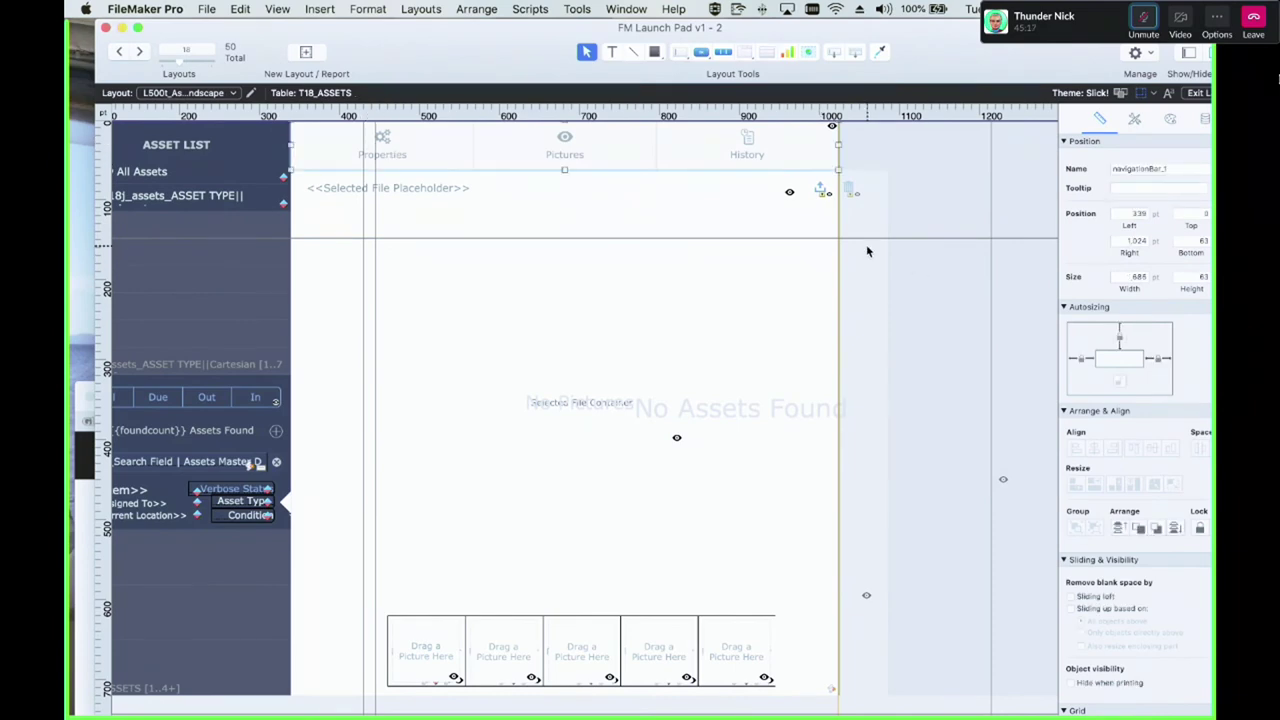
Display the Properties slide of the slide control and move its Show toggle group left to a left position of 887 points
click(655, 404)
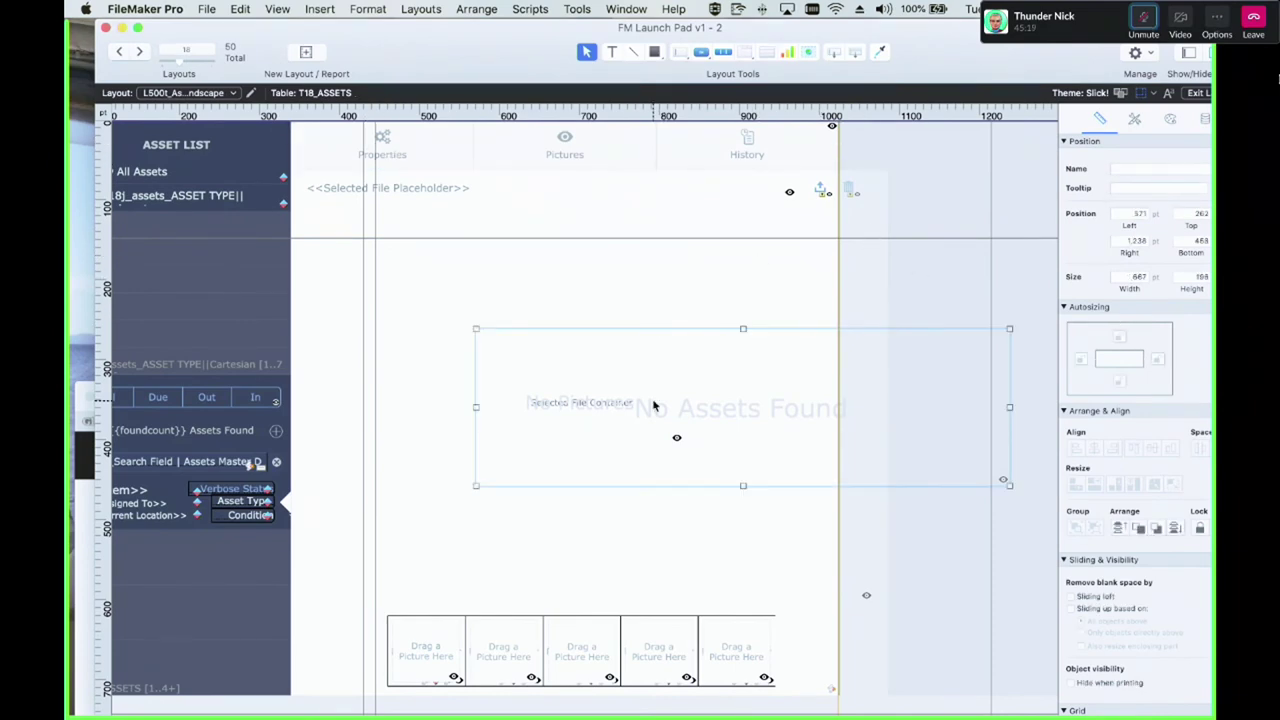
click(539, 284)
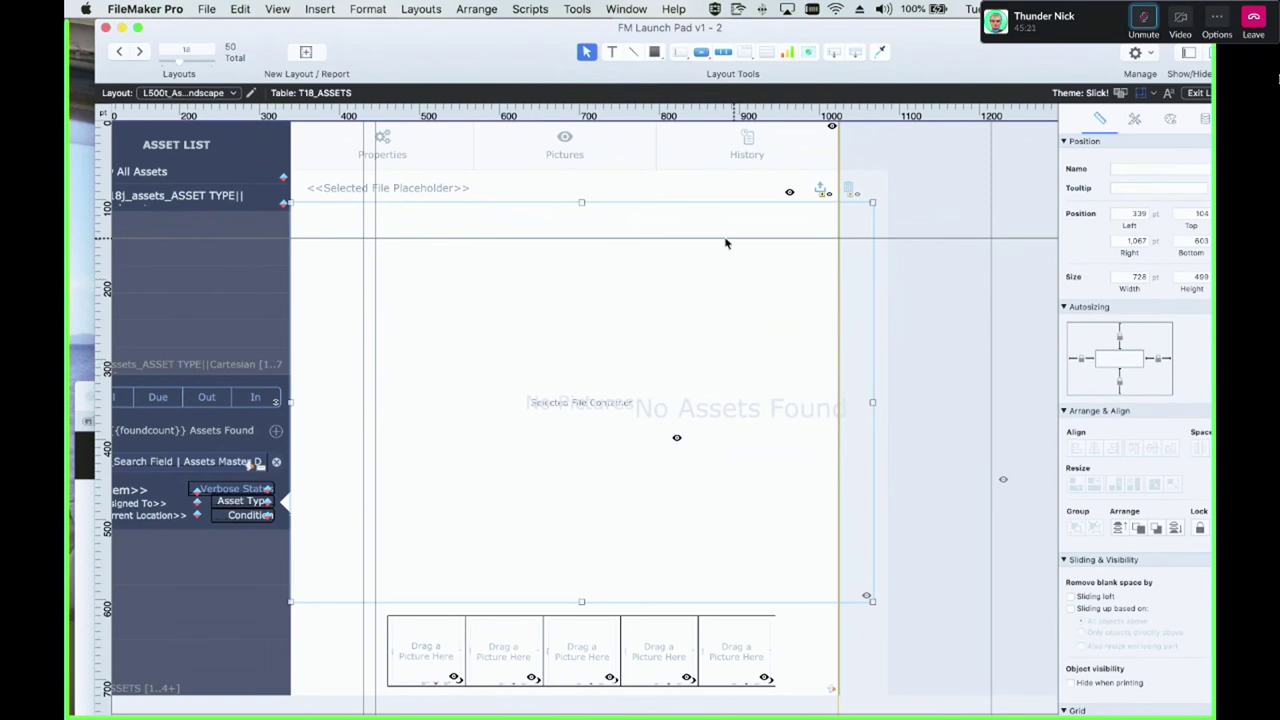
click(852, 189)
click(1050, 206)
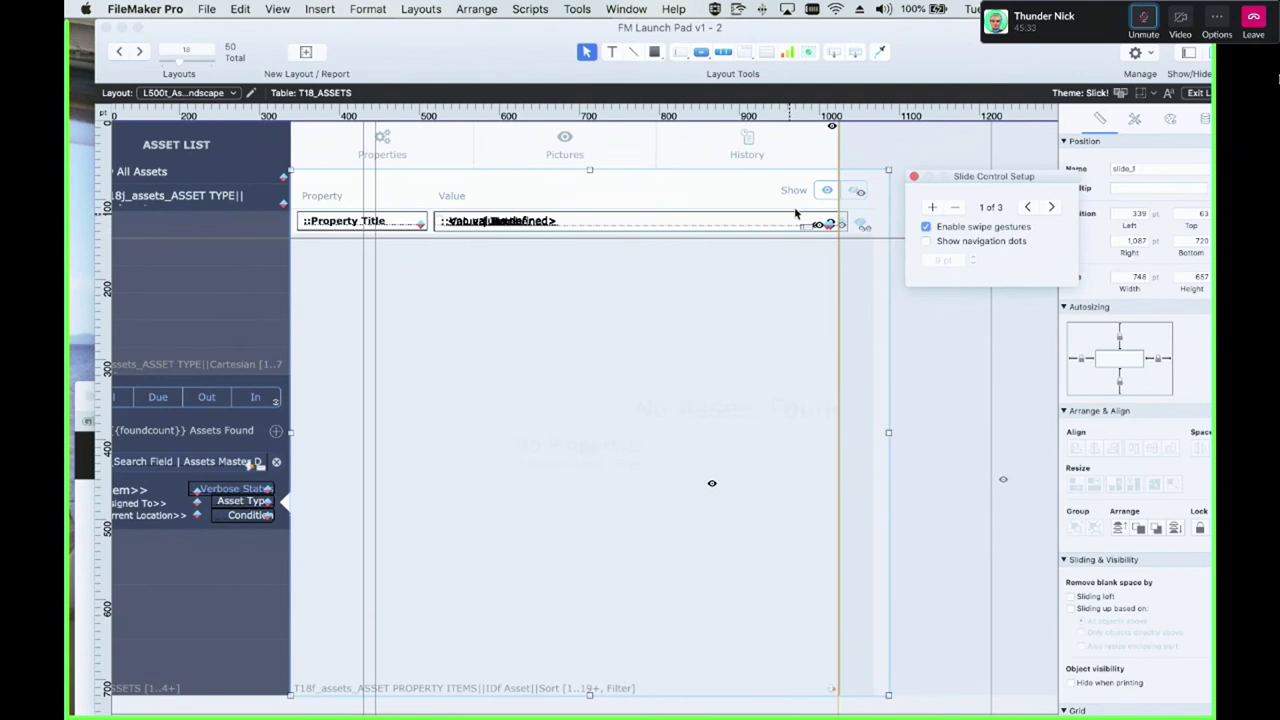
click(827, 194)
drag(827, 194, 783, 192)
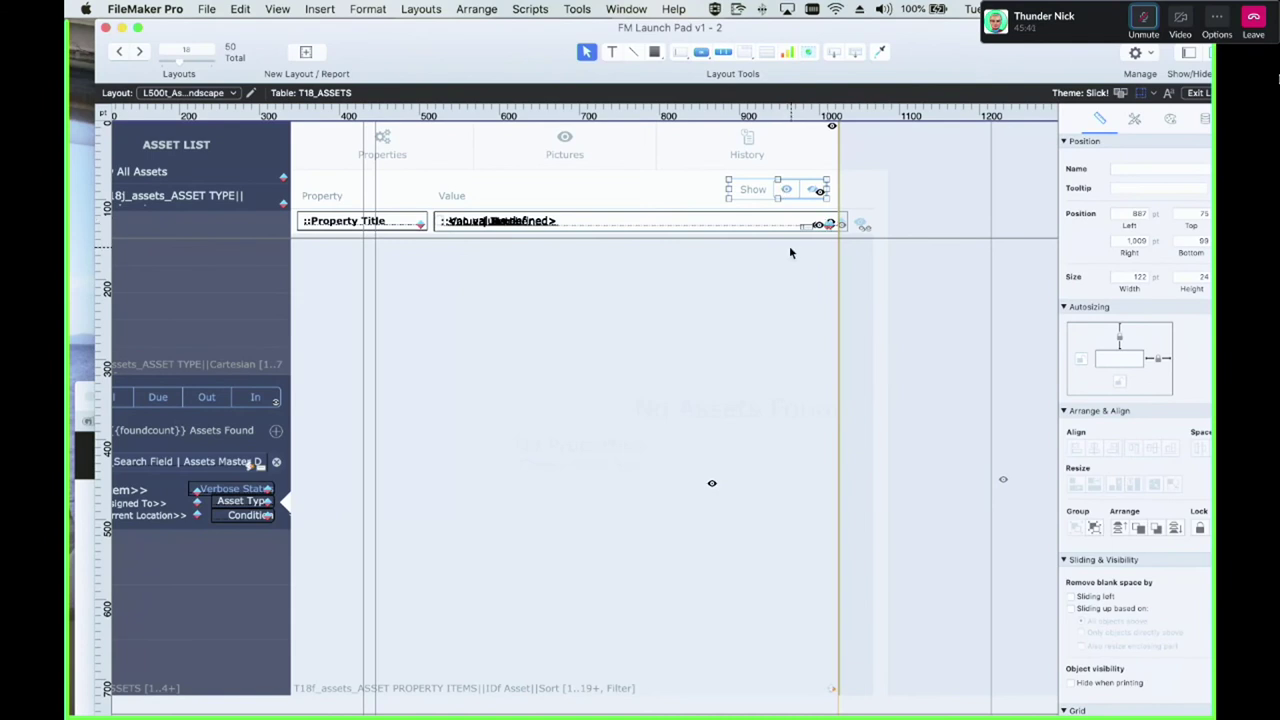
Show the layout's object list and expand the Date Fields, Number Fields and Text Fields groups in the property portal
click(565, 231)
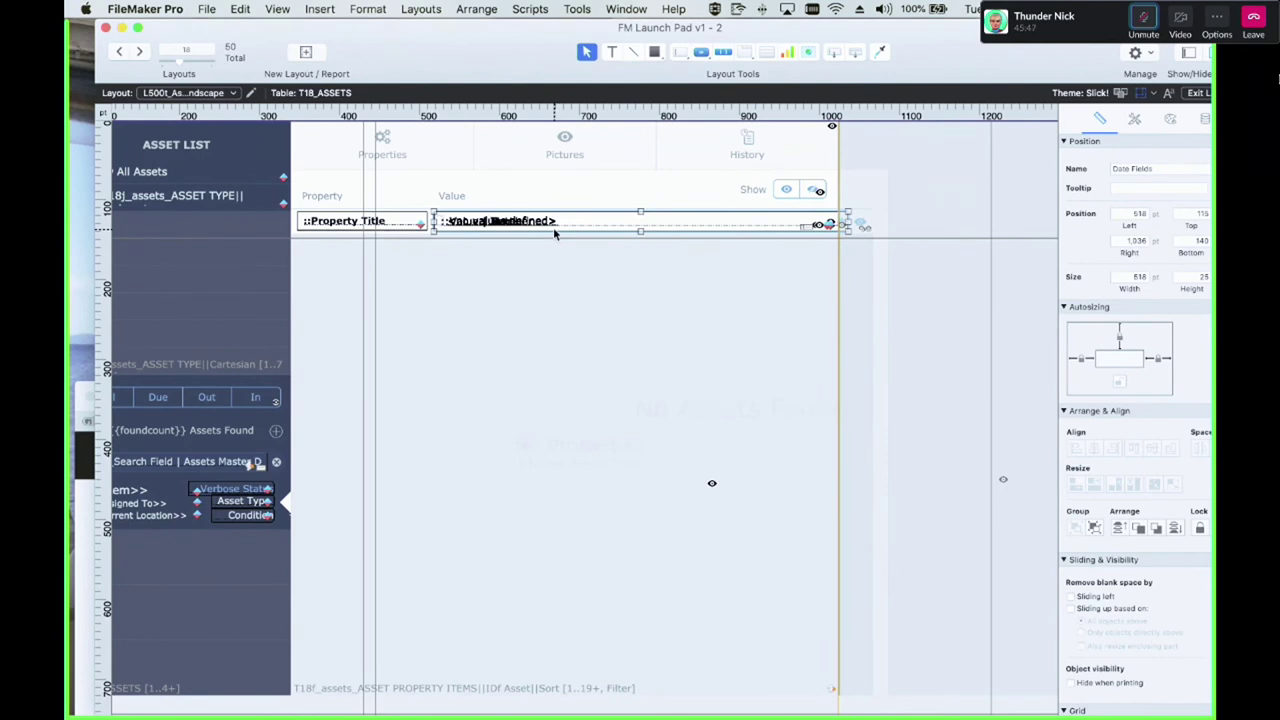
scroll(973, 208, up, 1)
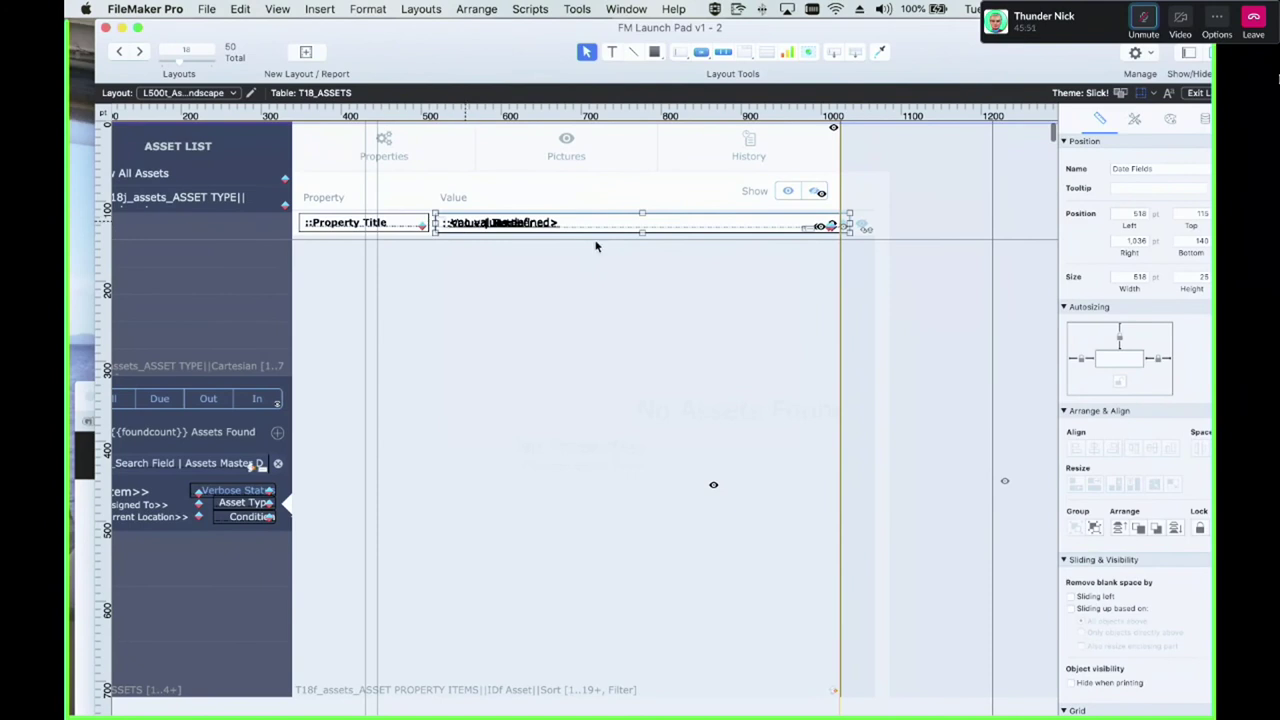
click(1184, 53)
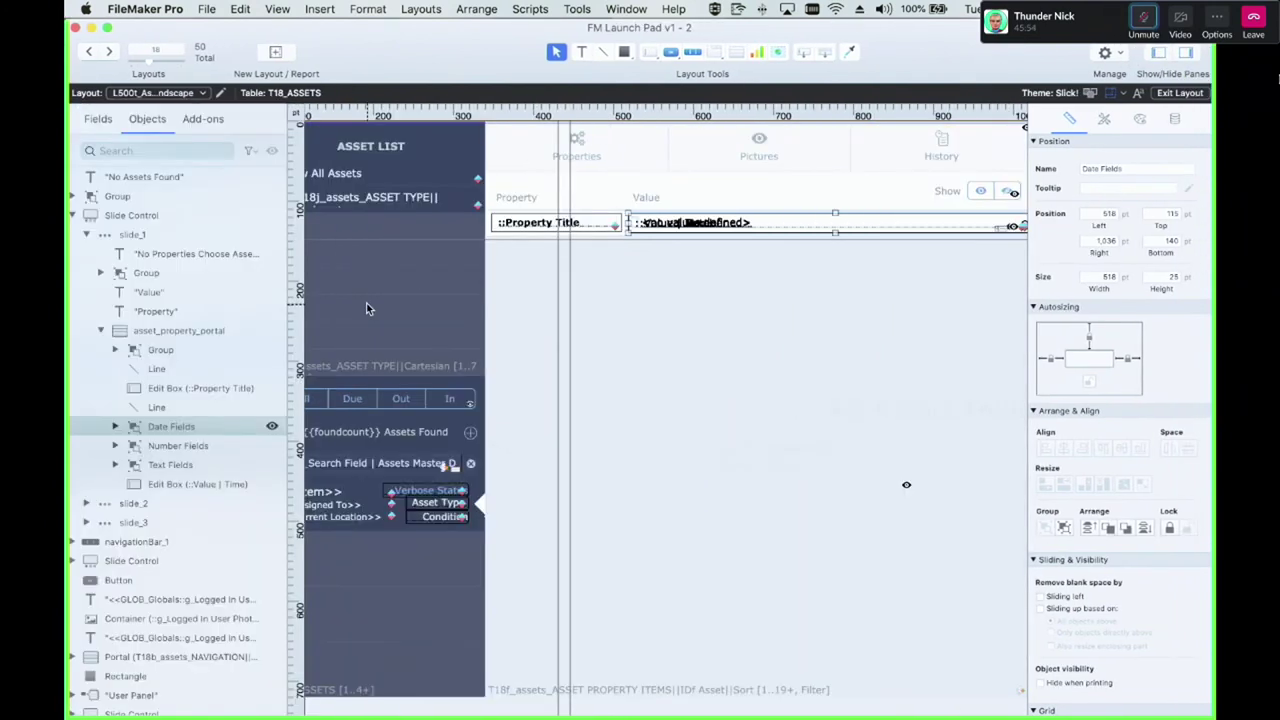
click(115, 426)
click(115, 484)
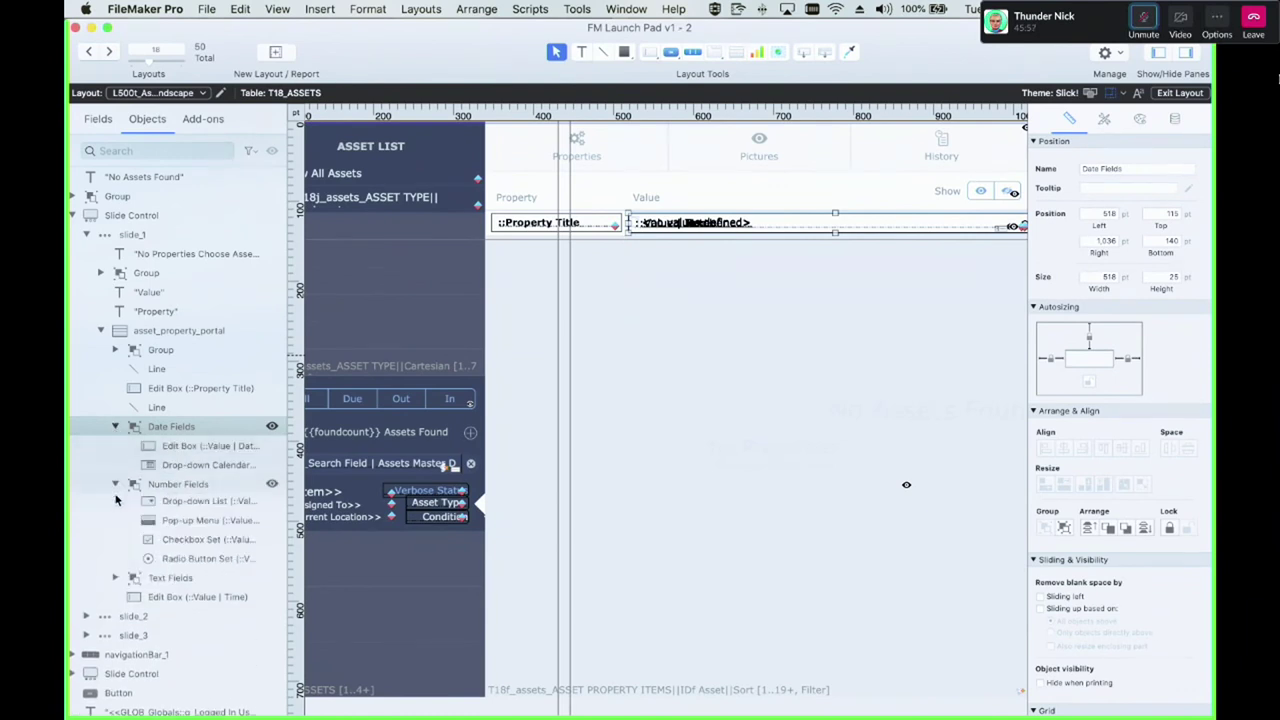
click(117, 599)
Try to select the Text Fields, Number Fields and Date Fields groups together
click(168, 599)
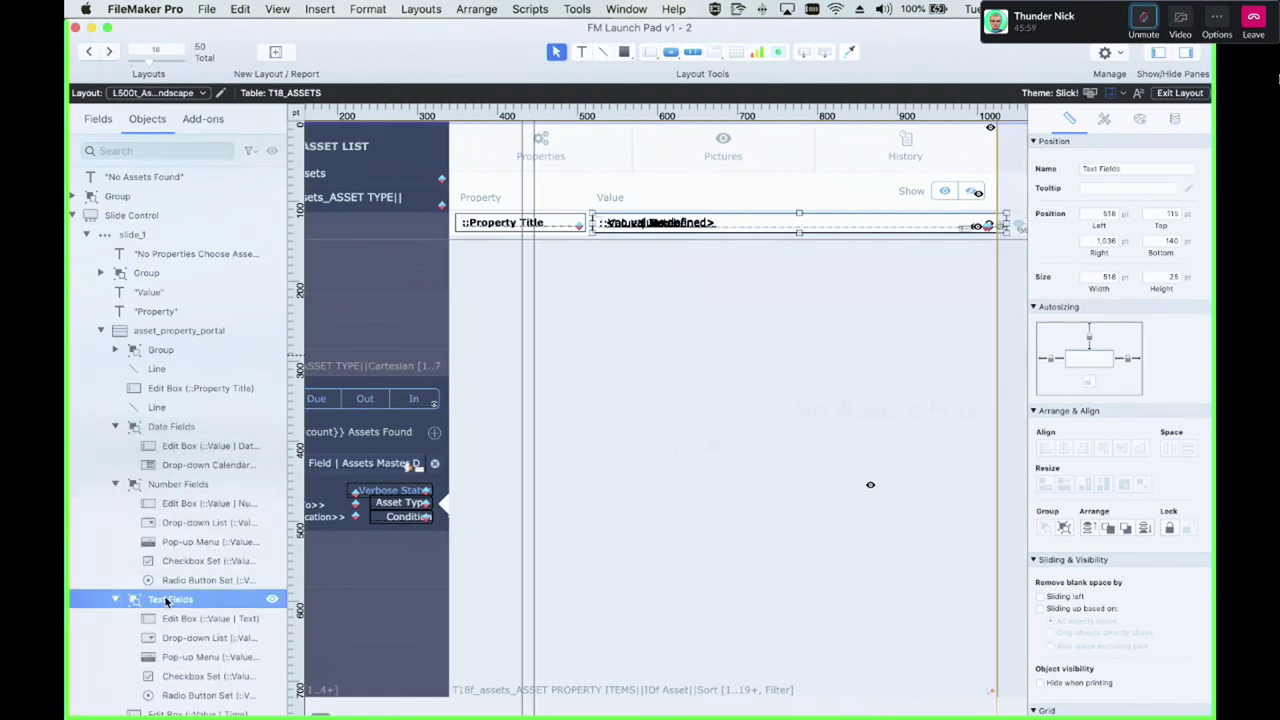
super+click(178, 484)
super+click(166, 428)
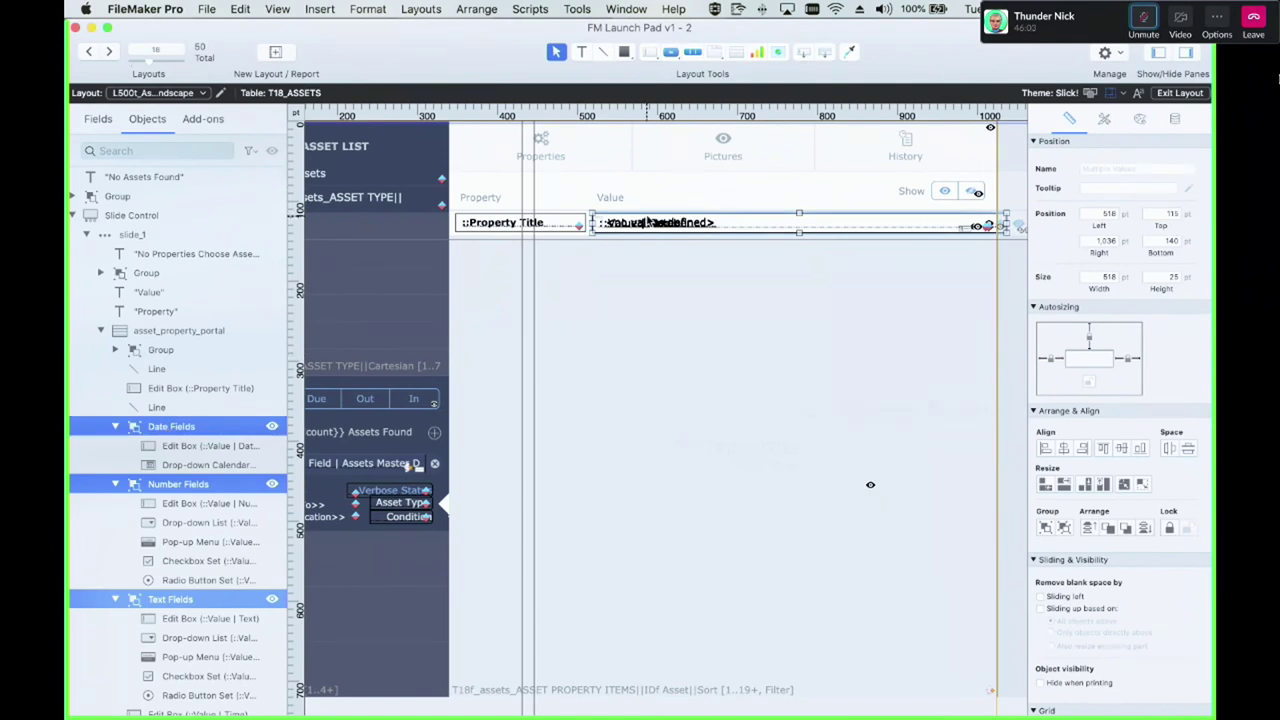
click(640, 230)
click(640, 222)
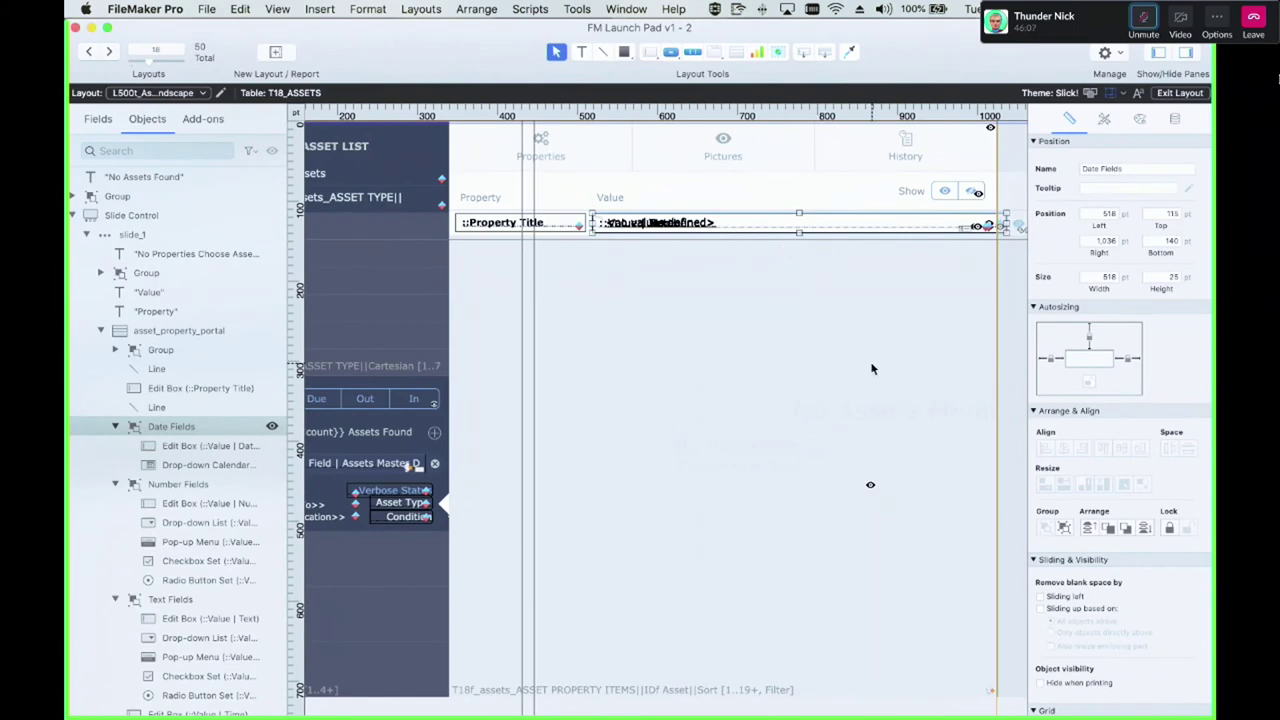
Open the slide control's setup and bring it back to slide_1, the Properties slide
click(820, 366)
click(830, 298)
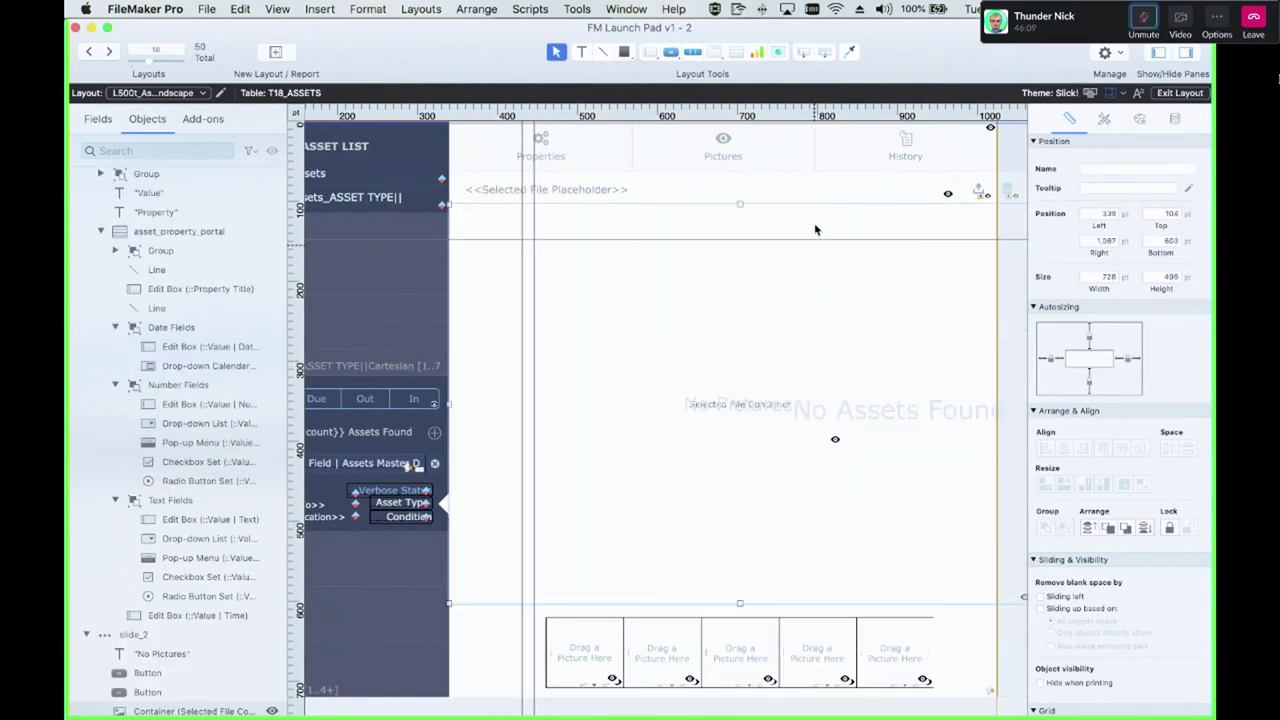
click(801, 174)
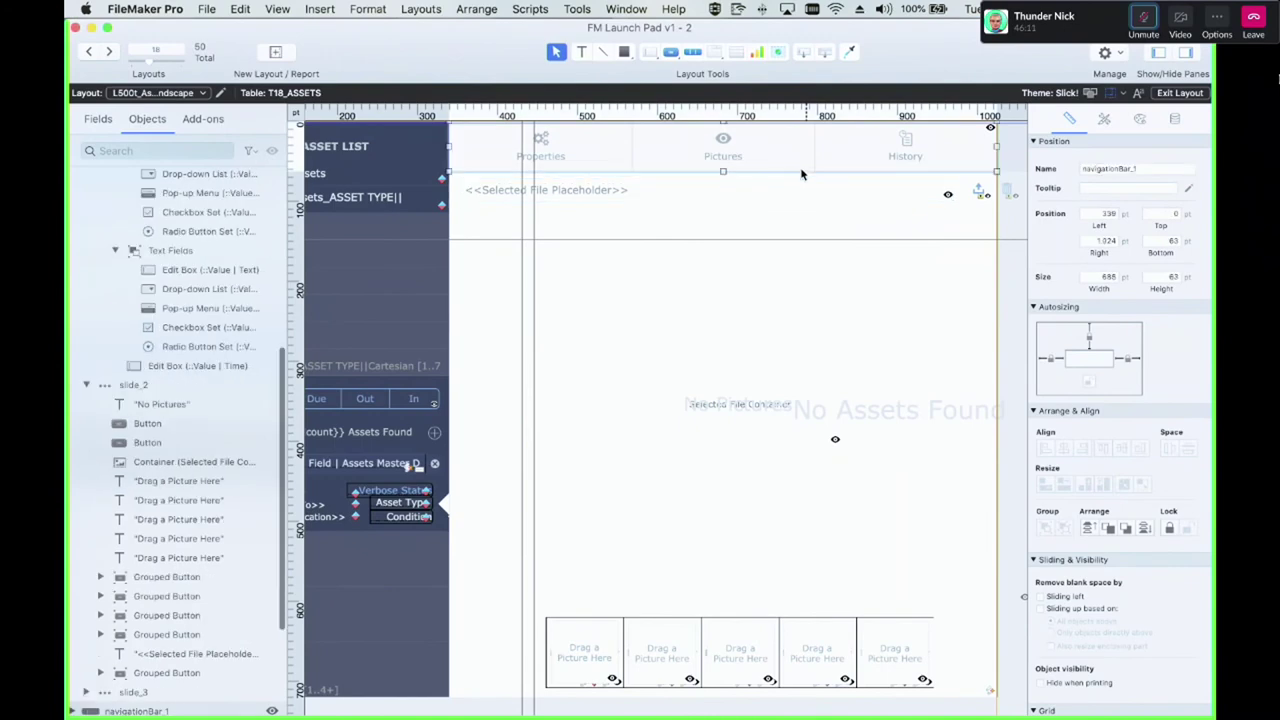
double_click(810, 184)
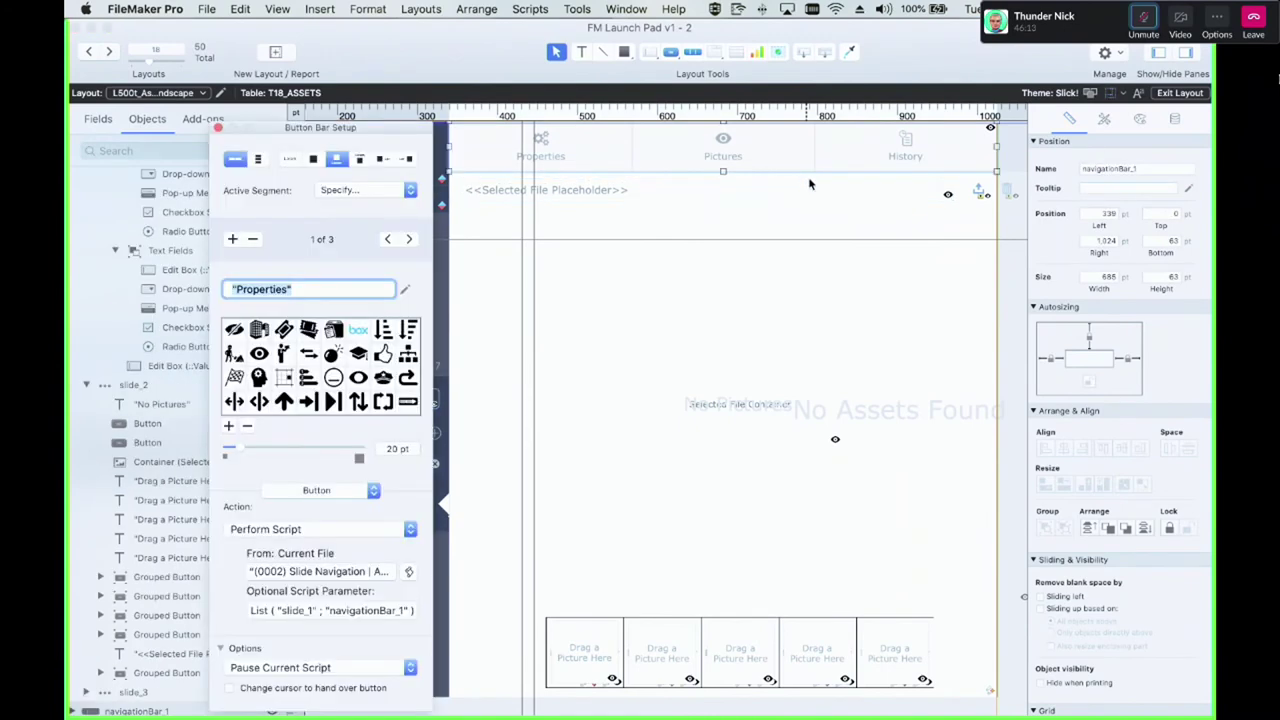
click(133, 384)
click(384, 208)
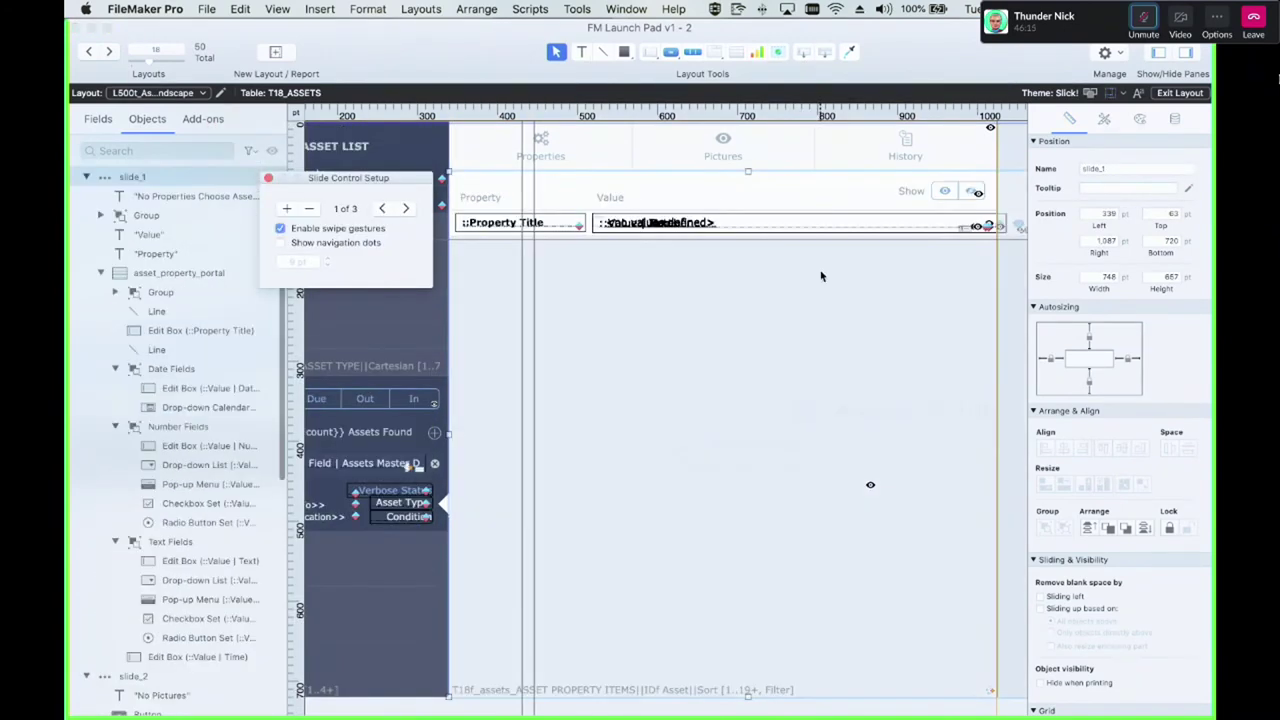
scroll(892, 218, left, 3)
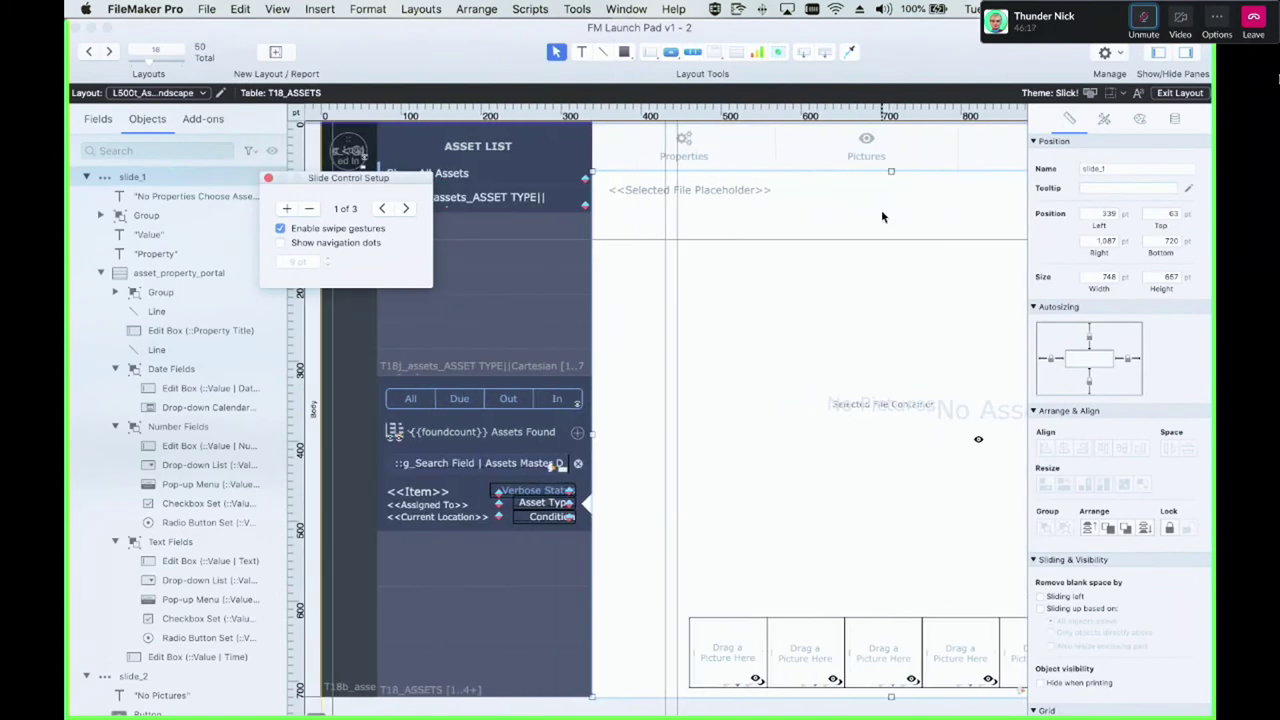
scroll(967, 118, right, 5)
scroll(967, 118, right, 1)
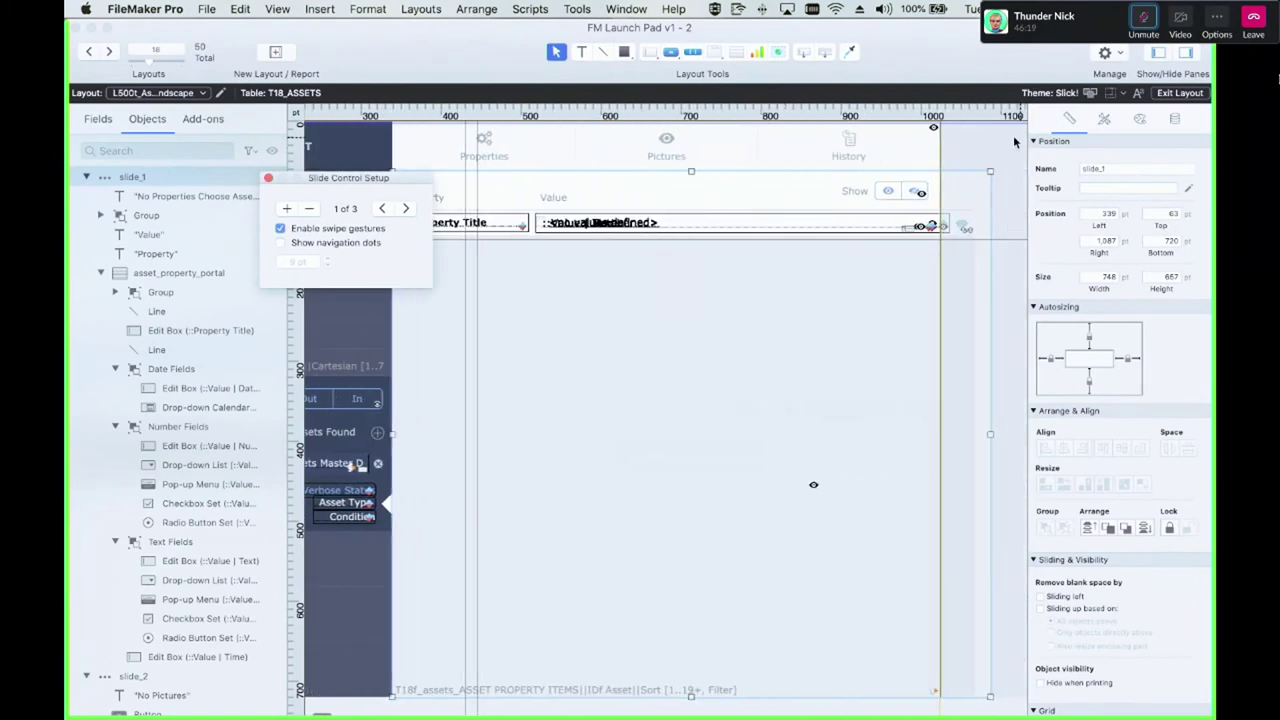
Try to select the individual date and number value fields inside the property portal's groups
click(978, 222)
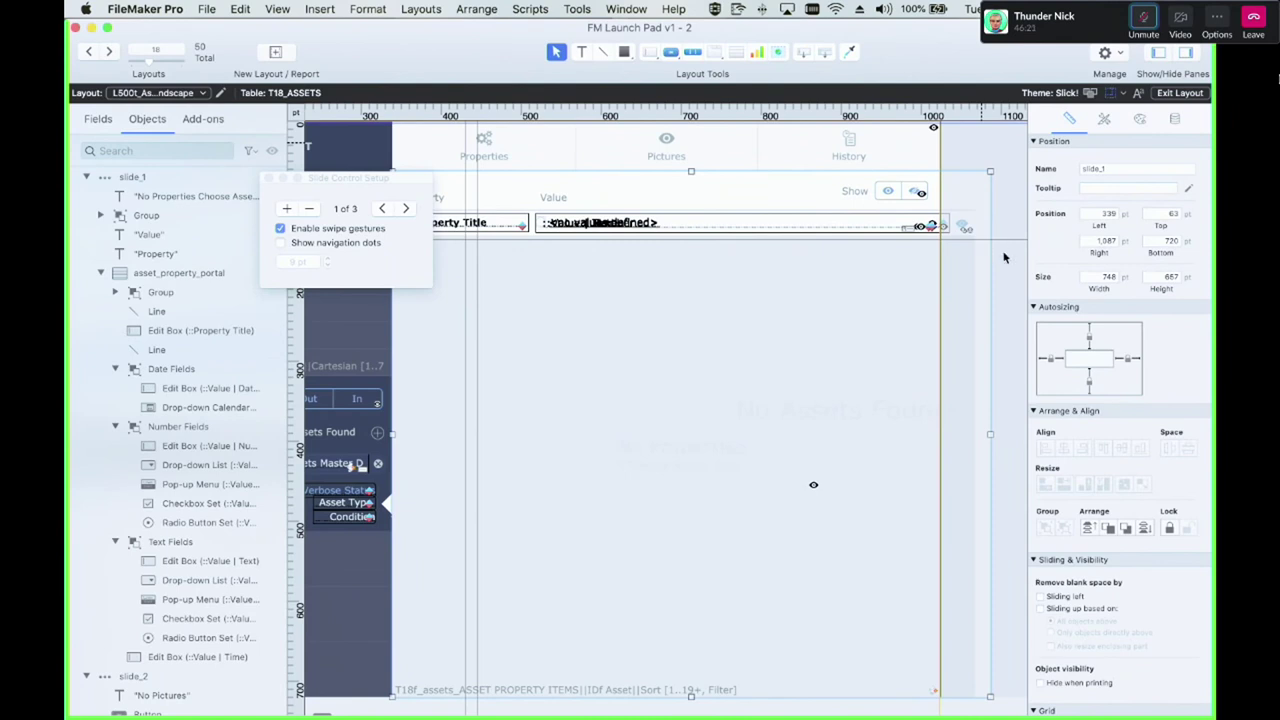
click(563, 288)
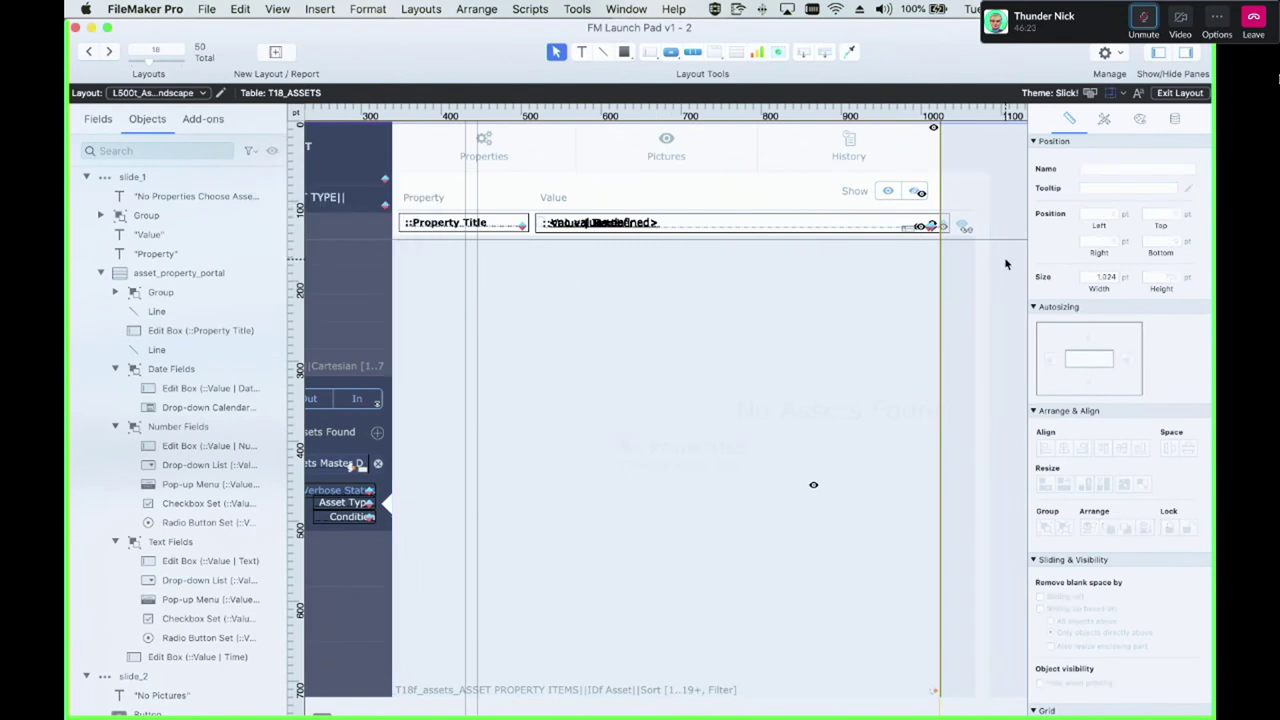
click(590, 226)
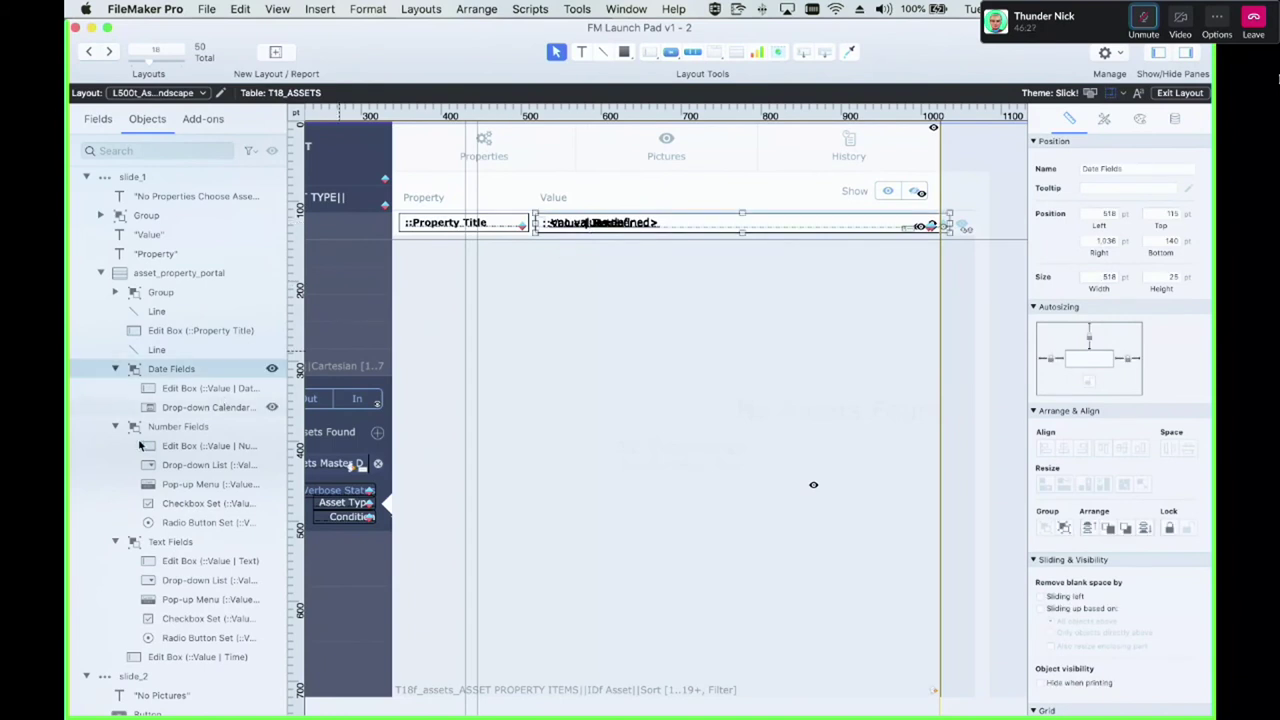
click(185, 392)
shift+click(186, 407)
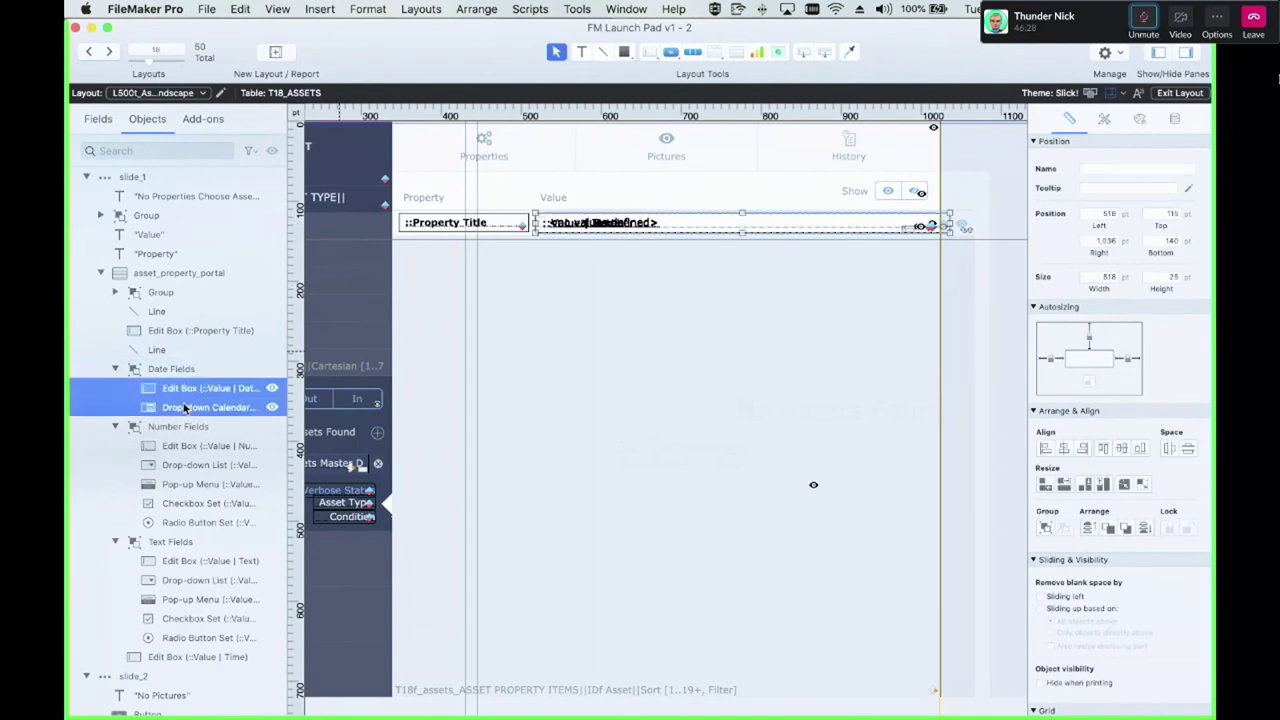
click(184, 505)
click(184, 484)
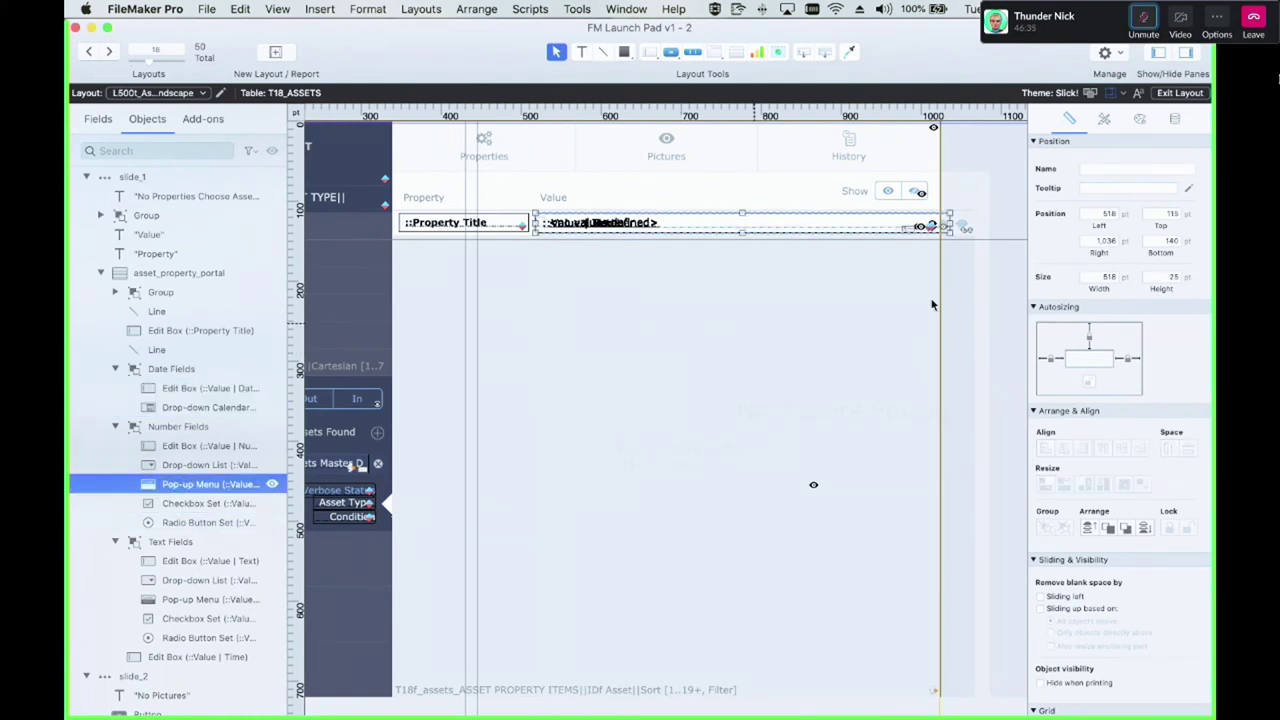
Narrow the portal's stacked value fields to 460 points wide and move the eye button group to a left position of 982 points
click(1002, 256)
drag(1004, 256, 520, 207)
drag(996, 265, 901, 225)
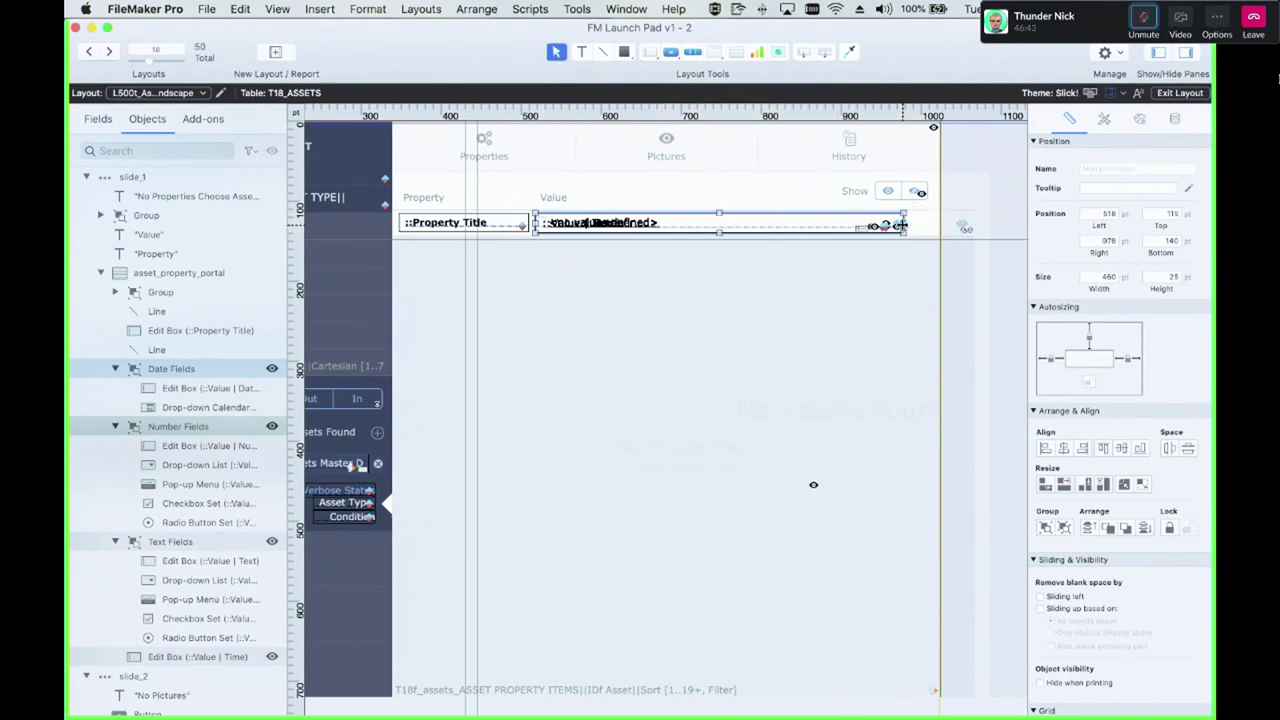
drag(1003, 252, 921, 226)
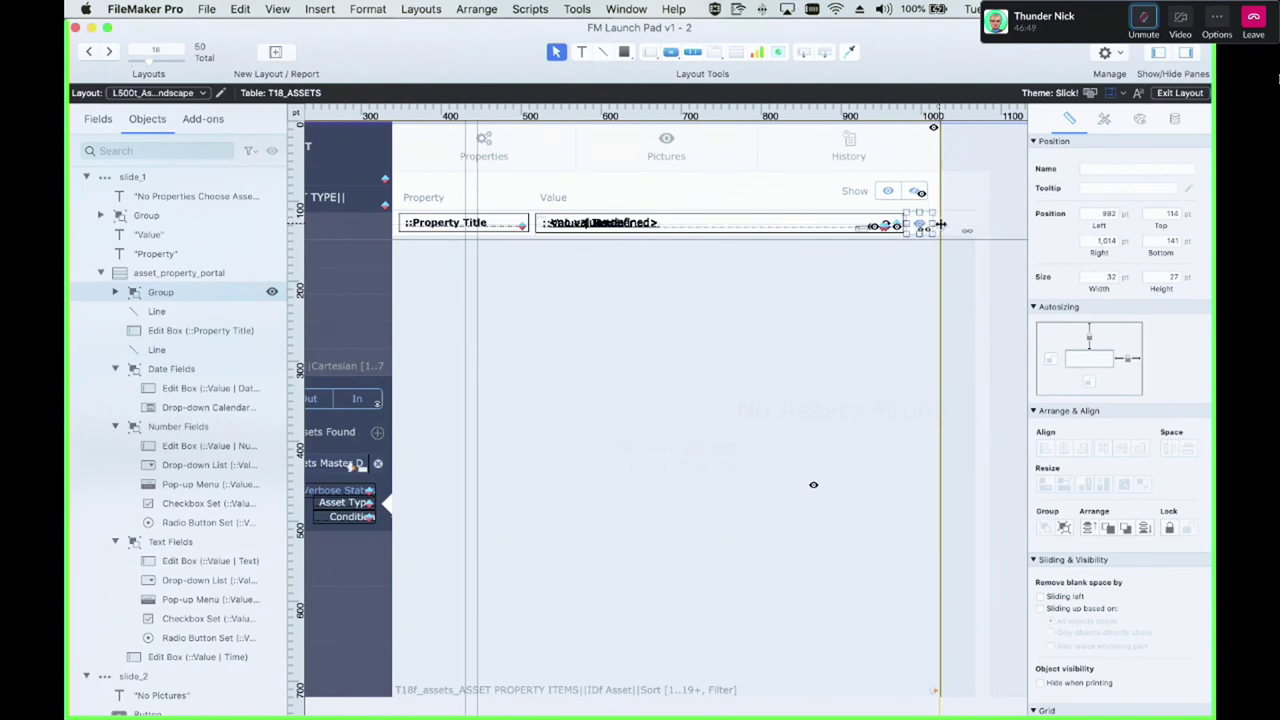
Bring the portal row's line in to the layout edge and move the eye button group to a left position of 986 points
drag(1006, 250, 392, 234)
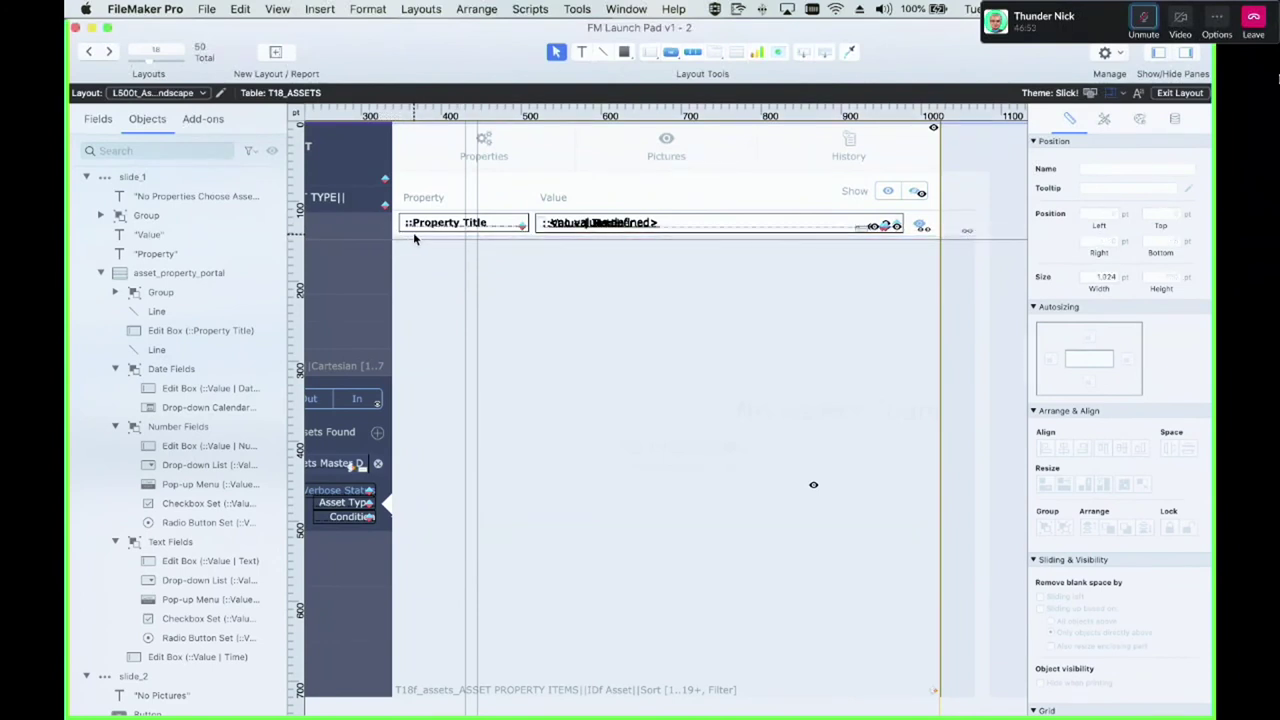
drag(966, 234, 932, 240)
drag(1008, 201, 901, 249)
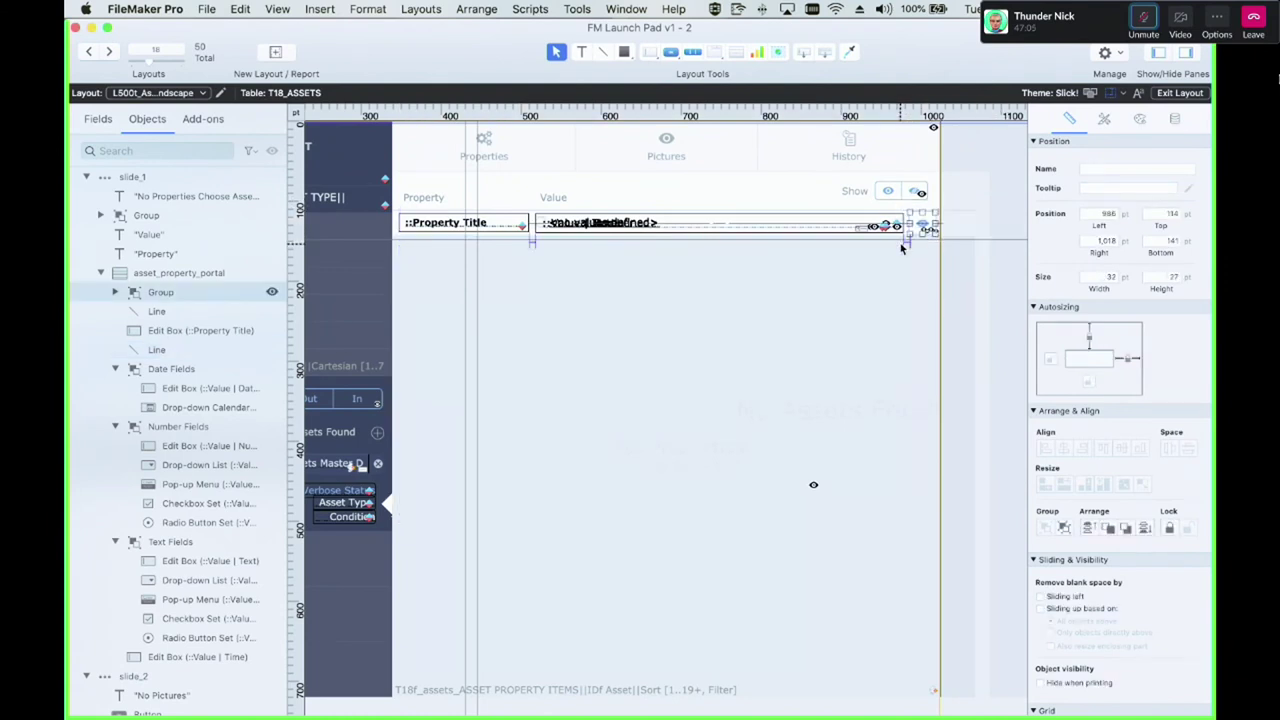
Widen the stacked value fields to 467 points and narrow asset_property_portal to 685 points, ending at the layout edge
click(987, 279)
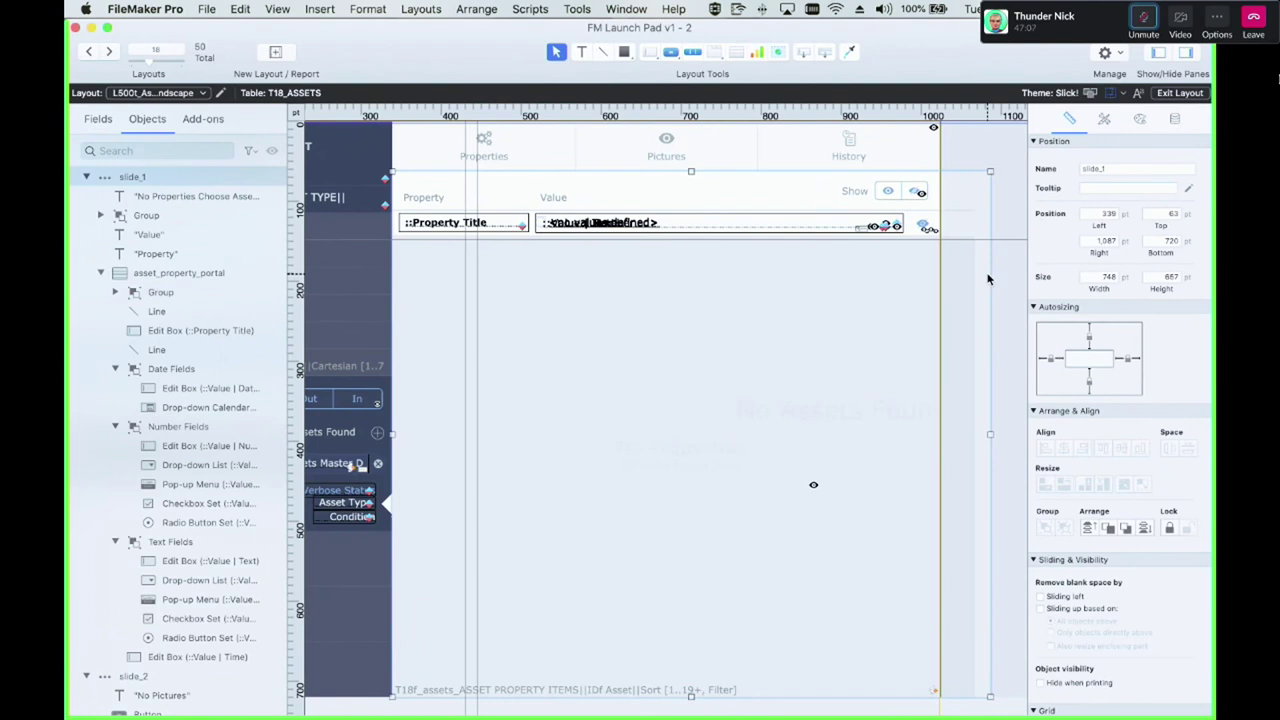
drag(1004, 298, 520, 205)
drag(998, 276, 905, 225)
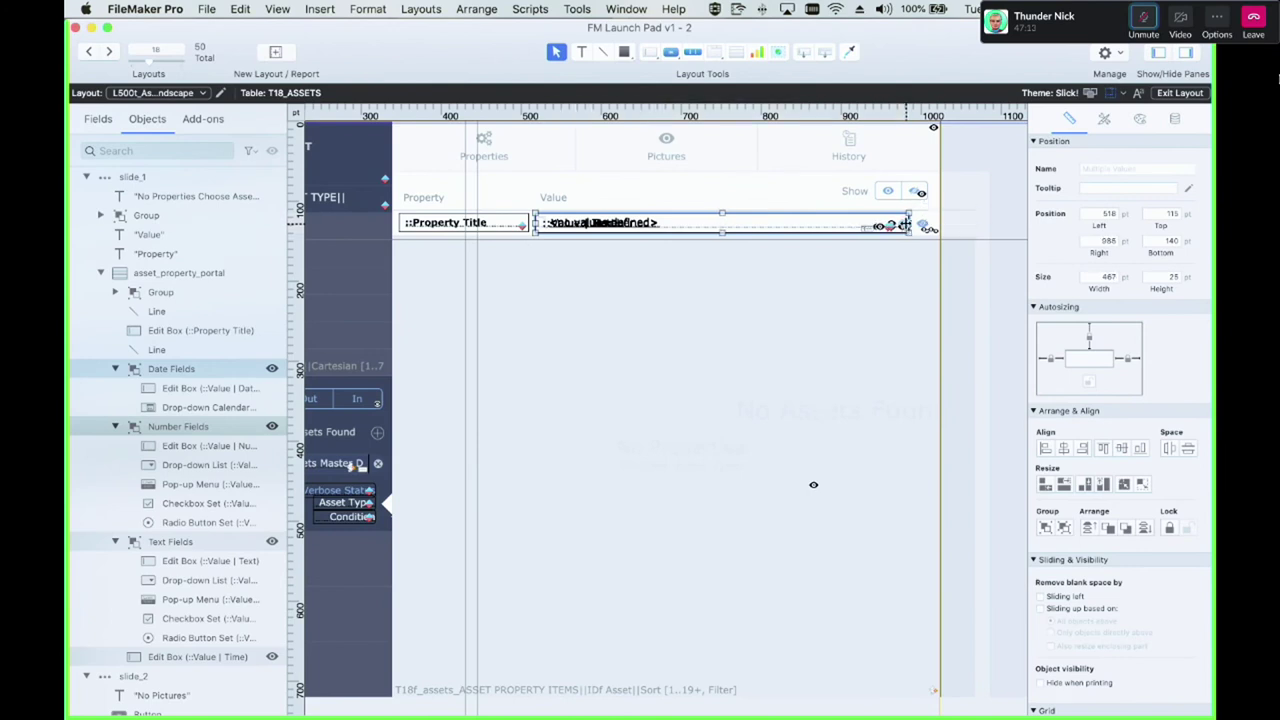
click(977, 218)
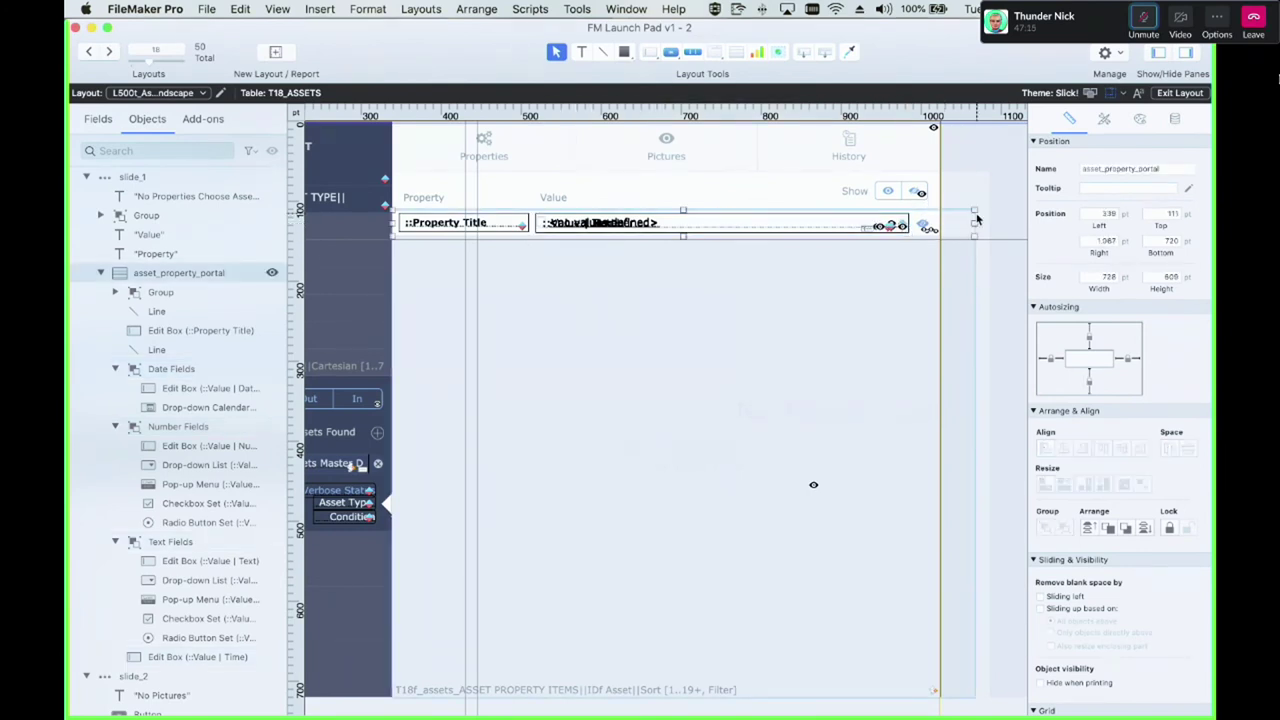
drag(977, 218, 938, 224)
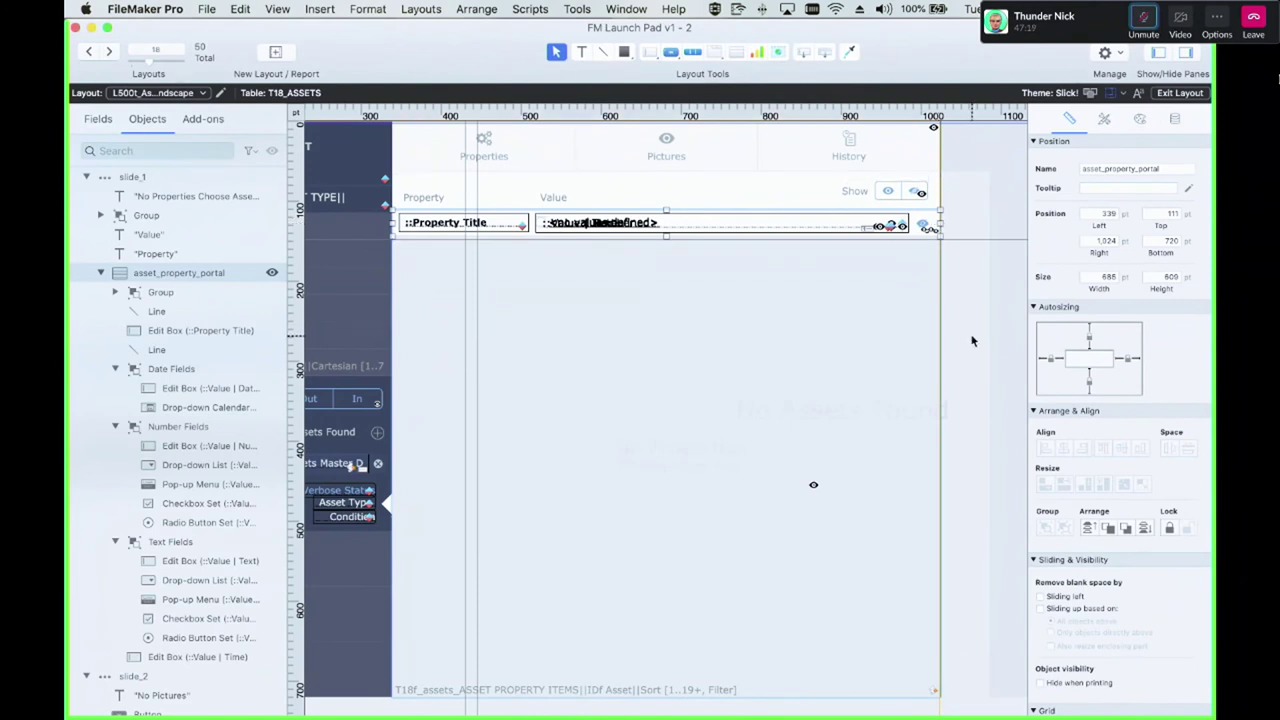
Move the No Assets Found text left to a left position of 348 points, centred over the property portal
click(850, 412)
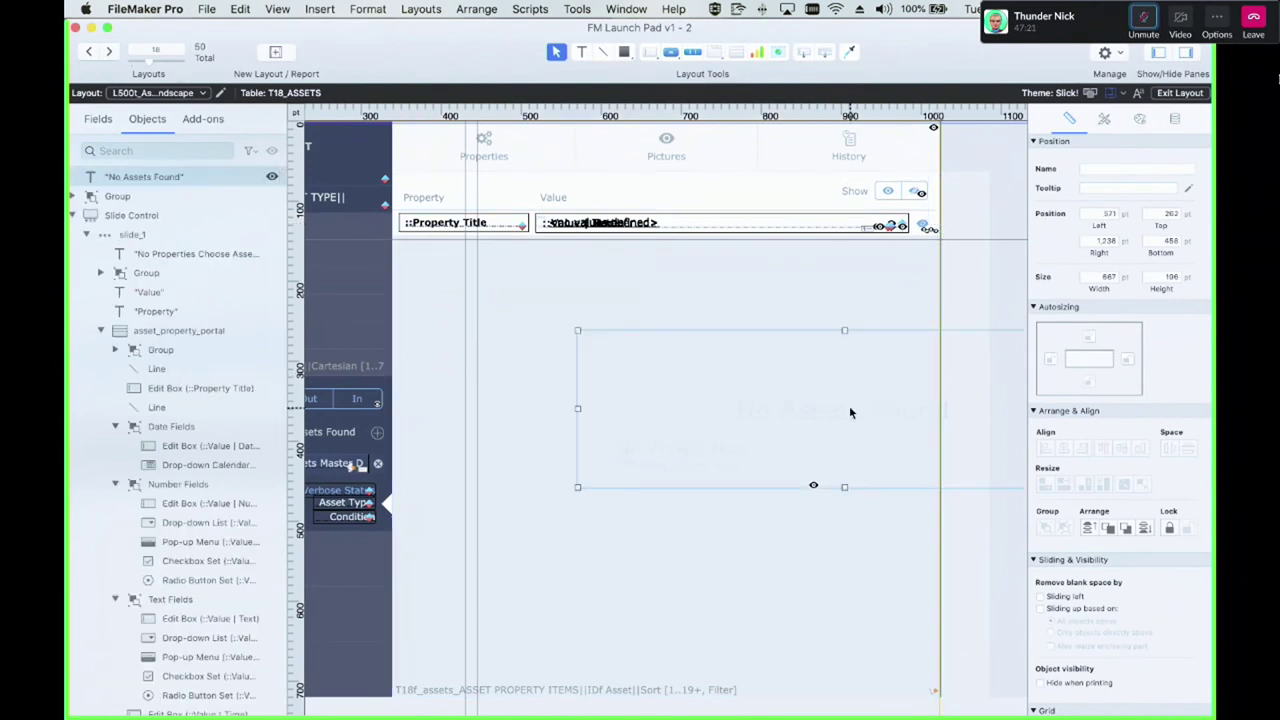
click(731, 193)
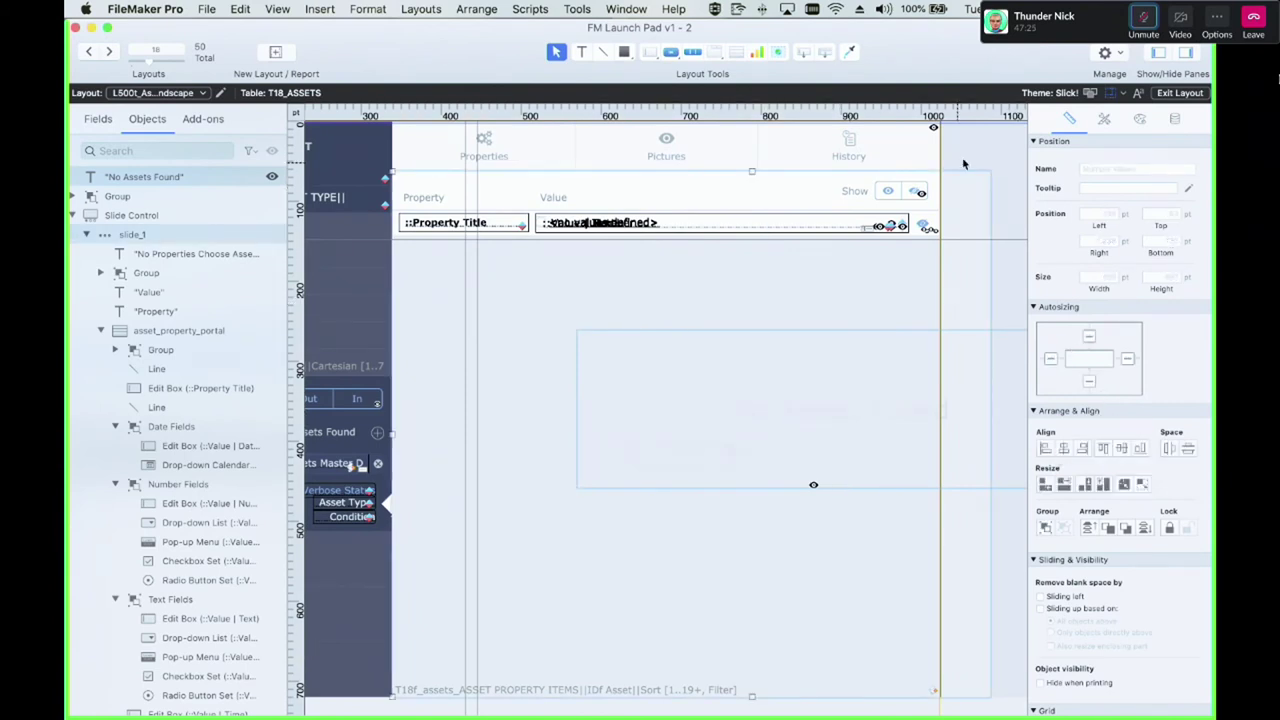
click(849, 491)
click(790, 460)
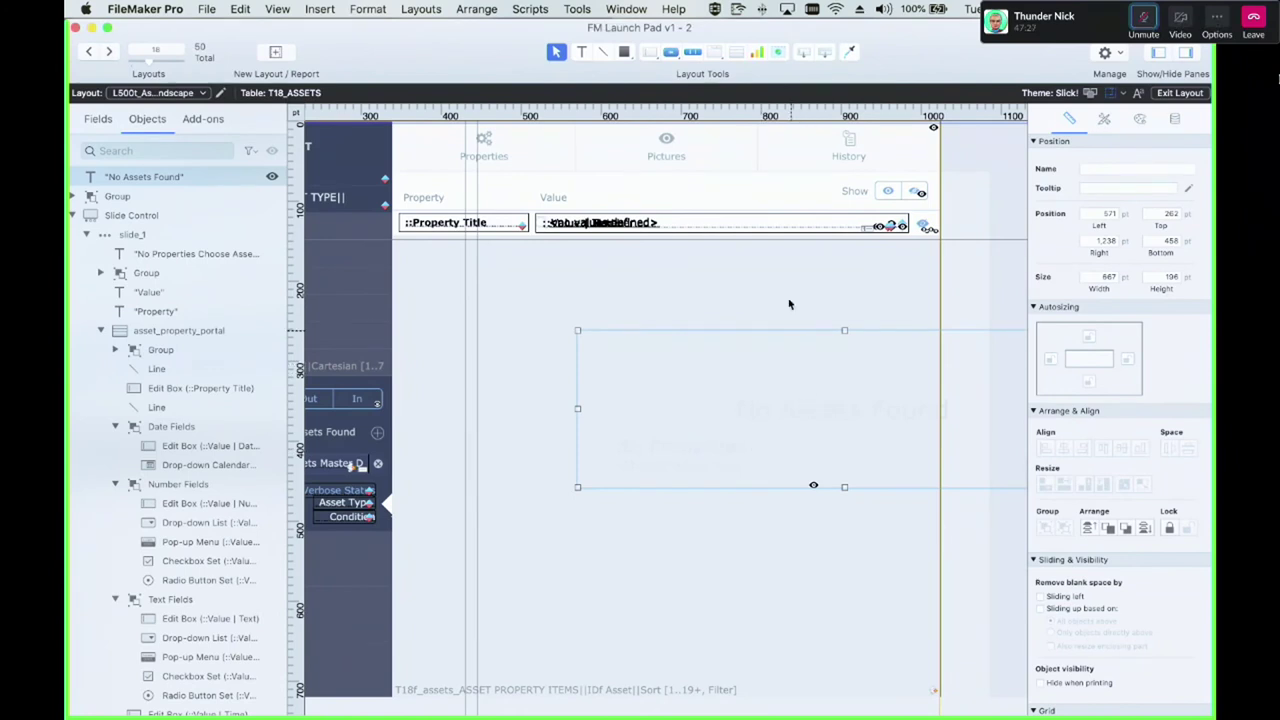
click(737, 189)
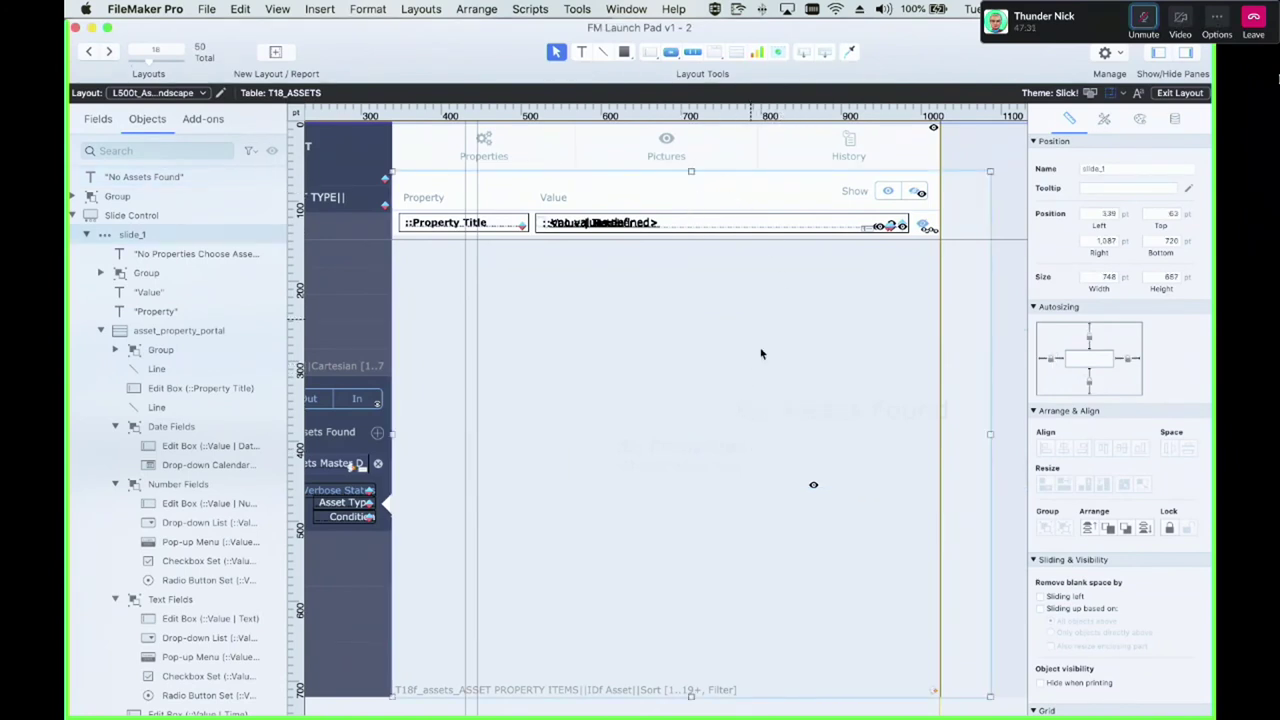
click(826, 405)
click(729, 180)
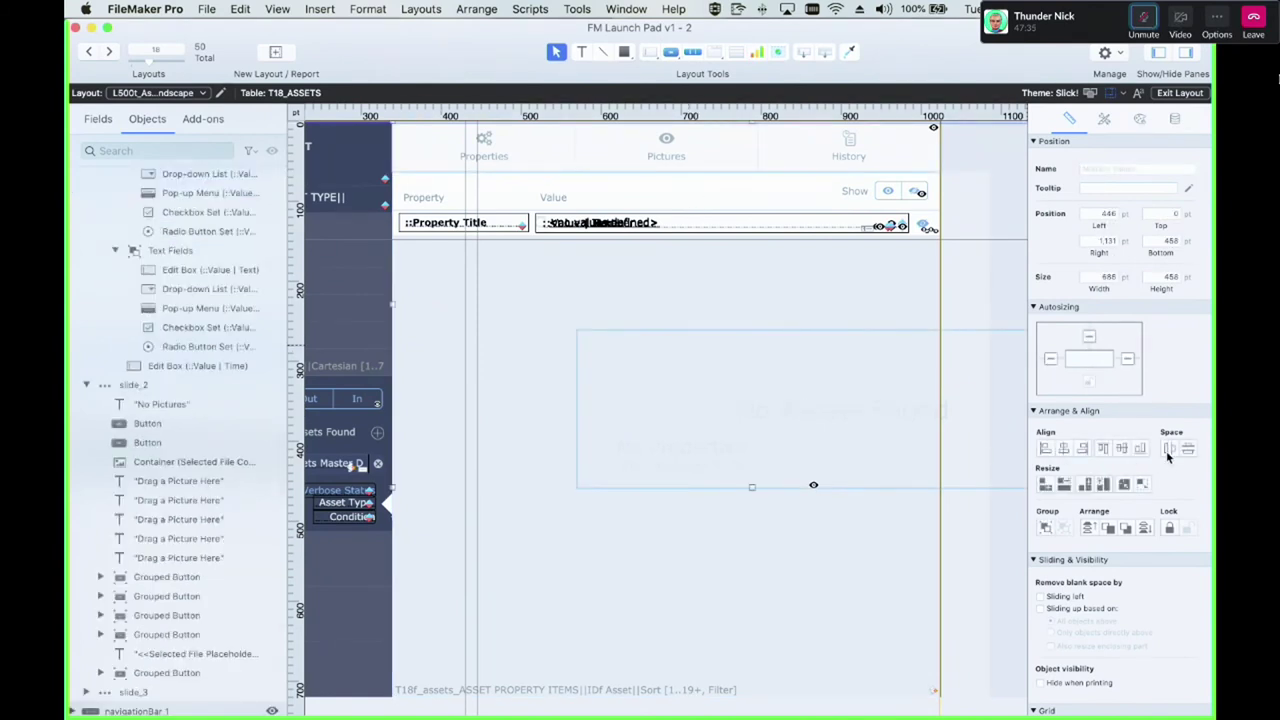
drag(729, 409, 639, 414)
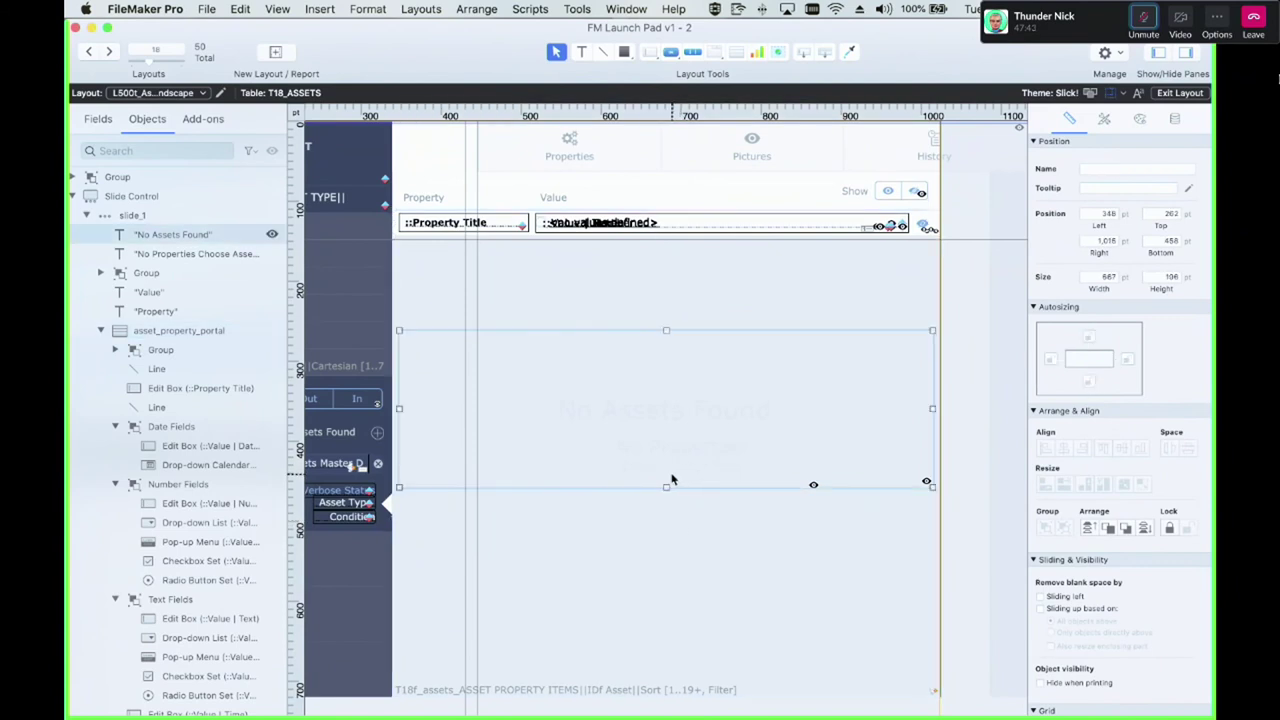
Hide the No Assets Found text temporarily and centre the No Properties message on asset_property_portal
click(272, 234)
click(195, 254)
mouse_move(698, 461)
mouse_down()
mouse_move(669, 458)
mouse_move(681, 472)
mouse_up()
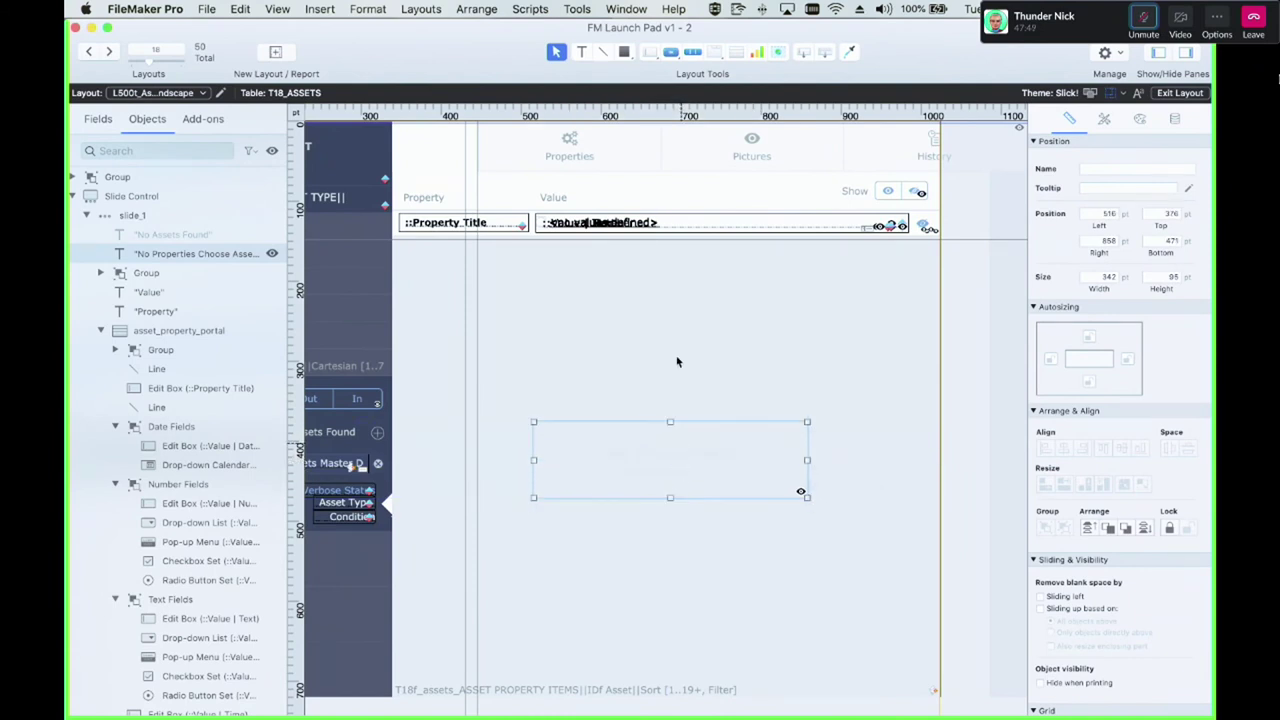
click(868, 325)
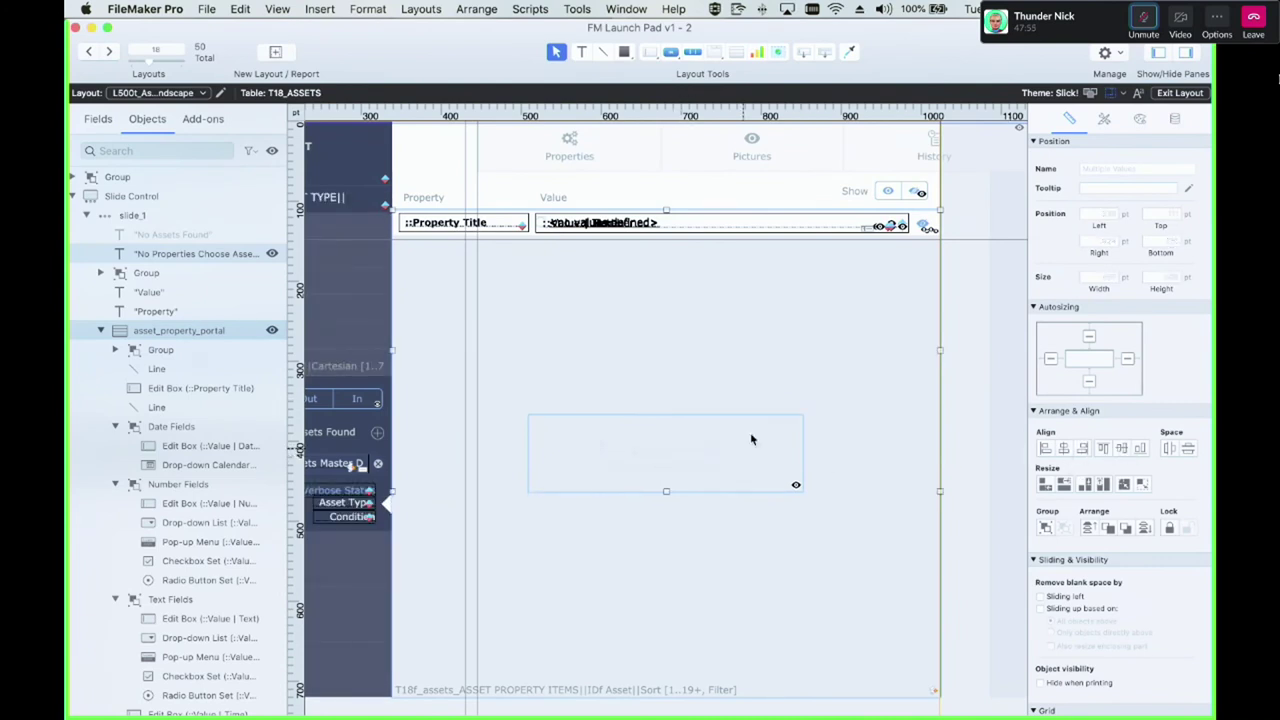
click(1006, 421)
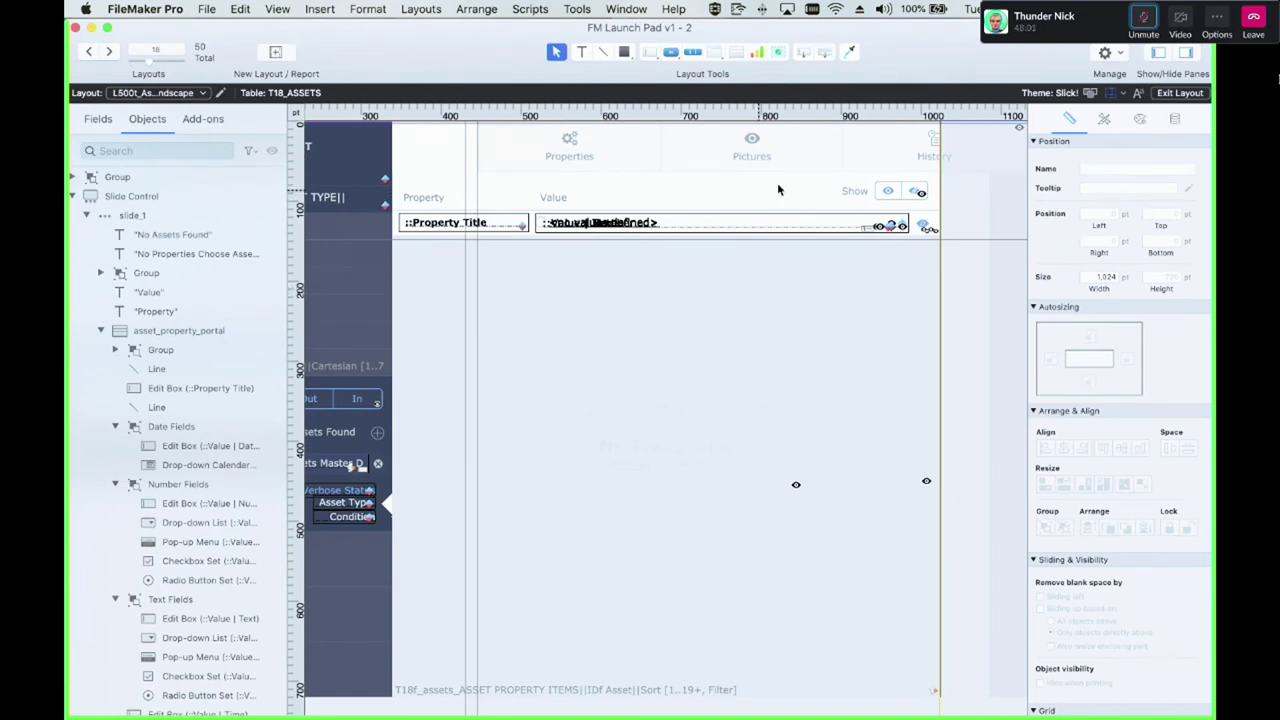
Move the Properties, Pictures and History navigation bar left to a left position of 339 points
scroll(790, 210, right, 5)
scroll(800, 212, left, 5)
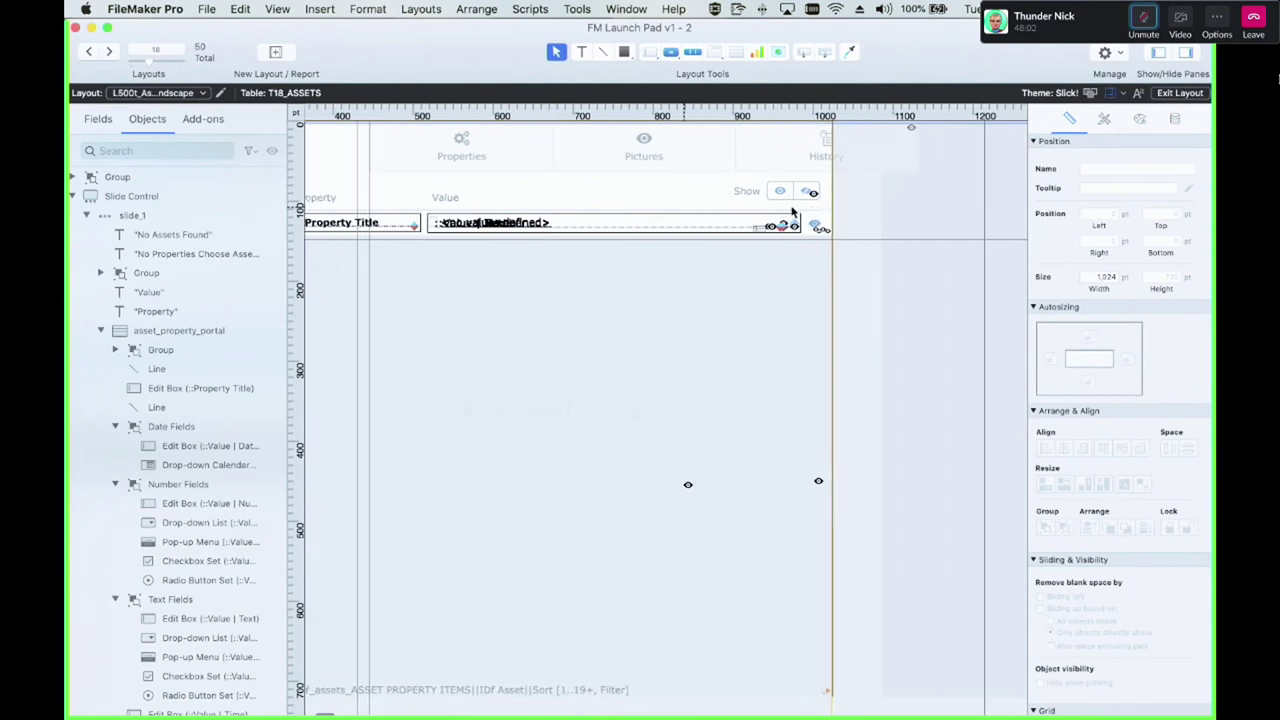
scroll(860, 210, right, 4)
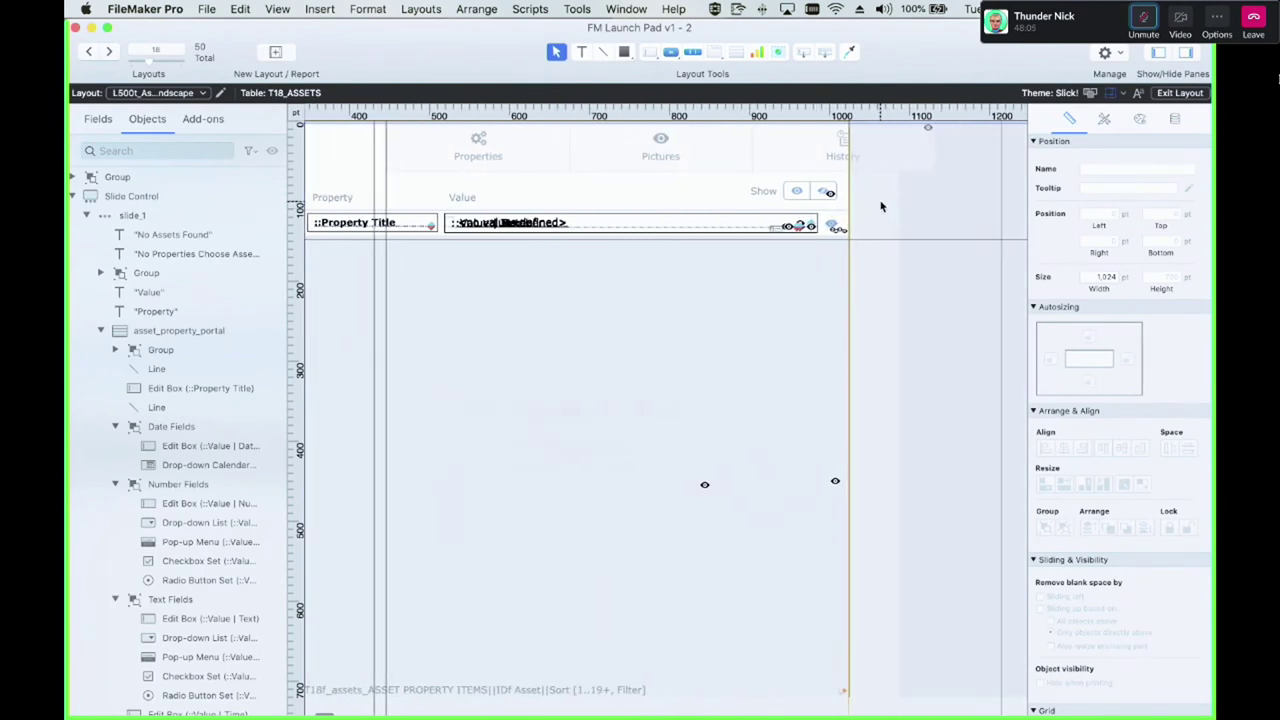
click(910, 166)
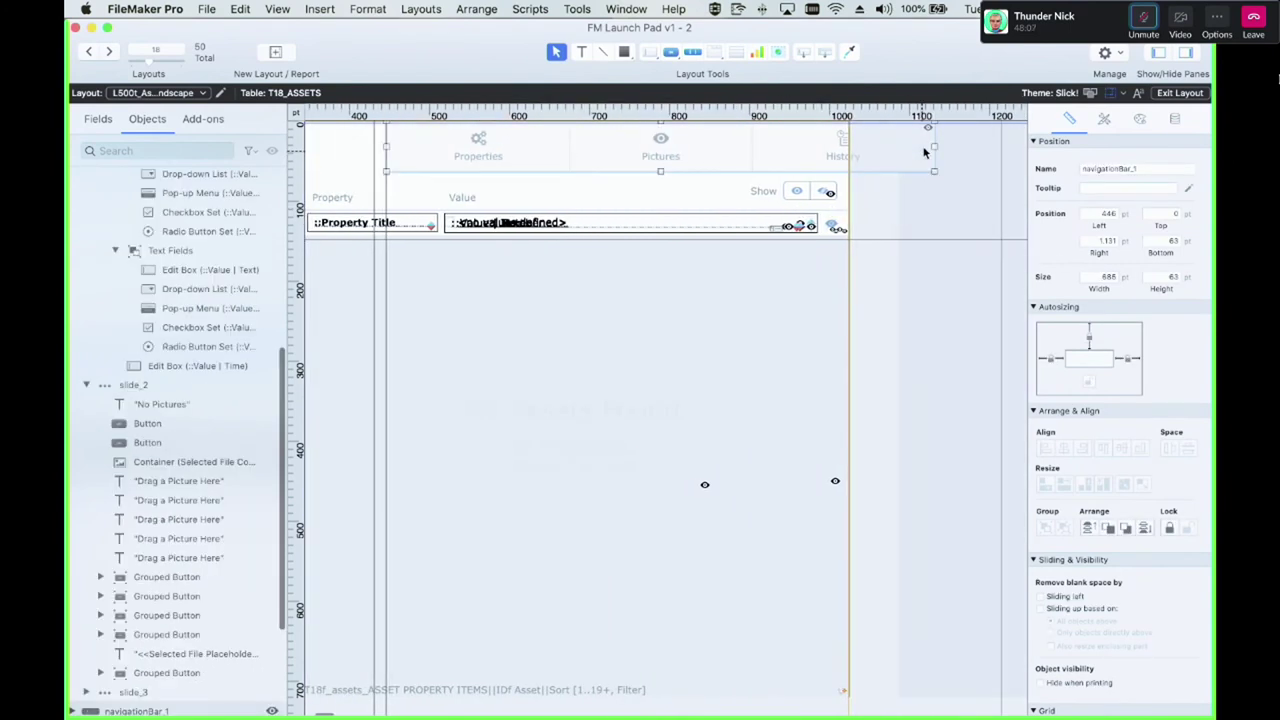
scroll(740, 160, left, 3)
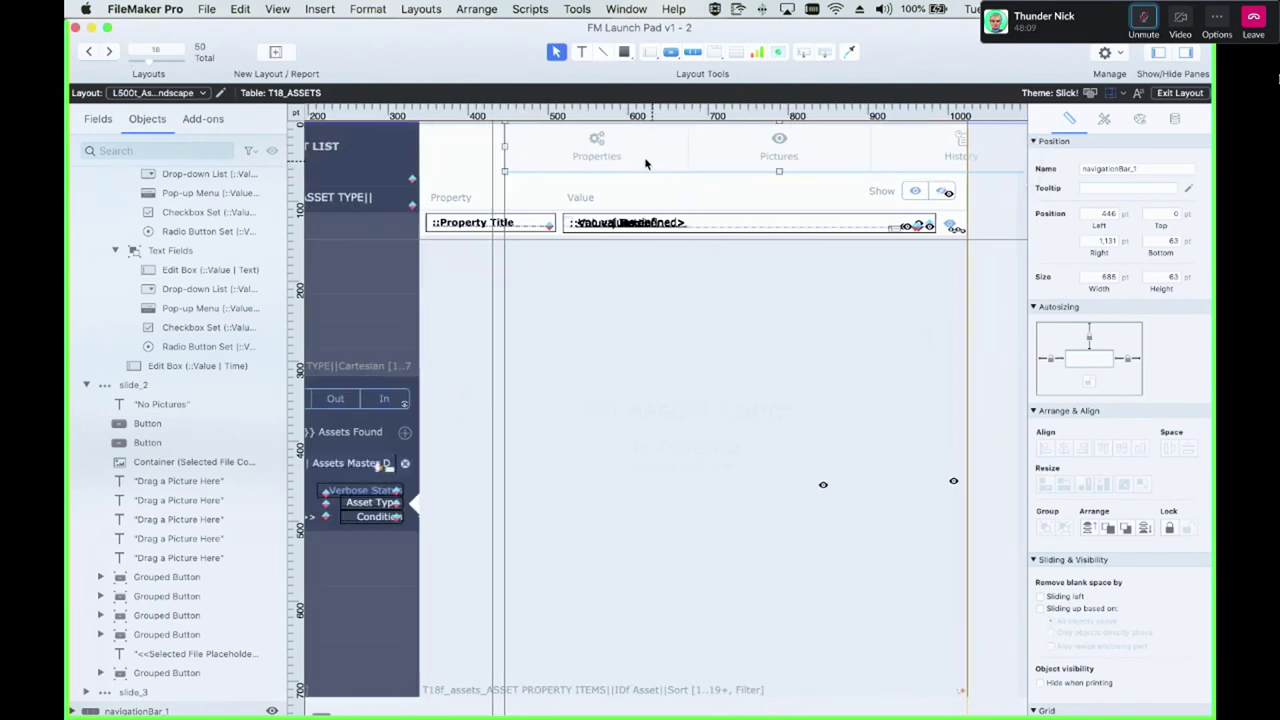
click(549, 157)
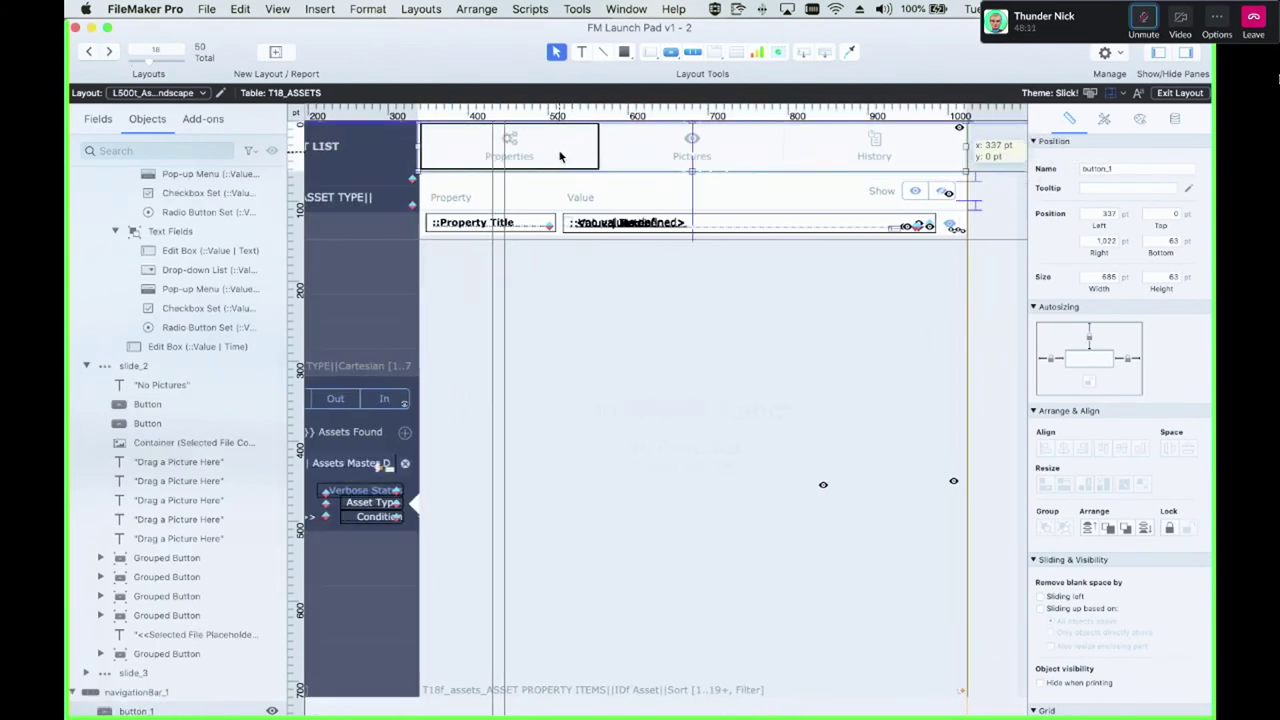
click(642, 192)
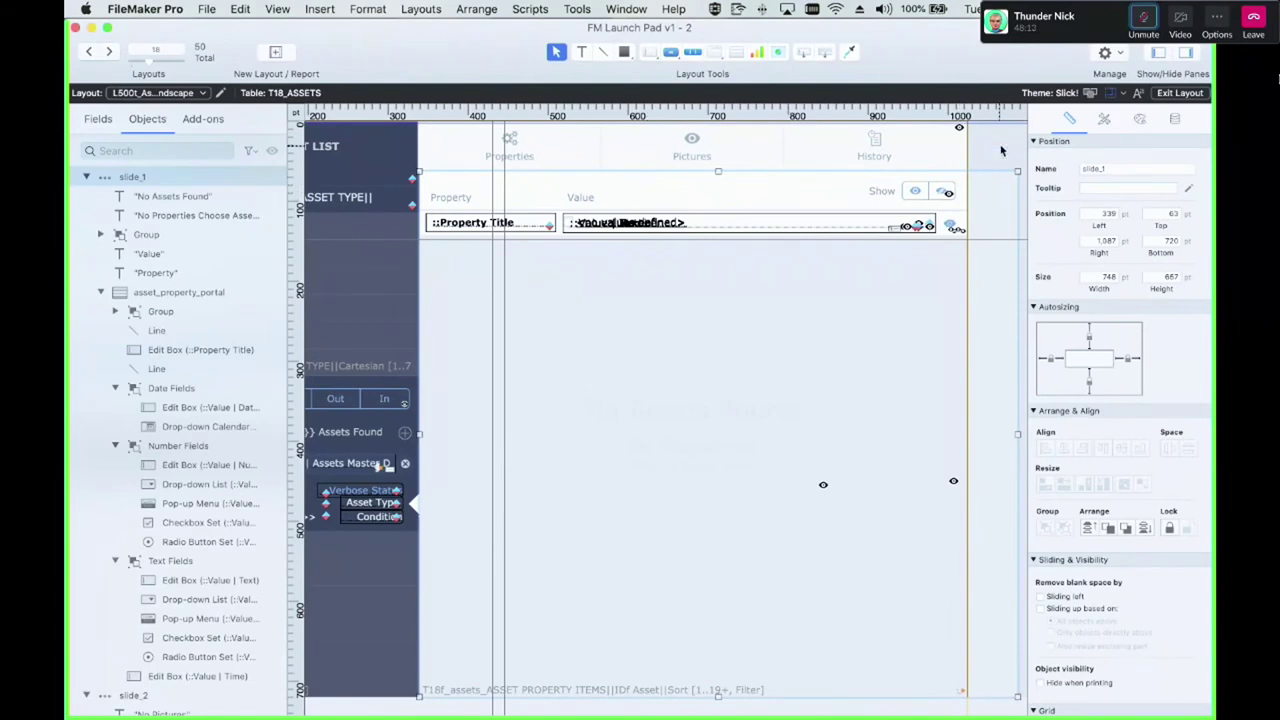
click(900, 143)
key(Right)
key(Right)
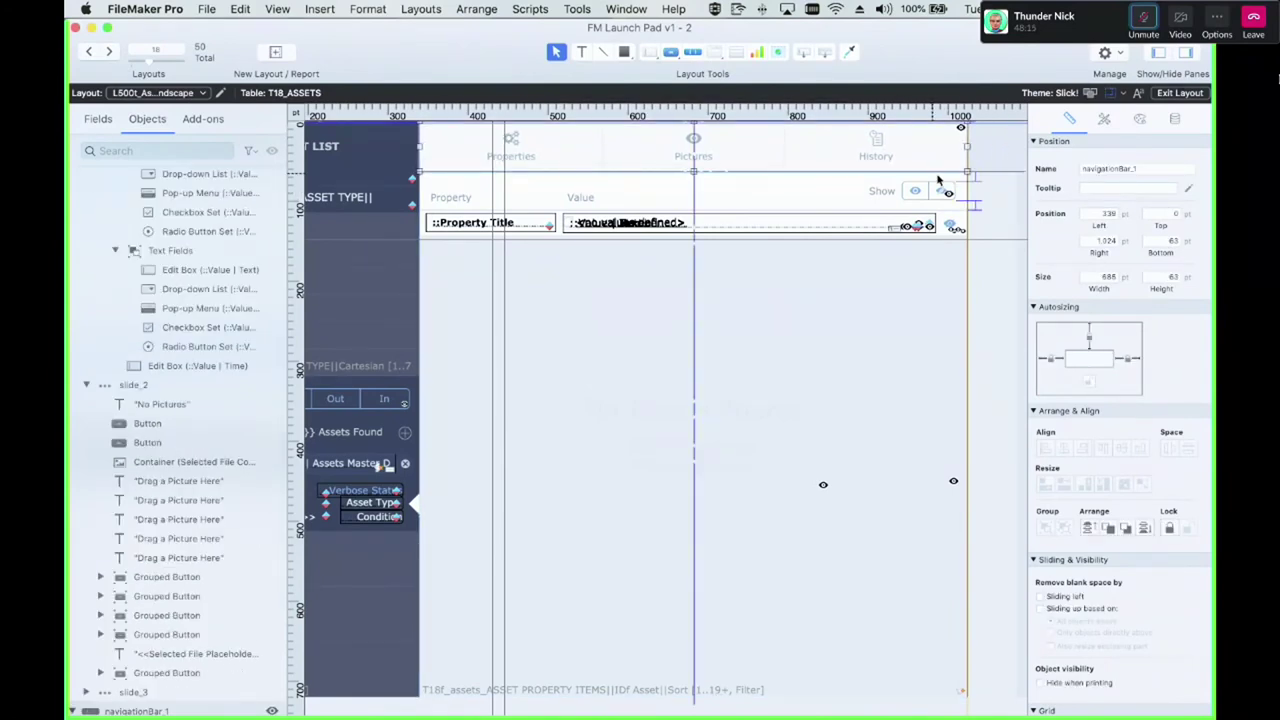
Switch the slide control to slide_2 and narrow the selected file container to 685 points wide
click(809, 206)
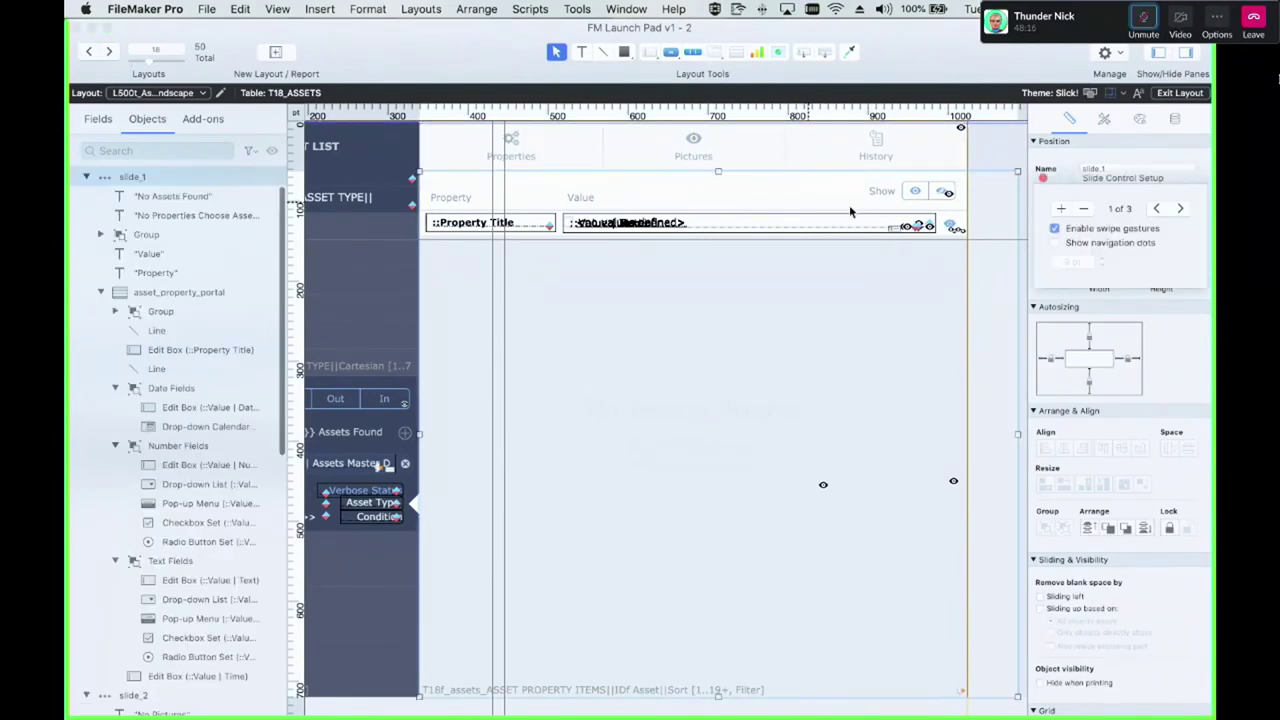
click(1179, 210)
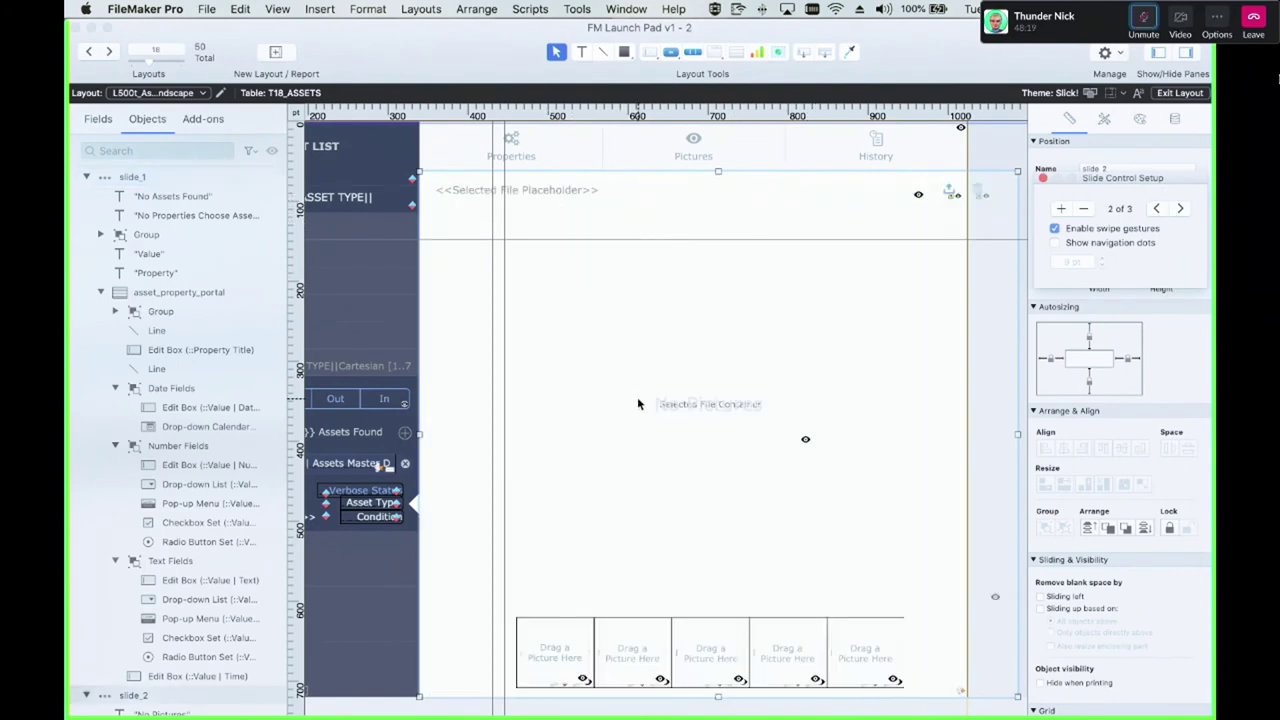
click(705, 410)
click(875, 385)
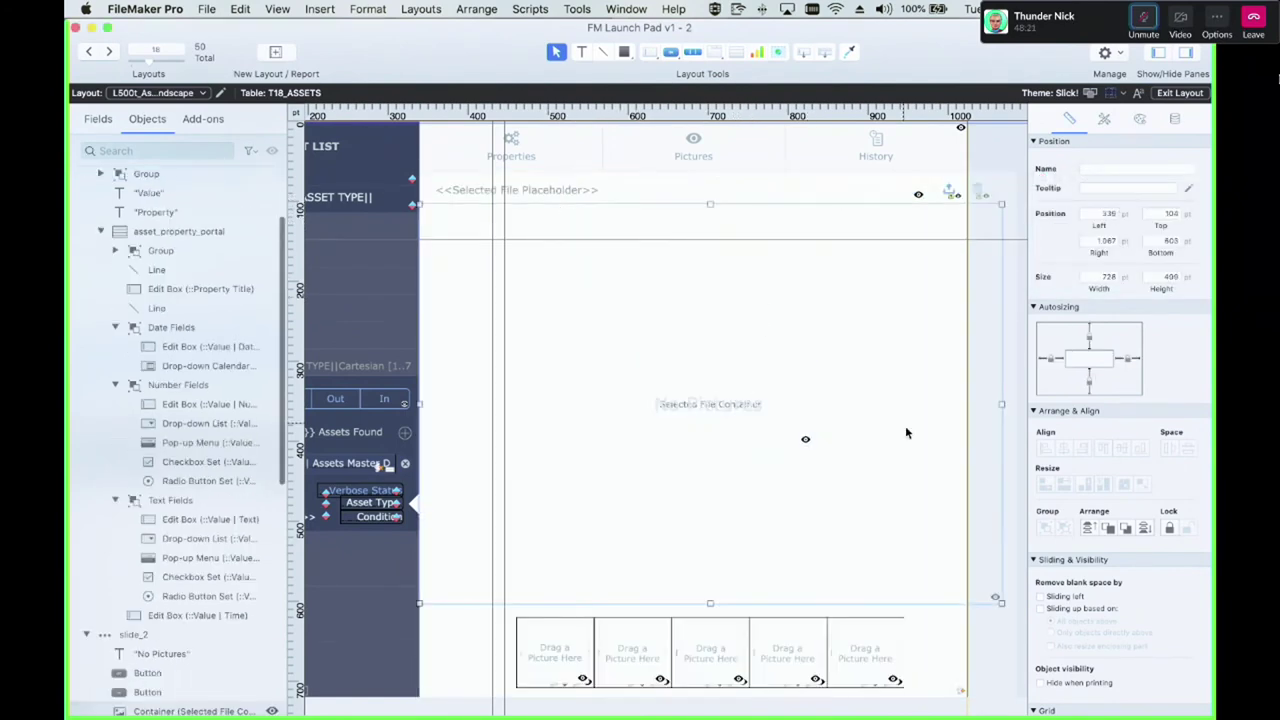
drag(1001, 404, 969, 404)
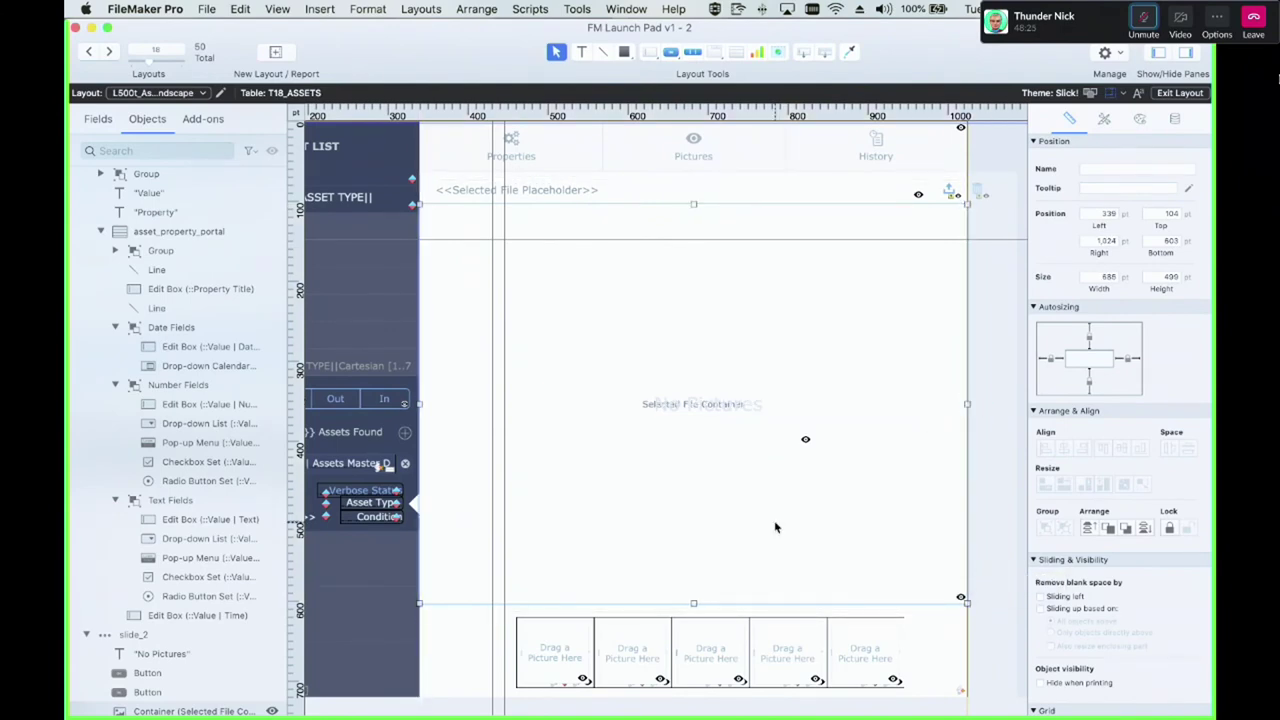
Move the row of five Drag a Picture Here placeholders left to centre it under the file container
scroll(774, 520, down, 2)
drag(918, 680, 488, 526)
drag(607, 610, 591, 610)
Move the two buttons beside the selected file placeholder left so they sit inside the layout edge
scroll(918, 177, up, 1)
scroll(918, 177, up, 2)
drag(1014, 156, 868, 214)
drag(953, 200, 918, 198)
click(925, 218)
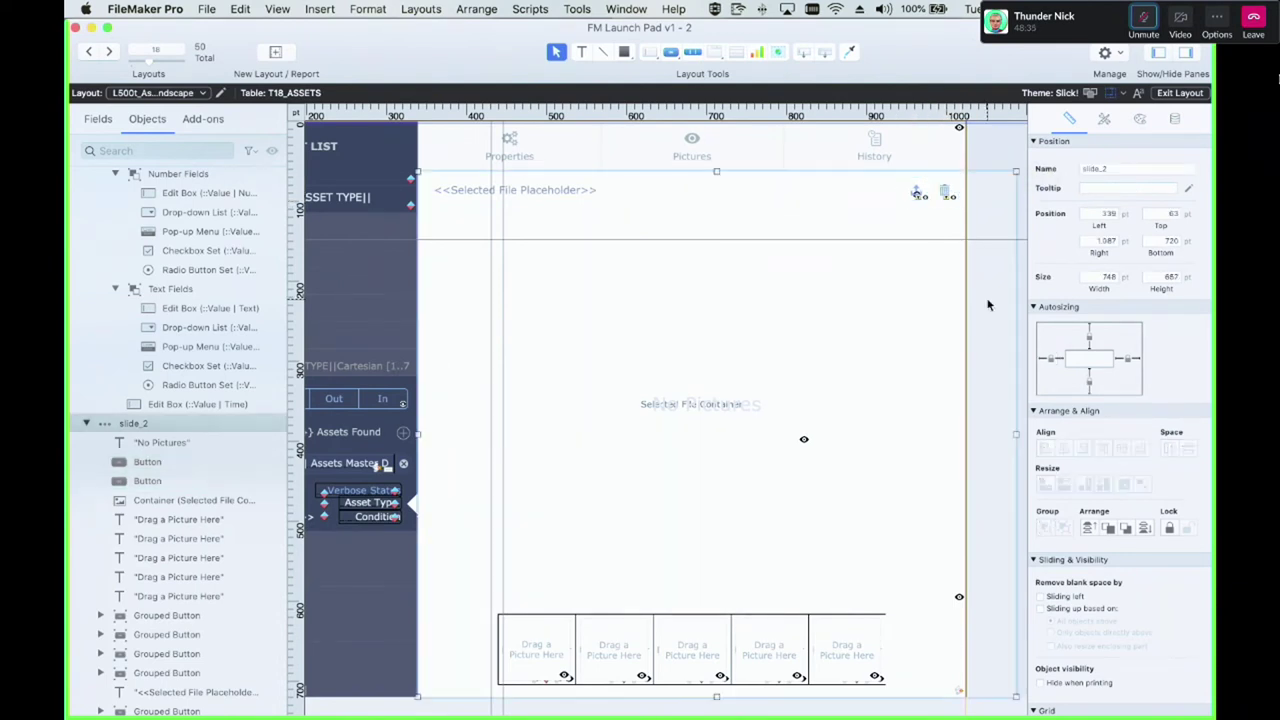
Move the No Pictures text left to centre it over the selected file container
click(757, 397)
drag(734, 409, 719, 412)
double_click(993, 337)
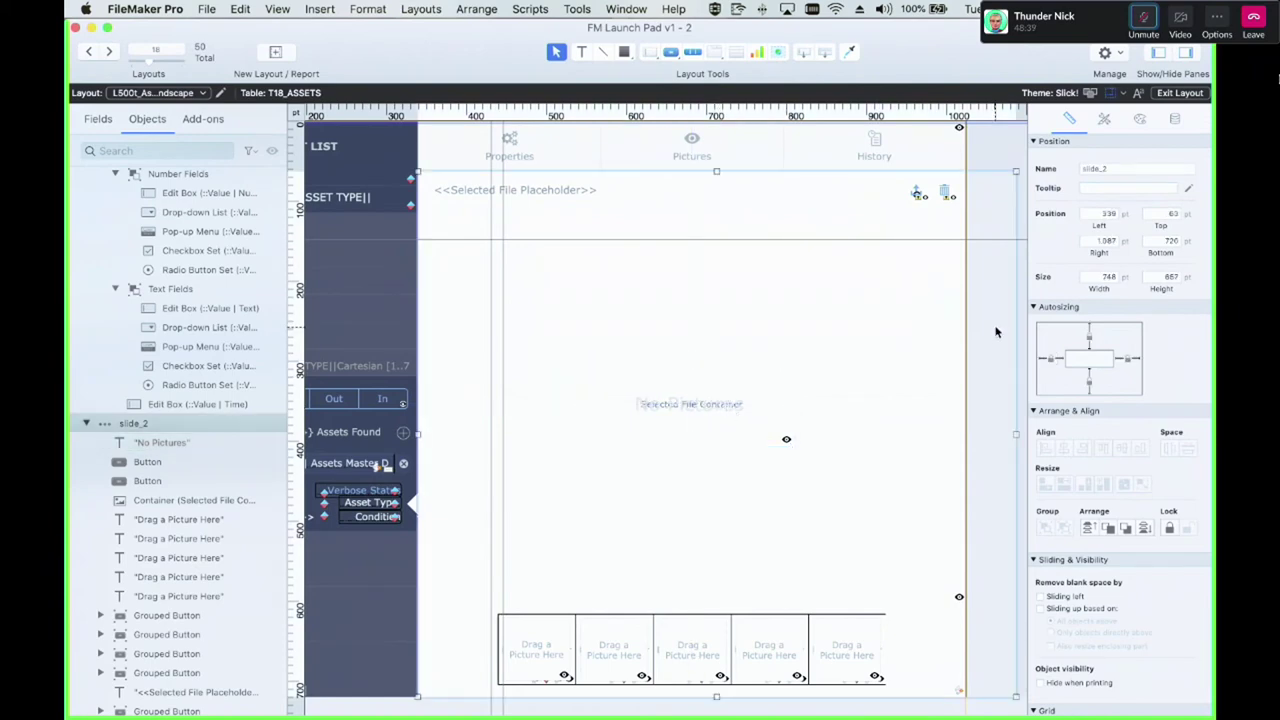
Switch the slide control to slide_3 and widen the portal row's history date text so it fits on a single line
click(1181, 210)
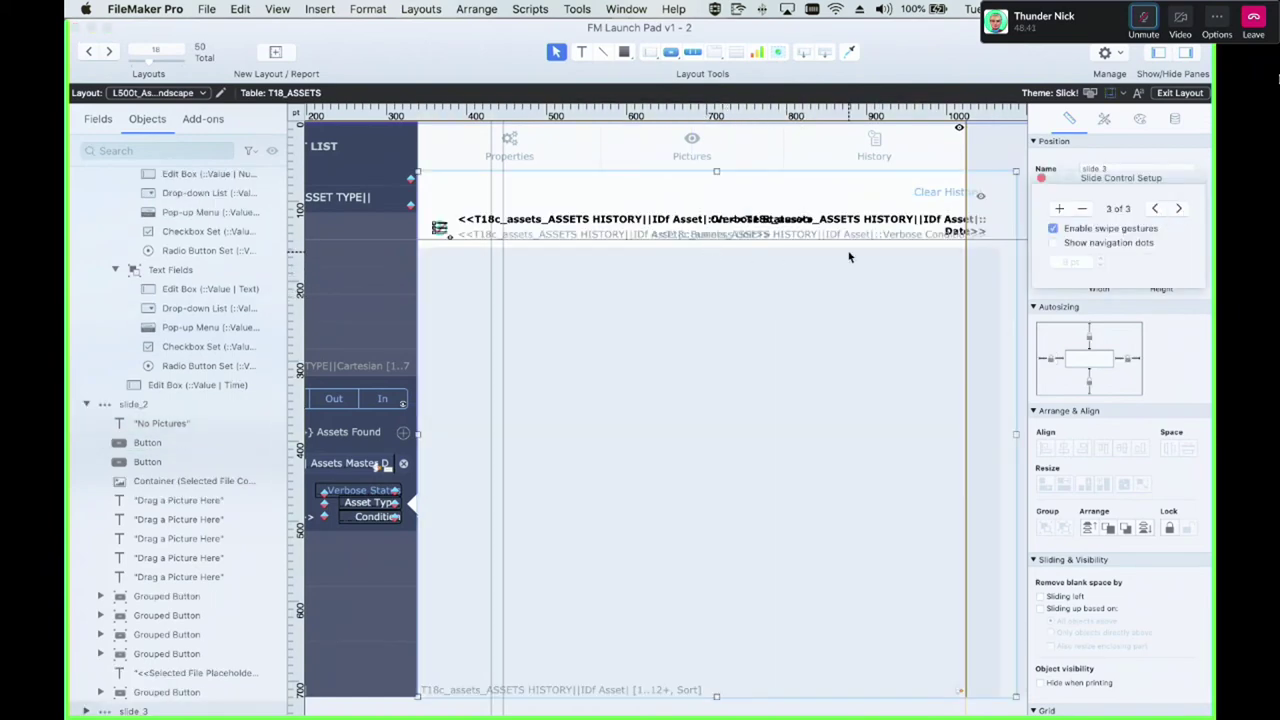
click(897, 222)
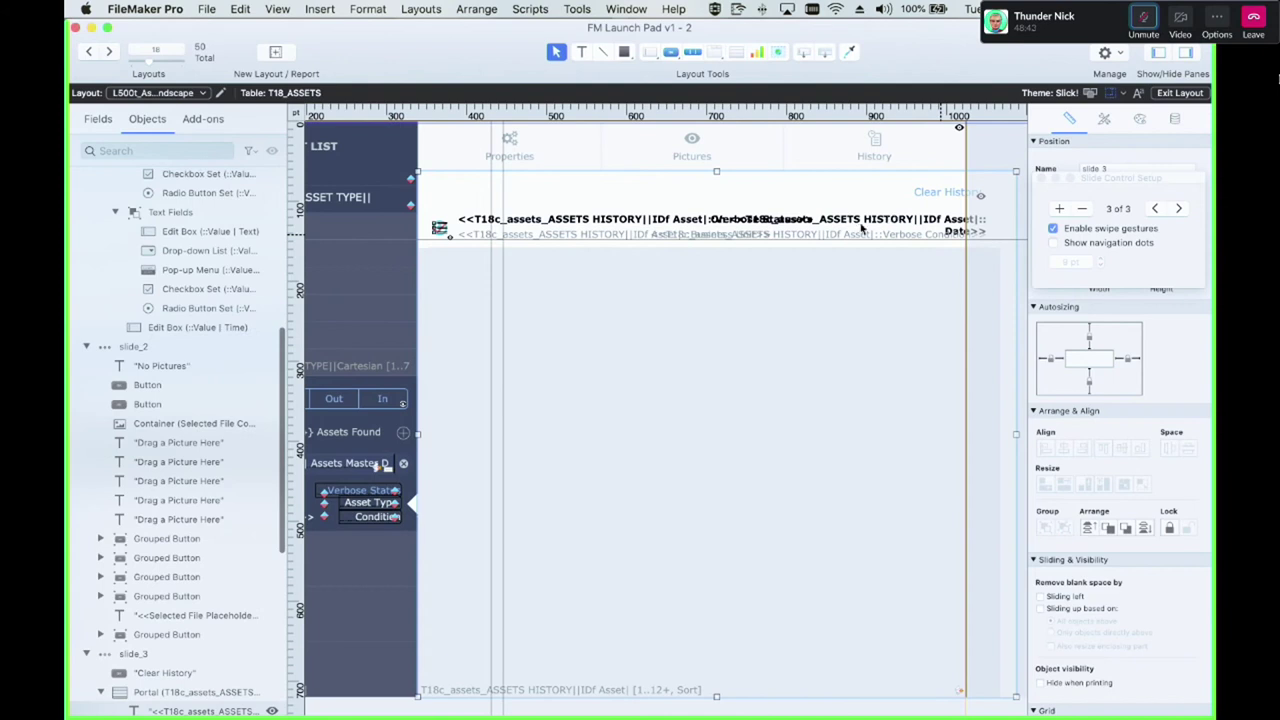
click(747, 232)
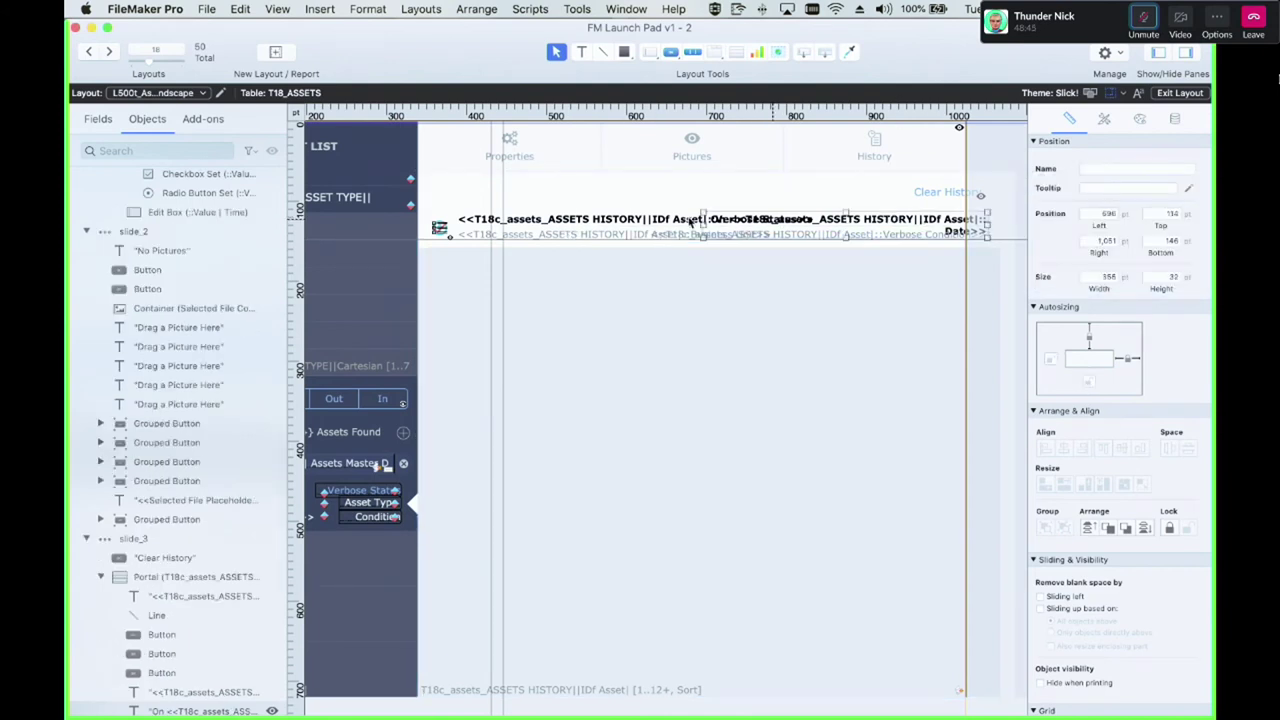
drag(777, 229, 745, 229)
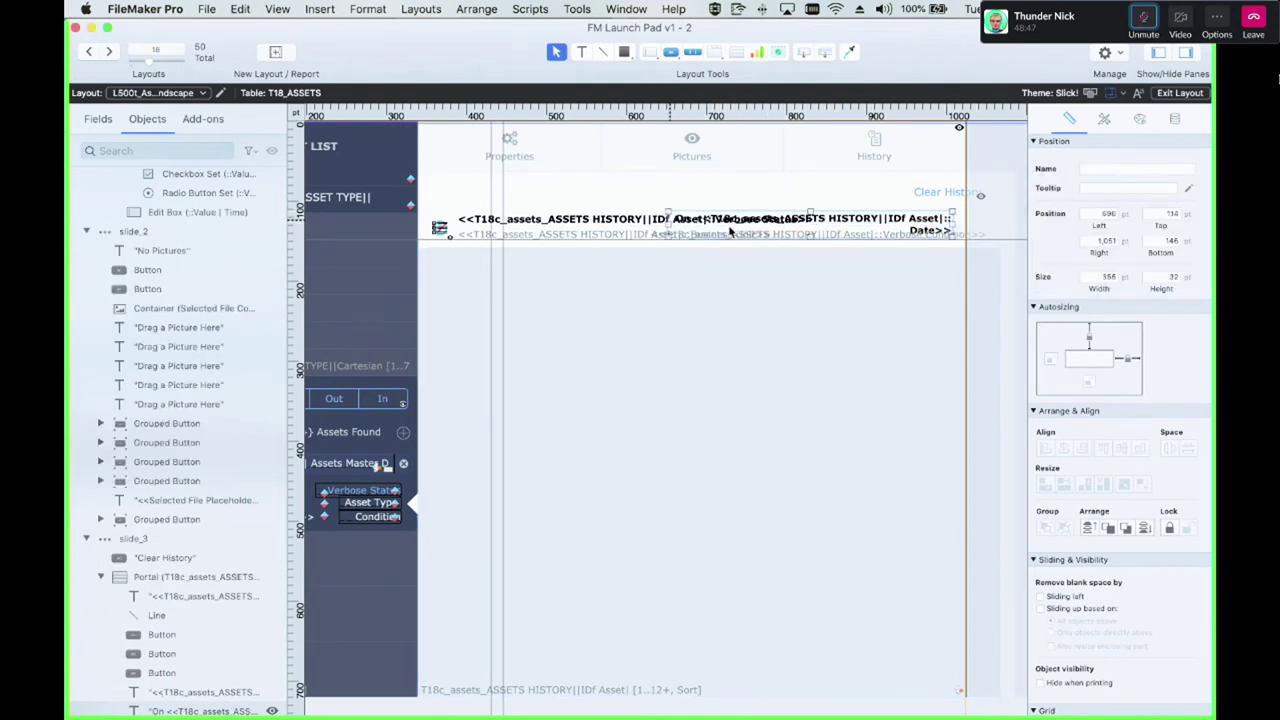
drag(952, 224, 987, 224)
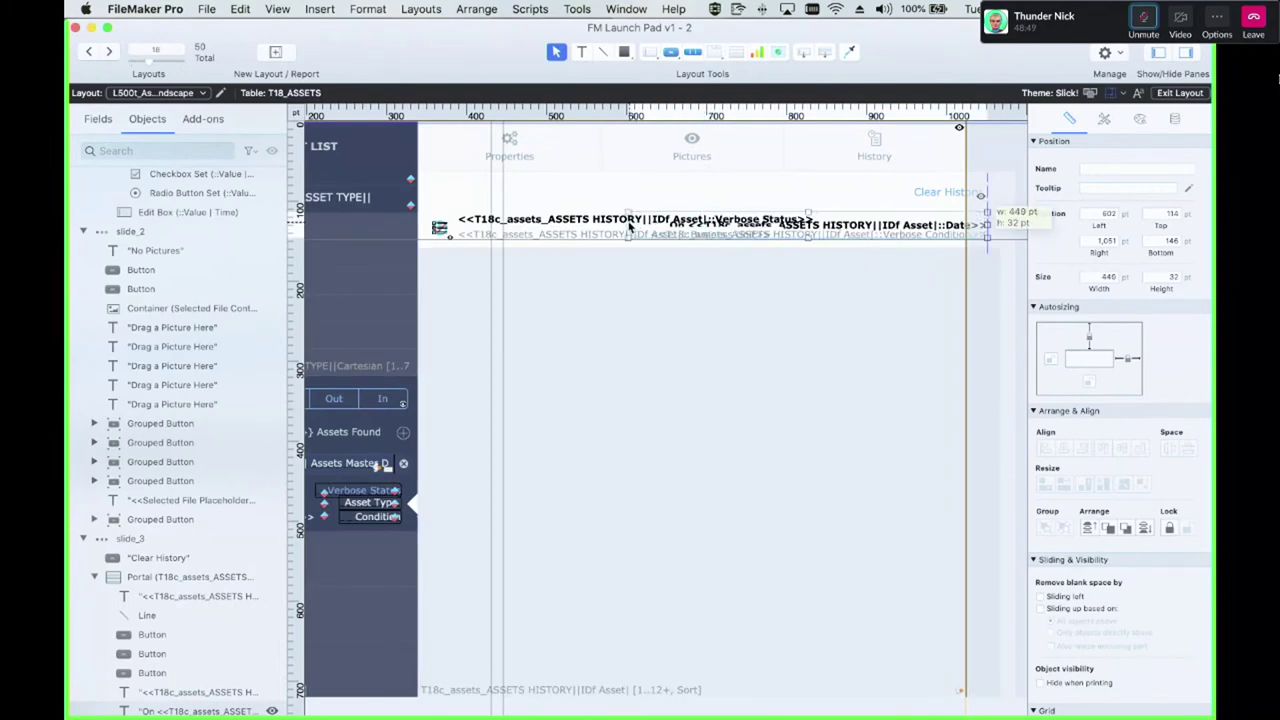
drag(807, 237, 808, 225)
Move the history date and condition texts and the Clear History button left so they sit inside the layout edge
shift+click(858, 234)
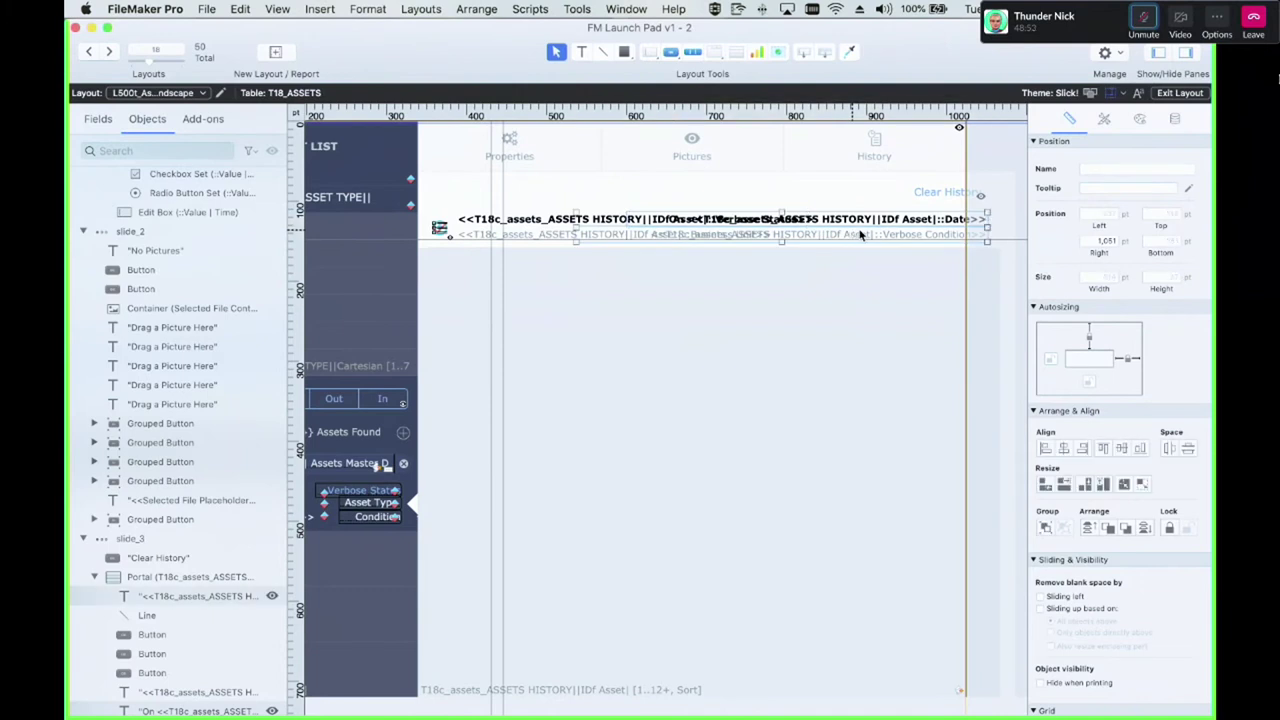
drag(888, 234, 851, 234)
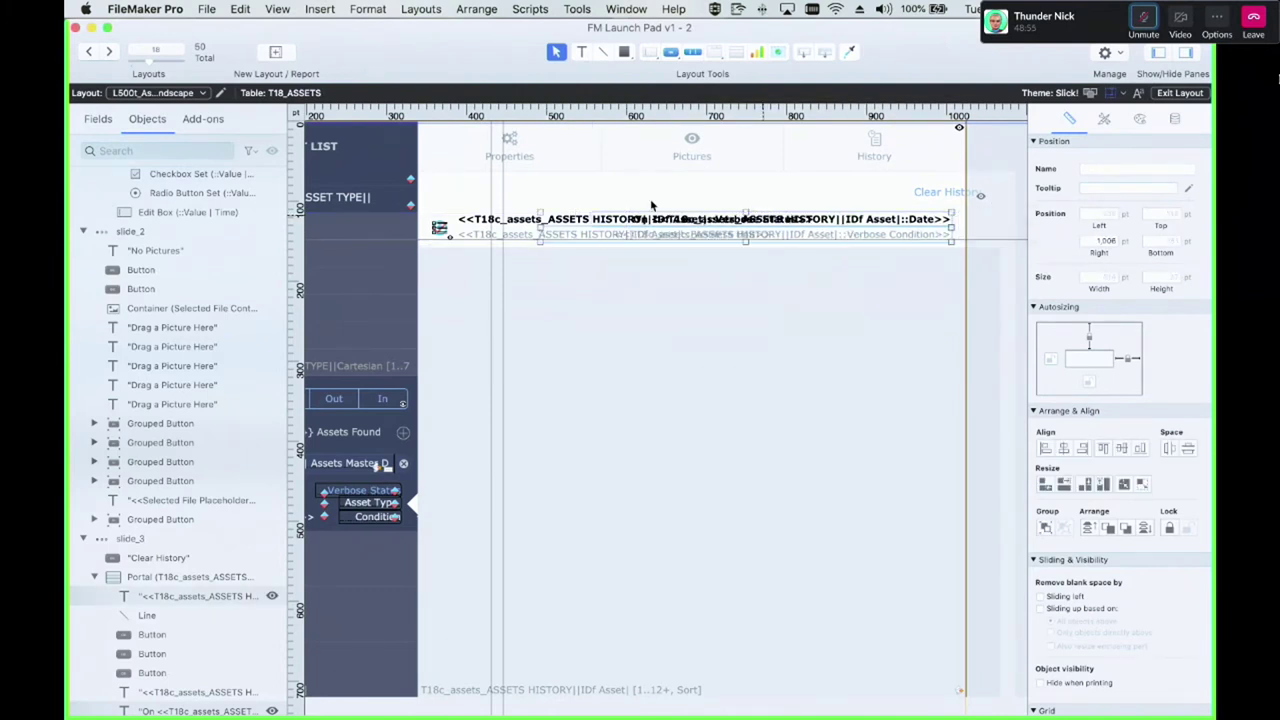
drag(947, 193, 913, 190)
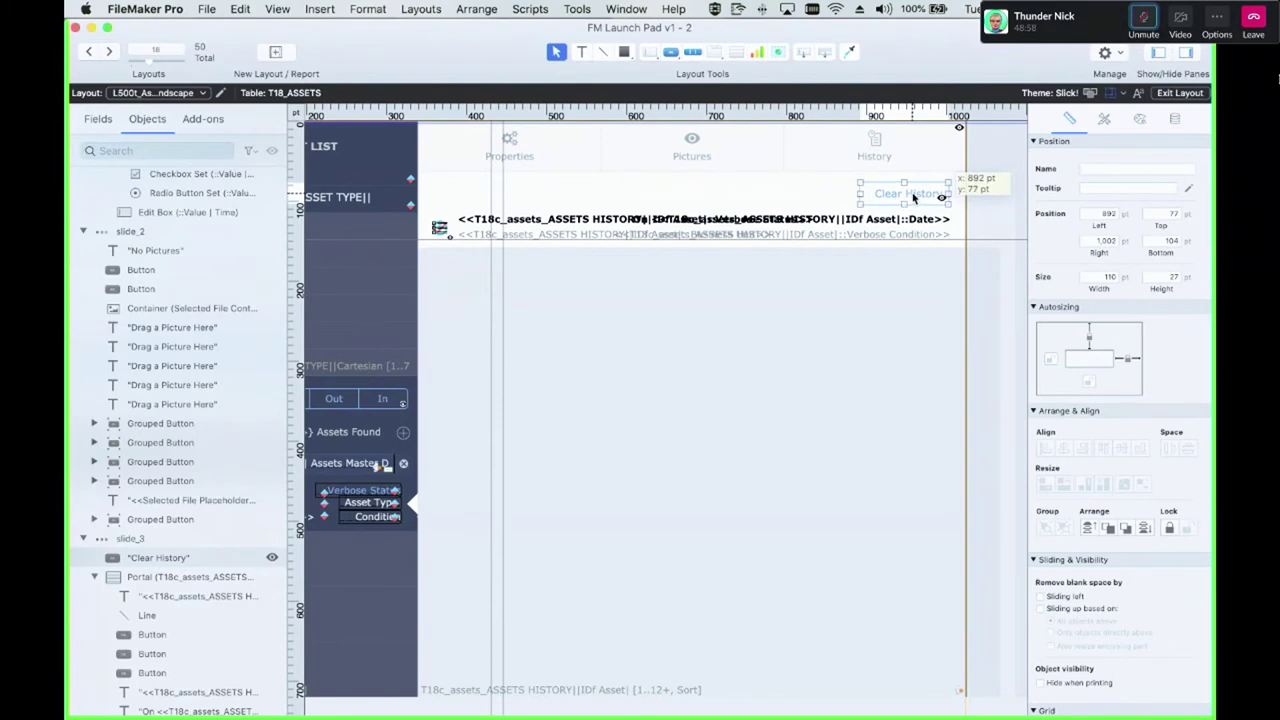
Narrow the asset history portal to 685 points wide so it ends at the layout's edge
click(957, 280)
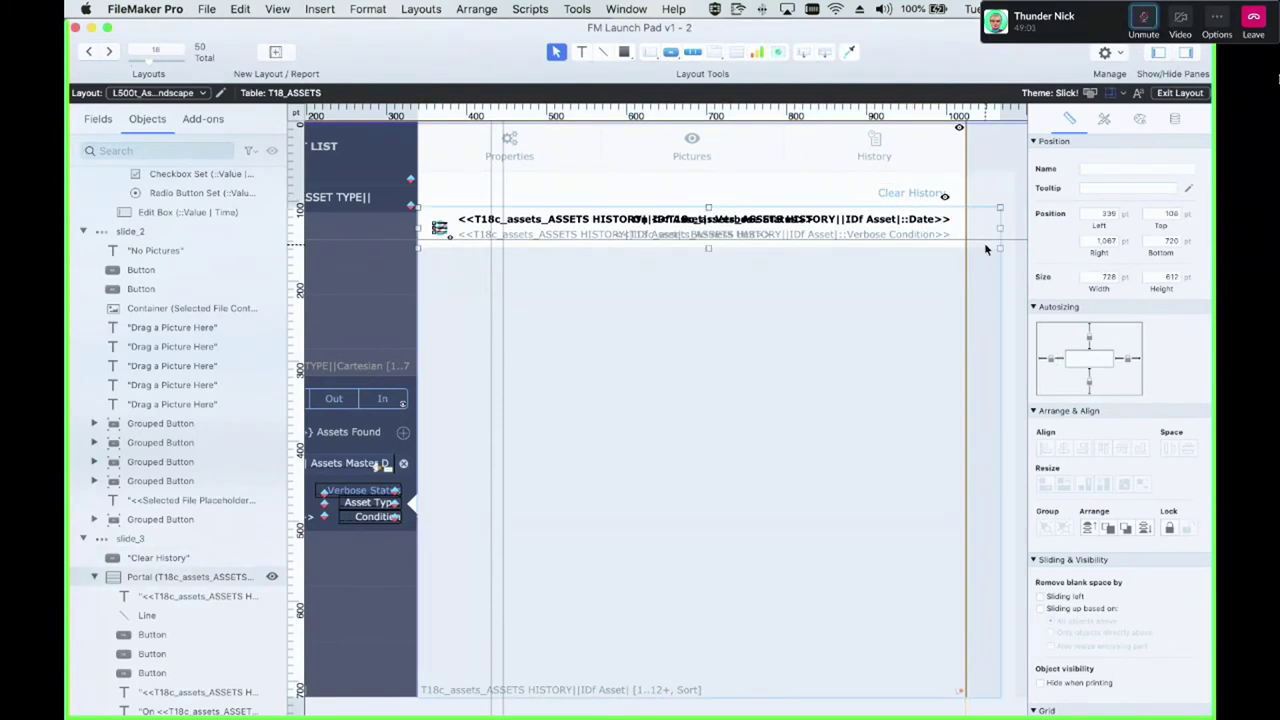
click(985, 250)
drag(985, 247, 951, 247)
click(951, 243)
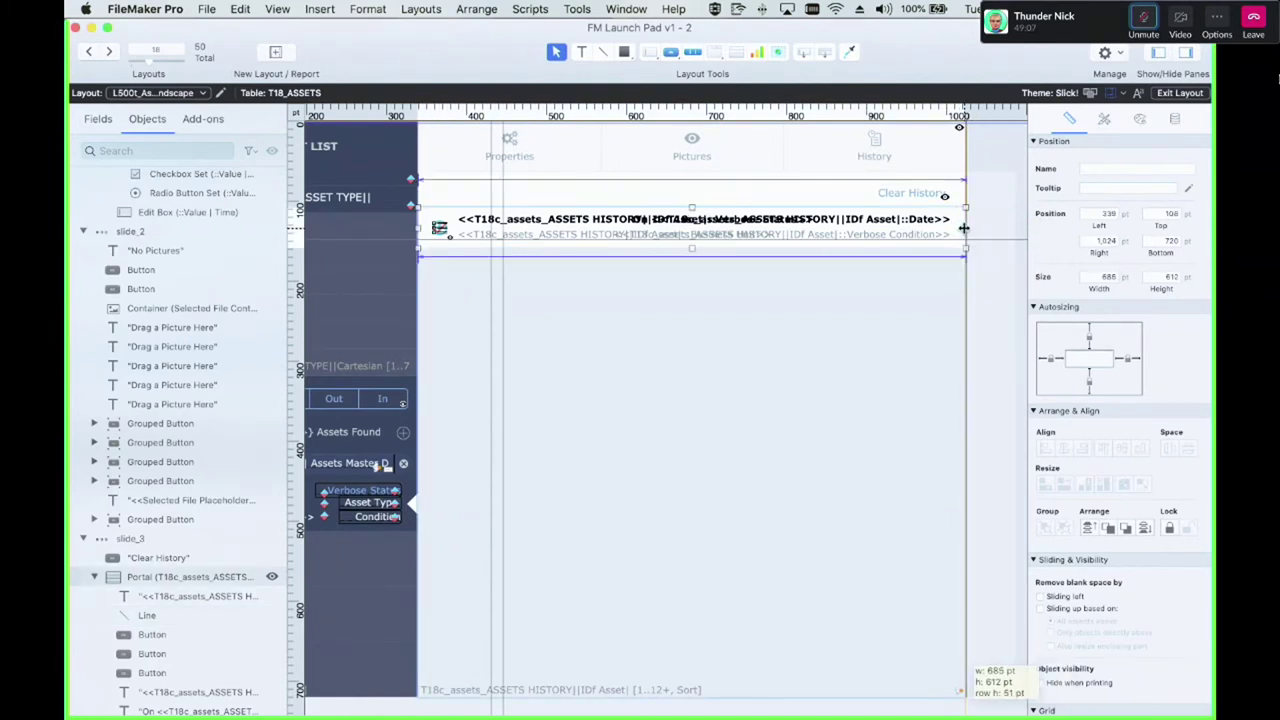
Return the slide control to slide_1 and pull its outer edge in closer to the layout boundary
double_click(1005, 195)
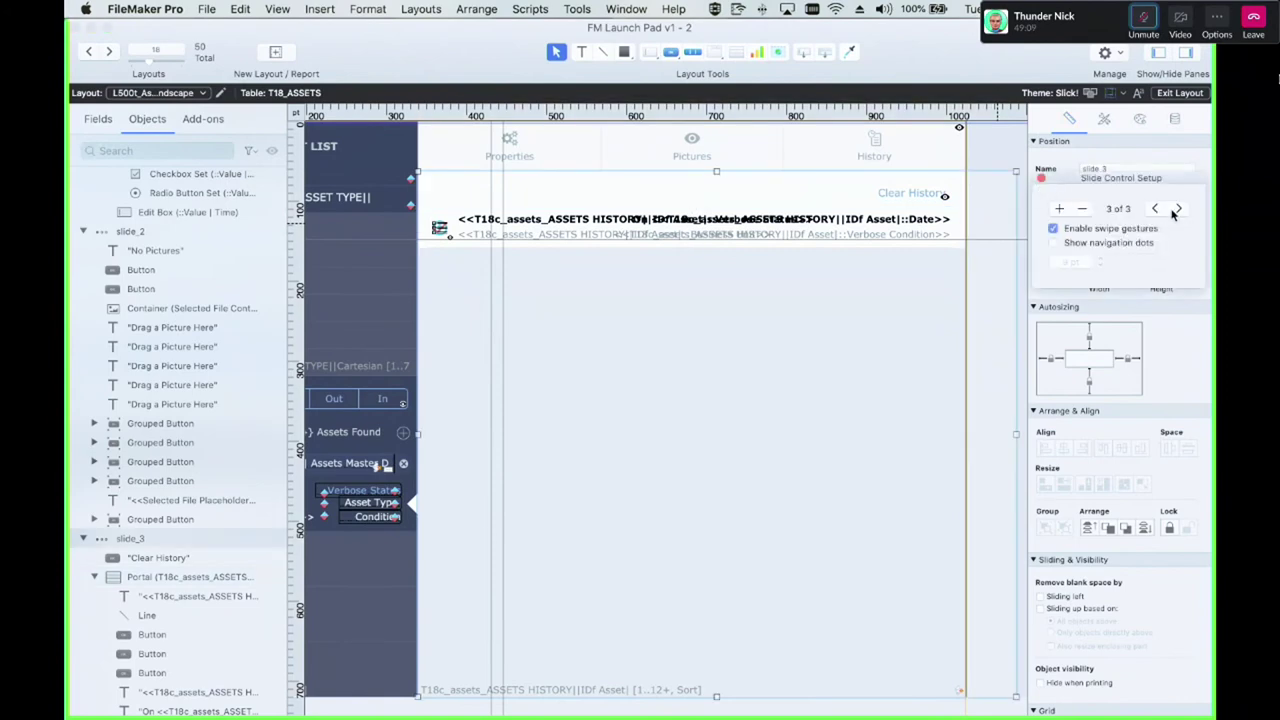
click(1157, 210)
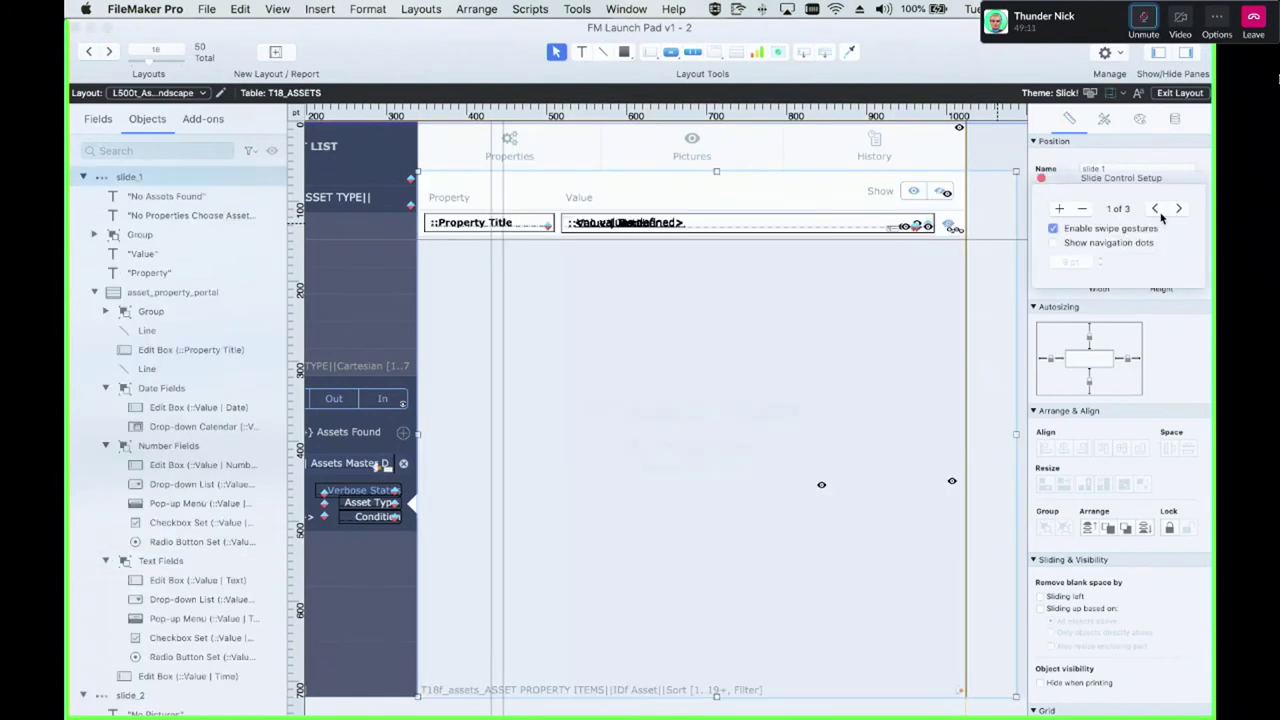
drag(1016, 433, 981, 435)
click(985, 435)
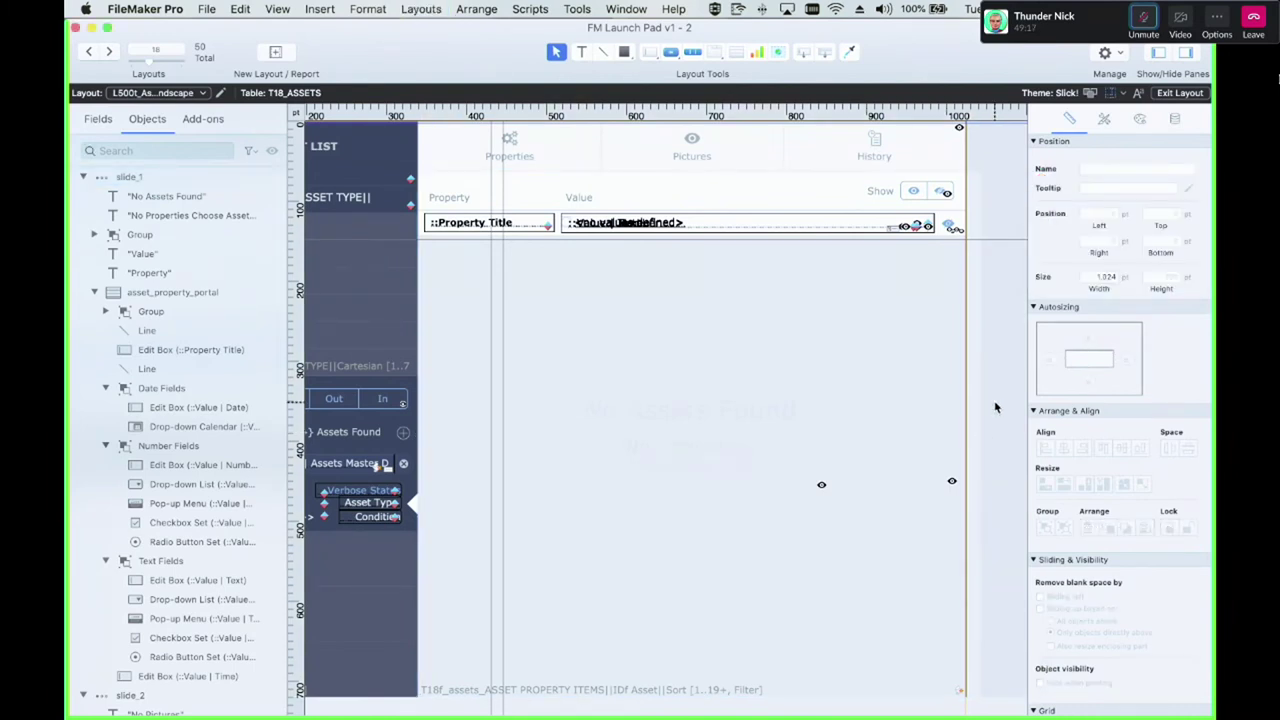
Examine the asset detail panel beyond the layout's edge, checking its fields' positions and the Item field's style
key(super+b)
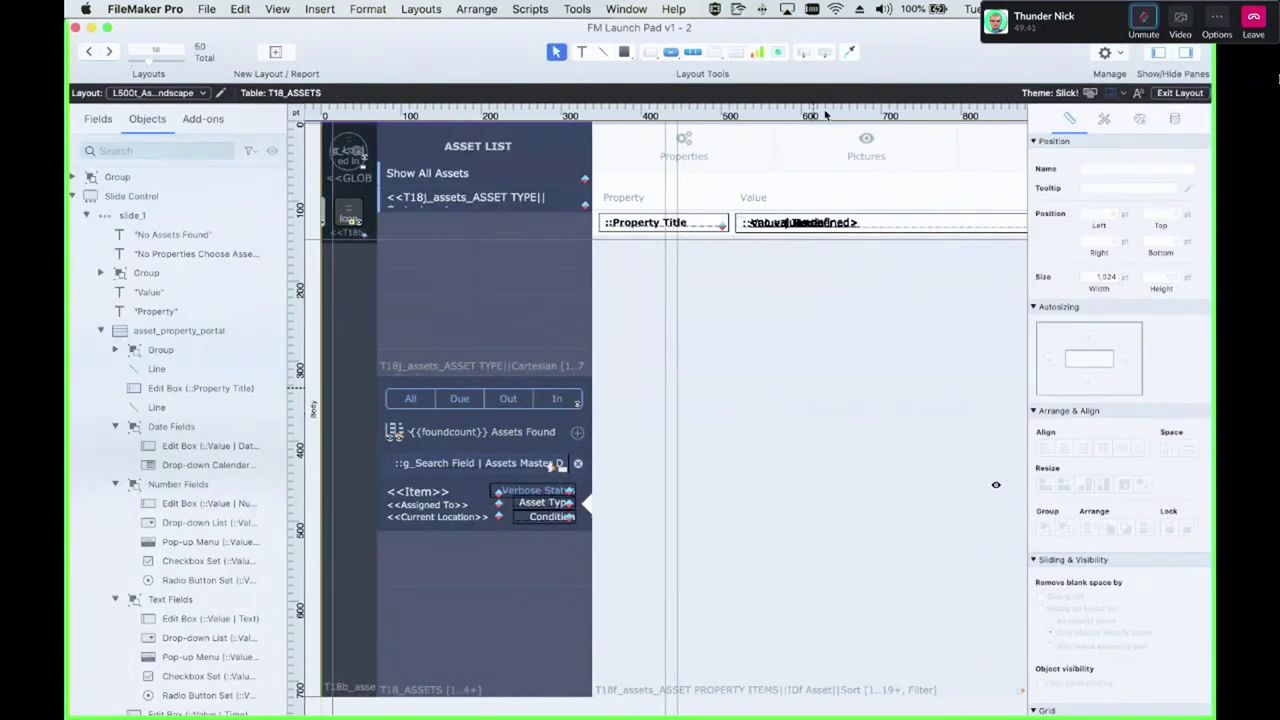
scroll(814, 161, right, 10)
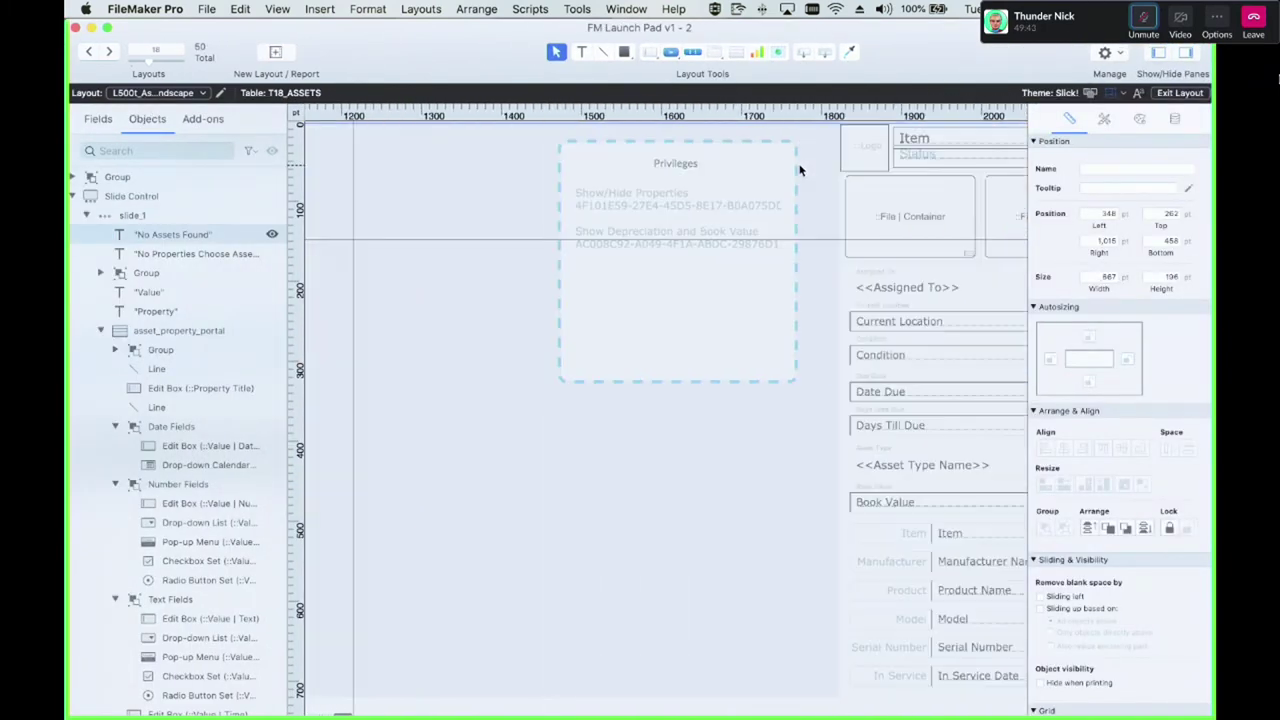
scroll(790, 190, right, 3)
click(752, 321)
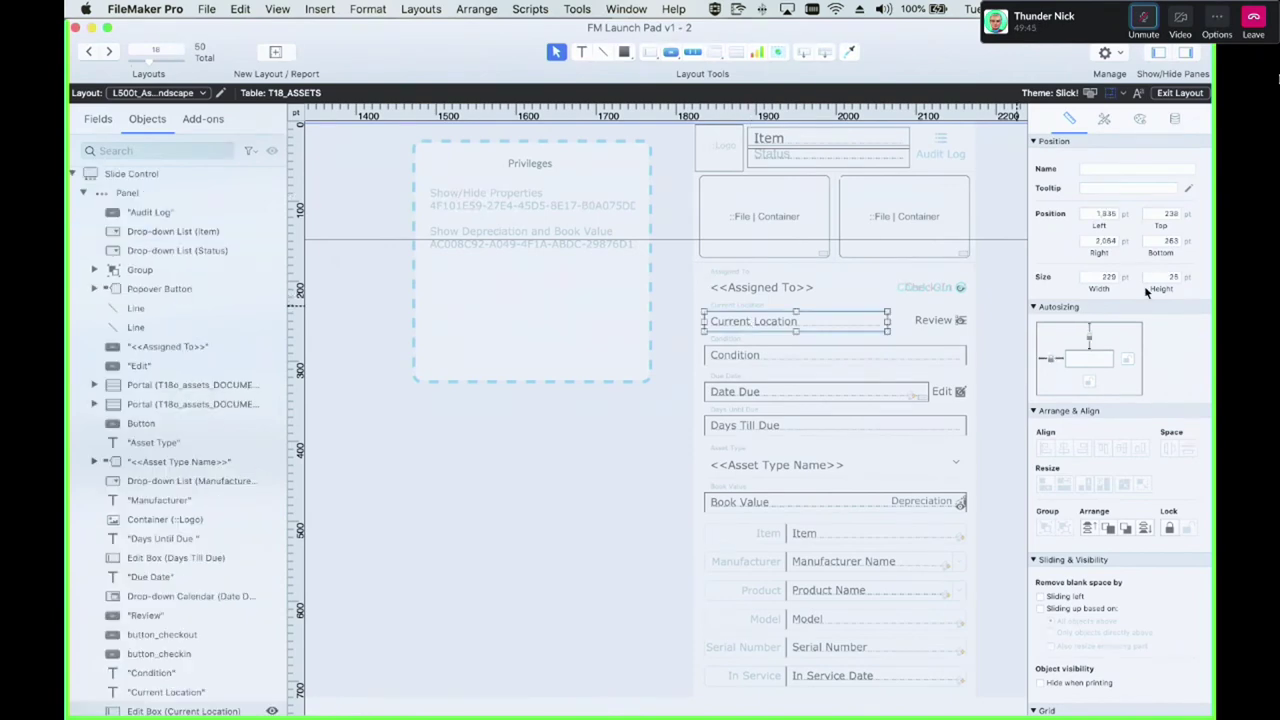
click(850, 393)
click(837, 430)
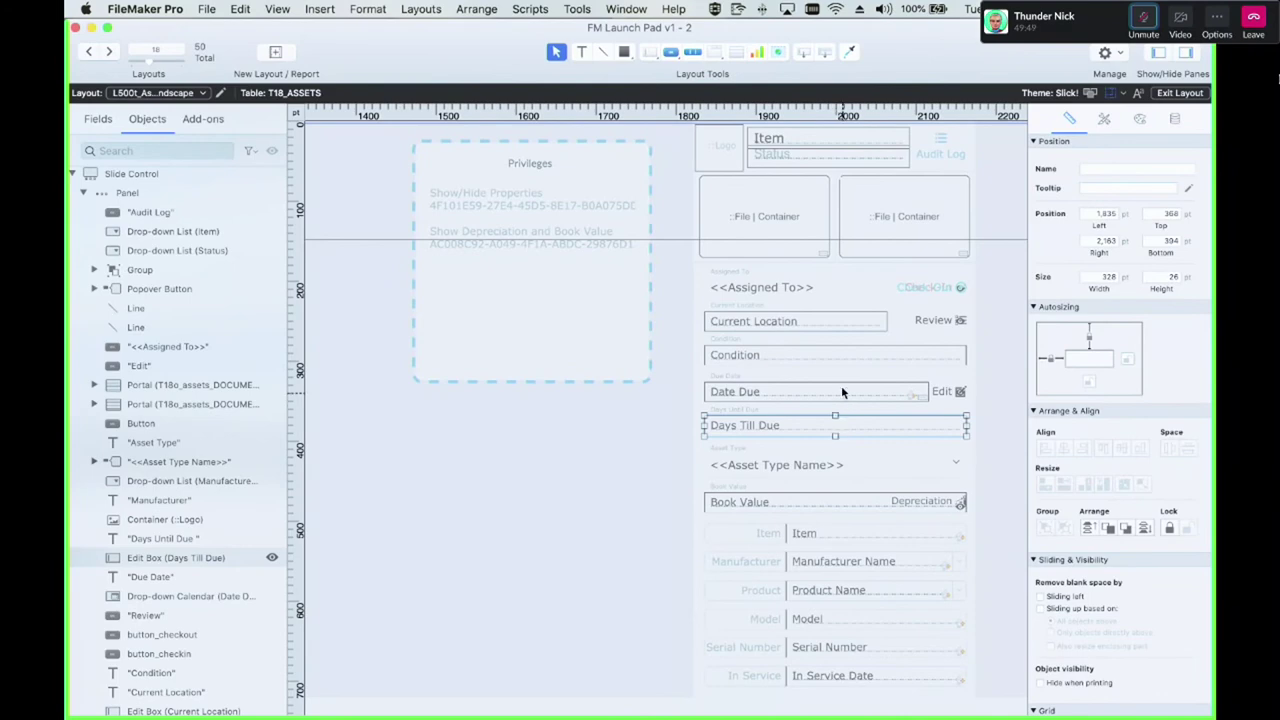
drag(835, 431, 837, 436)
click(813, 538)
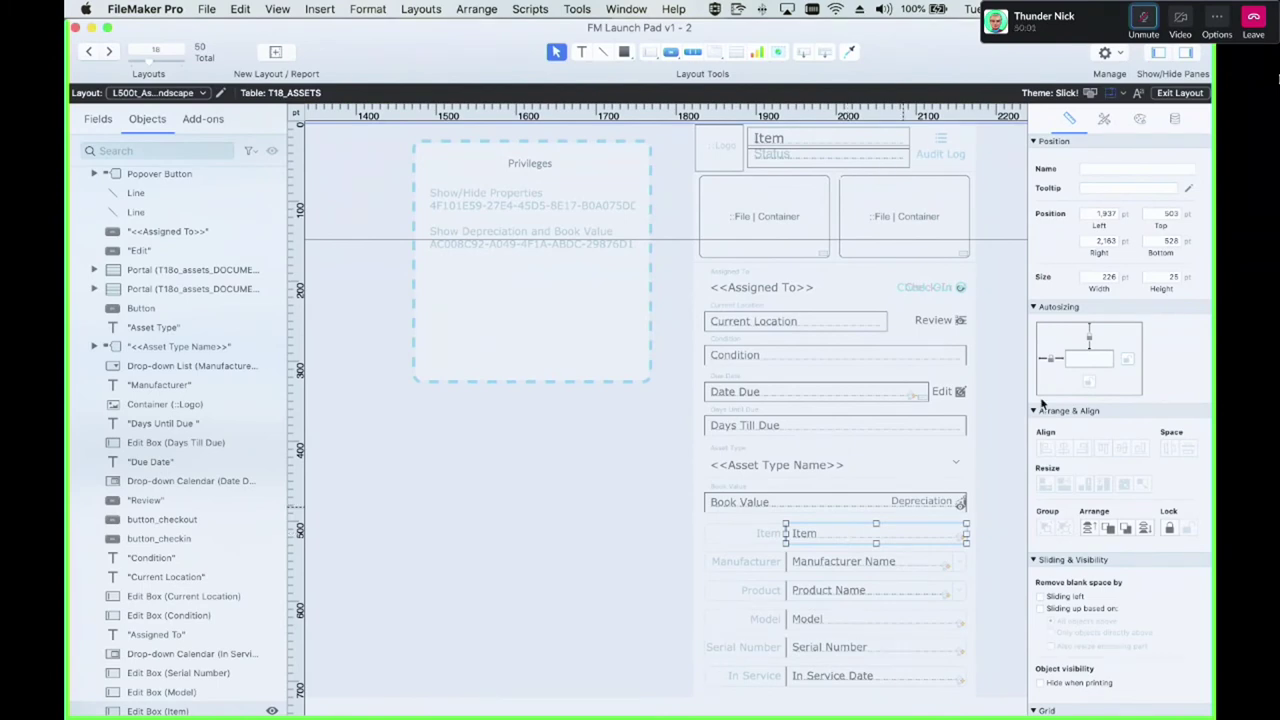
click(1139, 118)
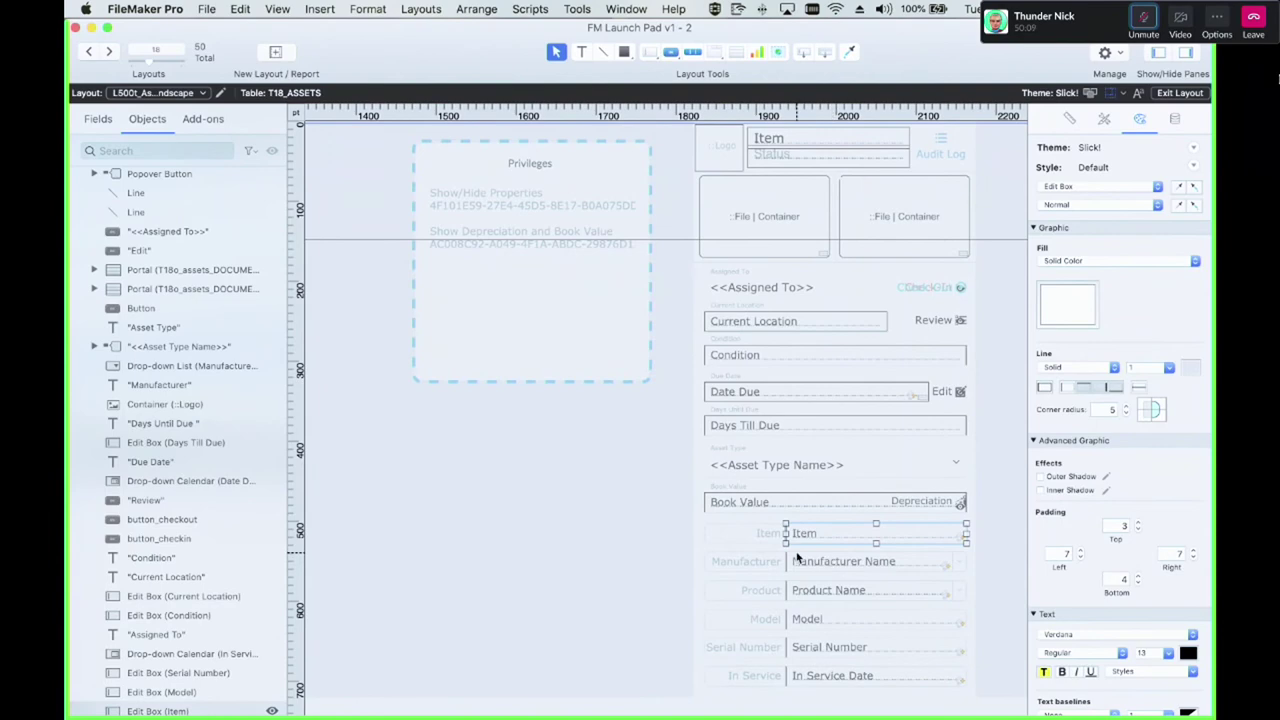
Preview the landscape asset layout in Browse mode, then return to Layout mode
scroll(539, 525, left, 15)
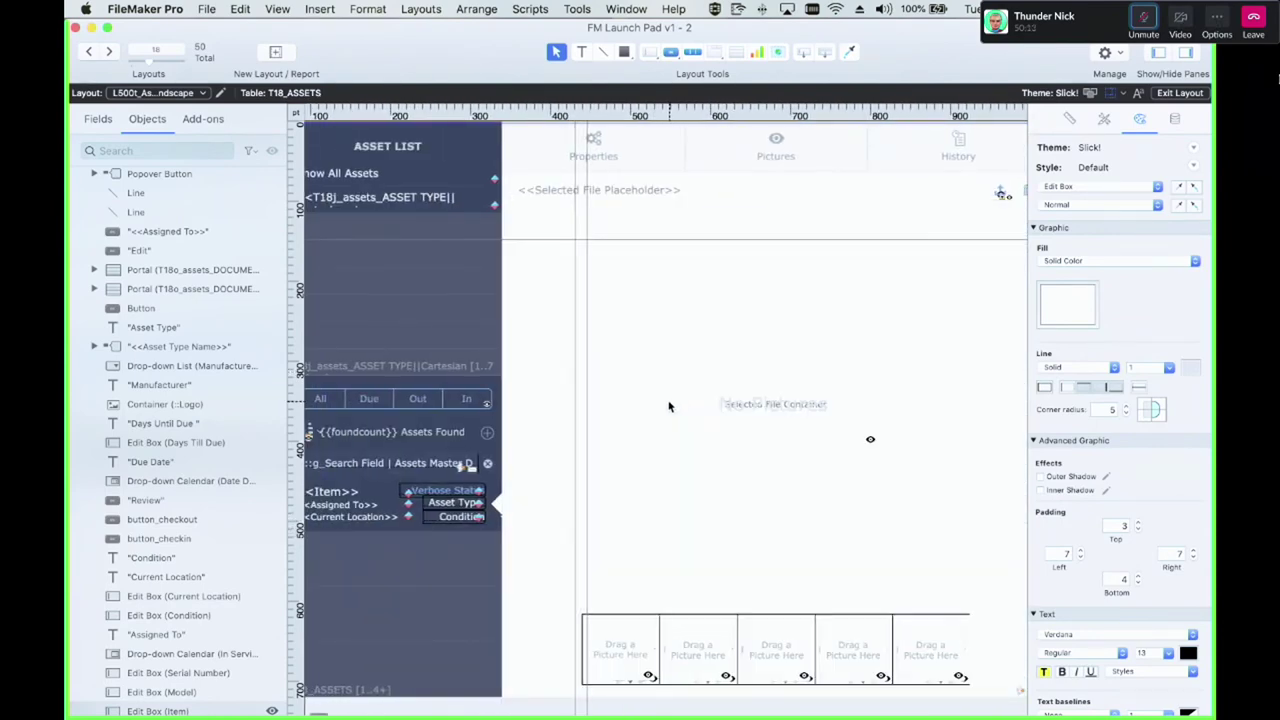
scroll(669, 406, left, 3)
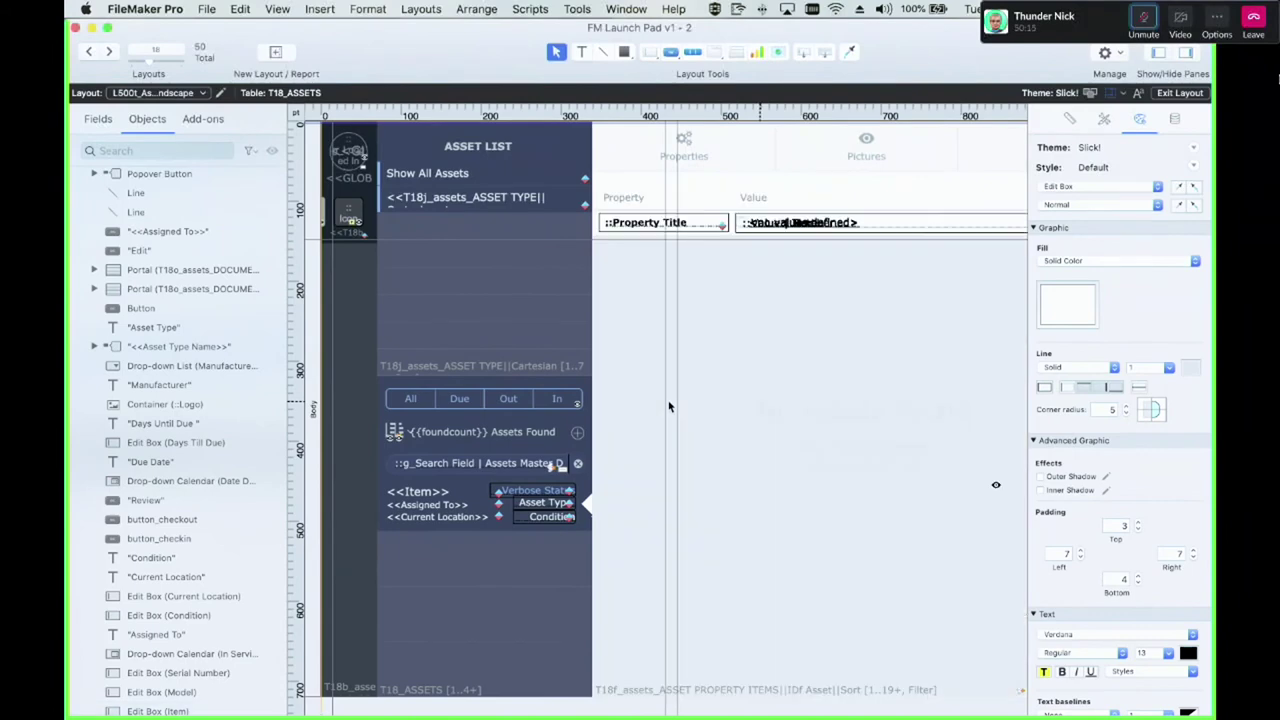
key(super+b)
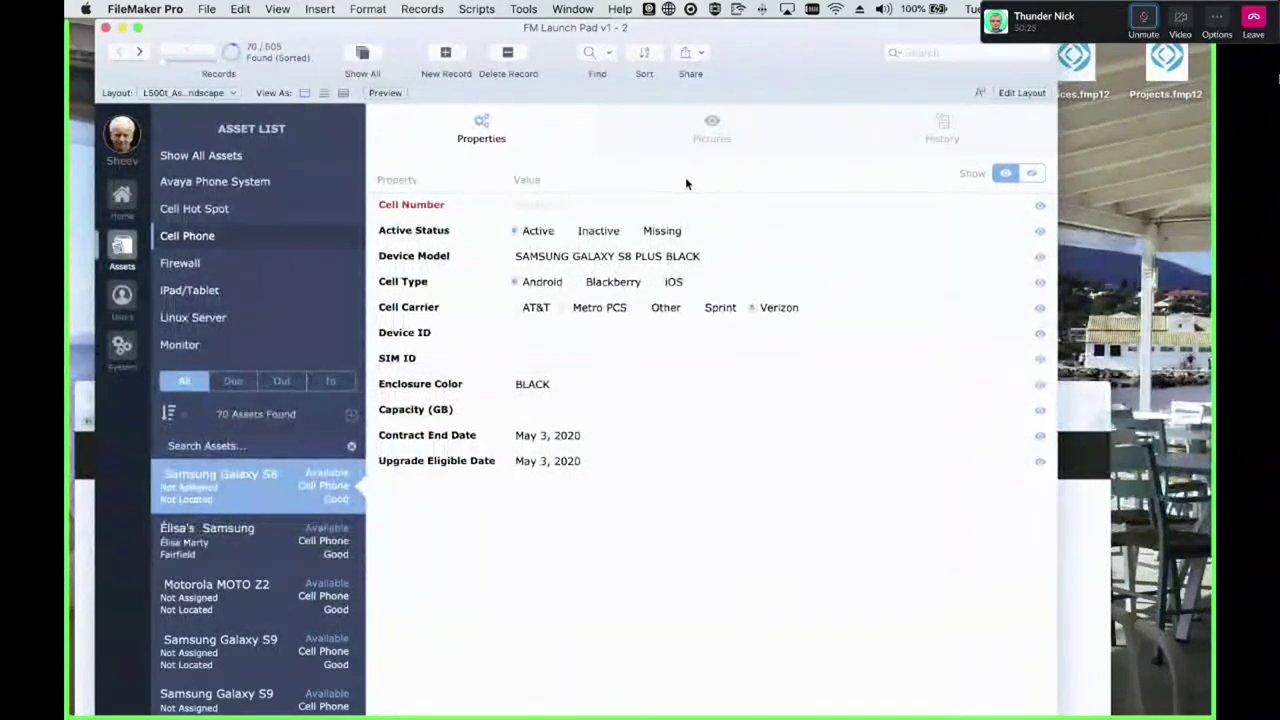
key(super+l)
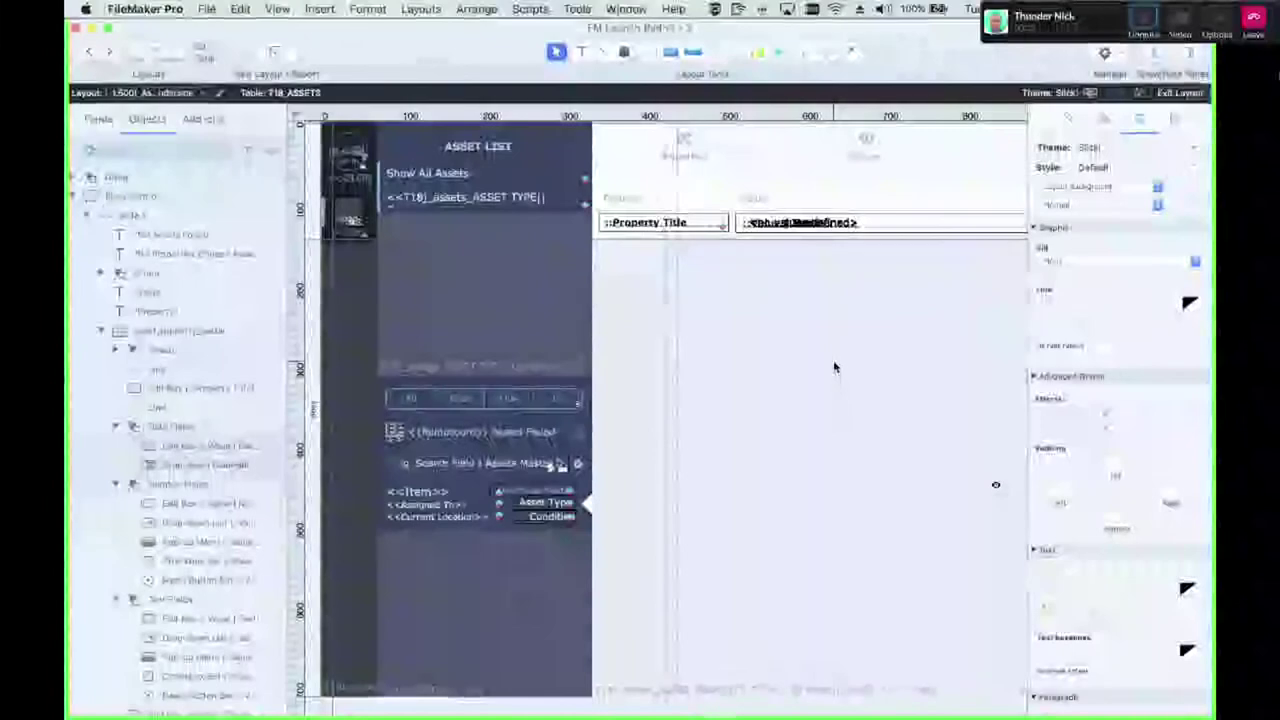
Inspect the detail panel's picture popover button, the container inside its popover, and the Assigned To label's style
scroll(855, 250, right, 15)
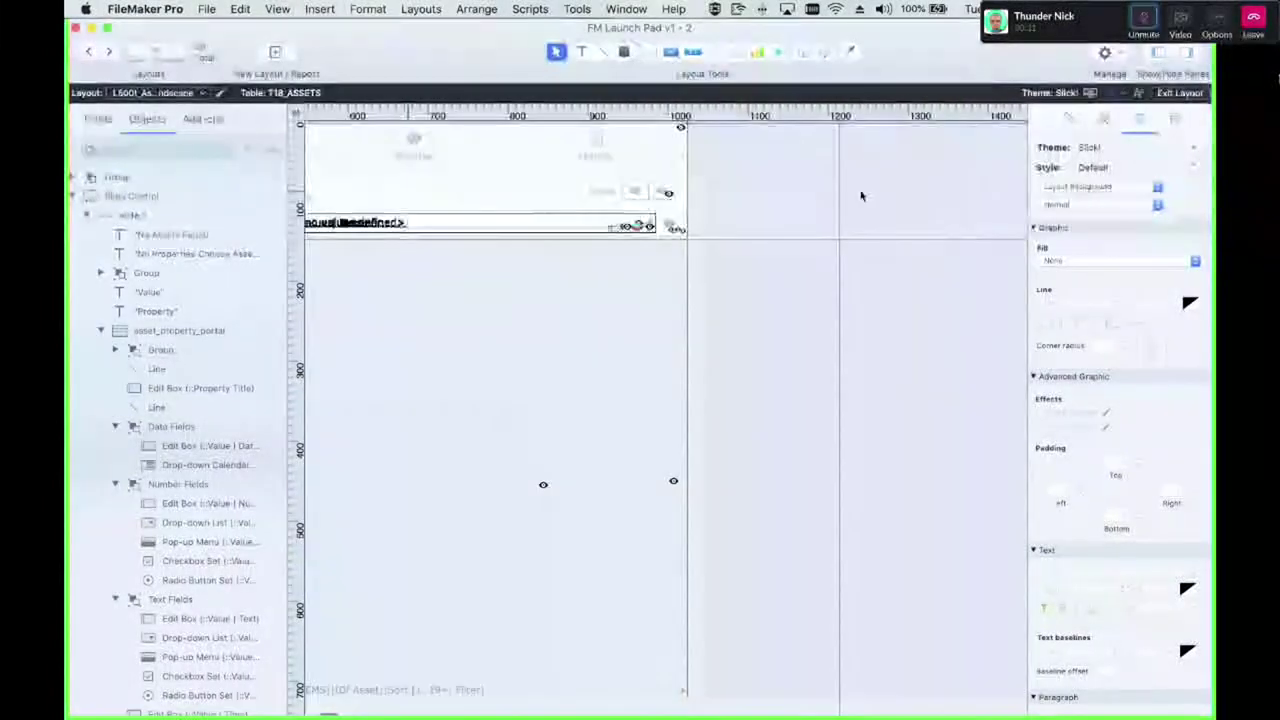
scroll(862, 195, right, 5)
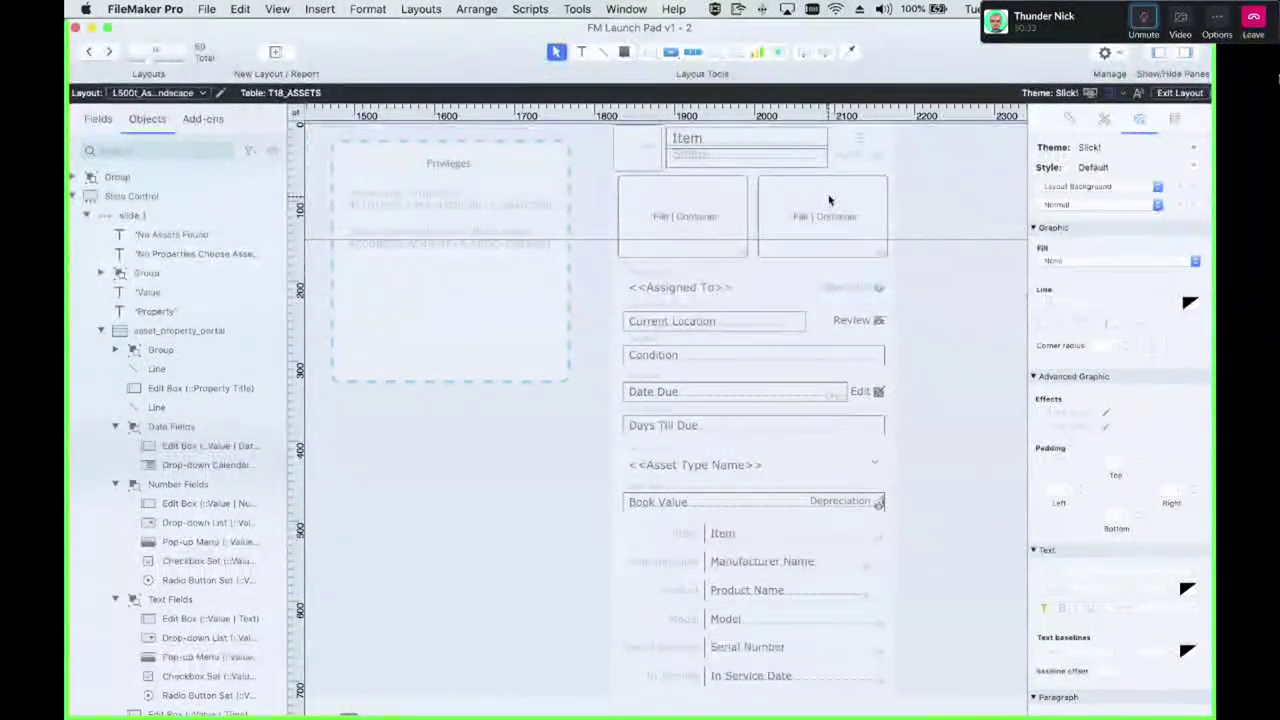
click(829, 200)
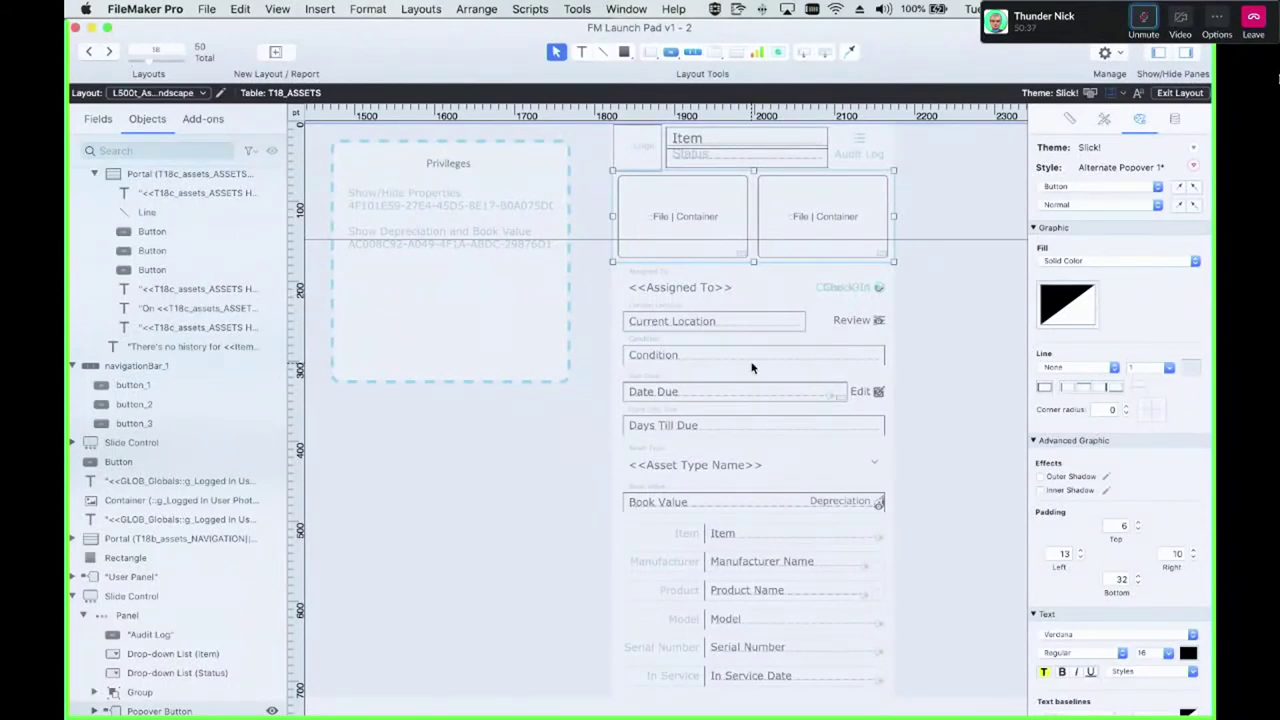
double_click(698, 222)
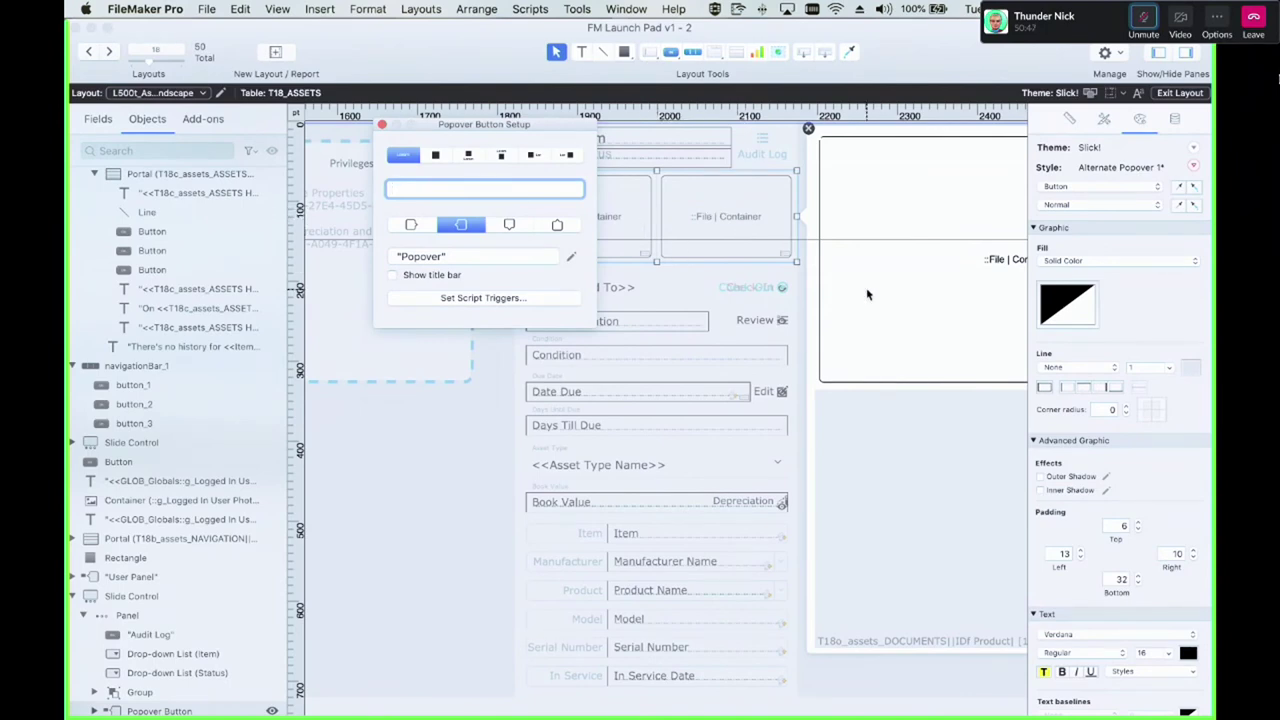
click(717, 231)
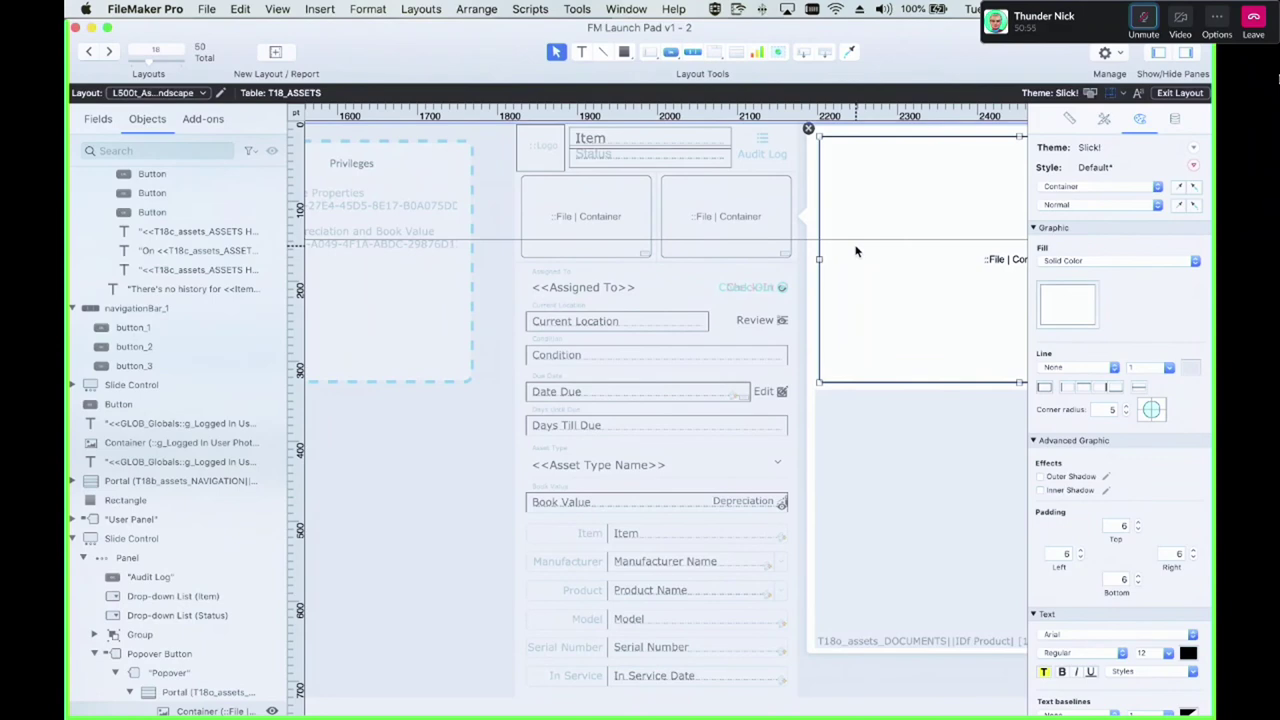
click(790, 170)
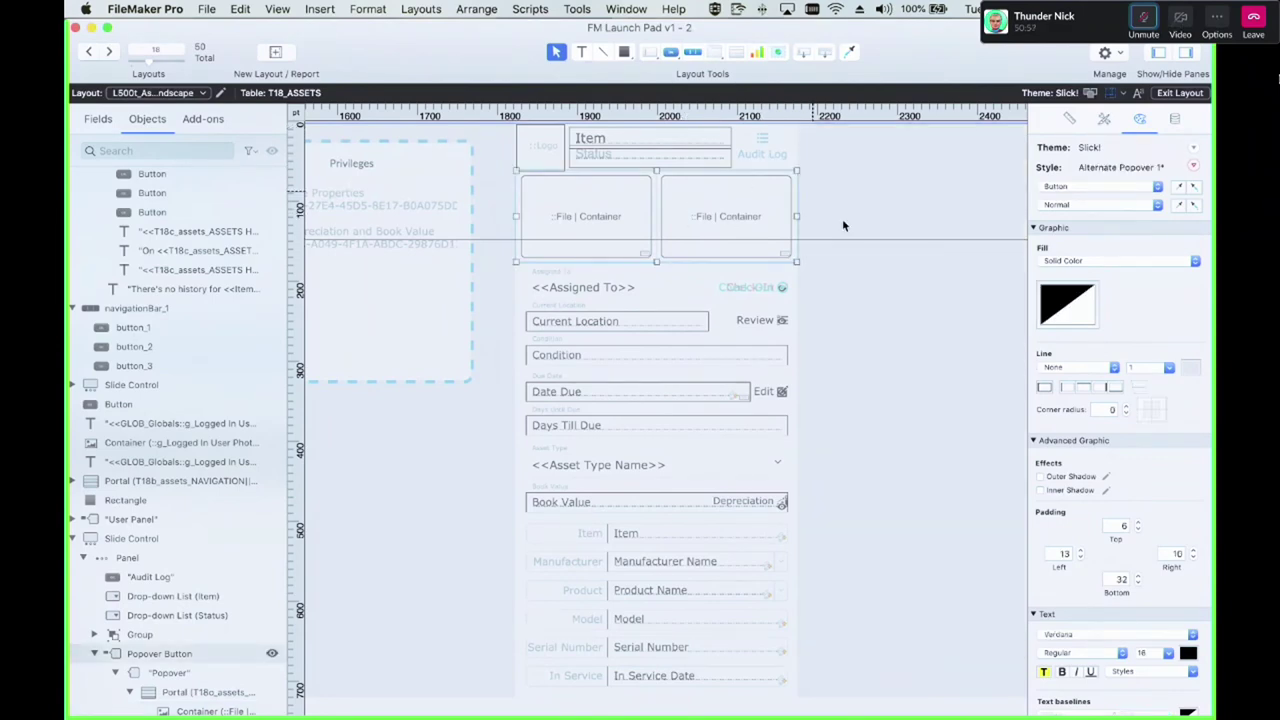
click(817, 277)
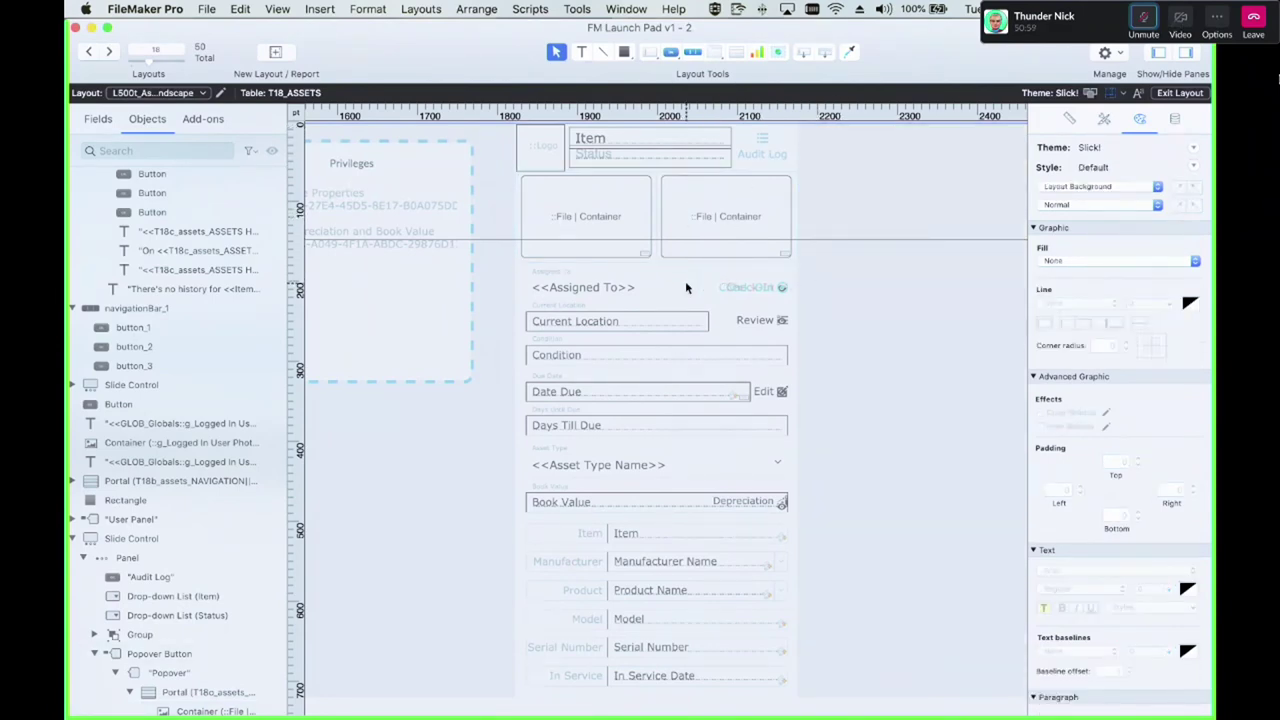
click(555, 271)
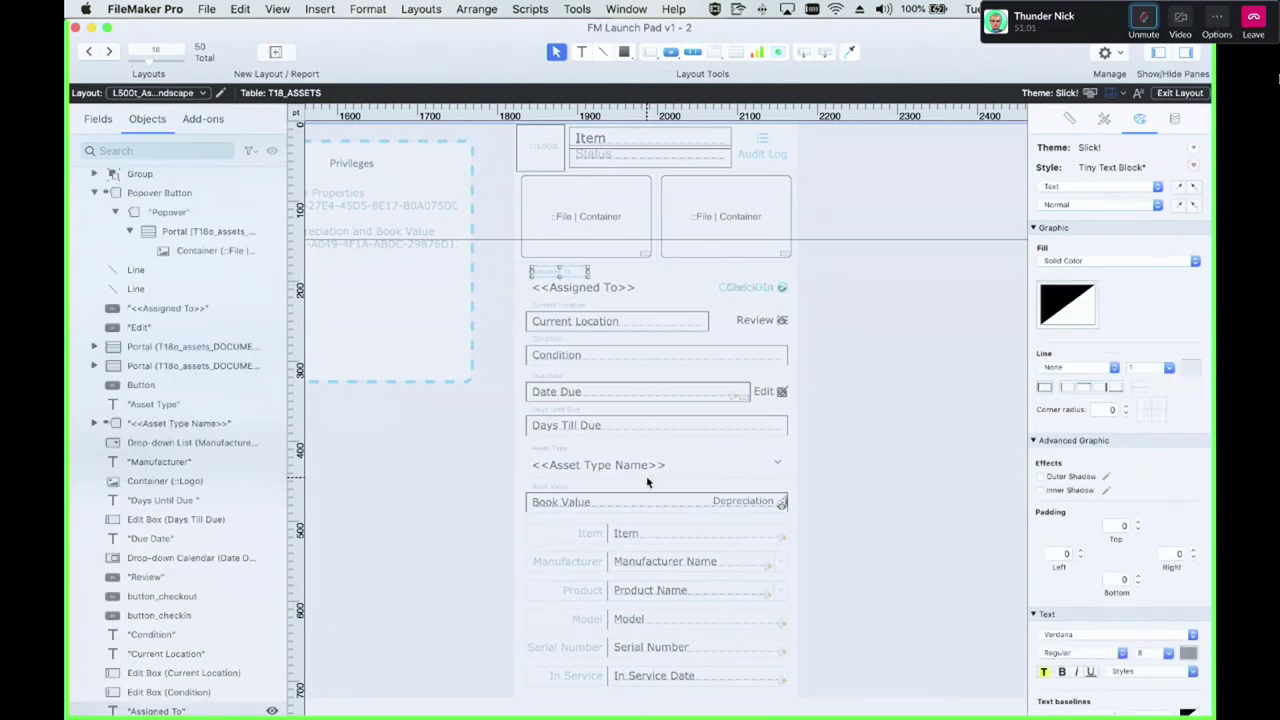
Add a new segment to the Properties, Pictures and History button bar and place it before Properties
scroll(646, 475, left, 15)
click(561, 155)
double_click(561, 155)
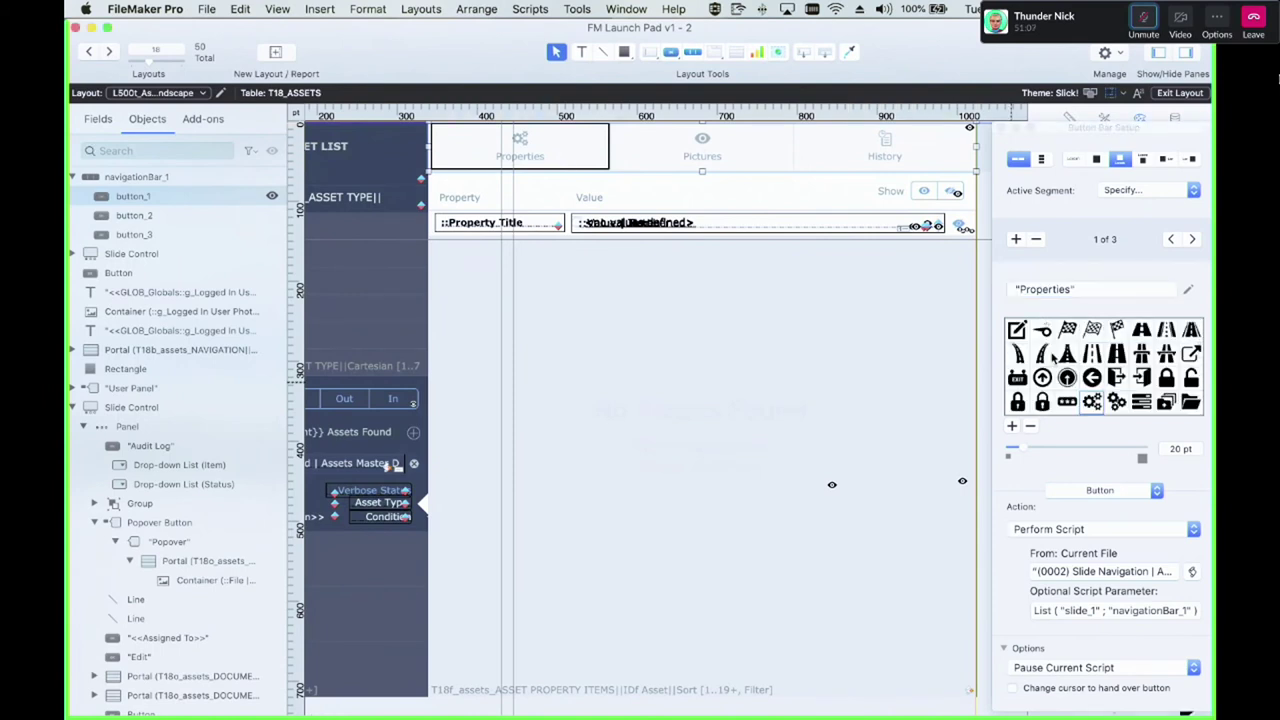
click(1016, 240)
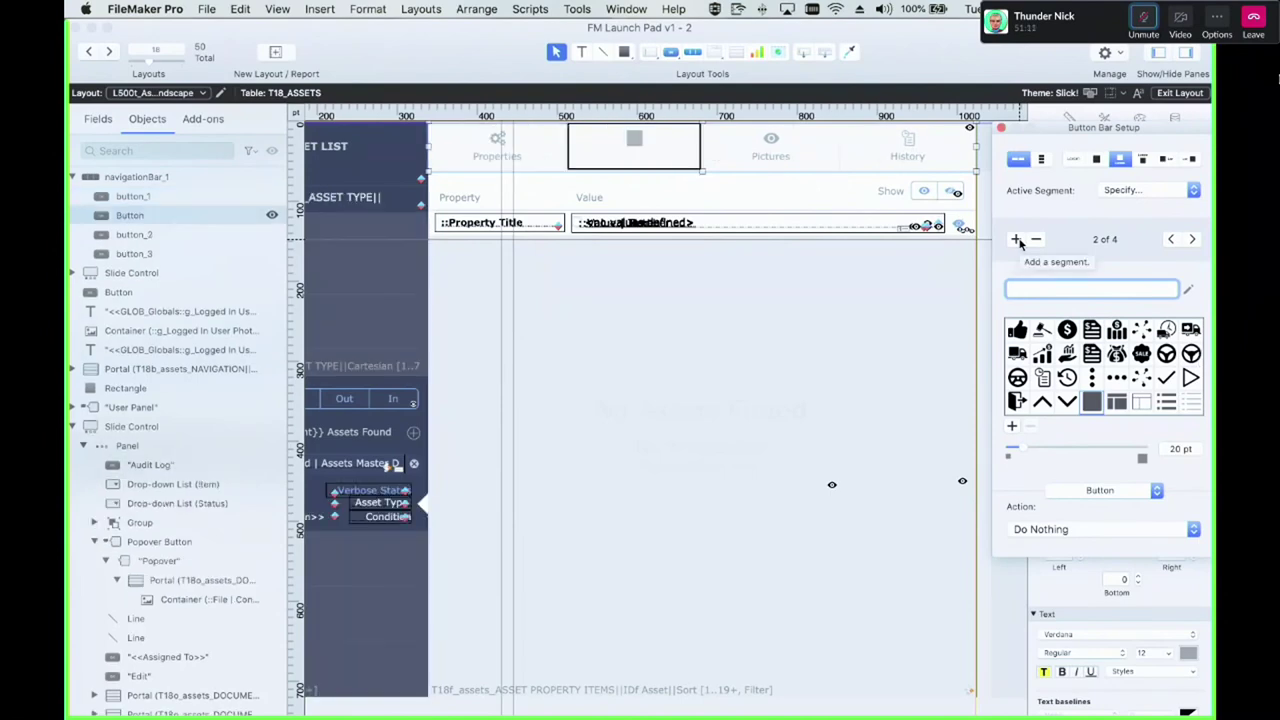
click(635, 150)
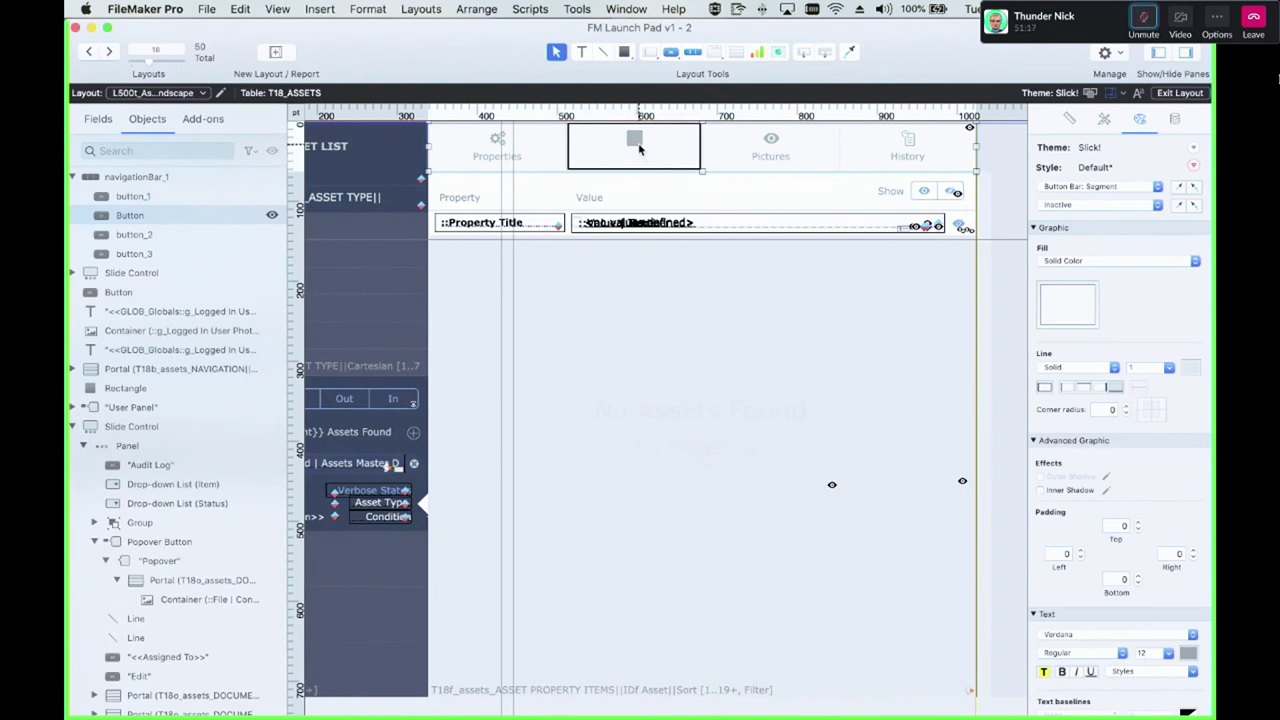
drag(640, 148, 544, 150)
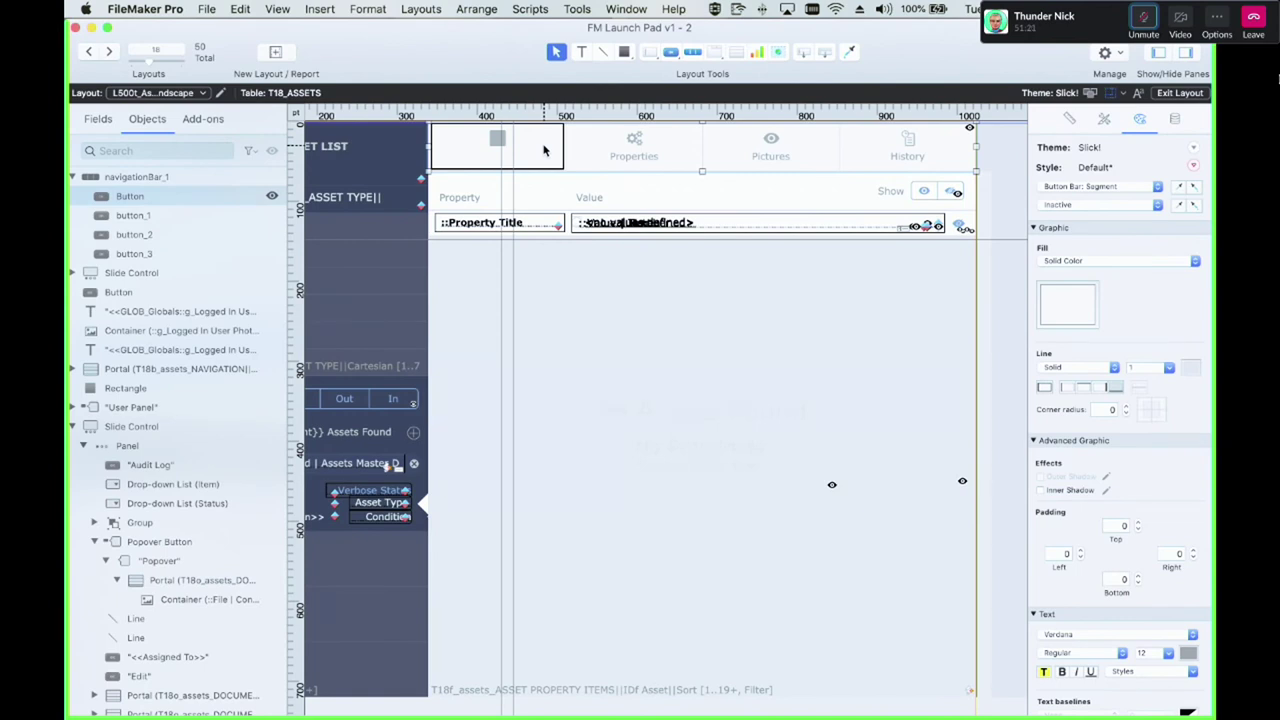
Assign the solid information icon to the new first segment of the button bar
double_click(544, 150)
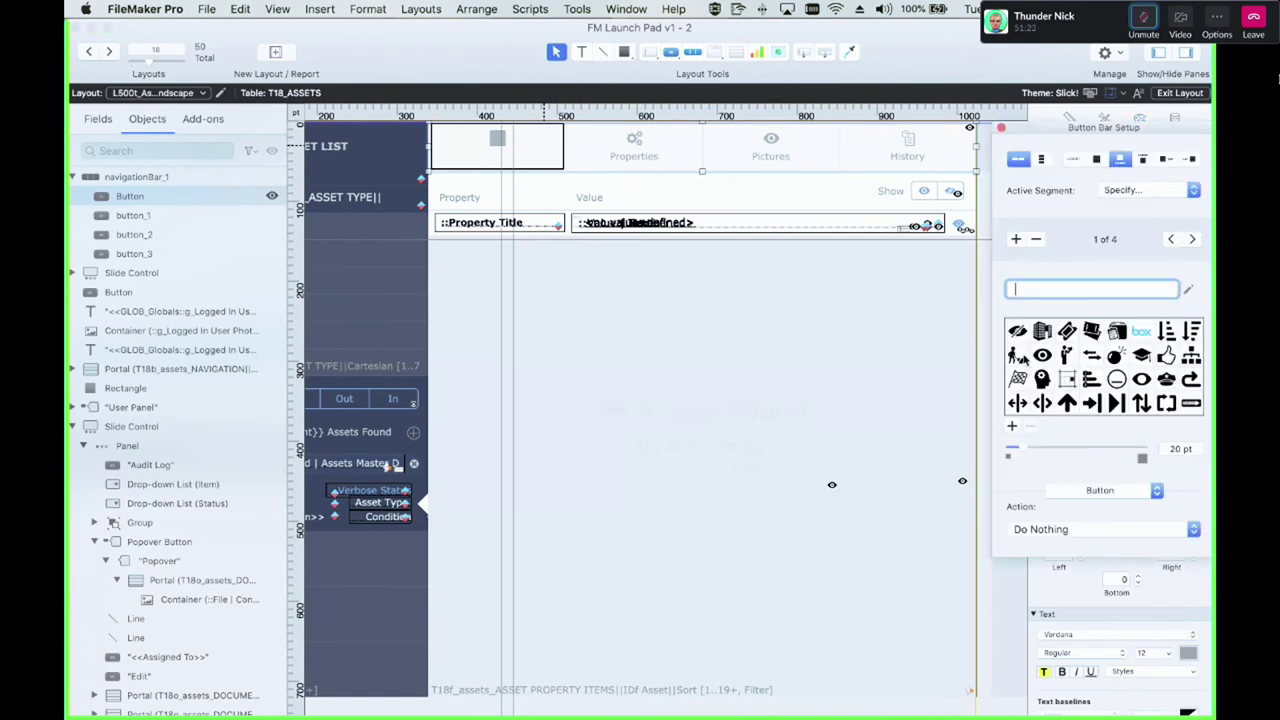
scroll(1081, 369, down, 5)
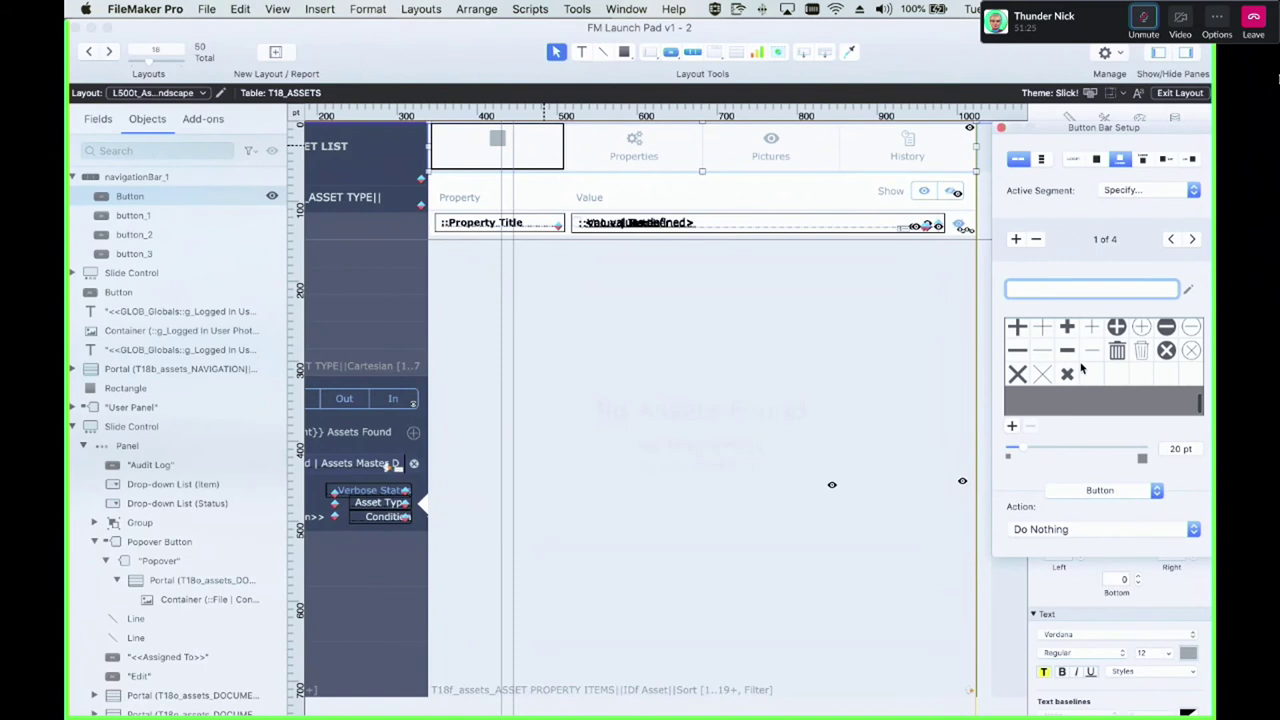
scroll(1146, 393, down, 10)
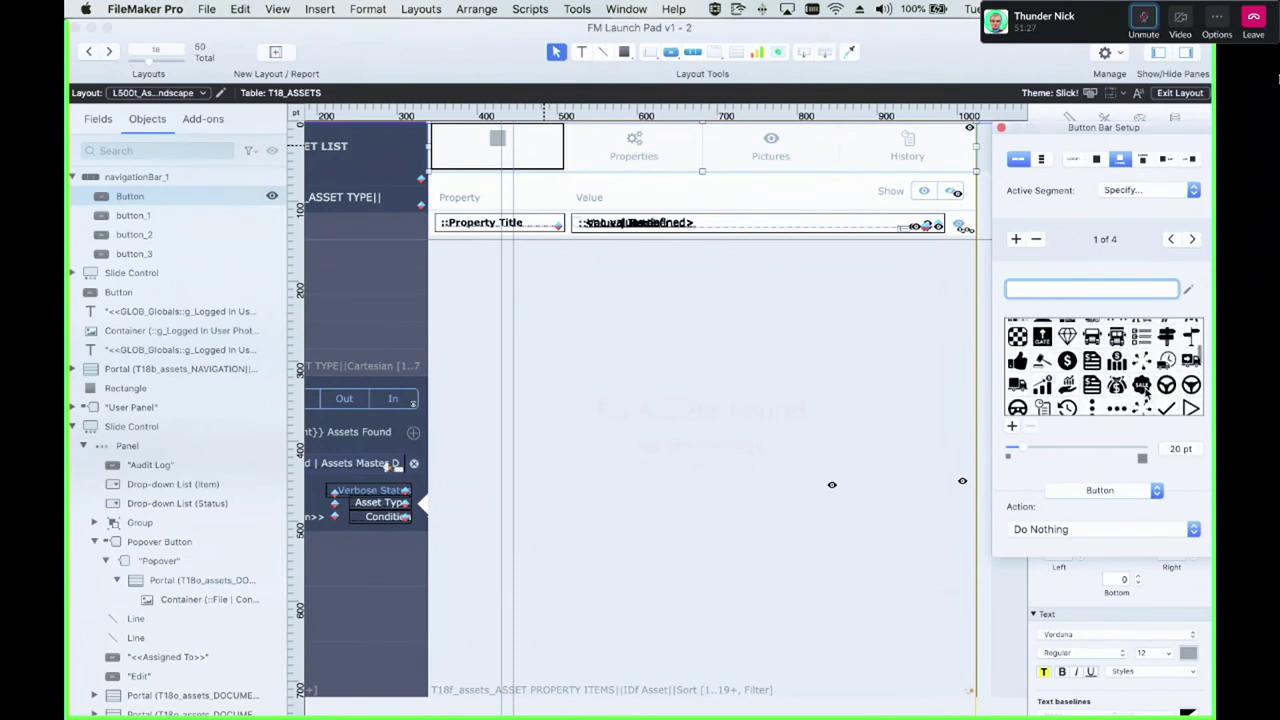
scroll(1146, 395, down, 10)
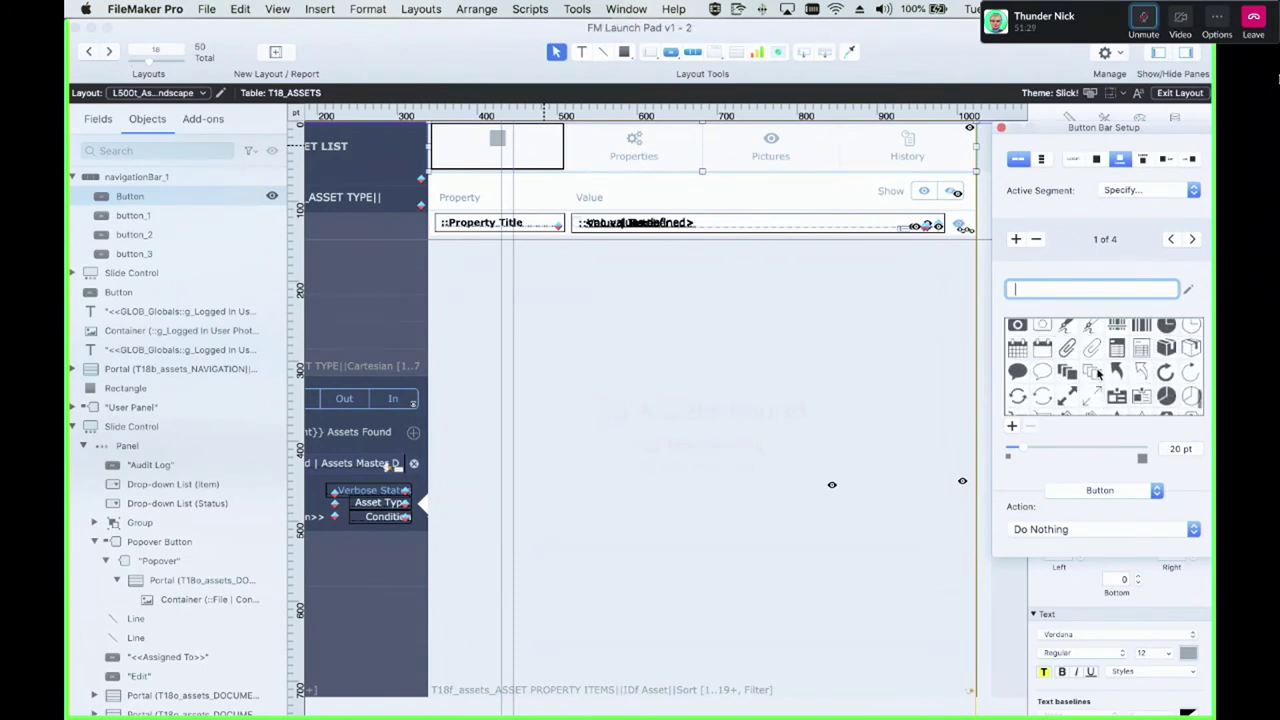
scroll(1097, 373, down, 10)
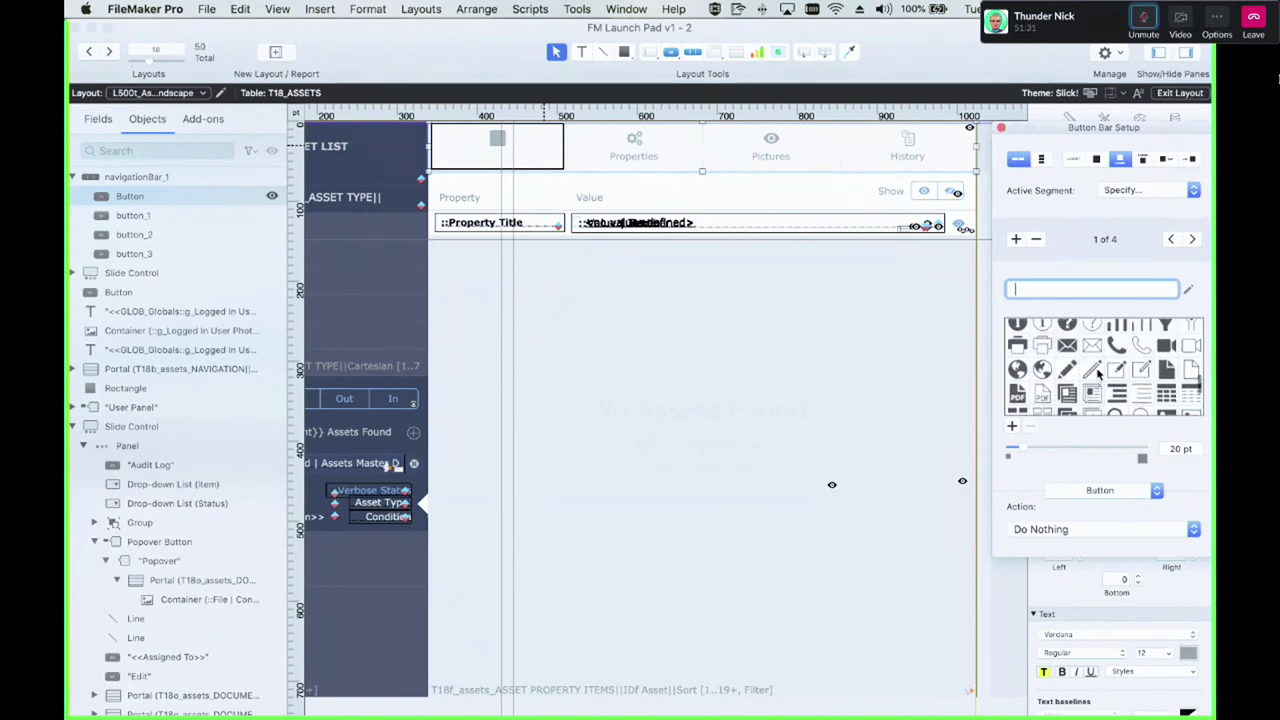
click(1018, 360)
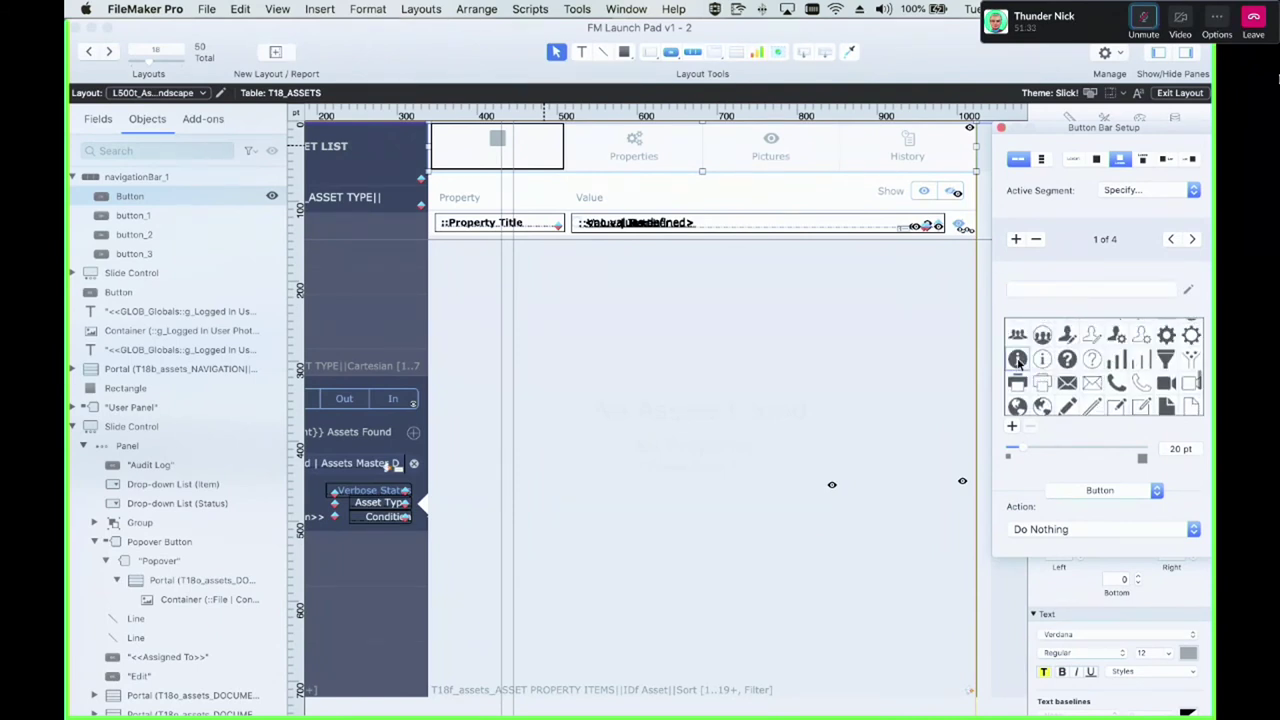
Specify the first segment's label as the calculation T18_ASSETS::Item
click(1188, 291)
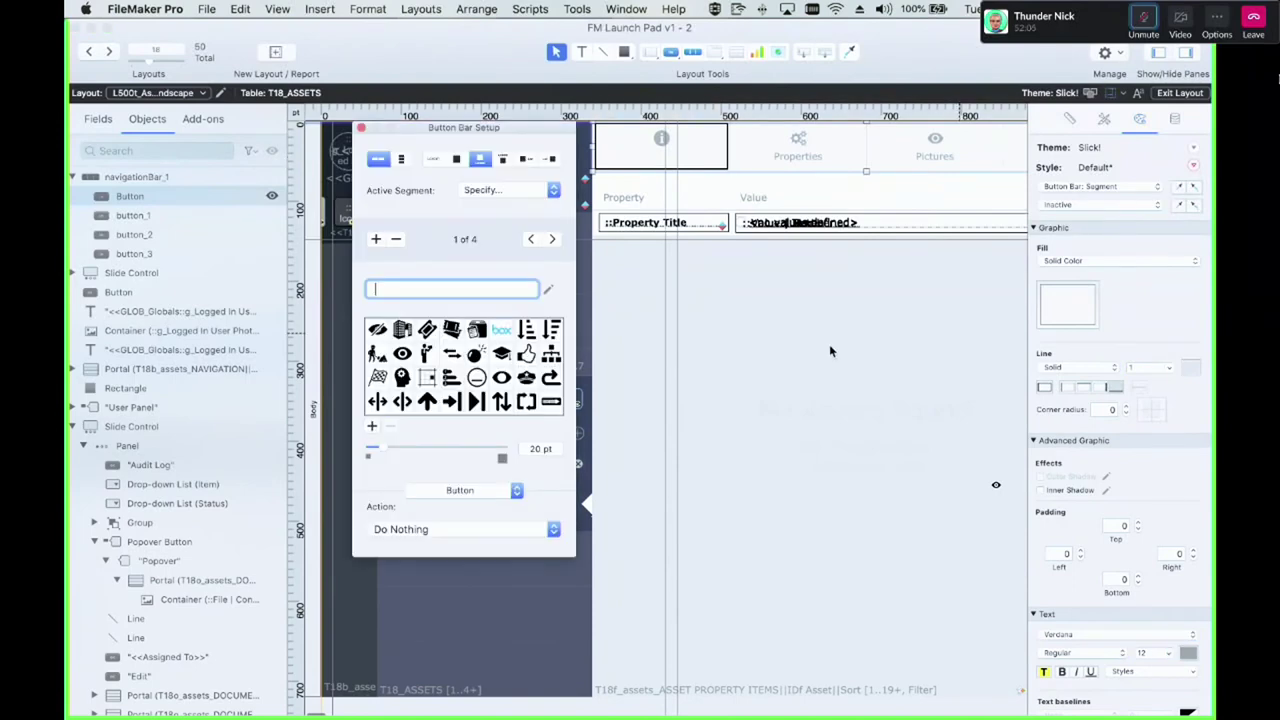
click(548, 290)
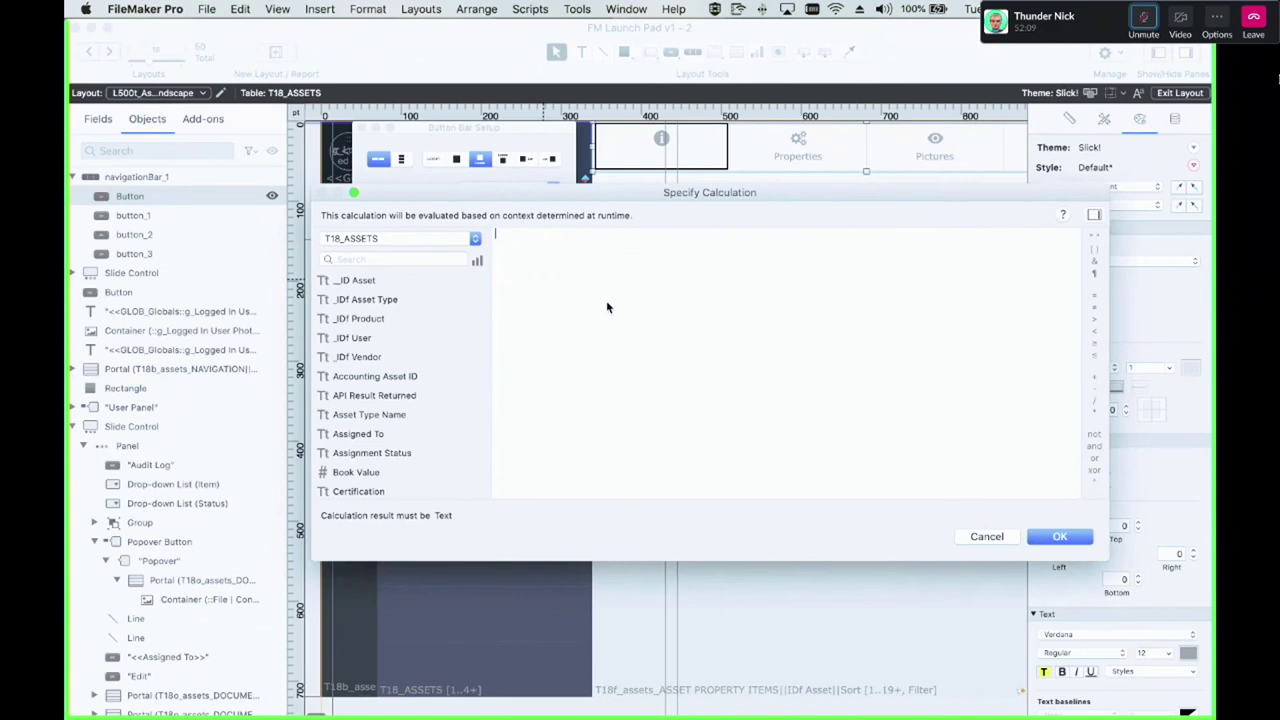
text(item)
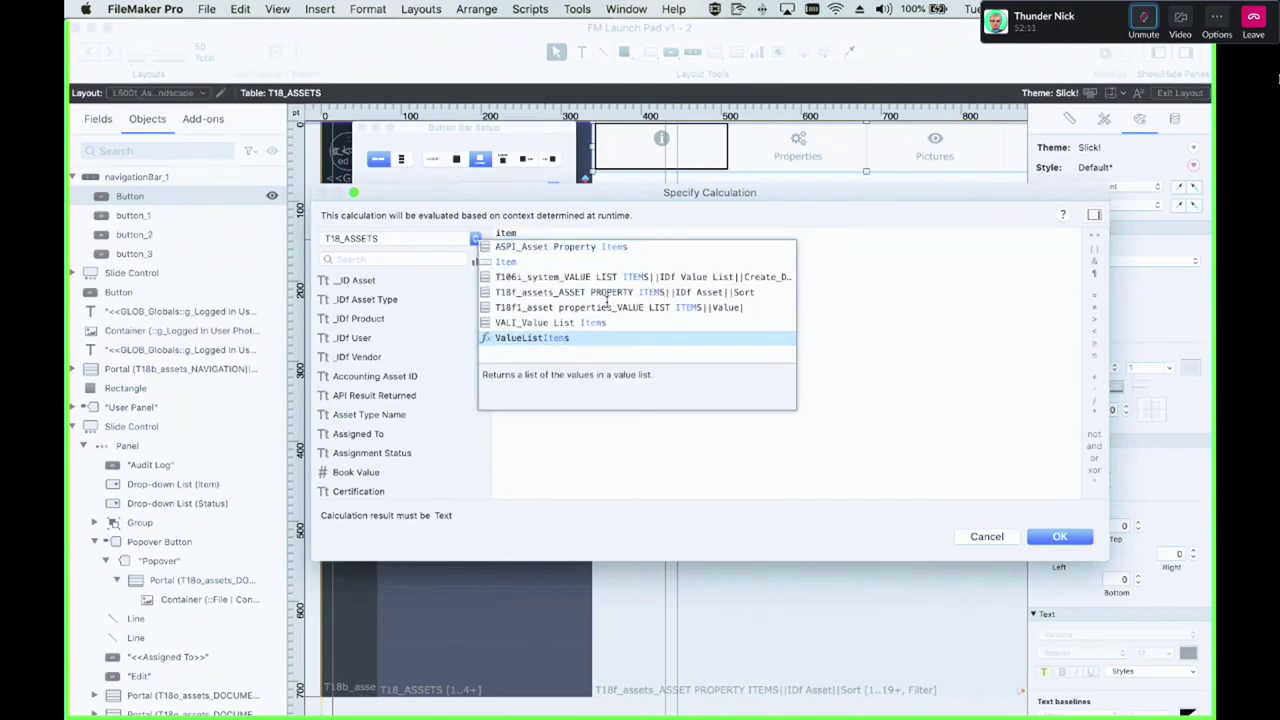
key(Up)
key(Up)
key(Up)
key(Up)
key(Up)
key(Return)
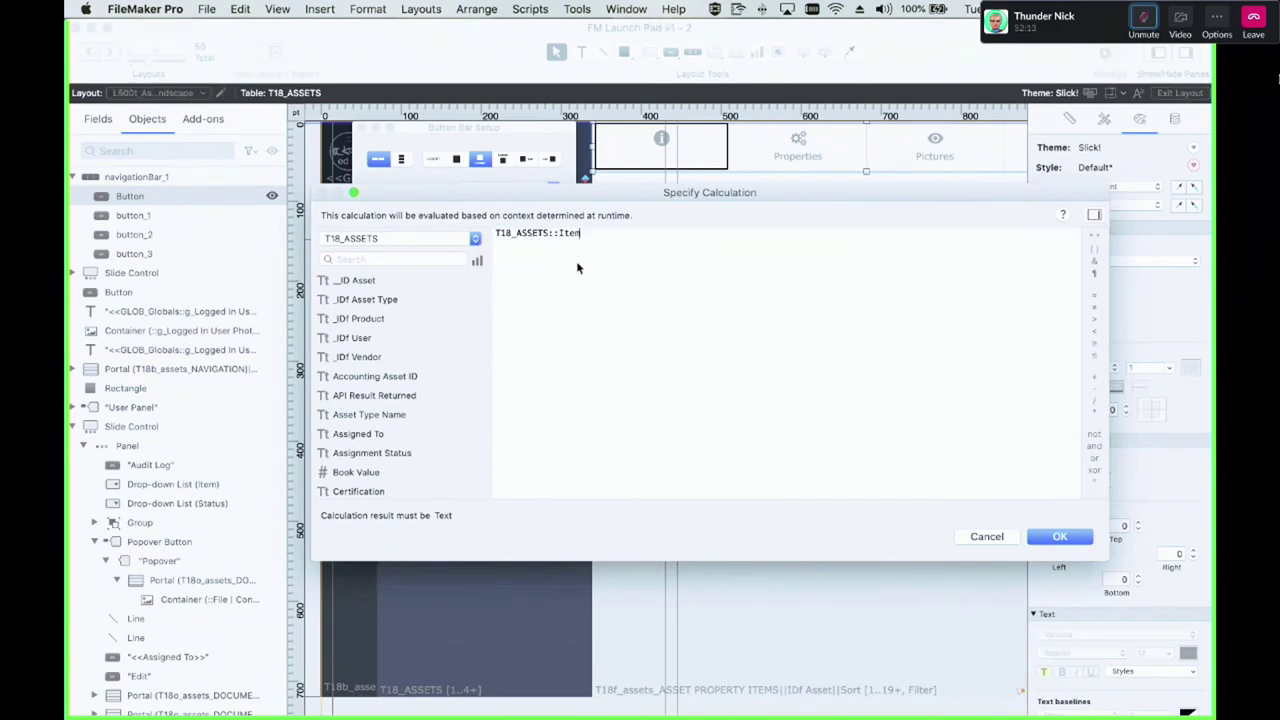
key(Return)
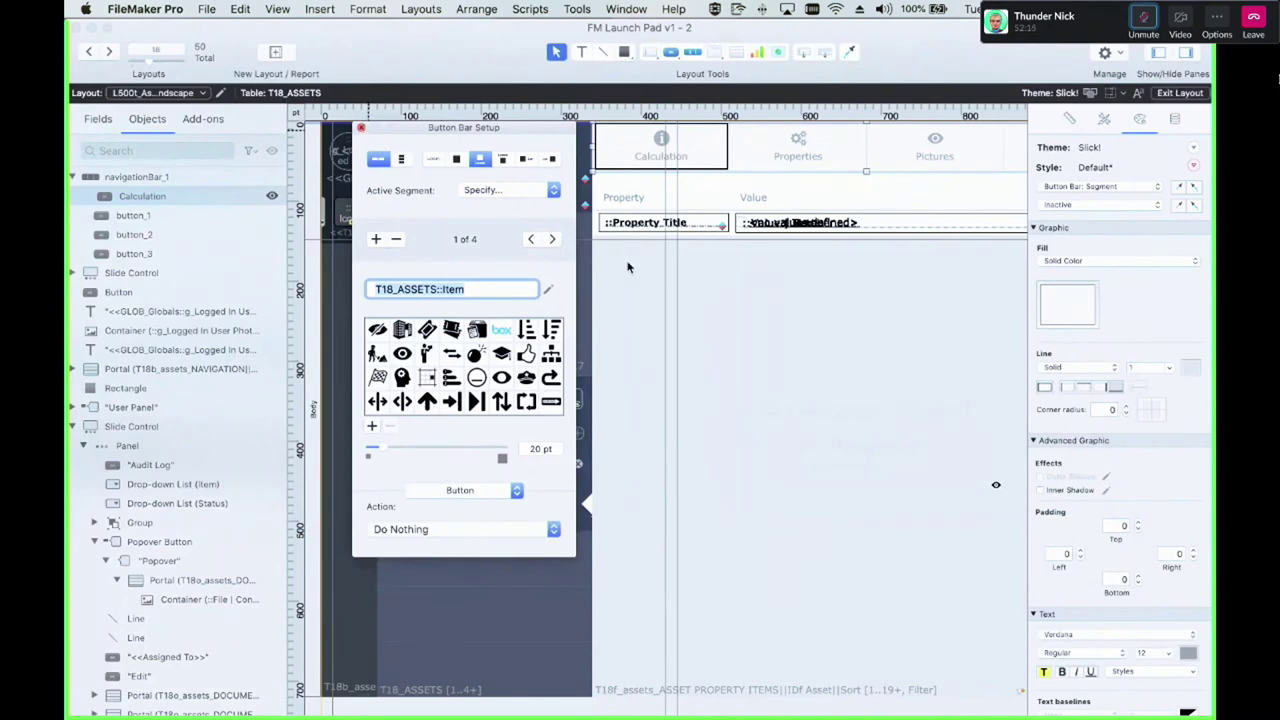
Check the new segment's label in Browse mode on several cell phone assets, then return to Layout mode
click(687, 261)
key(super+b)
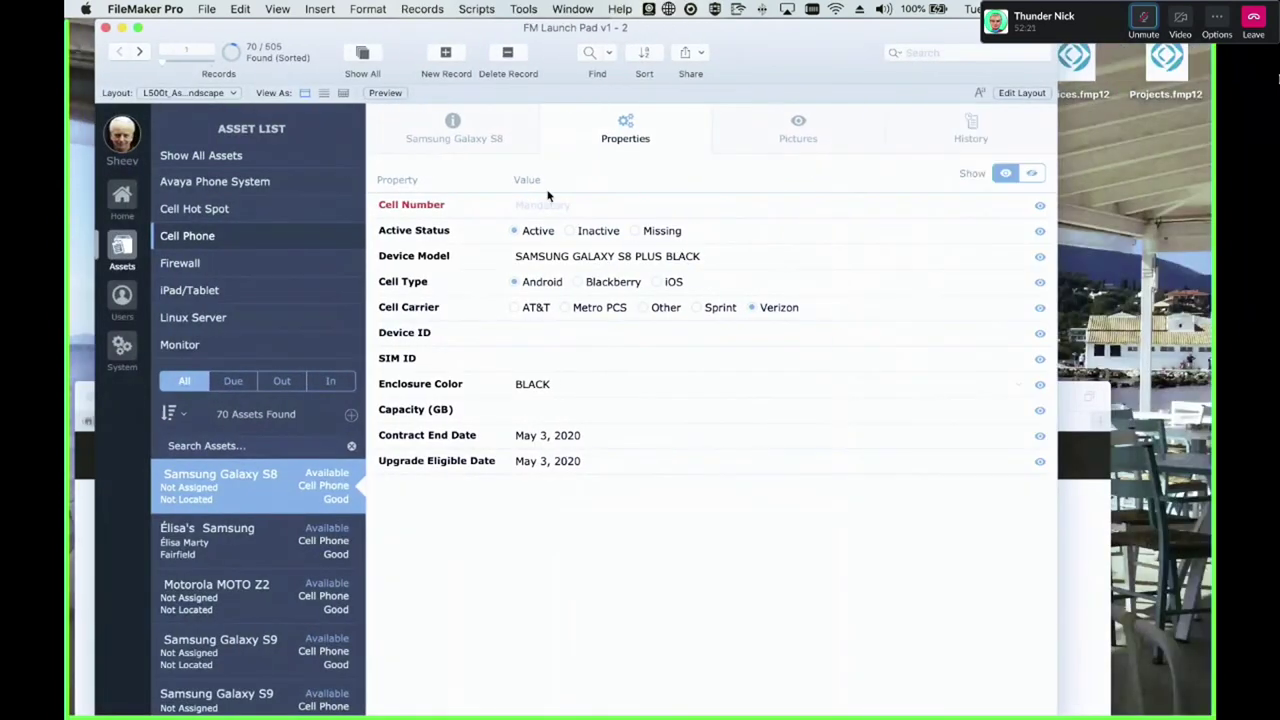
click(226, 531)
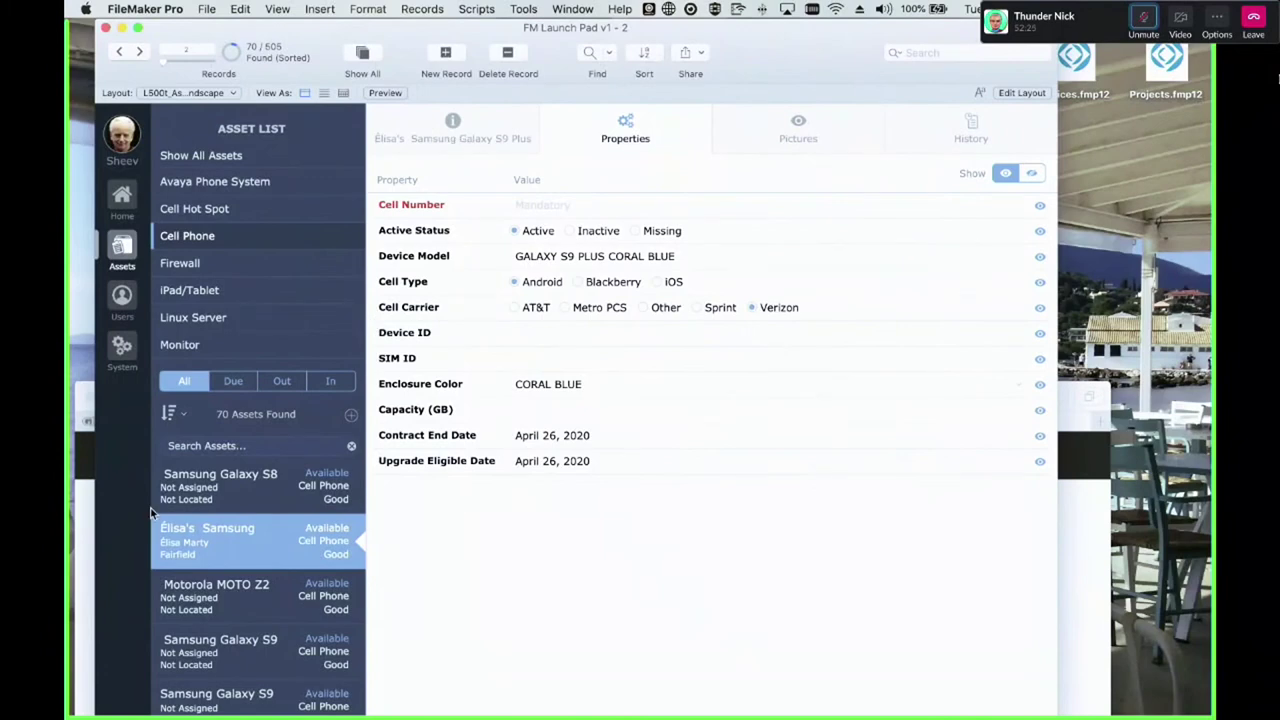
click(212, 599)
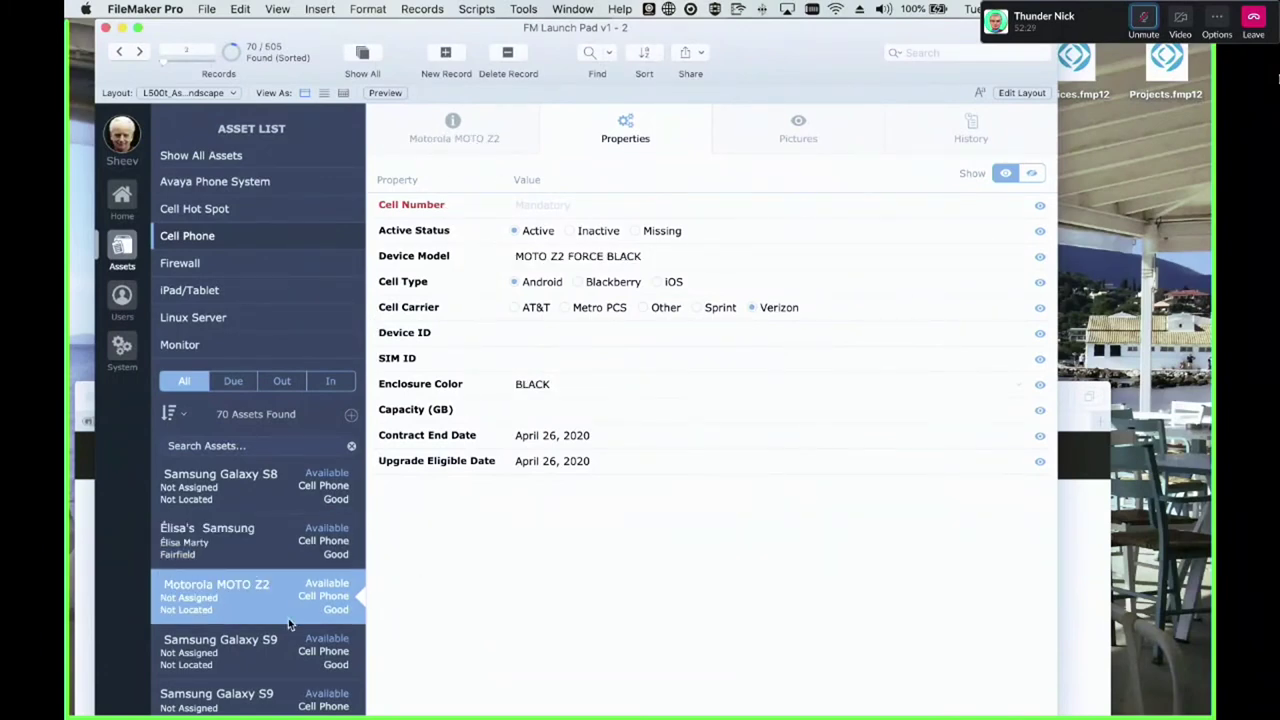
click(279, 650)
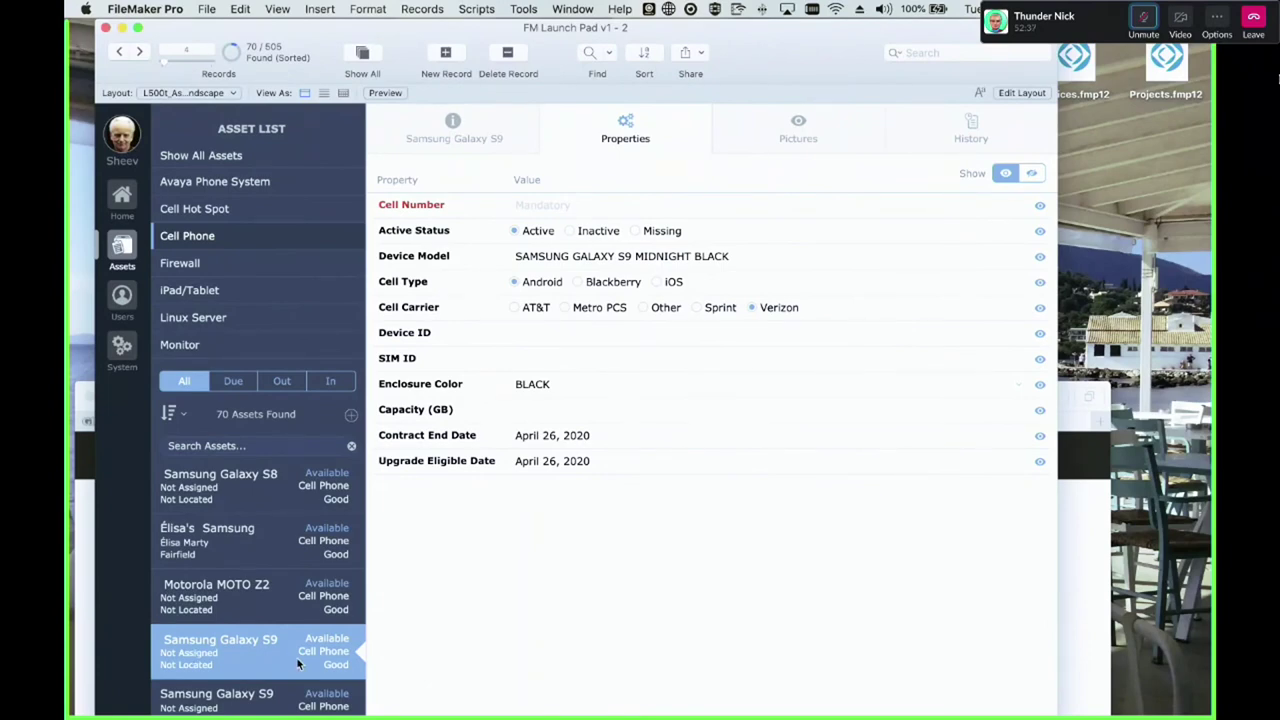
key(super+l)
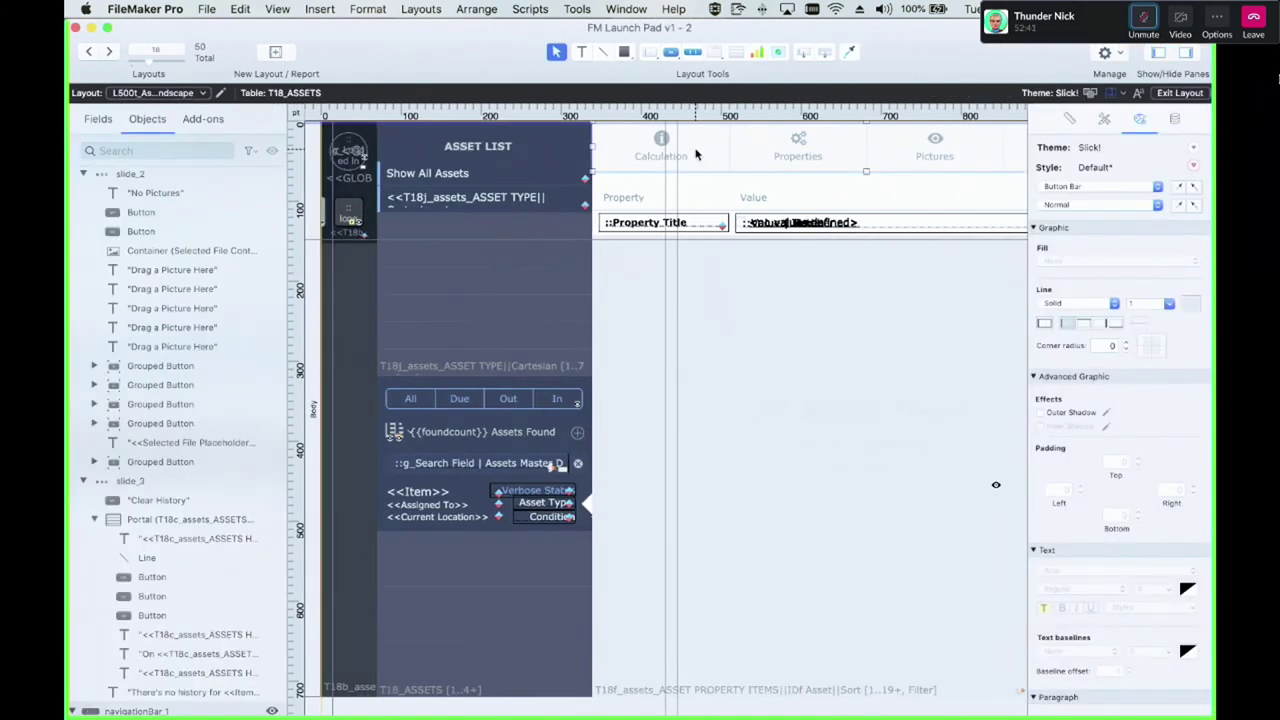
Rename the button bar's History segment object button_4 and its Pictures segment object button_3
click(697, 154)
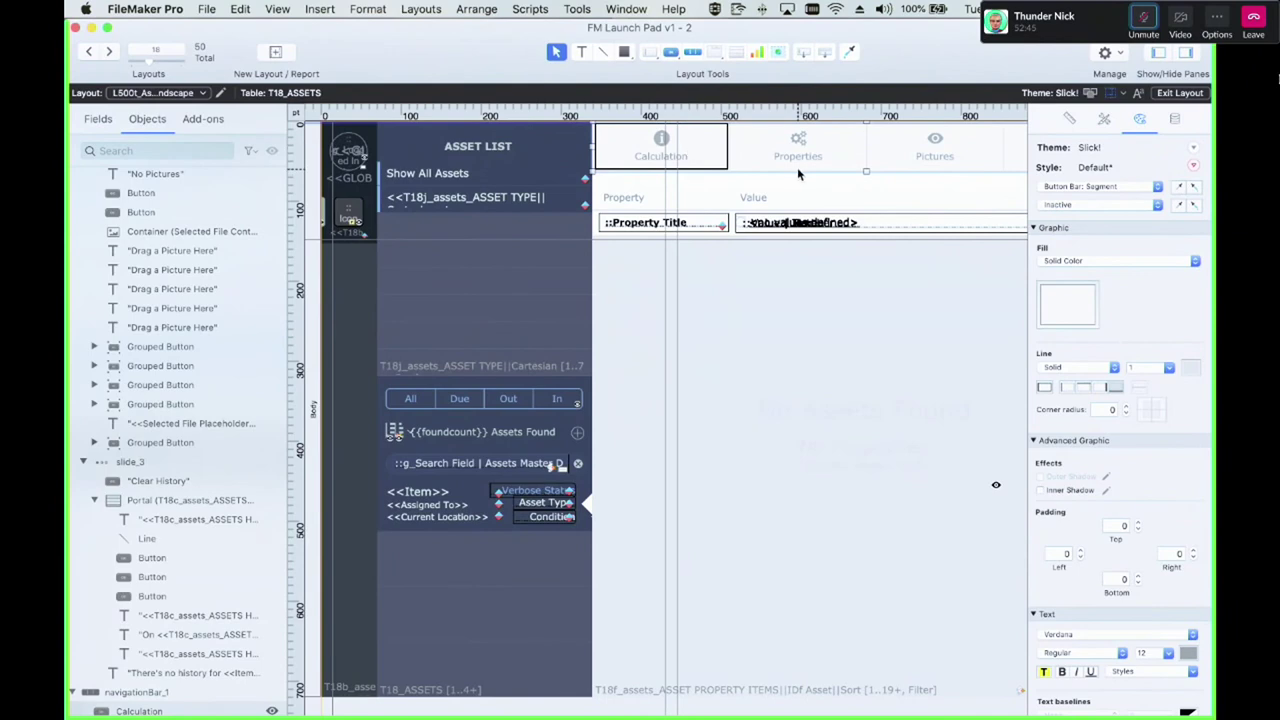
scroll(797, 167, right, 5)
click(840, 157)
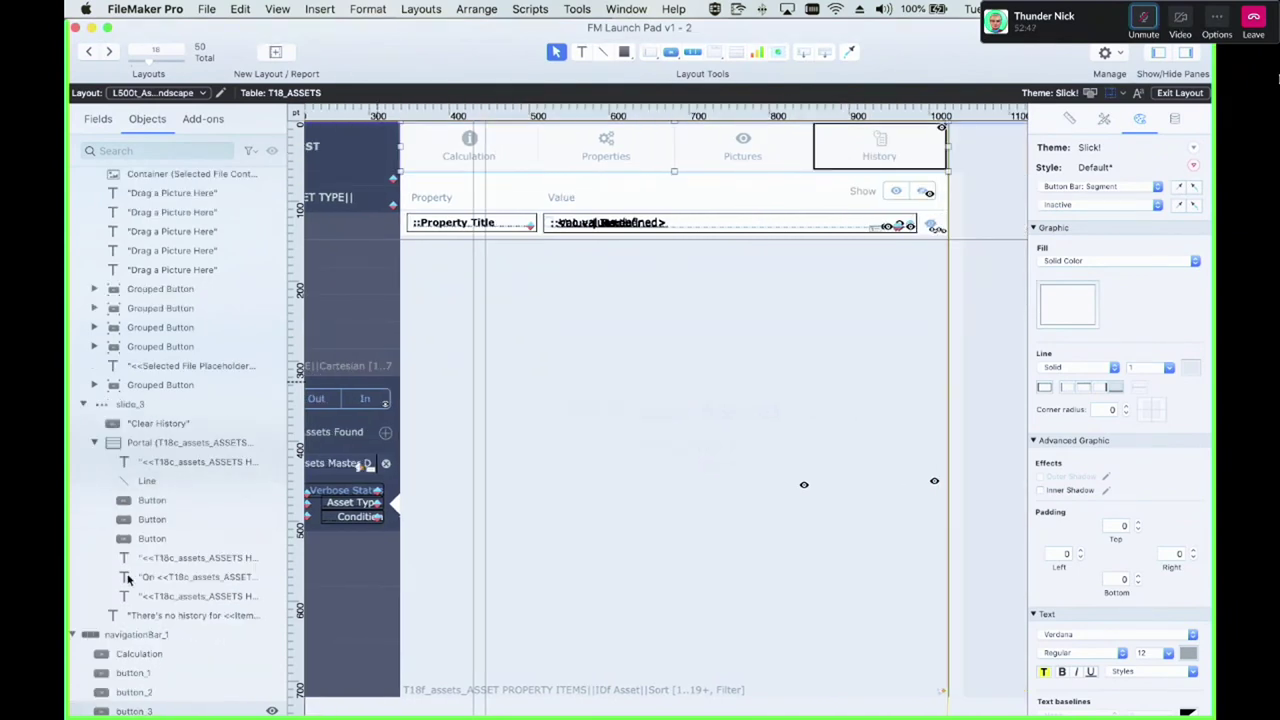
scroll(130, 590, down, 3)
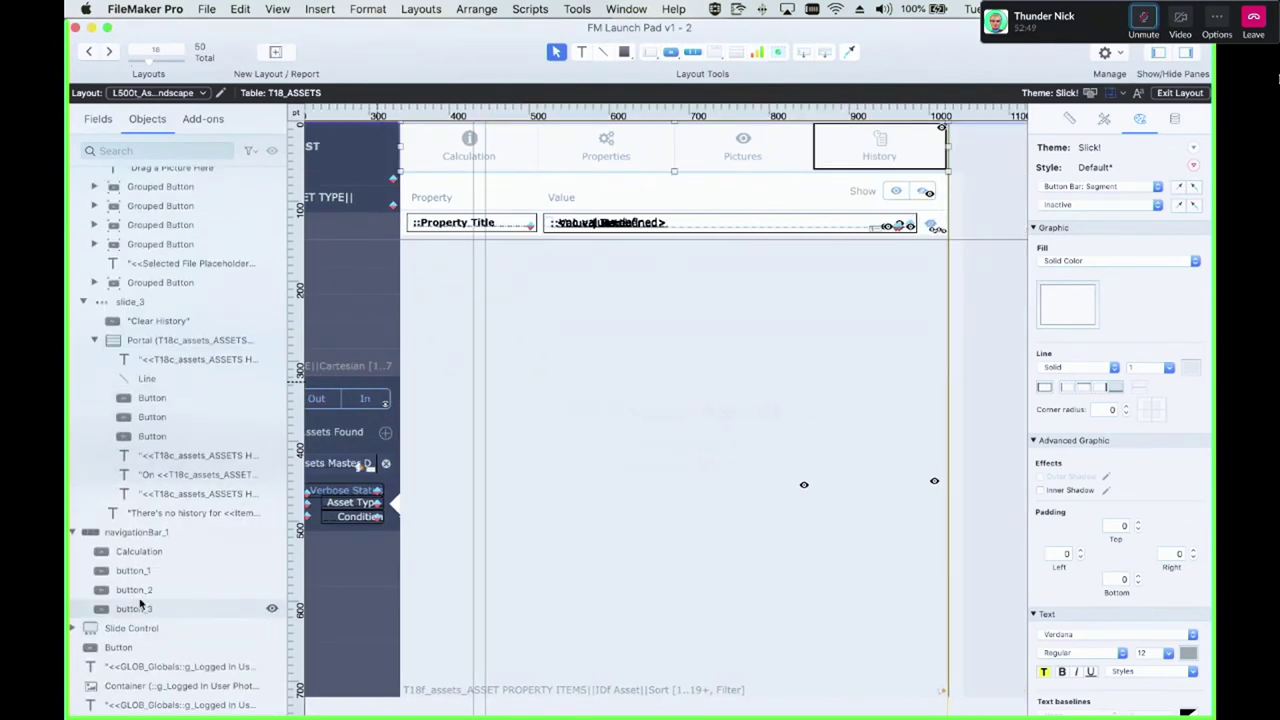
click(140, 551)
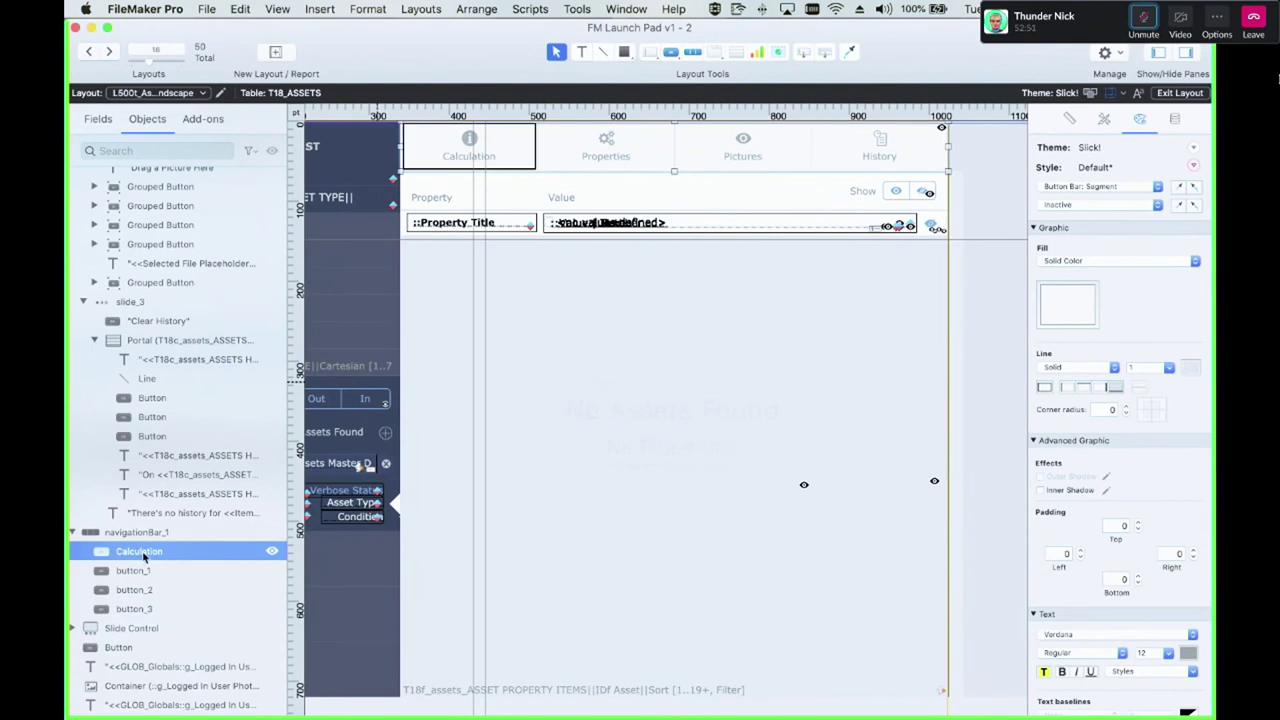
click(155, 609)
double_click(160, 610)
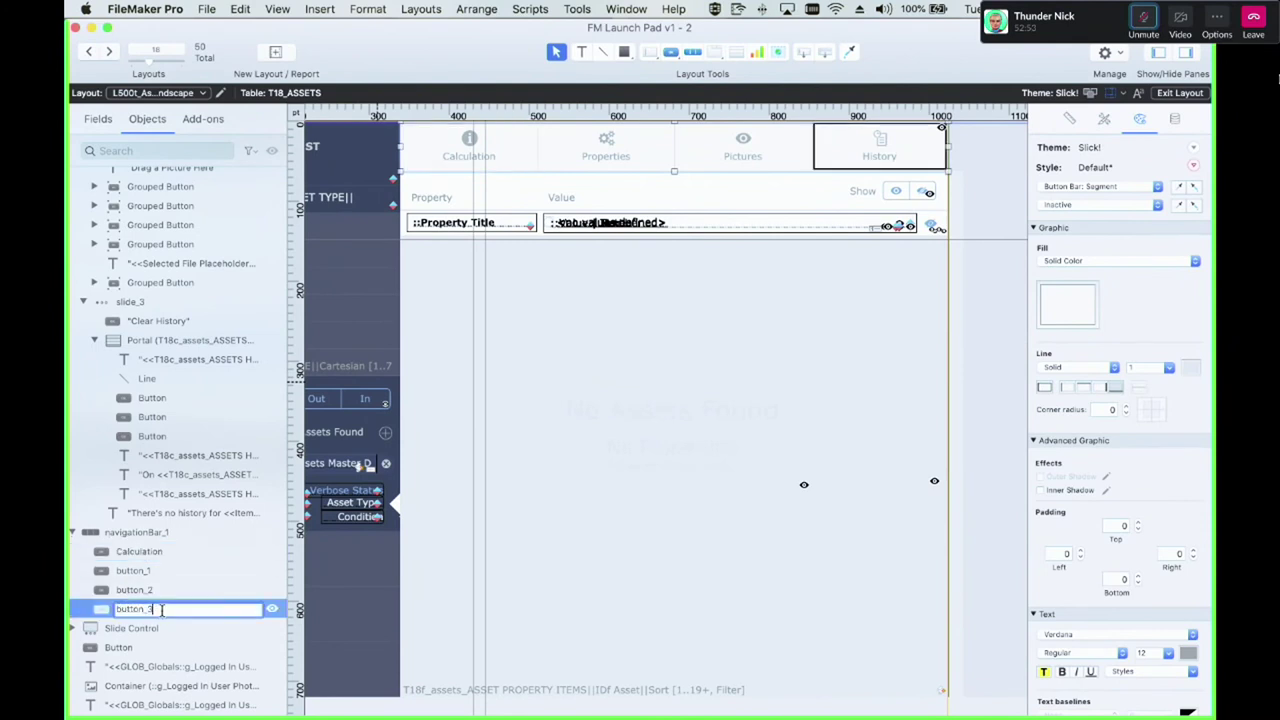
text(4)
click(157, 590)
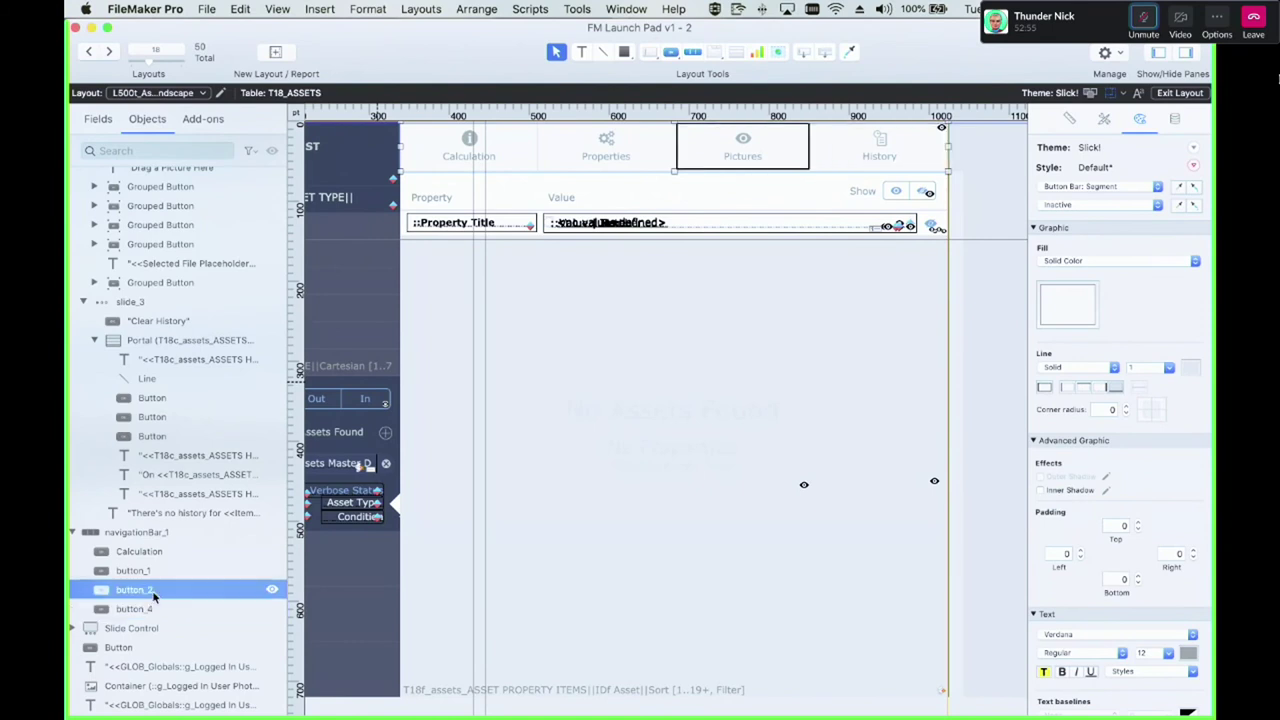
double_click(158, 590)
text(3)
key(Return)
Rename the Properties segment object button_2 and the new first segment object button_1
click(152, 571)
double_click(152, 572)
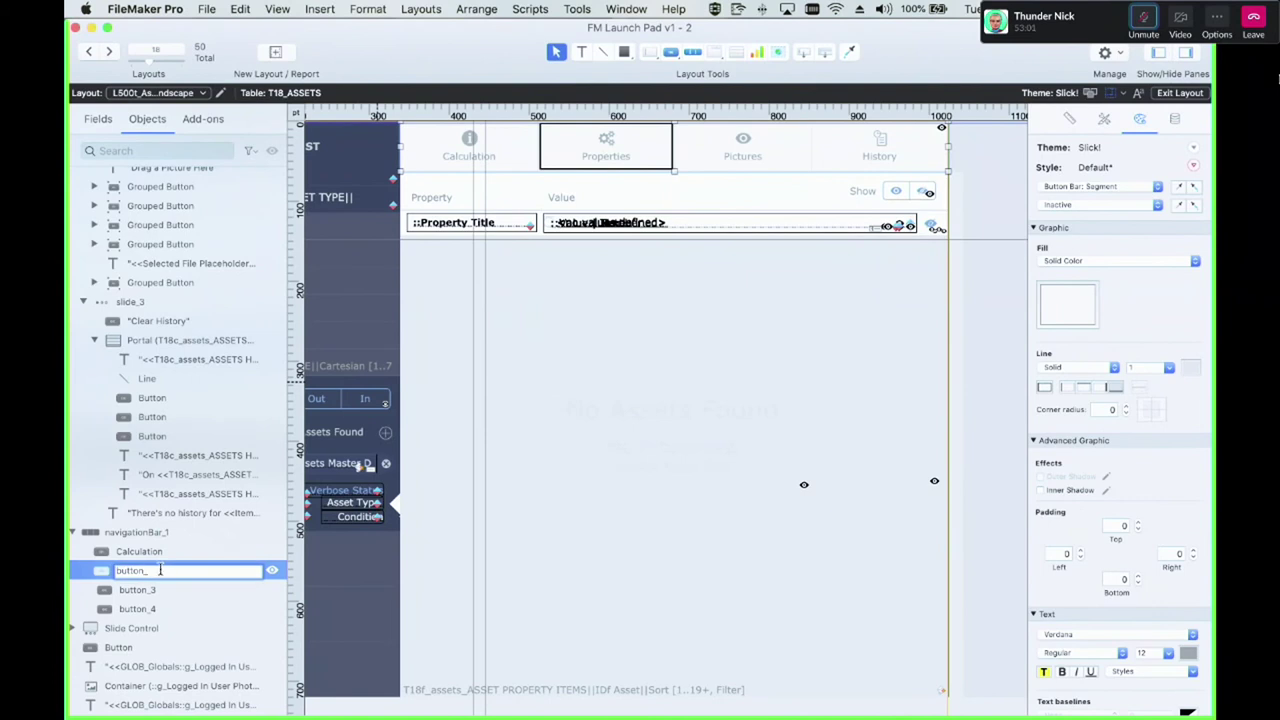
text(2)
key(Return)
click(165, 556)
double_click(161, 553)
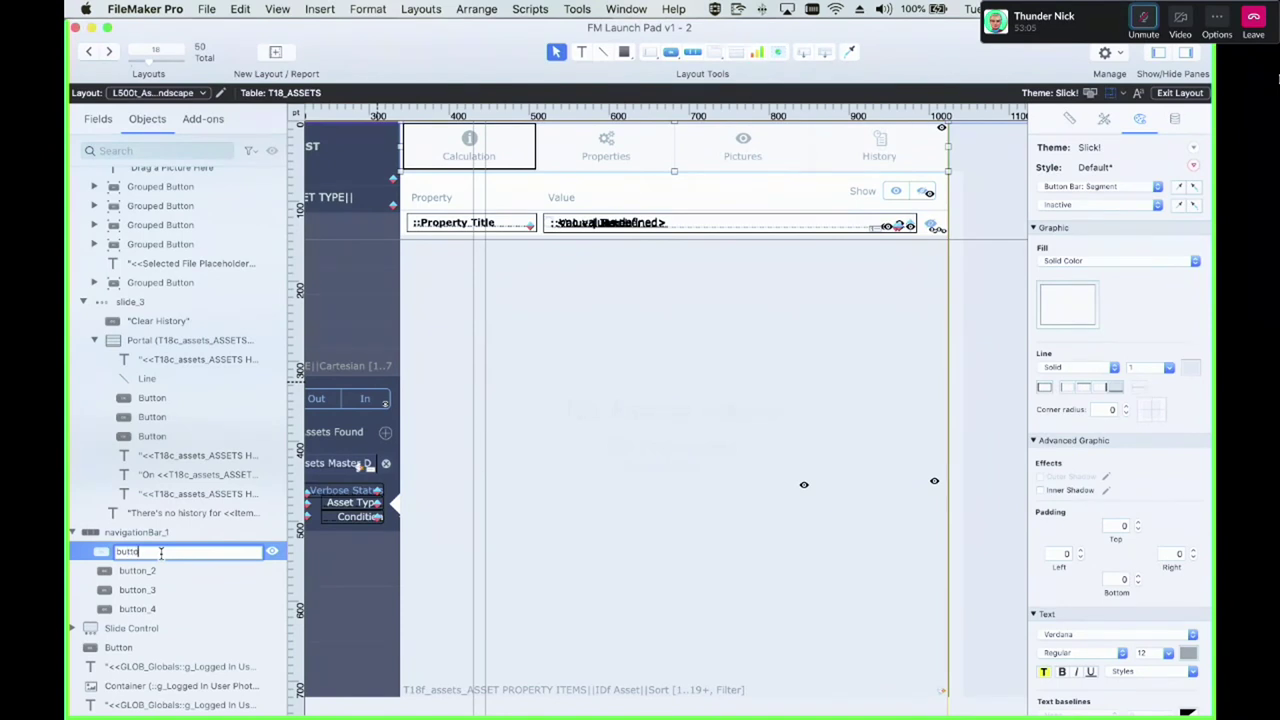
key(Return)
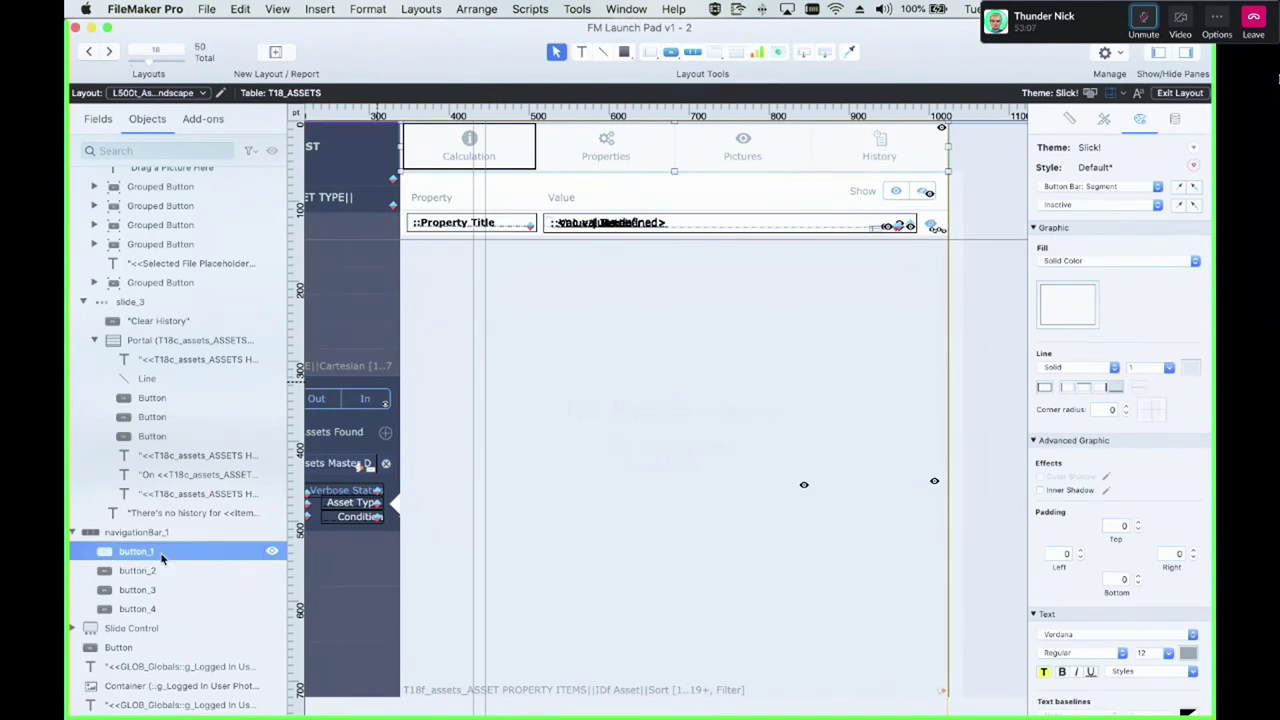
Show the slide control's navigation dots, add a slide panel and move the new panel to the first position
click(538, 180)
double_click(538, 180)
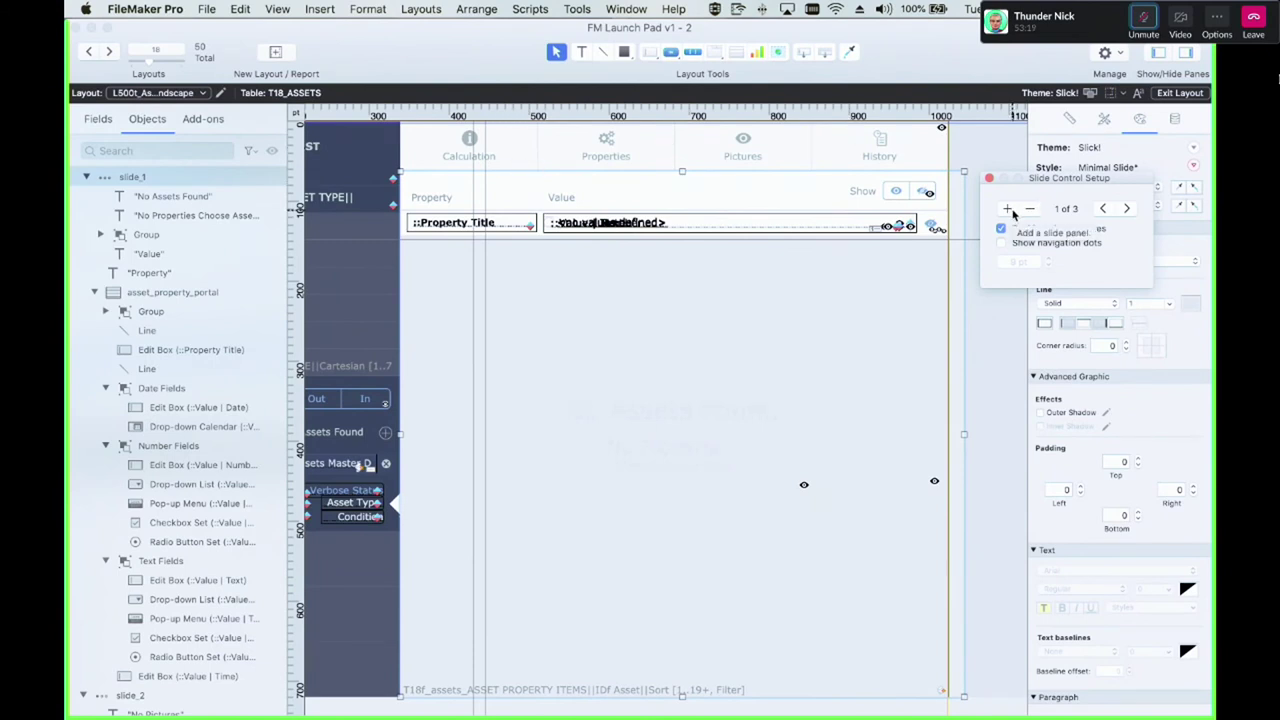
click(1001, 243)
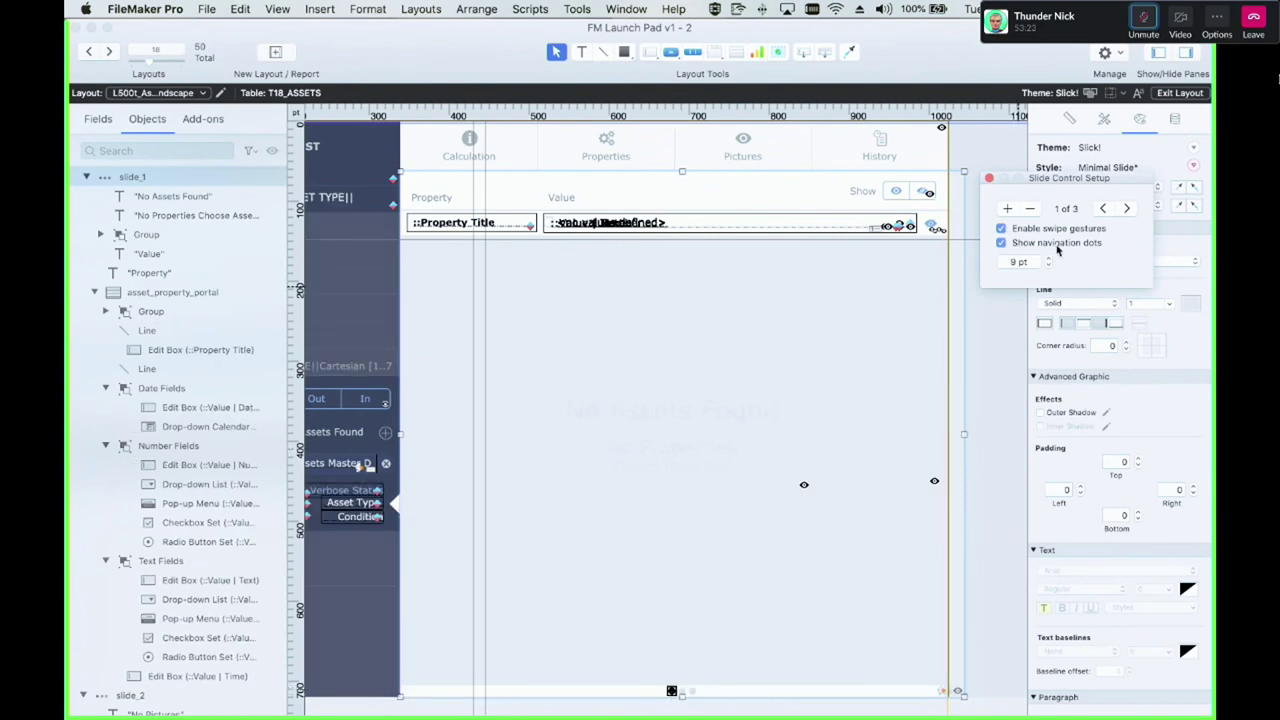
click(1010, 208)
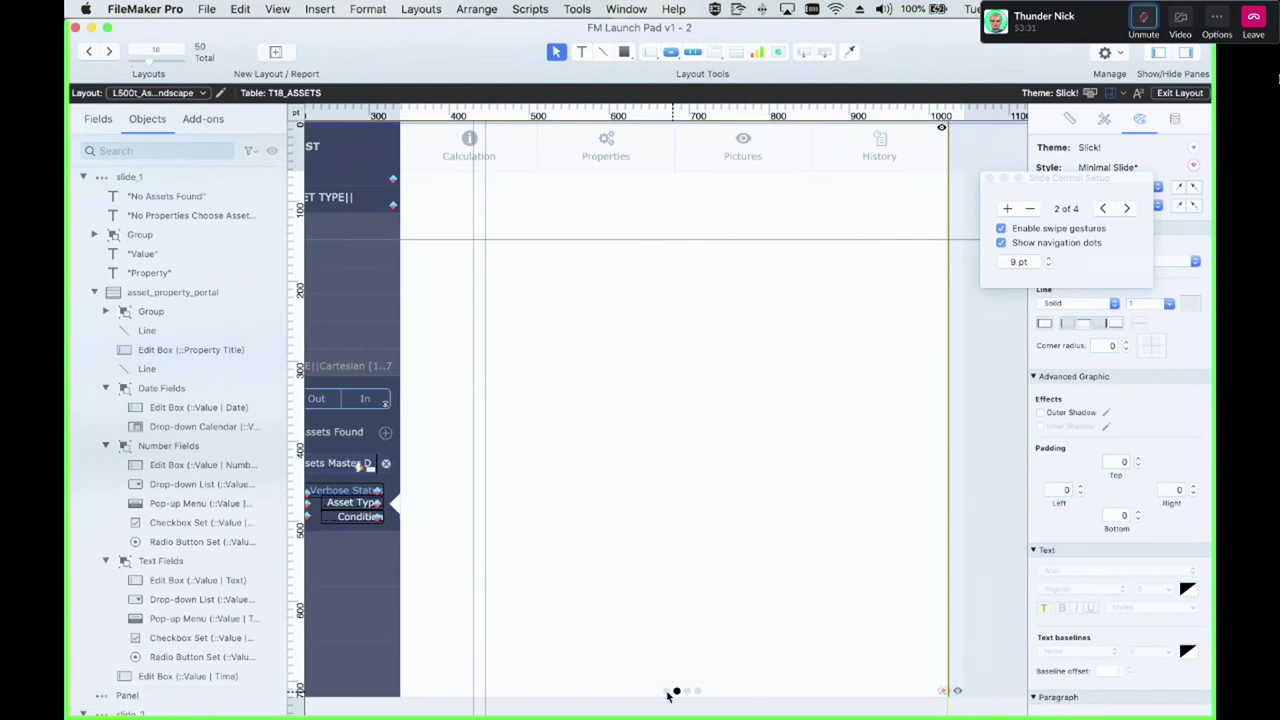
click(665, 692)
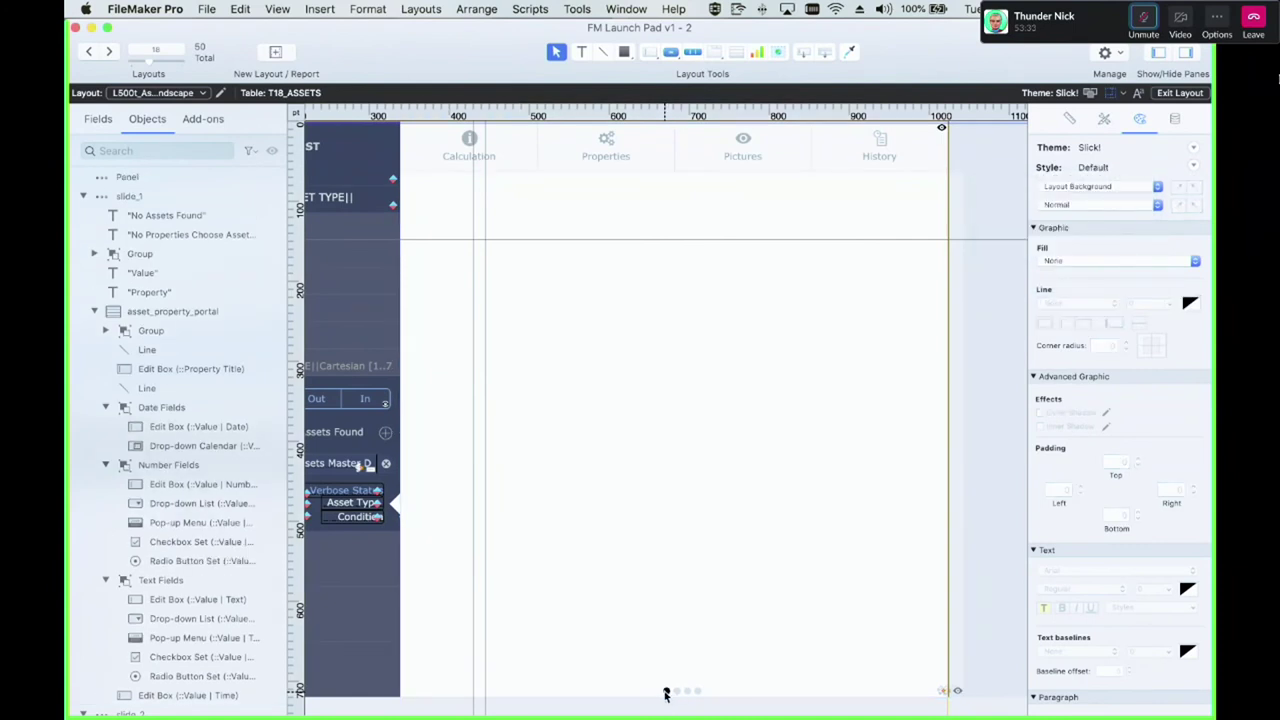
click(665, 692)
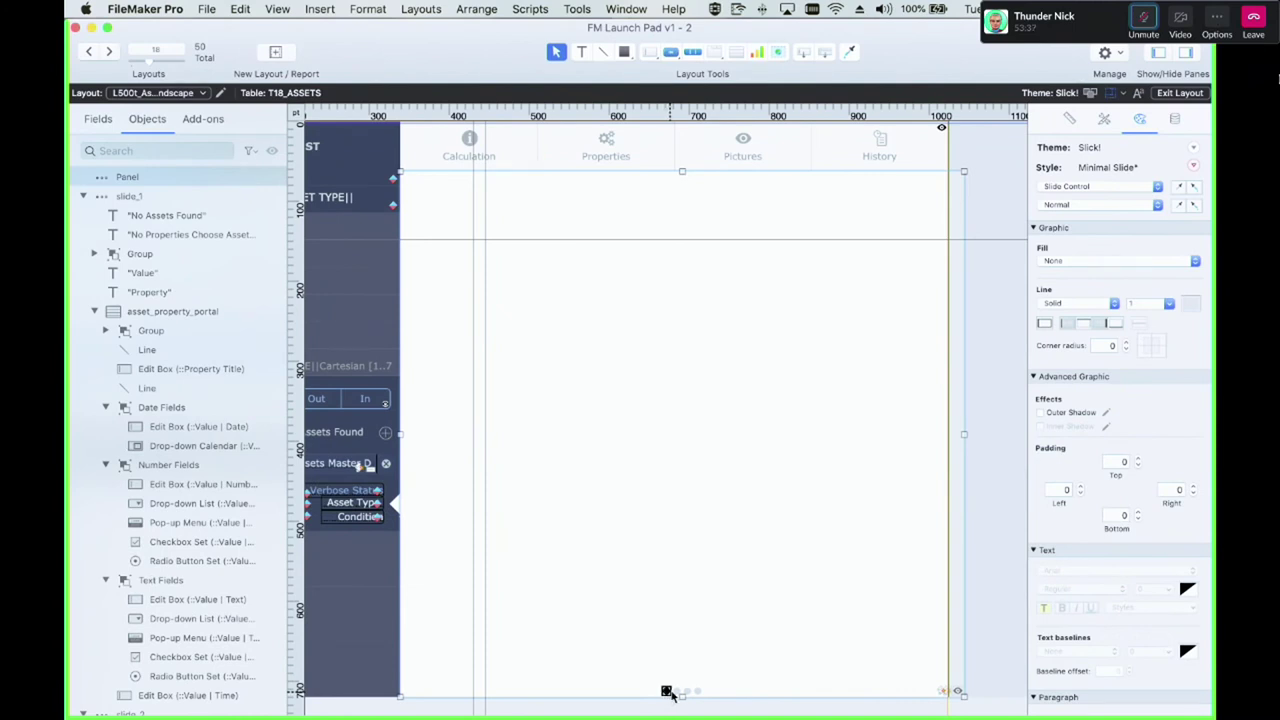
Turn off the slide control's navigation dots and go through its panels, ending on the blank first one
double_click(655, 640)
click(1020, 246)
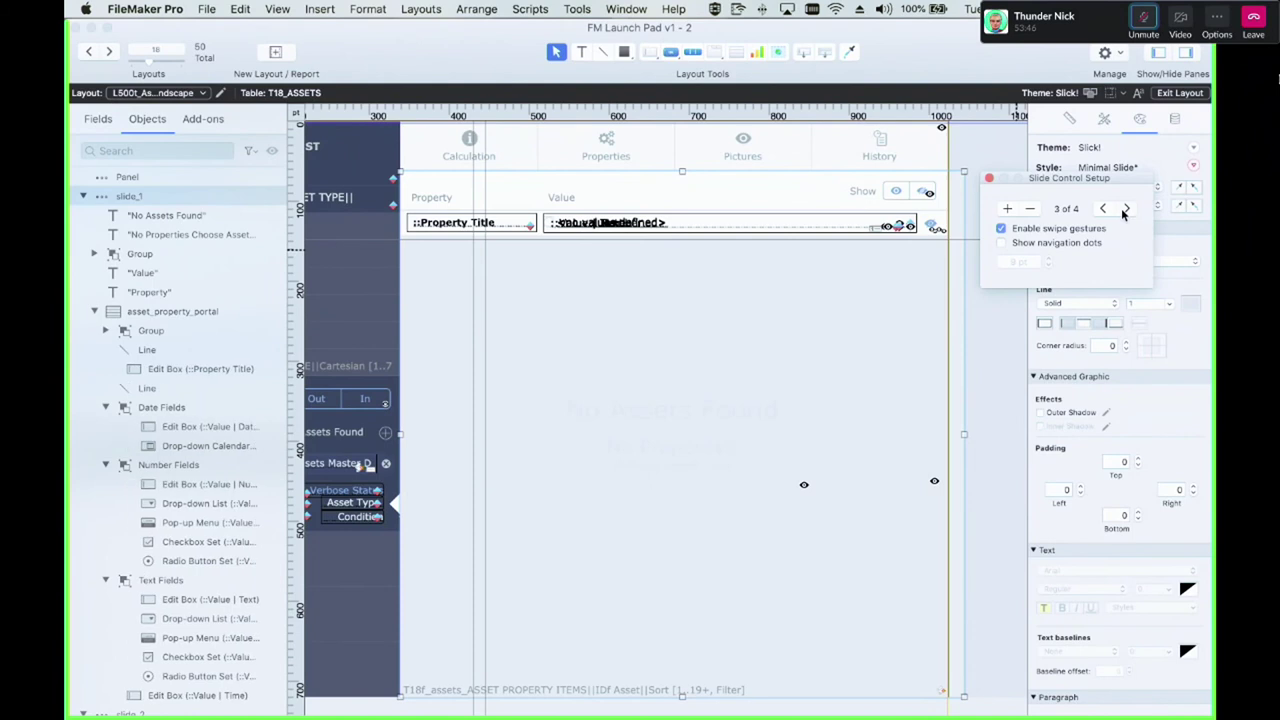
click(1124, 211)
click(1124, 211)
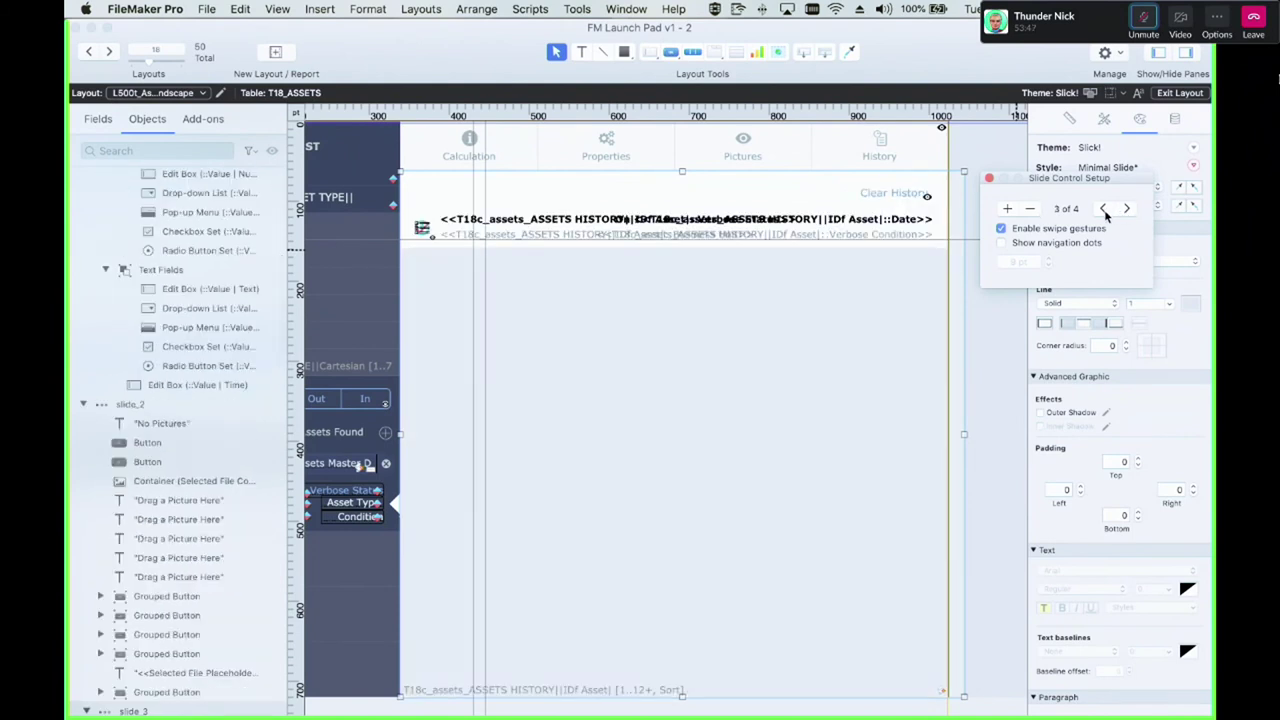
click(1104, 211)
click(1104, 211)
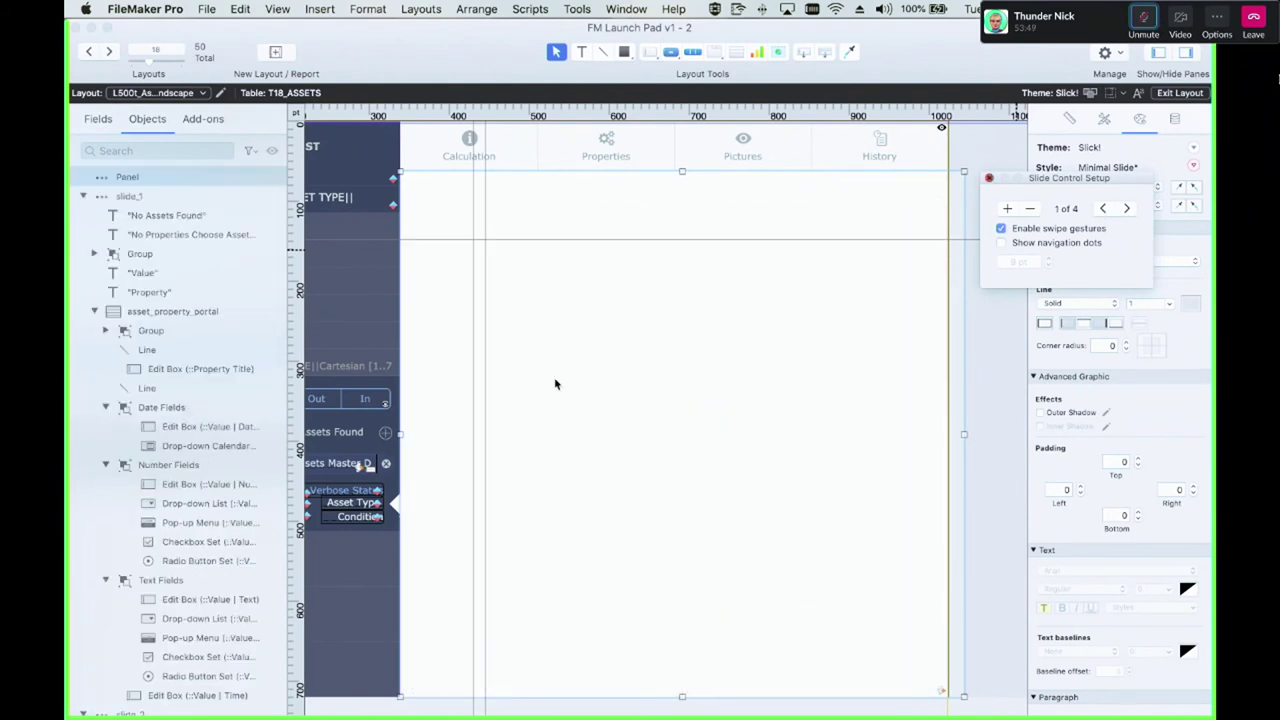
key(Escape)
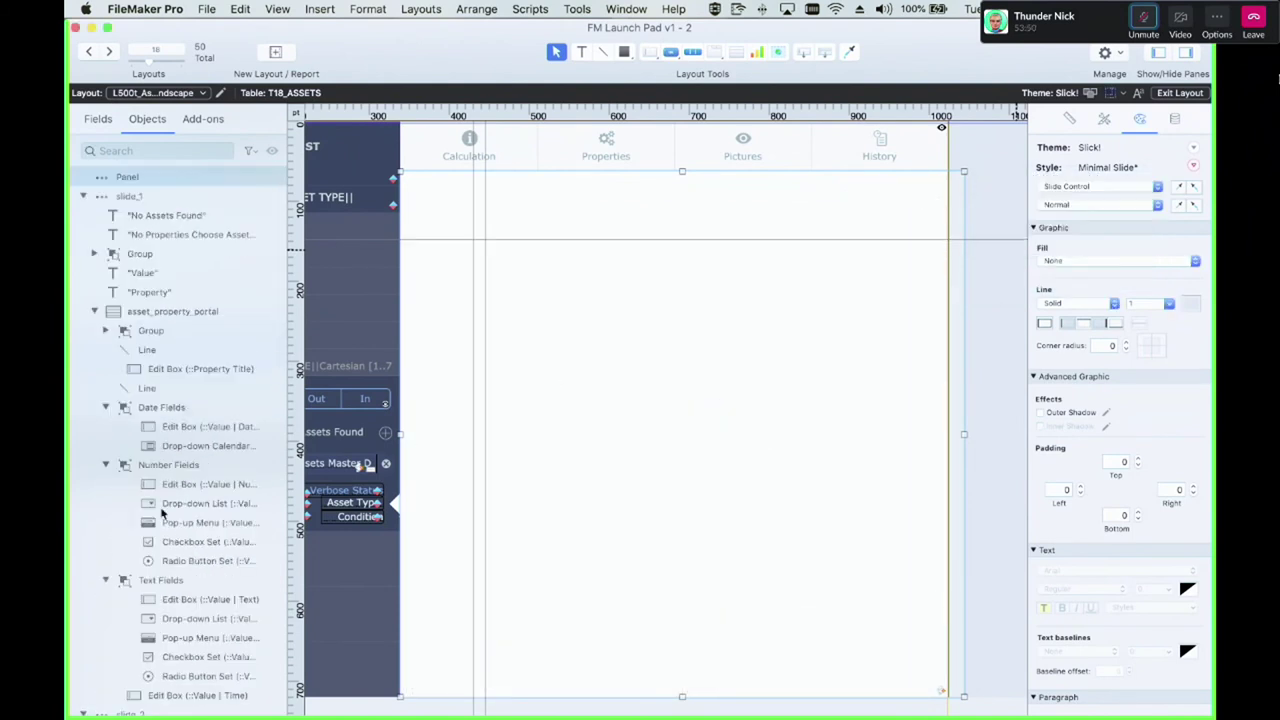
Collapse slide_1, slide_2 and slide_3 in the object list
click(83, 196)
click(84, 215)
click(85, 234)
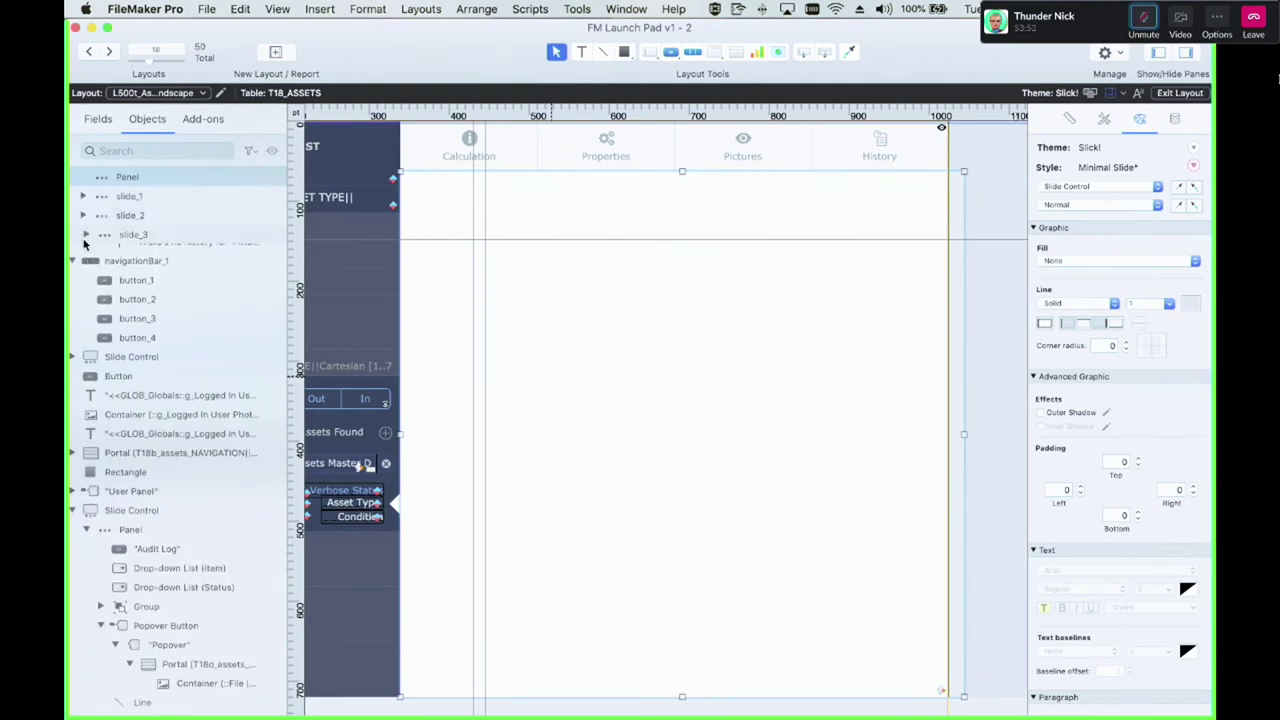
Rename the slide control's last panel slide_4 and the panel just before it slide_3
scroll(174, 259, up, 1)
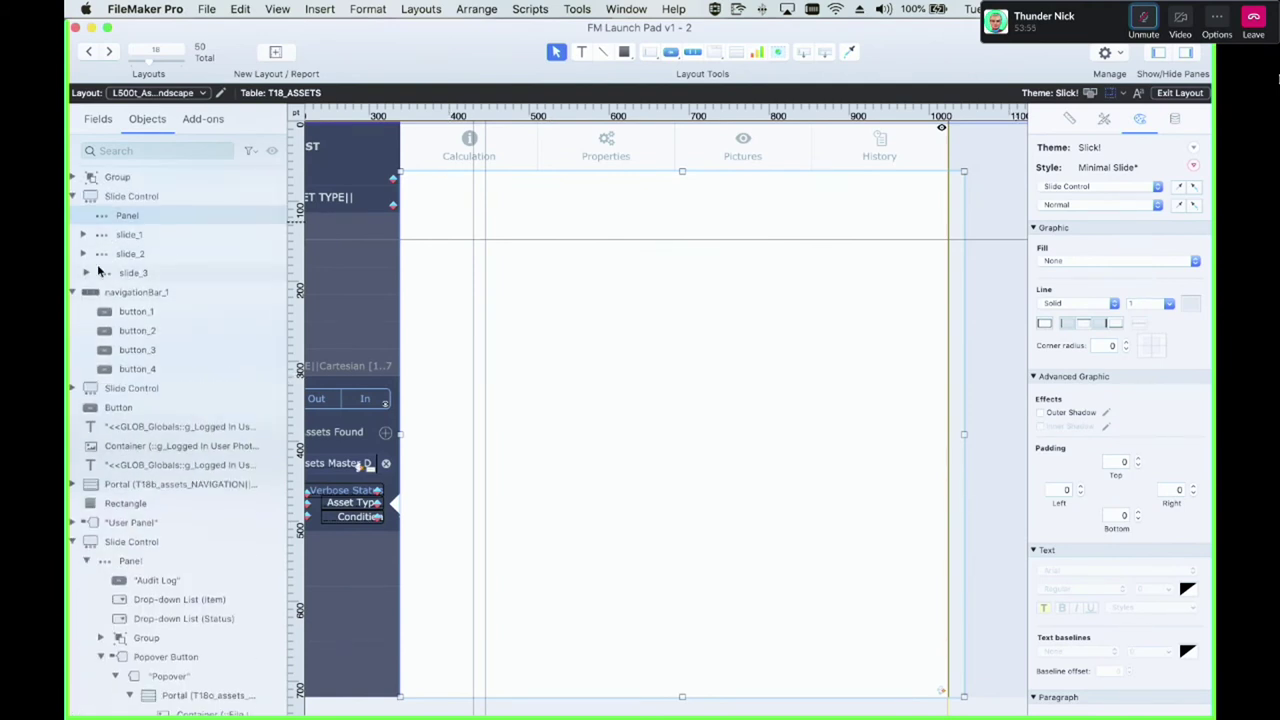
click(129, 274)
click(140, 254)
click(143, 233)
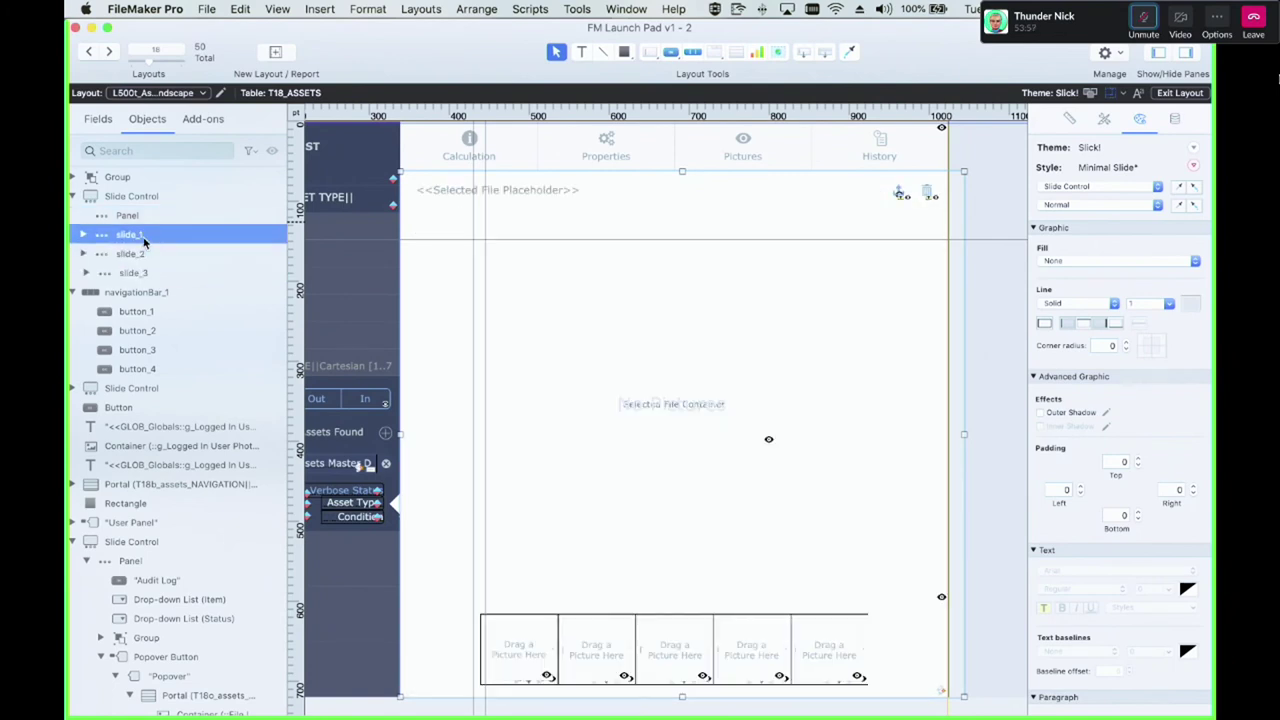
click(142, 219)
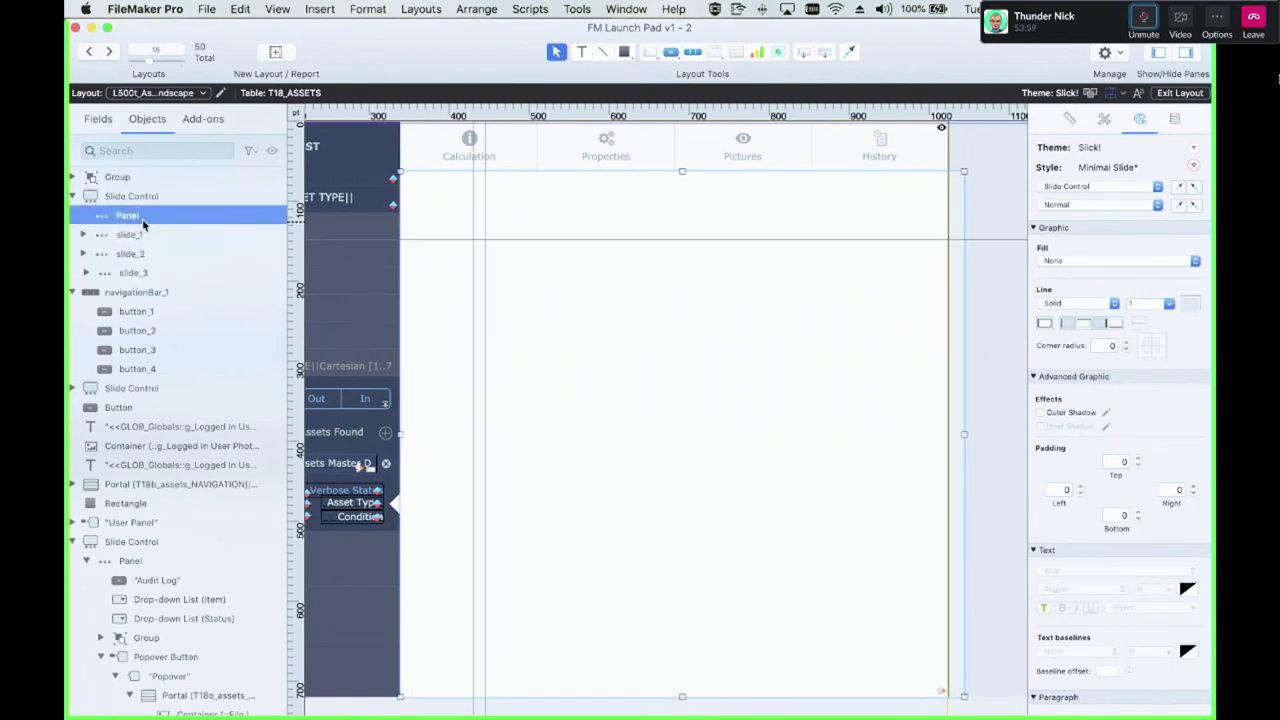
click(141, 275)
click(155, 273)
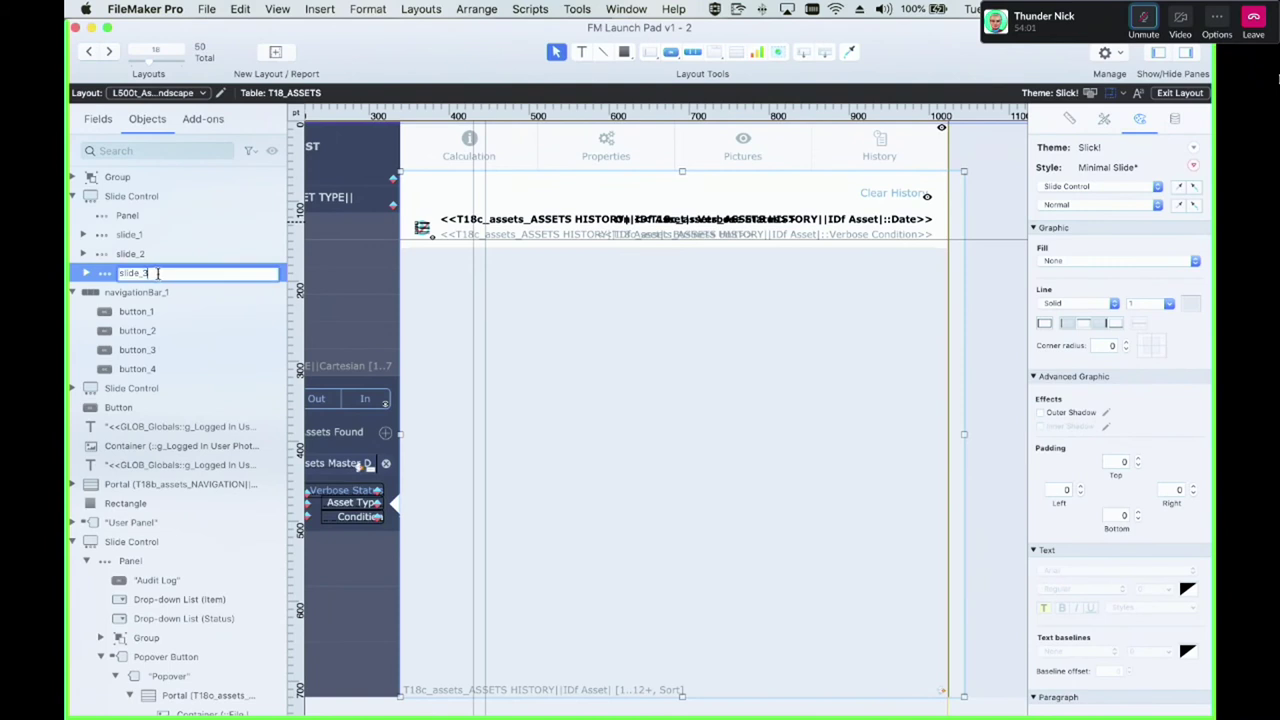
text(4)
click(150, 254)
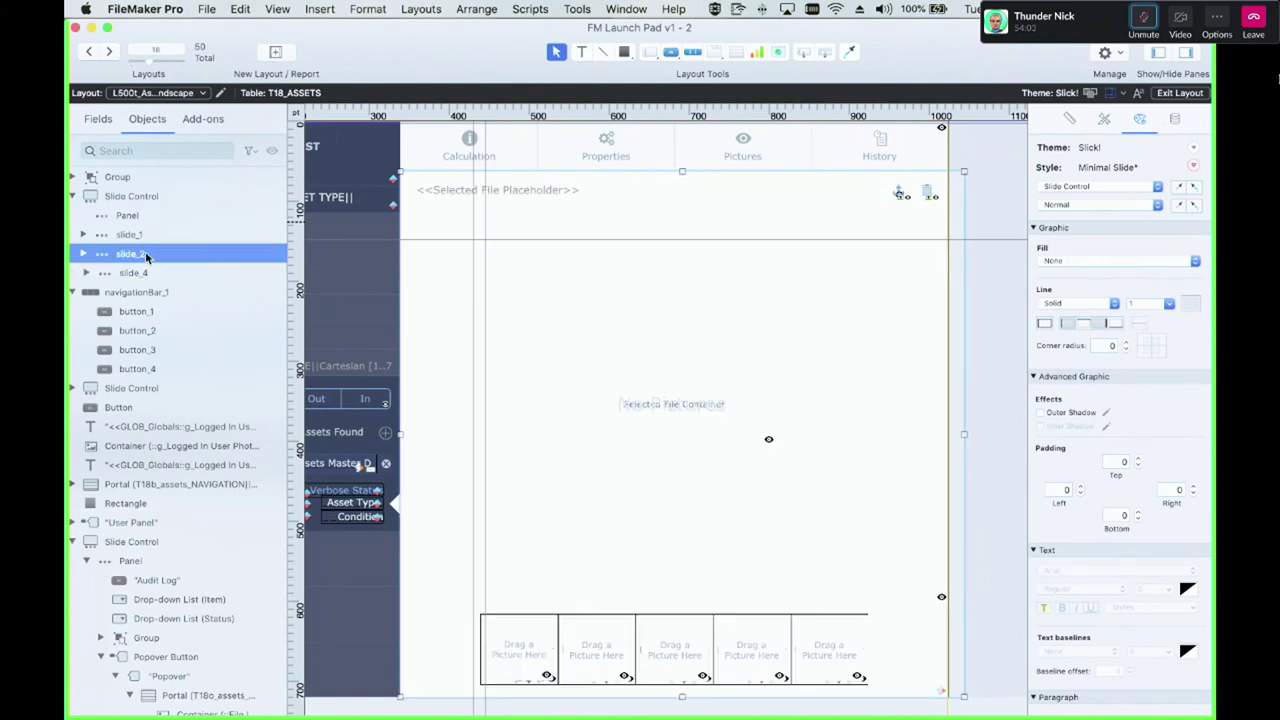
click(152, 254)
text(3)
Rename the slide control's second panel slide_2 and the blank first panel slide_1, then go through the remaining panels up to slide_4
click(148, 234)
click(147, 235)
key(BackSpace)
text(2)
click(152, 206)
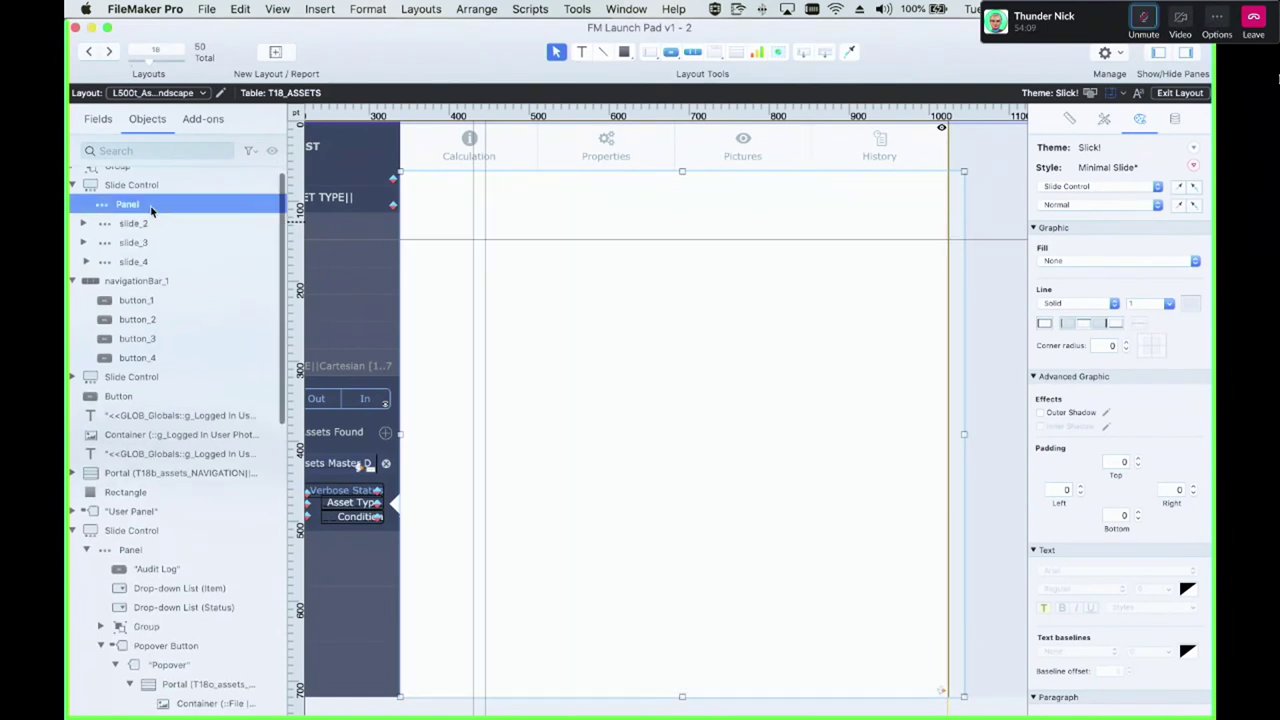
click(148, 205)
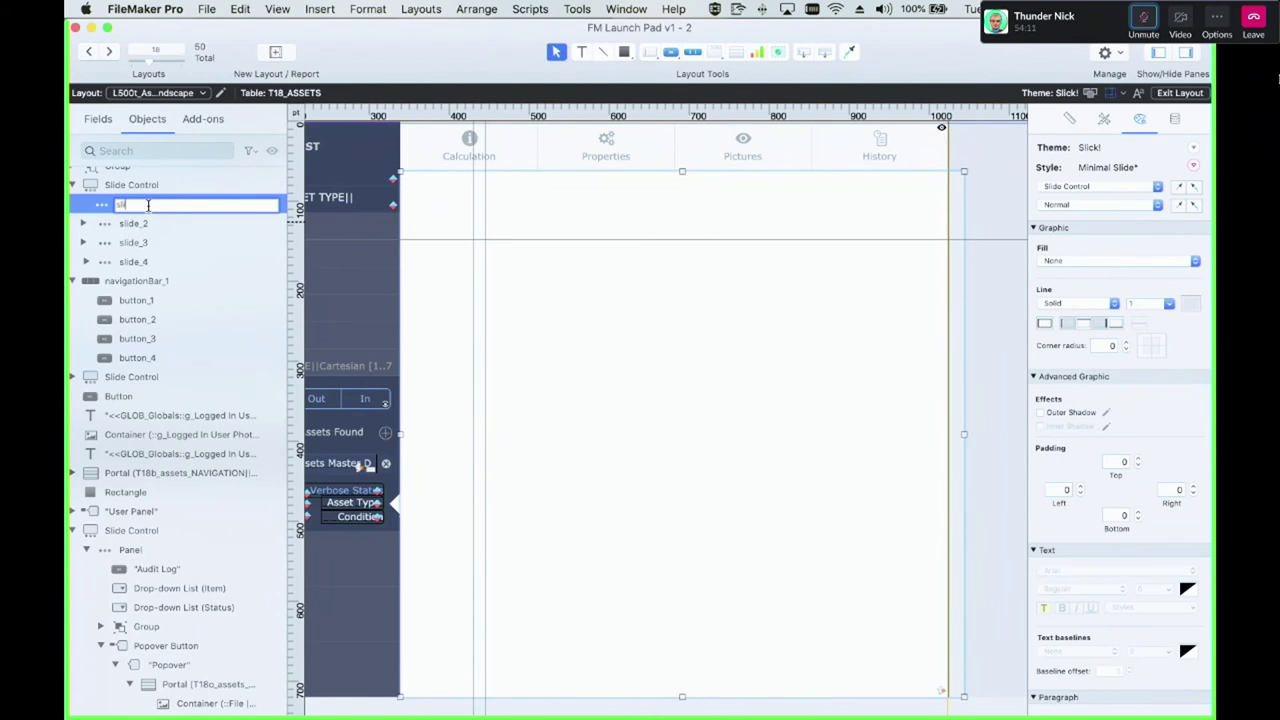
key(Return)
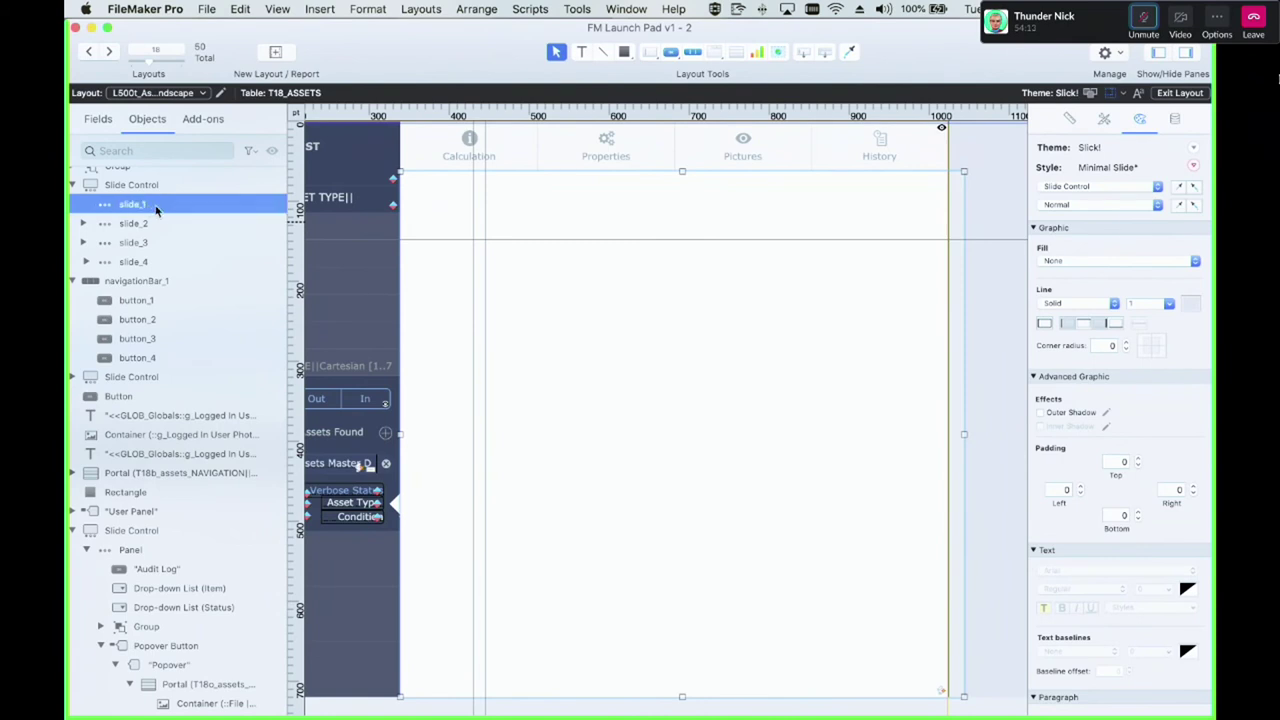
click(194, 228)
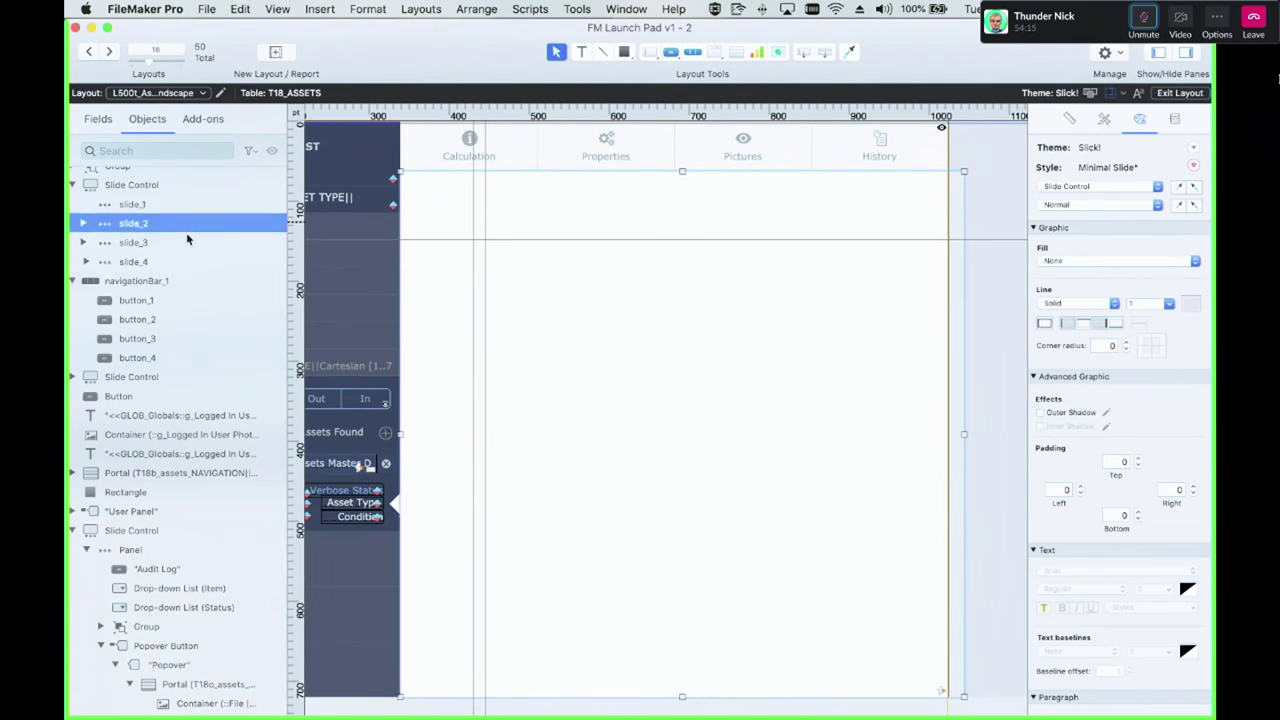
click(185, 243)
click(174, 263)
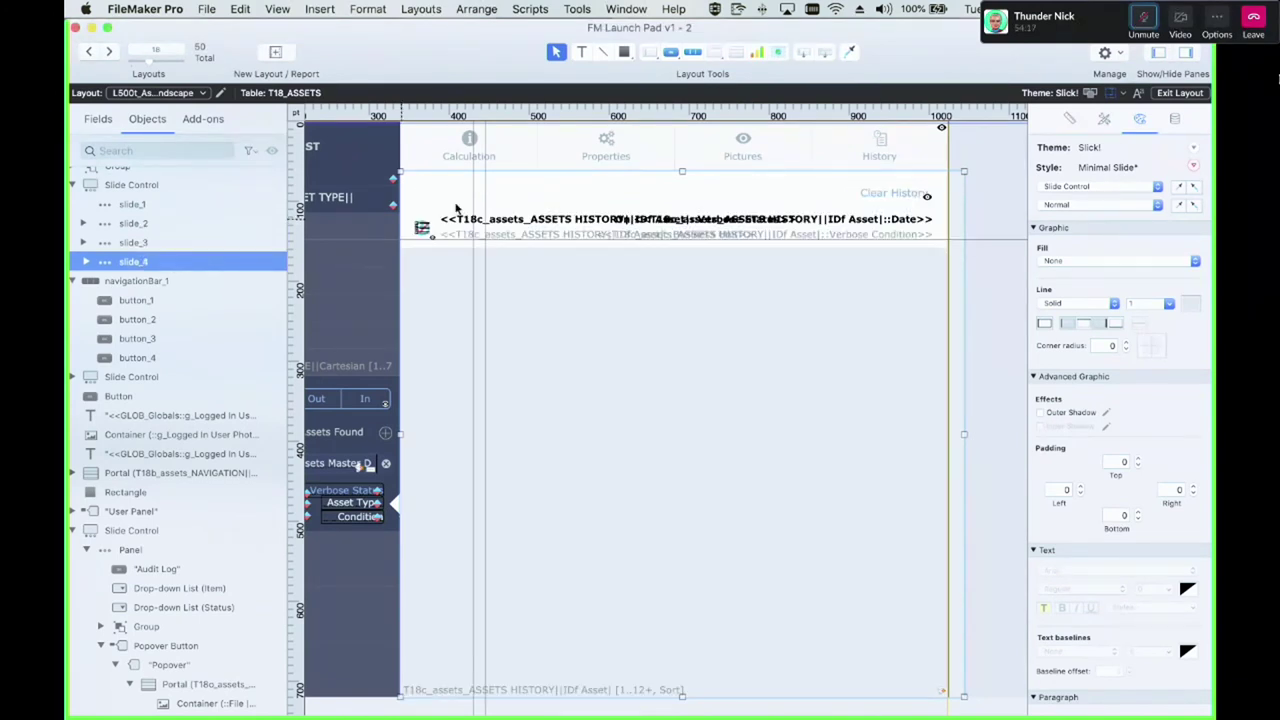
Set the History segment's script parameter to List ( "slide_4" ; "navigationBar_1" )
click(895, 145)
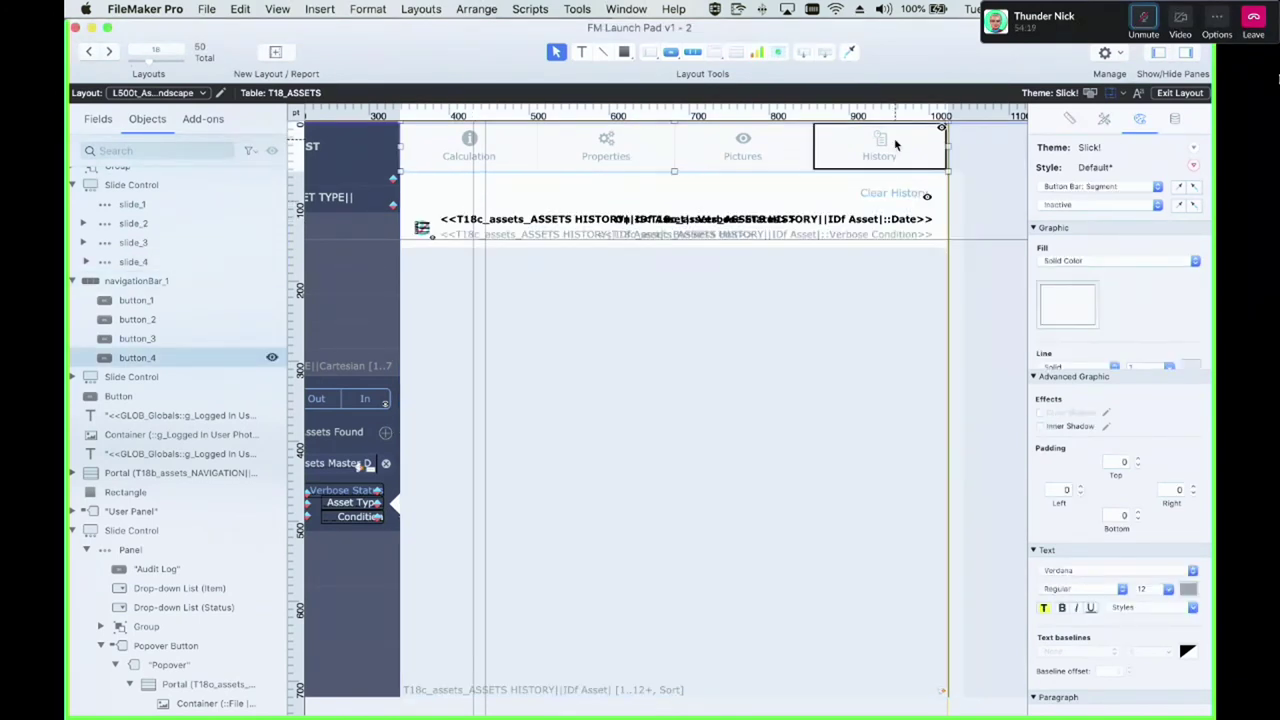
double_click(895, 145)
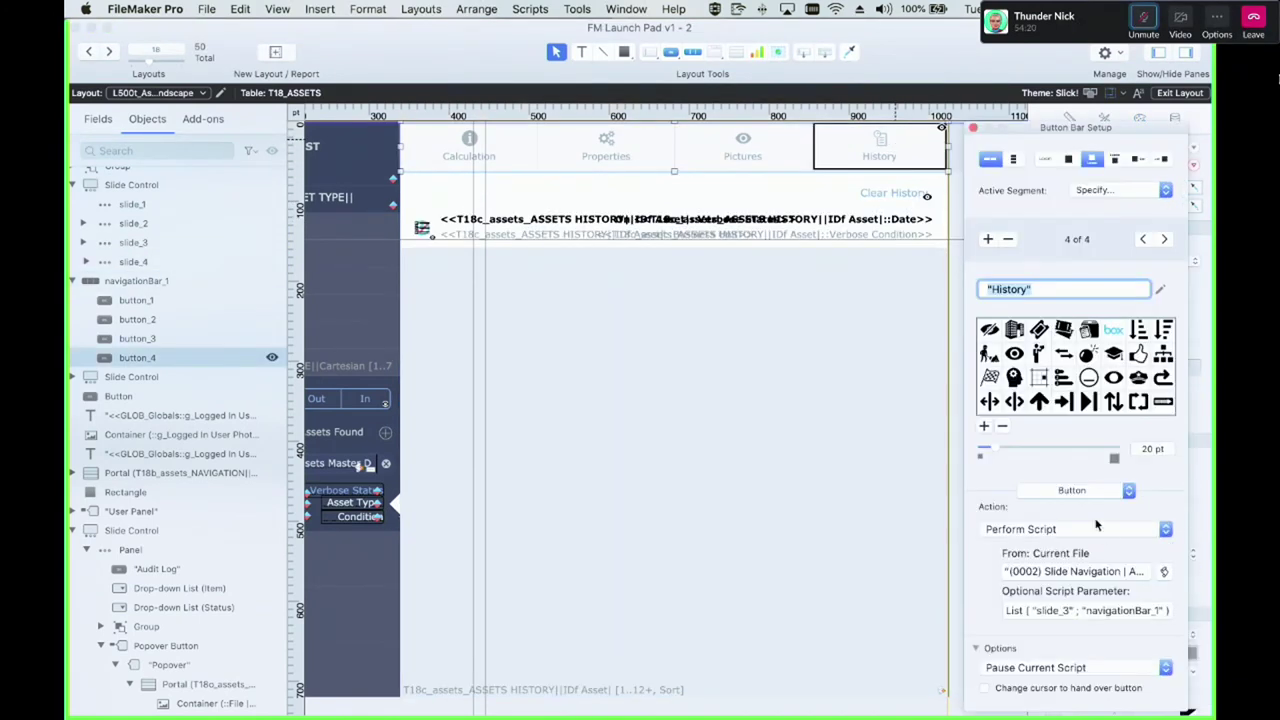
click(1072, 611)
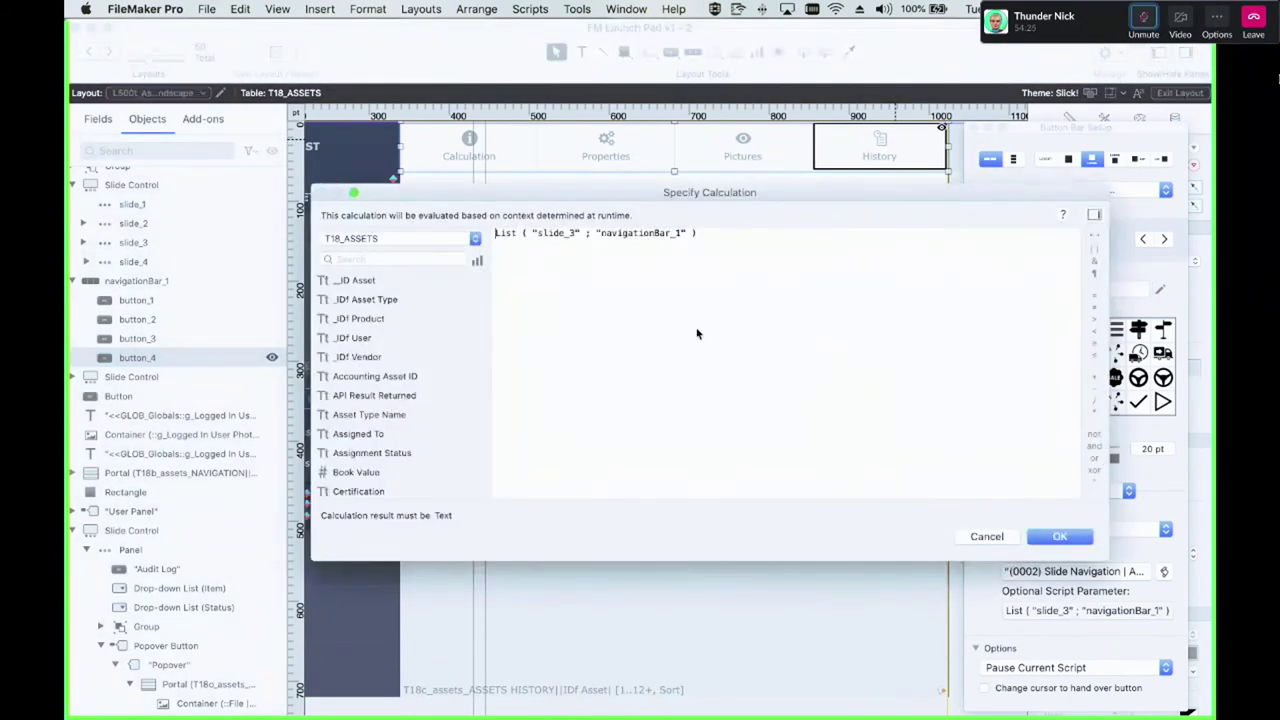
drag(560, 197, 527, 350)
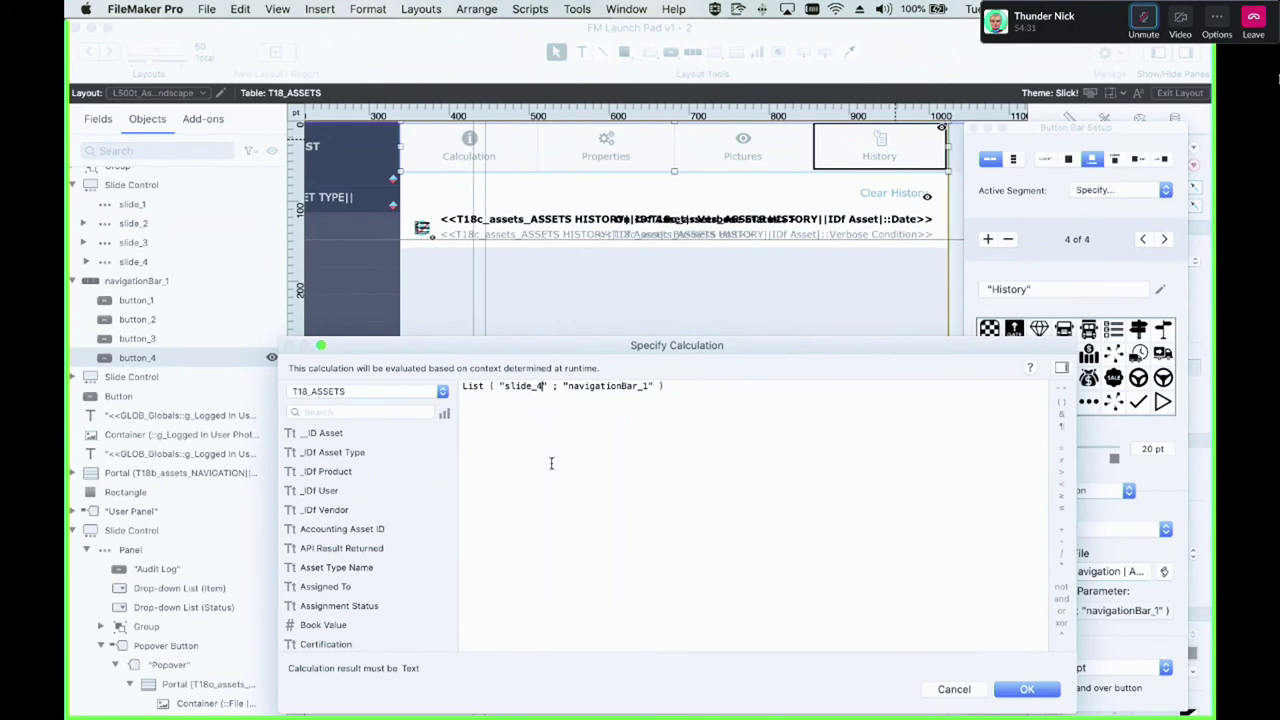
key(Return)
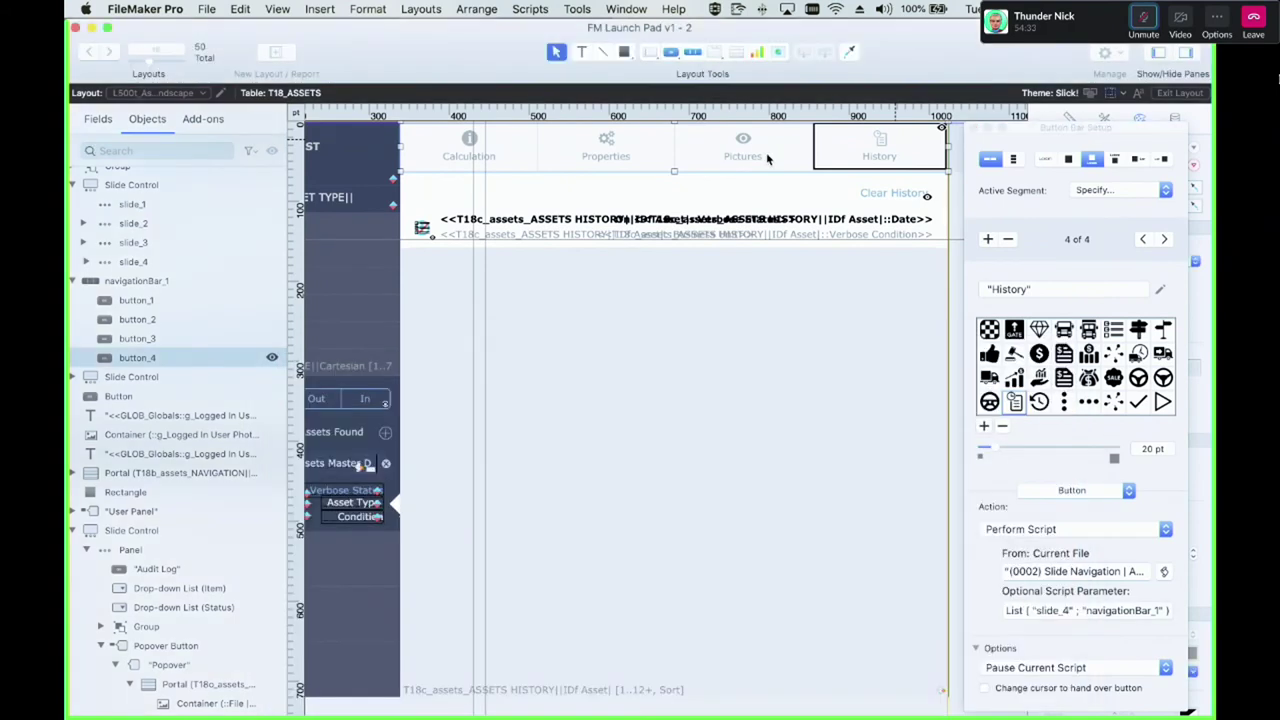
Set the Pictures segment's script parameter to List ( "slide_3" ; "navigationBar_1" )
click(766, 152)
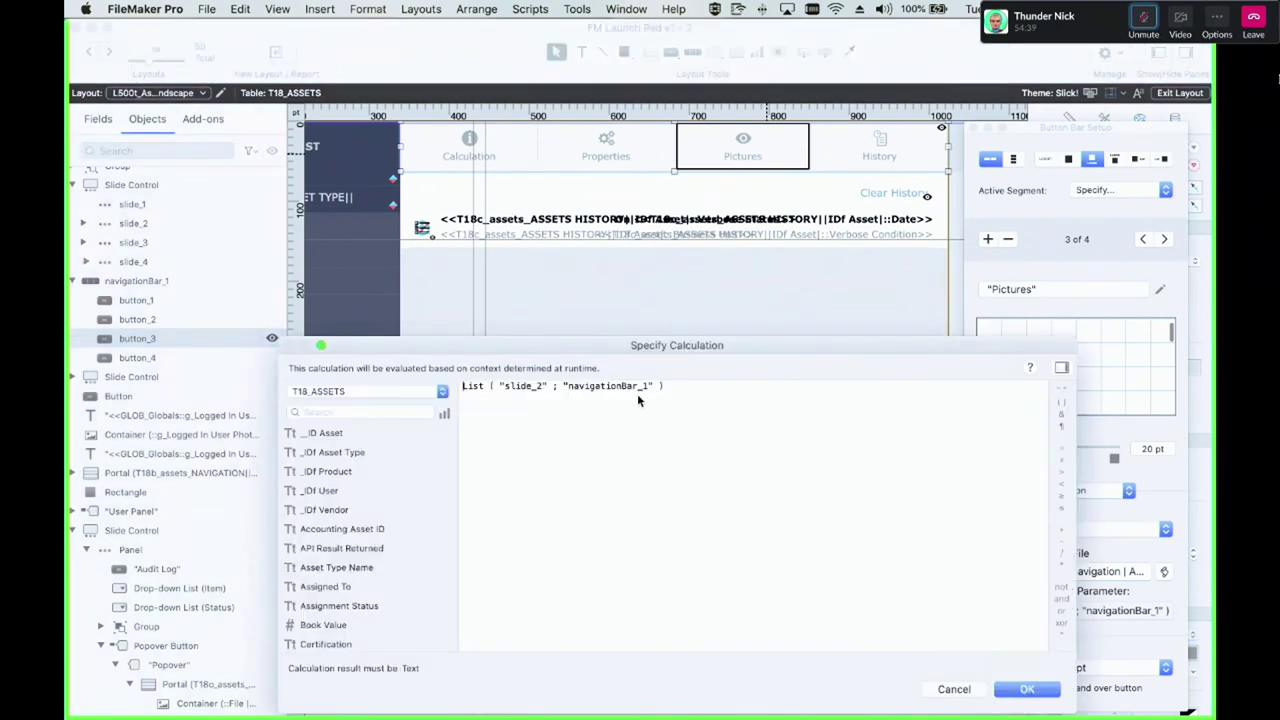
double_click(540, 386)
text(slide_3)
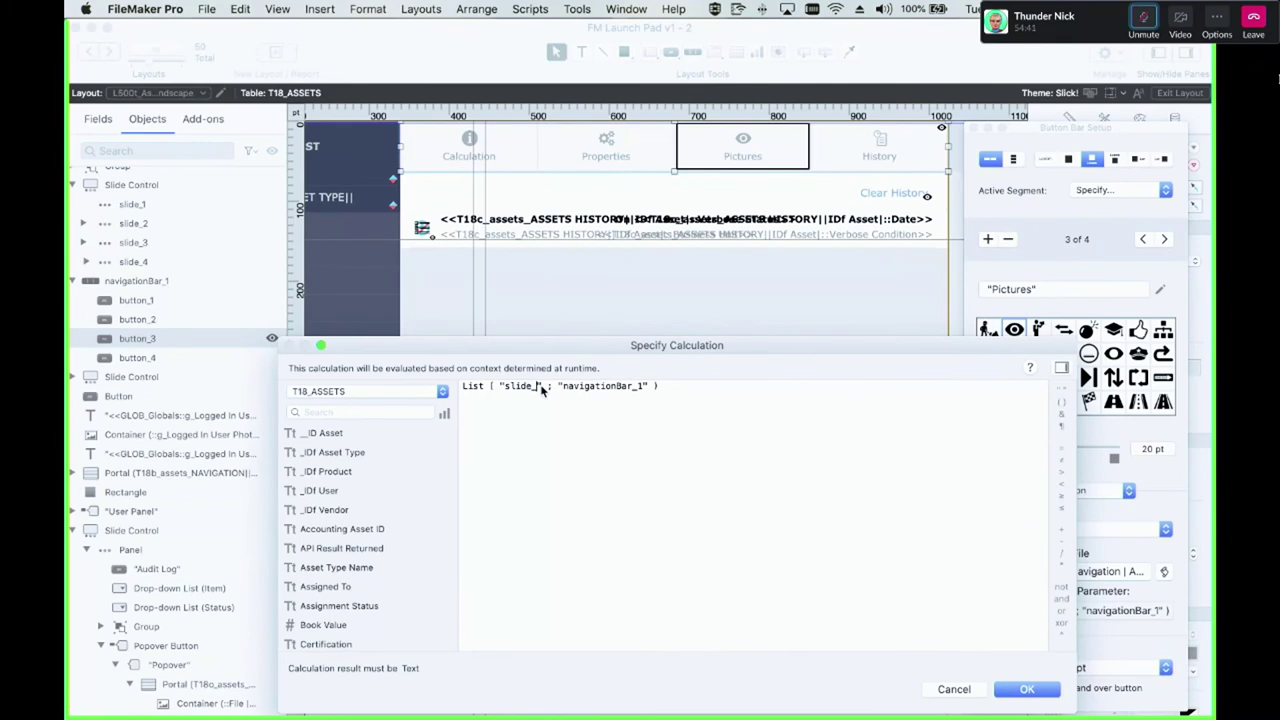
key(Return)
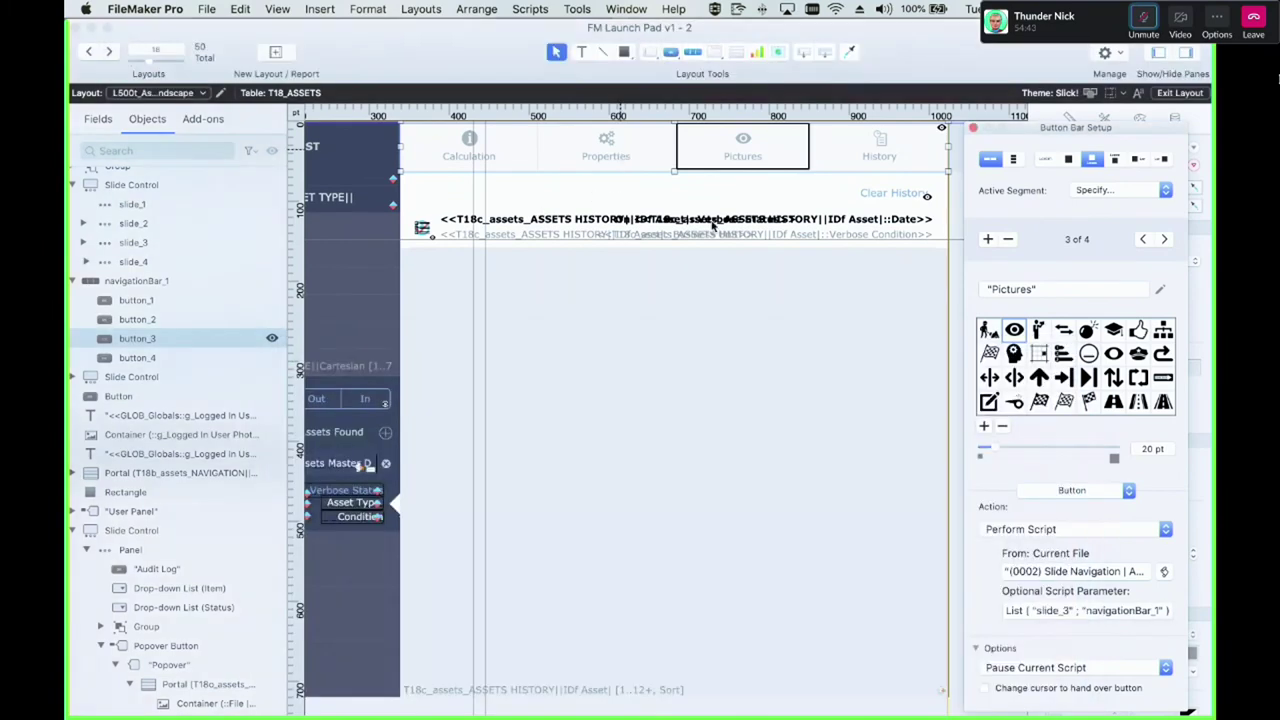
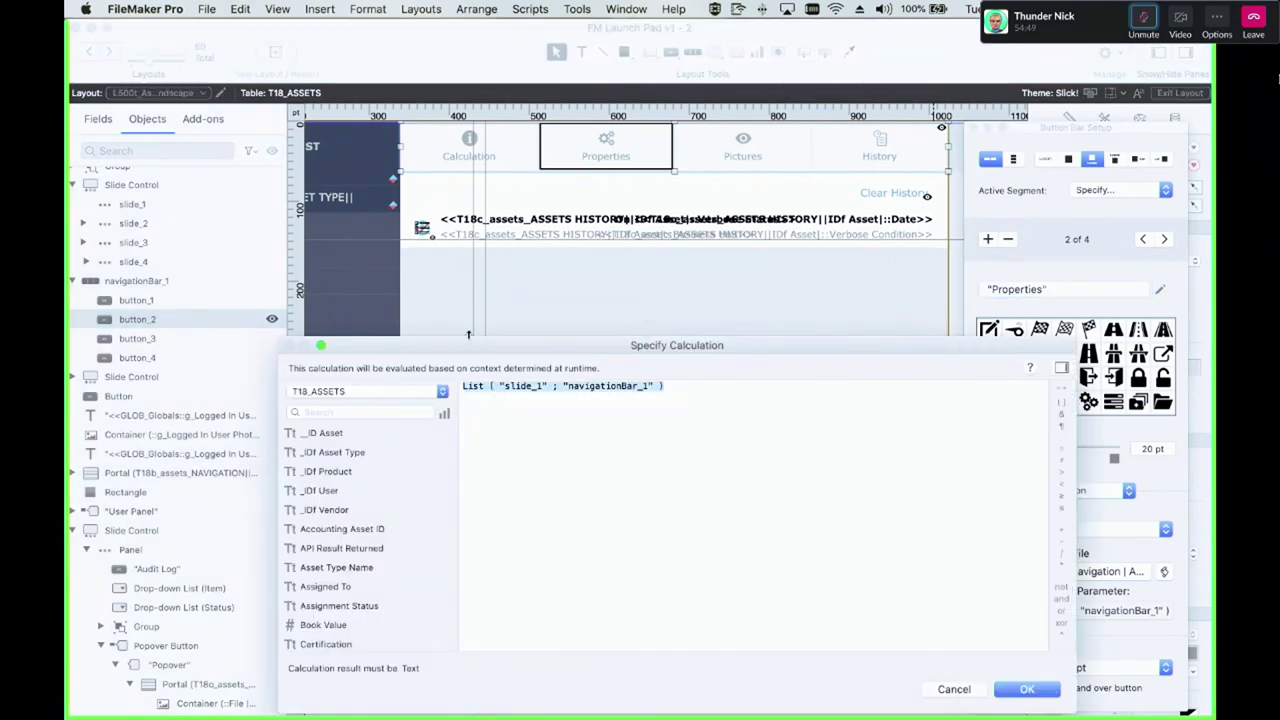
Set the Properties segment's script parameter to List ( "slide_2" ; "navigationBar_1" )
key(Right)
key(BackSpace)
text(2)
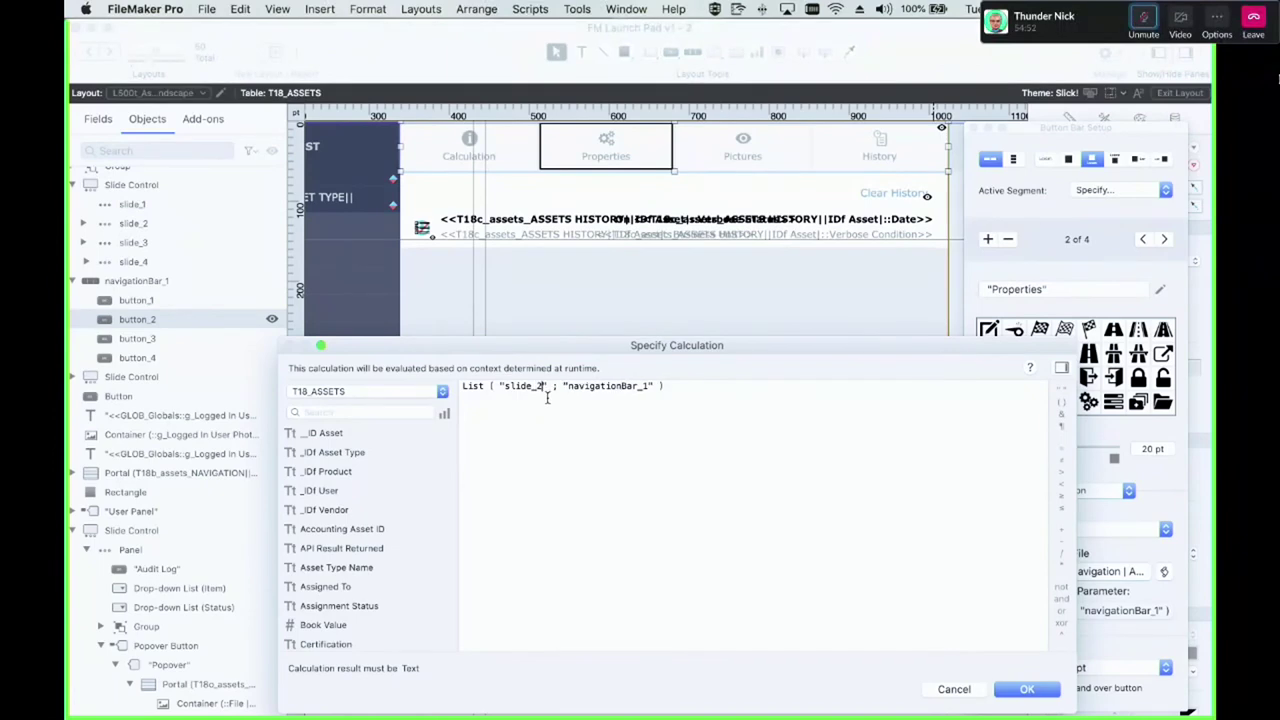
key(Return)
Make the first segment perform the script (0002) Slide Navigation | Annimation with the parameter List ( "slide_1" ; "navigationBar_1" )
click(480, 150)
click(1120, 529)
click(1118, 568)
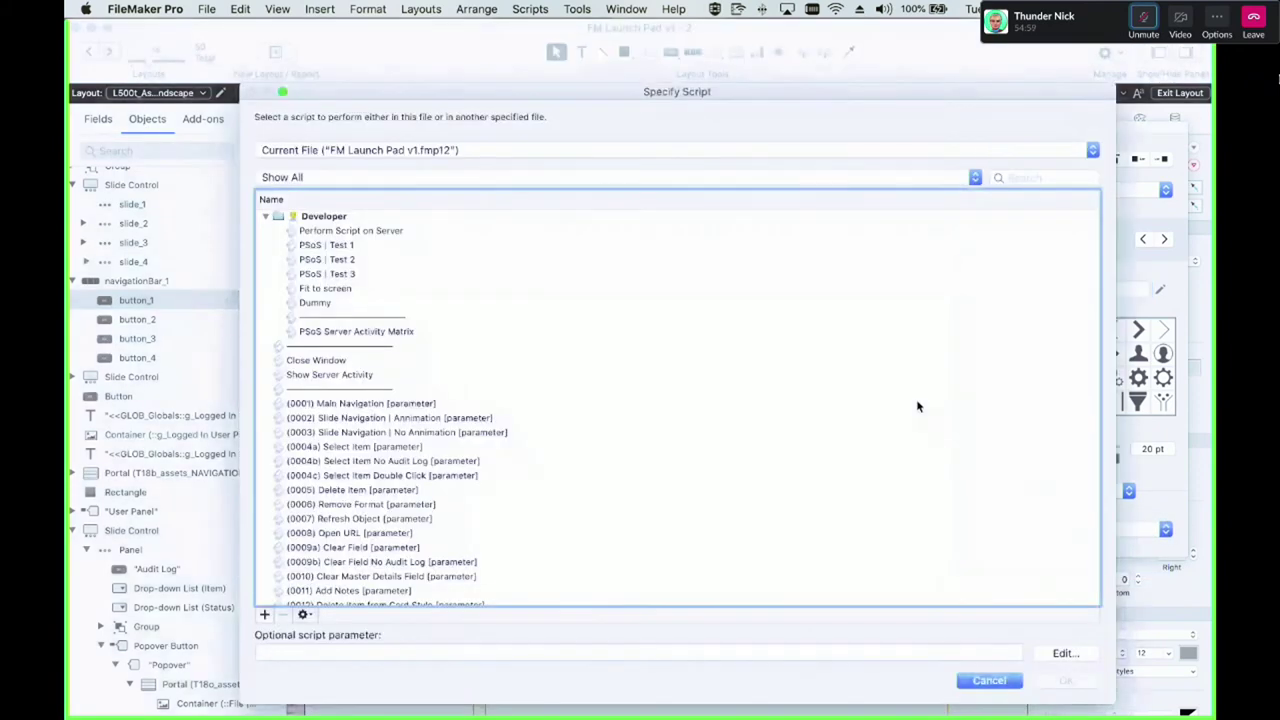
click(386, 417)
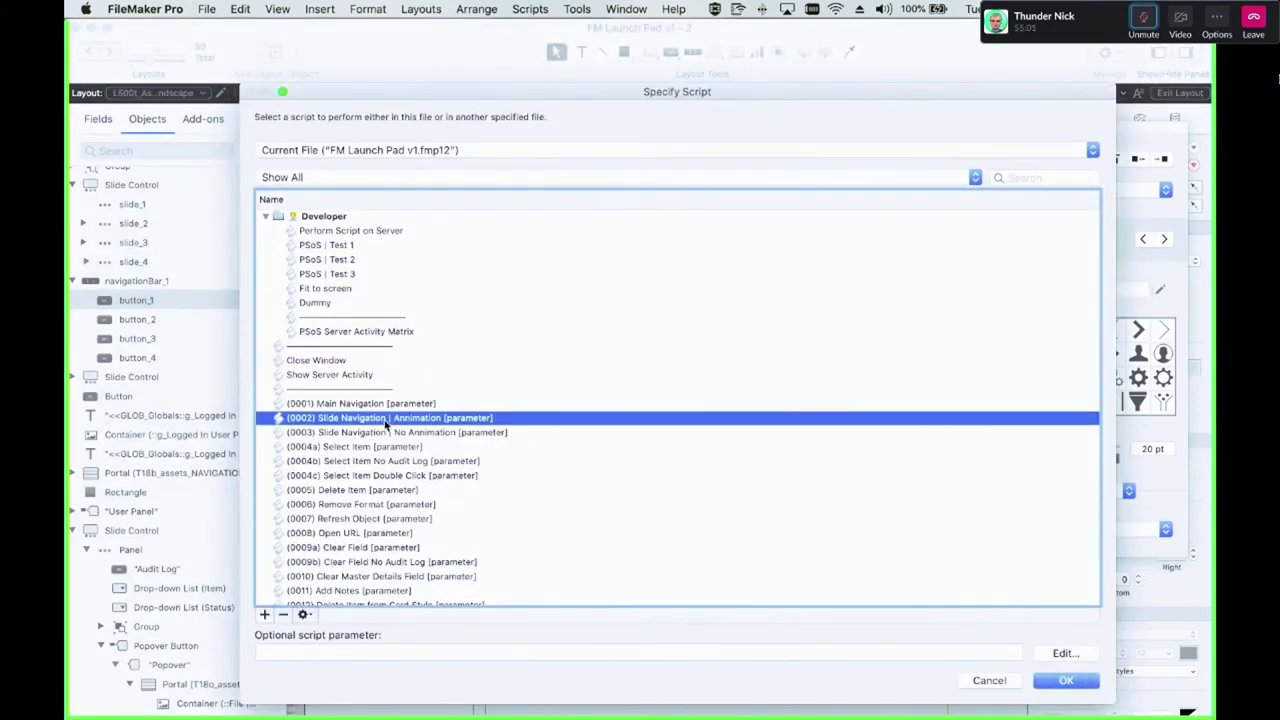
click(377, 651)
text(List ( "slide_1" ; "navigationBar_1" ))
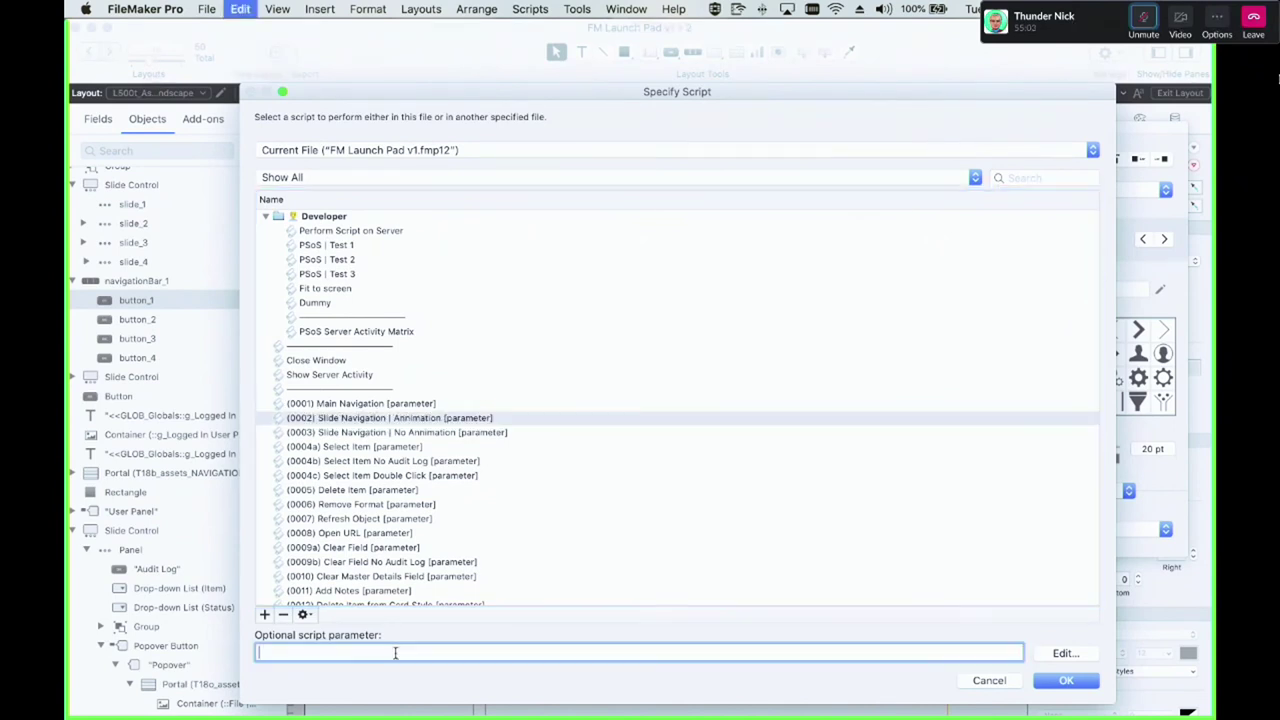
click(1076, 681)
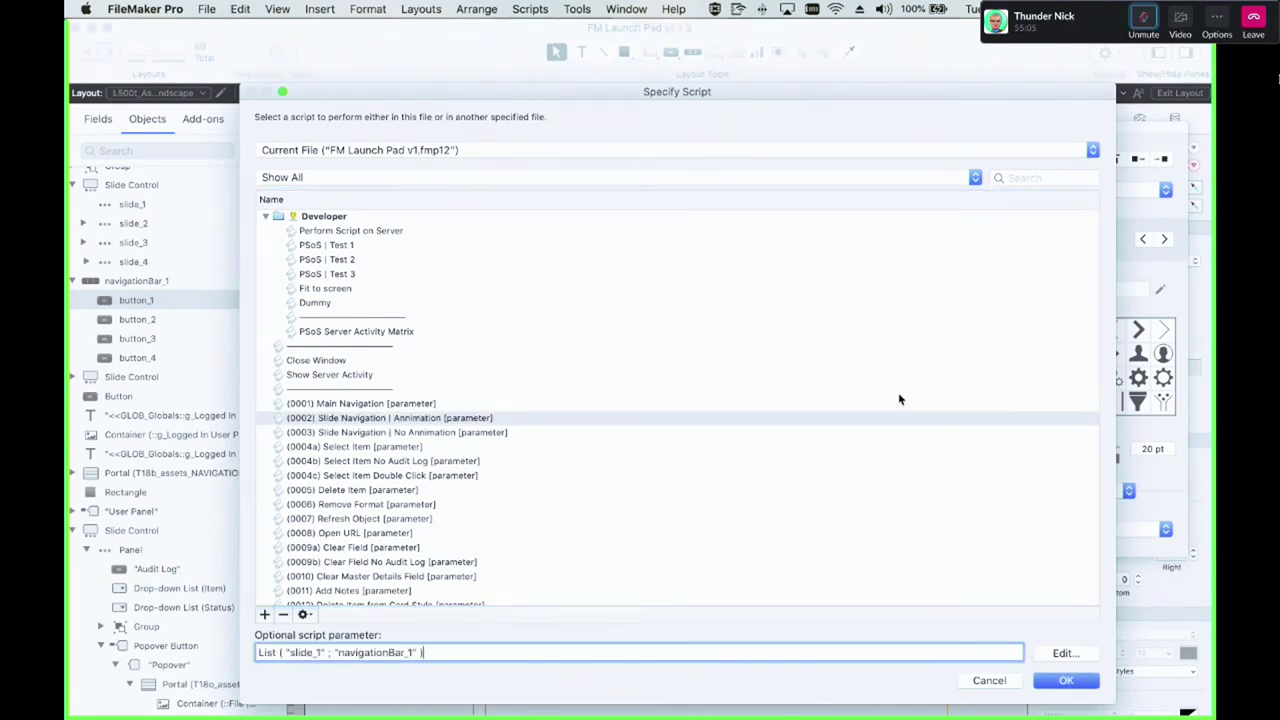
key(super+b)
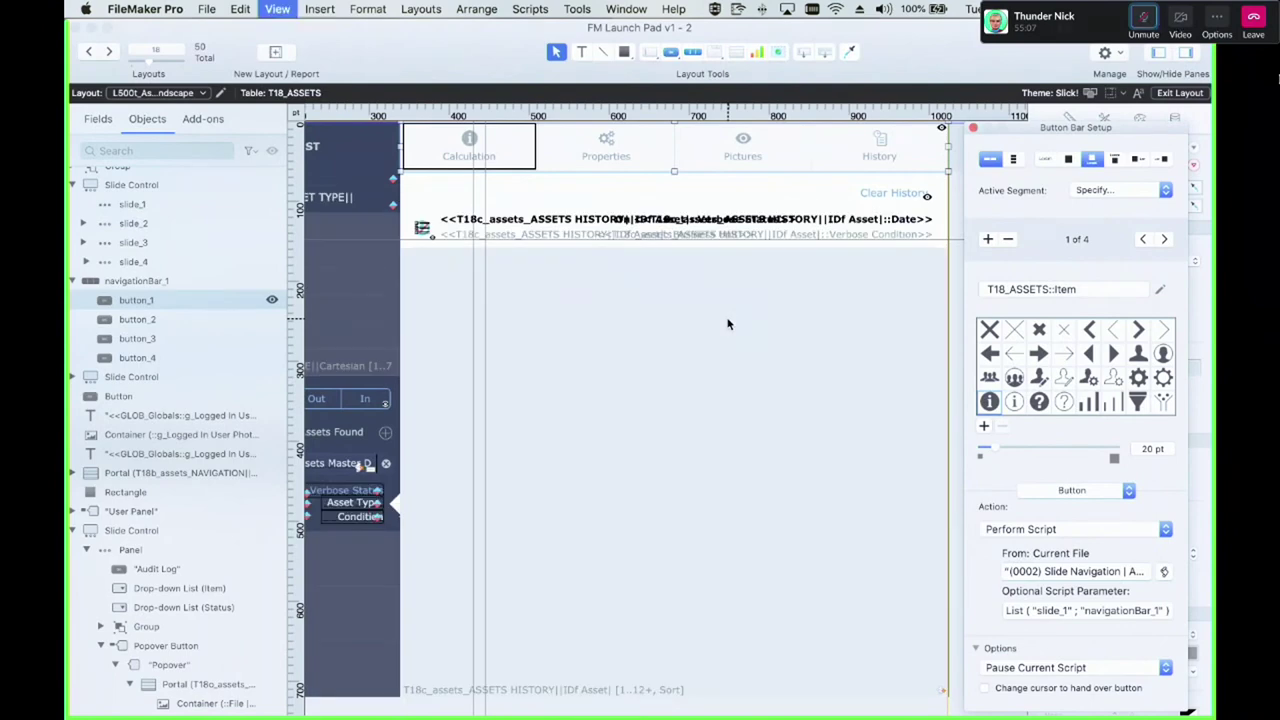
key(Escape)
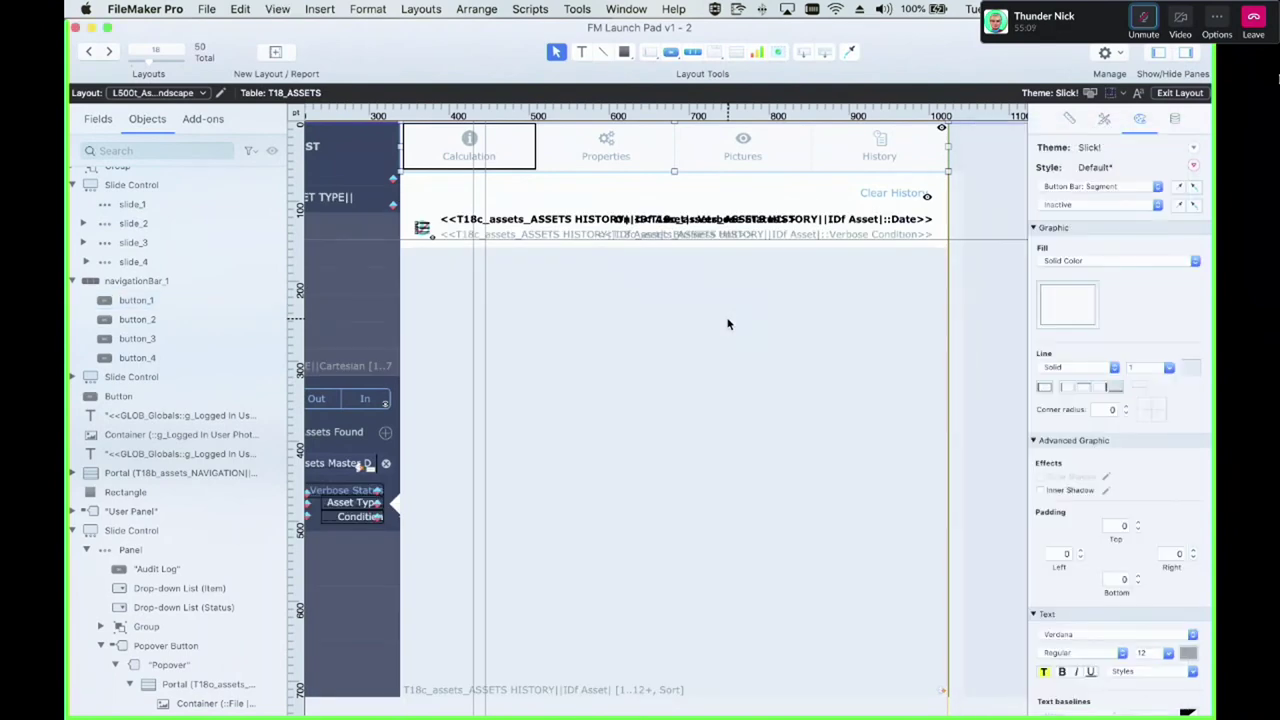
Test the navigation bar in Browse mode by switching to Properties, Pictures and back to the first tab
key(super+b)
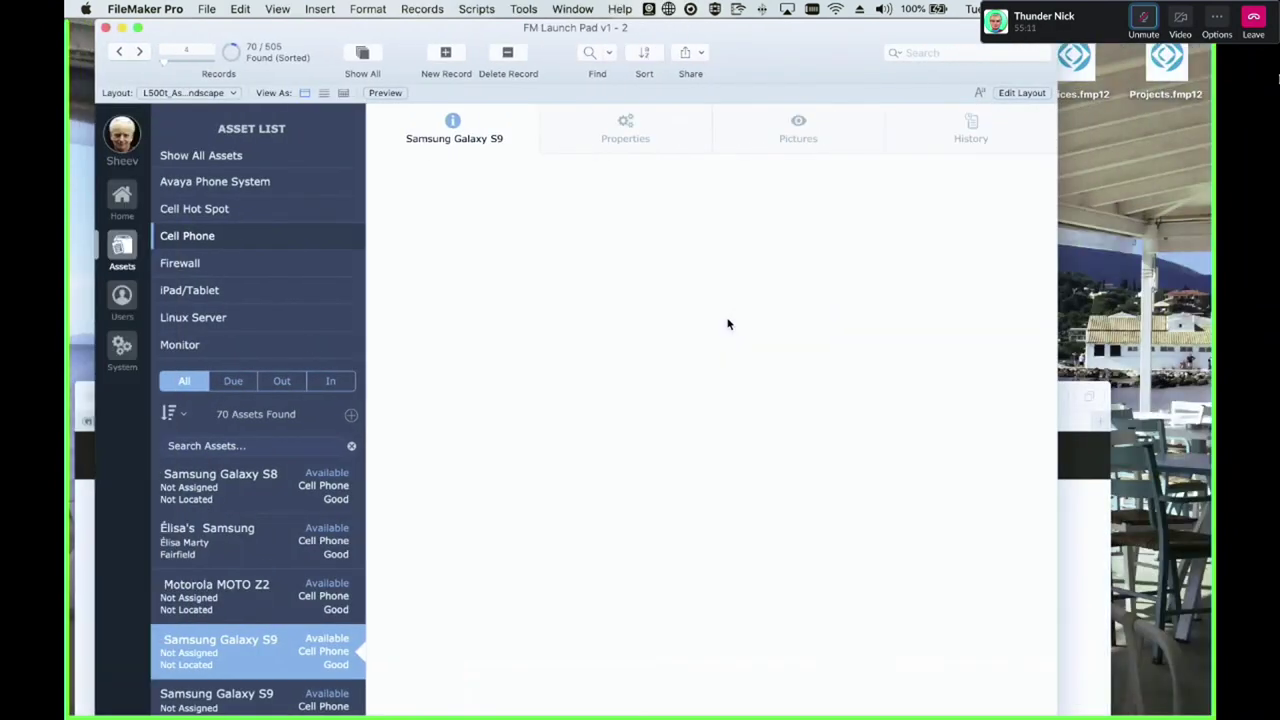
click(623, 151)
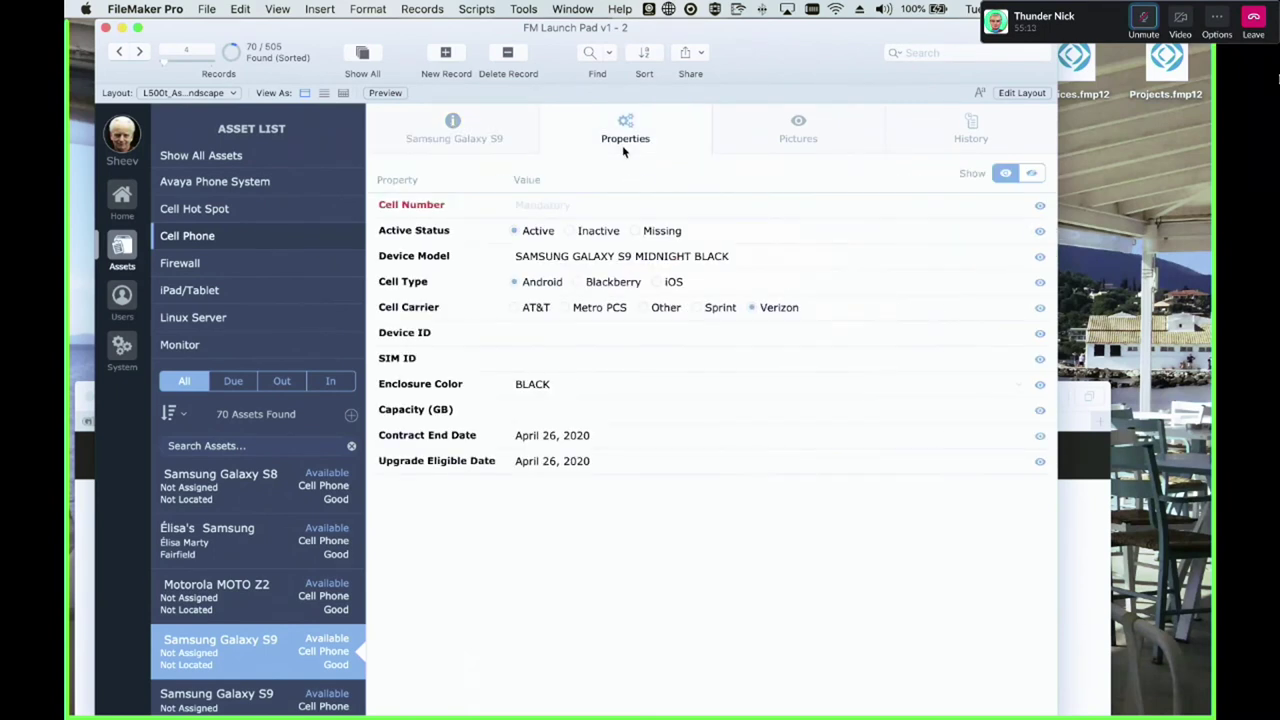
click(785, 121)
click(457, 123)
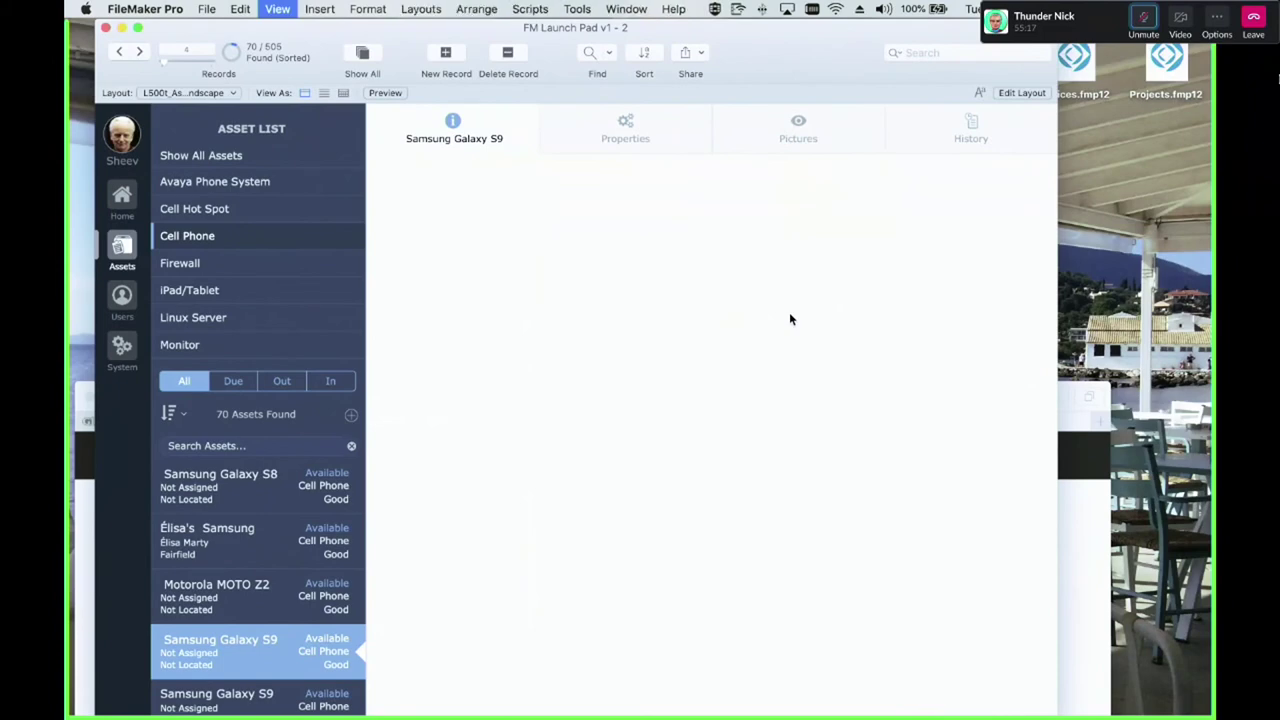
In Layout mode, place the off-layout asset detail fields, from Assigned To through In Service Date, on the blank first slide panel
key(super+l)
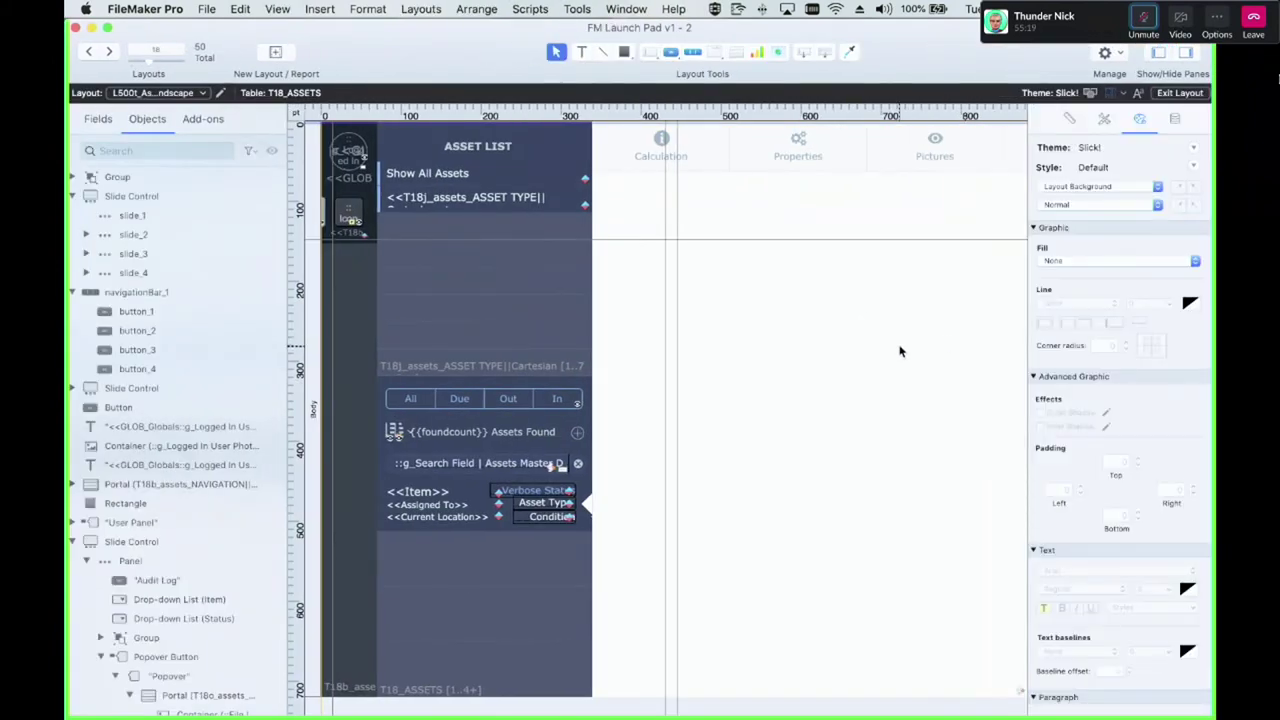
scroll(900, 351, right, 15)
scroll(806, 473, down, 2)
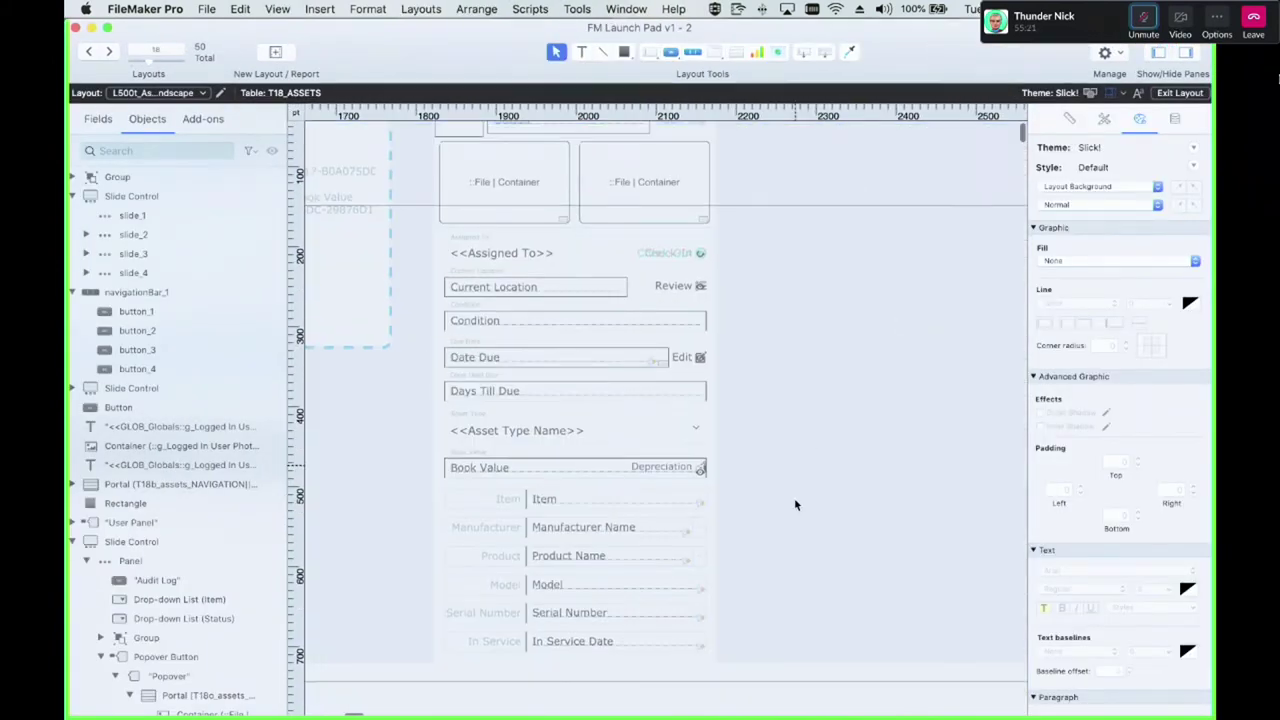
scroll(795, 505, down, 1)
drag(753, 655, 426, 187)
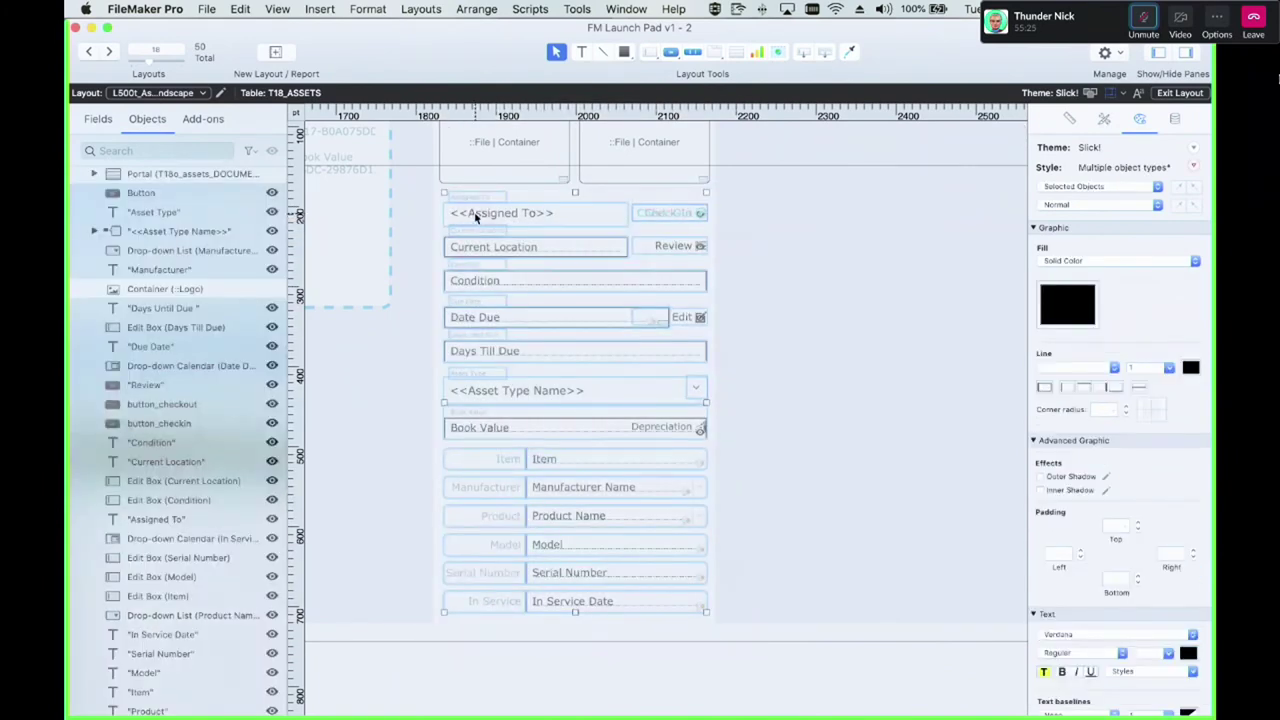
shift+click(498, 187)
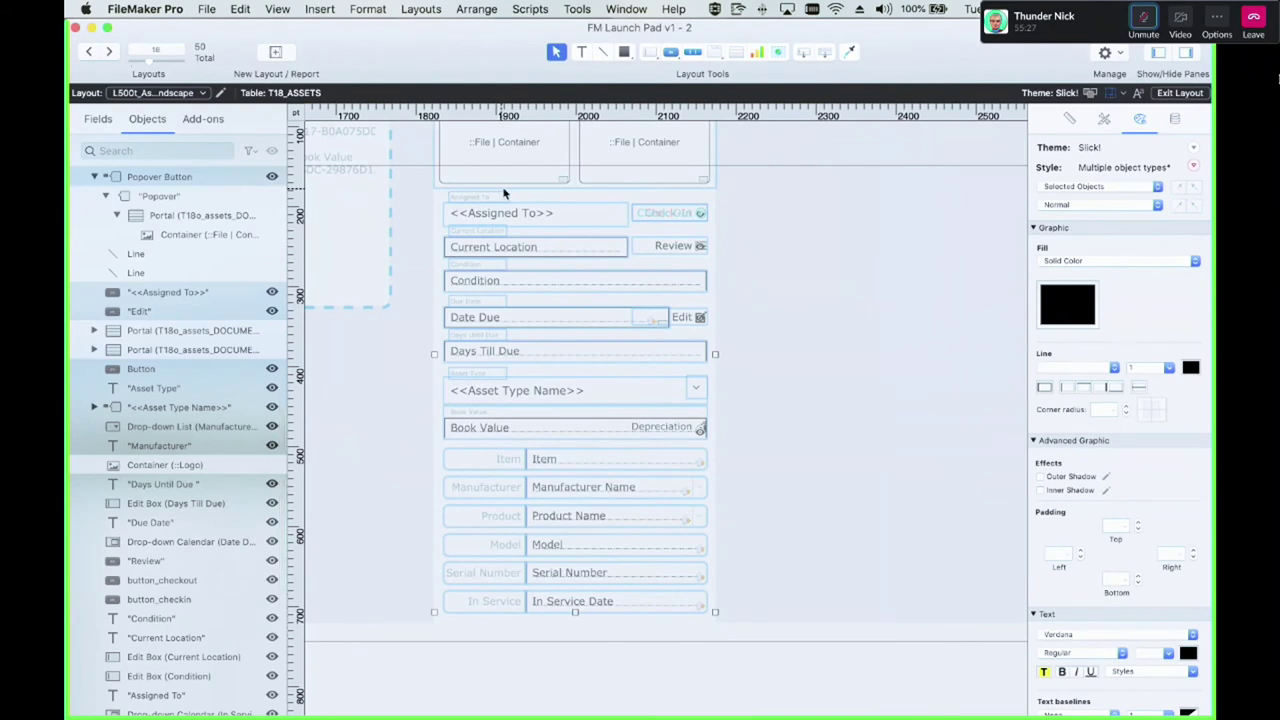
click(724, 612)
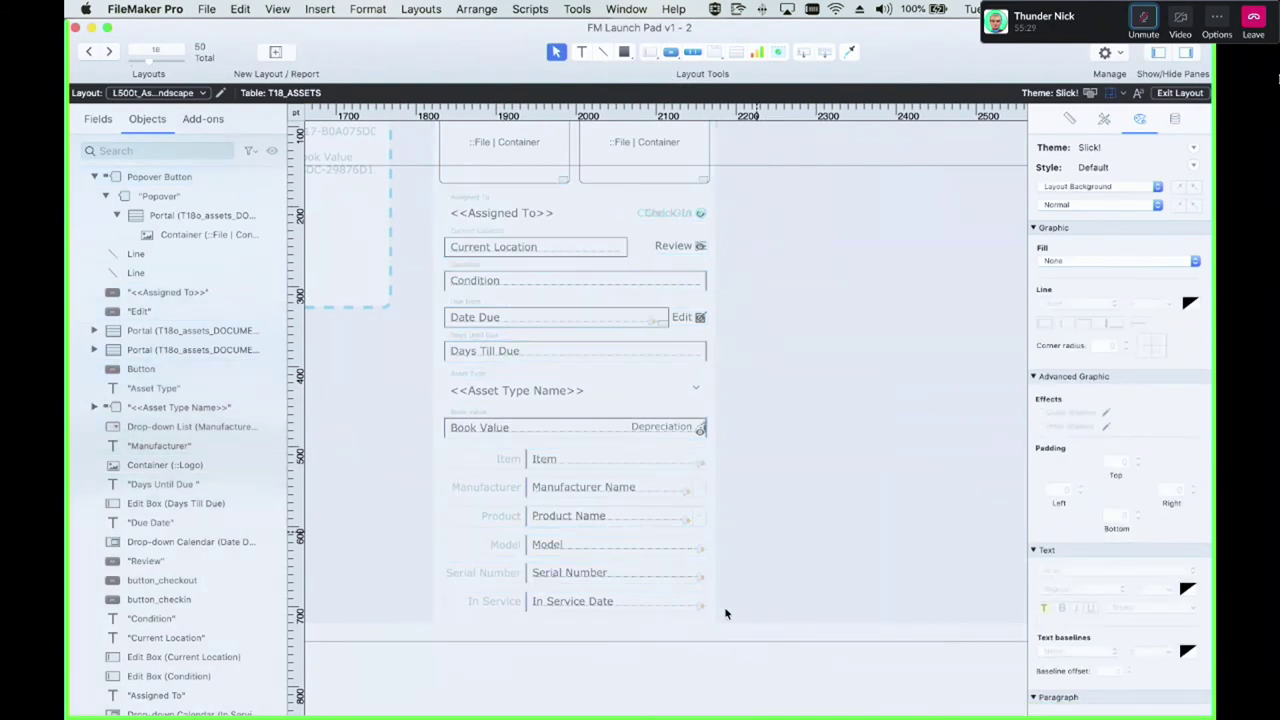
drag(742, 666, 408, 174)
drag(563, 285, 649, 265)
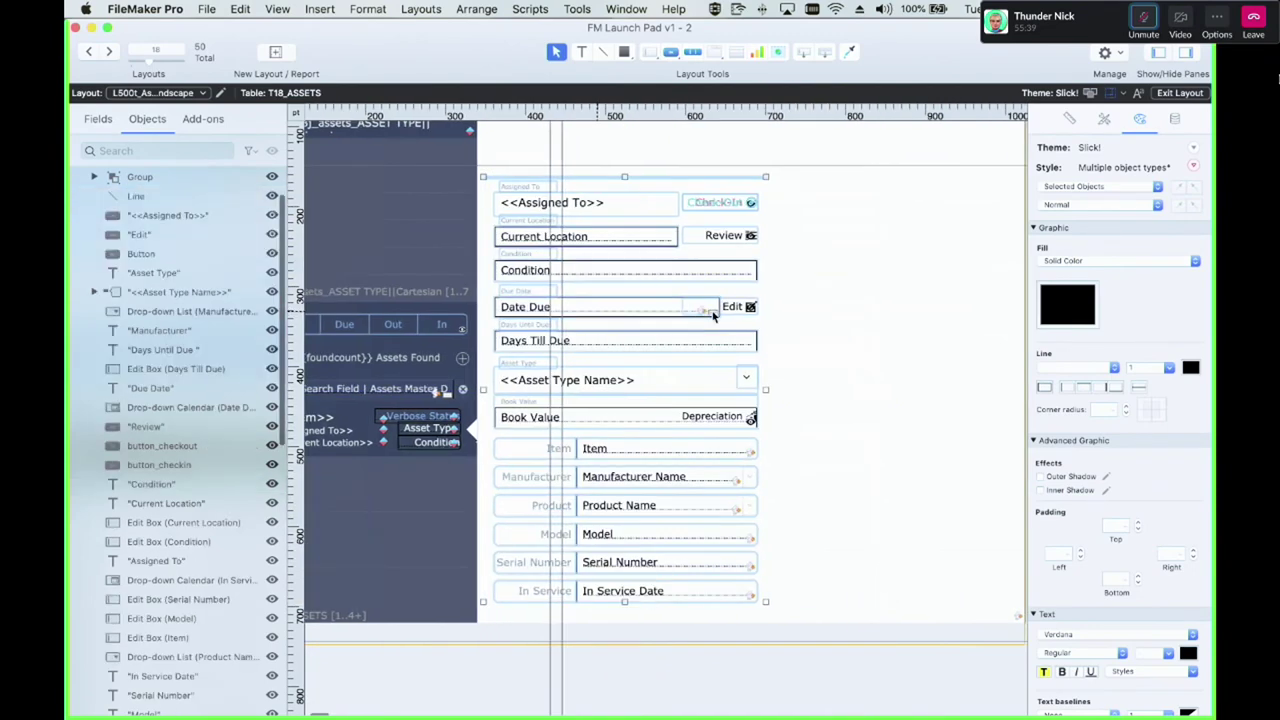
Move the asset detail fields up and left on the first slide panel, and delete the line above Assigned To
scroll(665, 320, up, 3)
drag(665, 317, 625, 247)
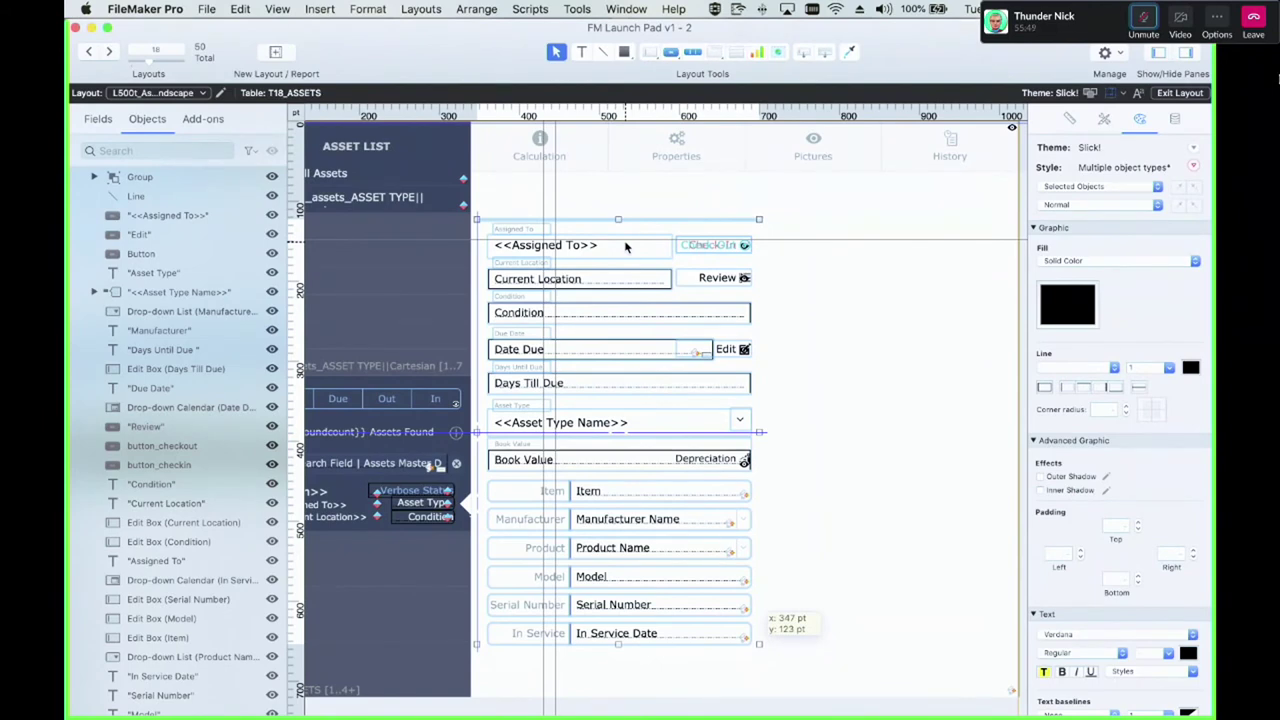
click(636, 217)
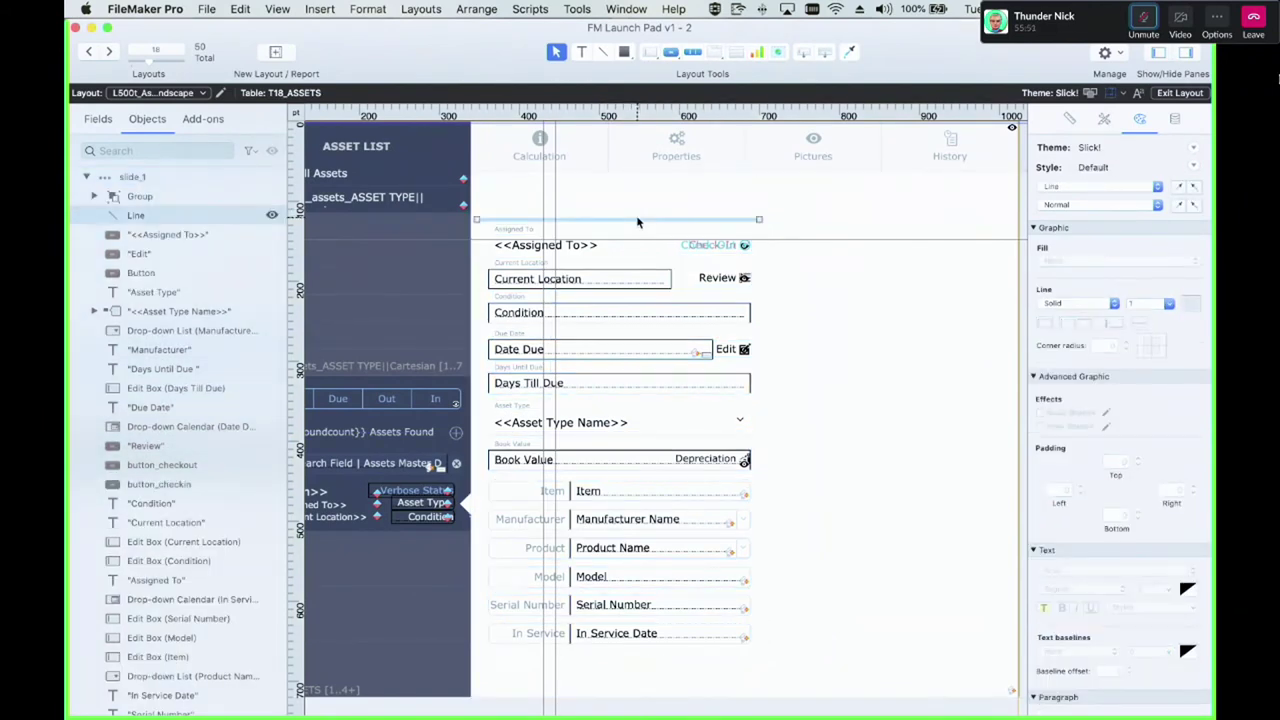
Move all the asset detail fields, Assigned To through In Service Date, up closer to the navigation bar
drag(771, 704, 476, 203)
drag(503, 244, 503, 216)
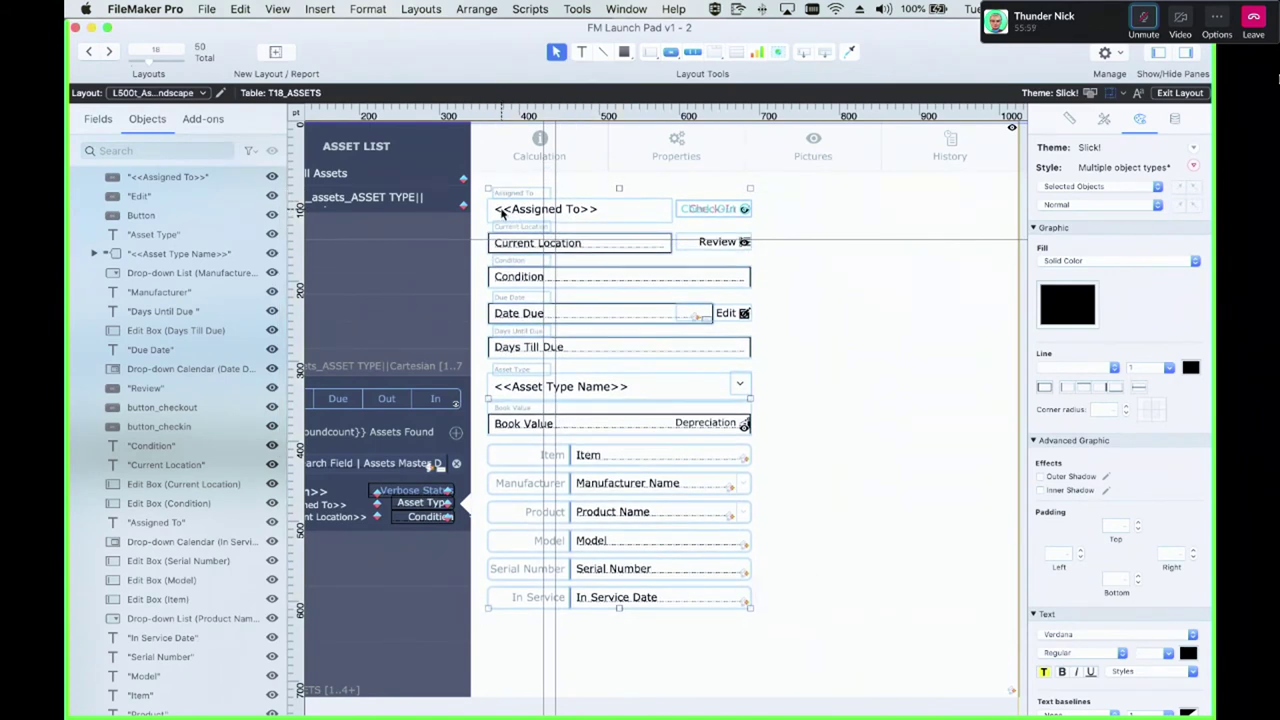
click(829, 380)
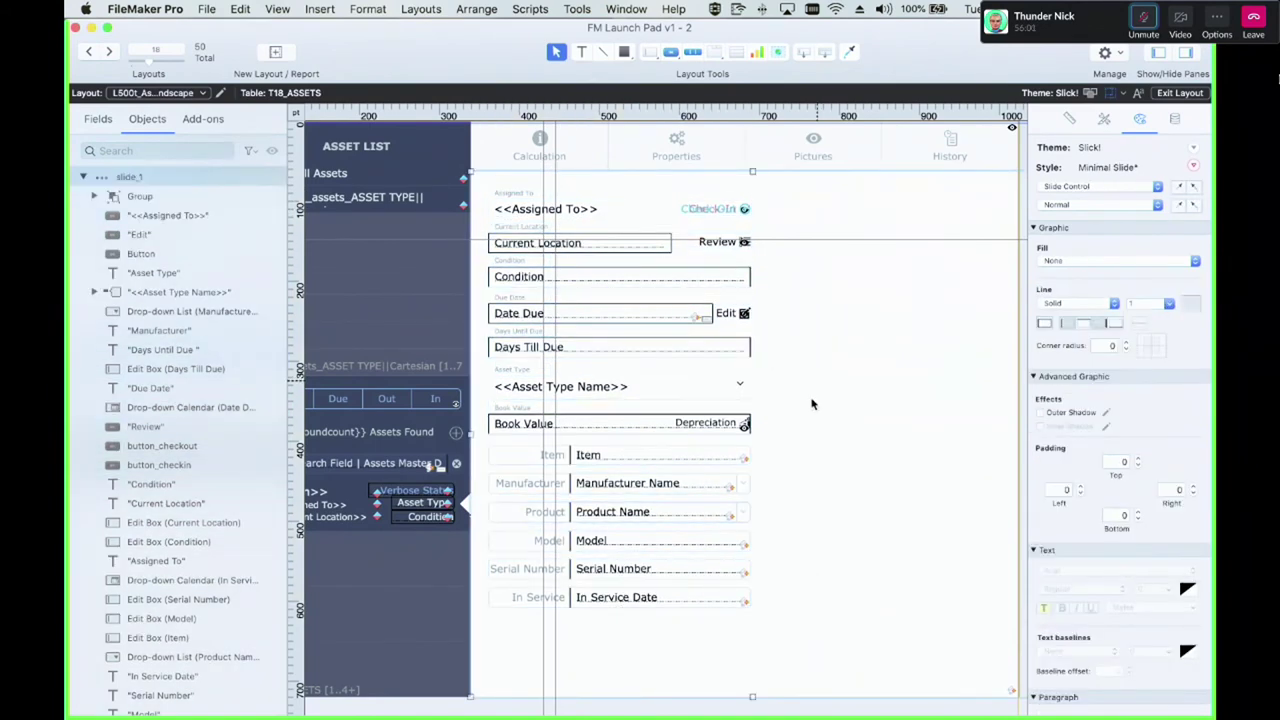
Nudge the whole group of asset detail fields about 9 points left and 10 points up on the first slide panel
drag(768, 700, 481, 186)
key(Left)
key(Left)
key(Left)
key(Left)
key(Left)
key(Left)
key(Left)
key(Left)
key(Left)
key(Up)
key(Up)
key(Up)
key(Up)
key(Up)
key(Up)
key(Up)
key(Up)
key(Up)
key(Up)
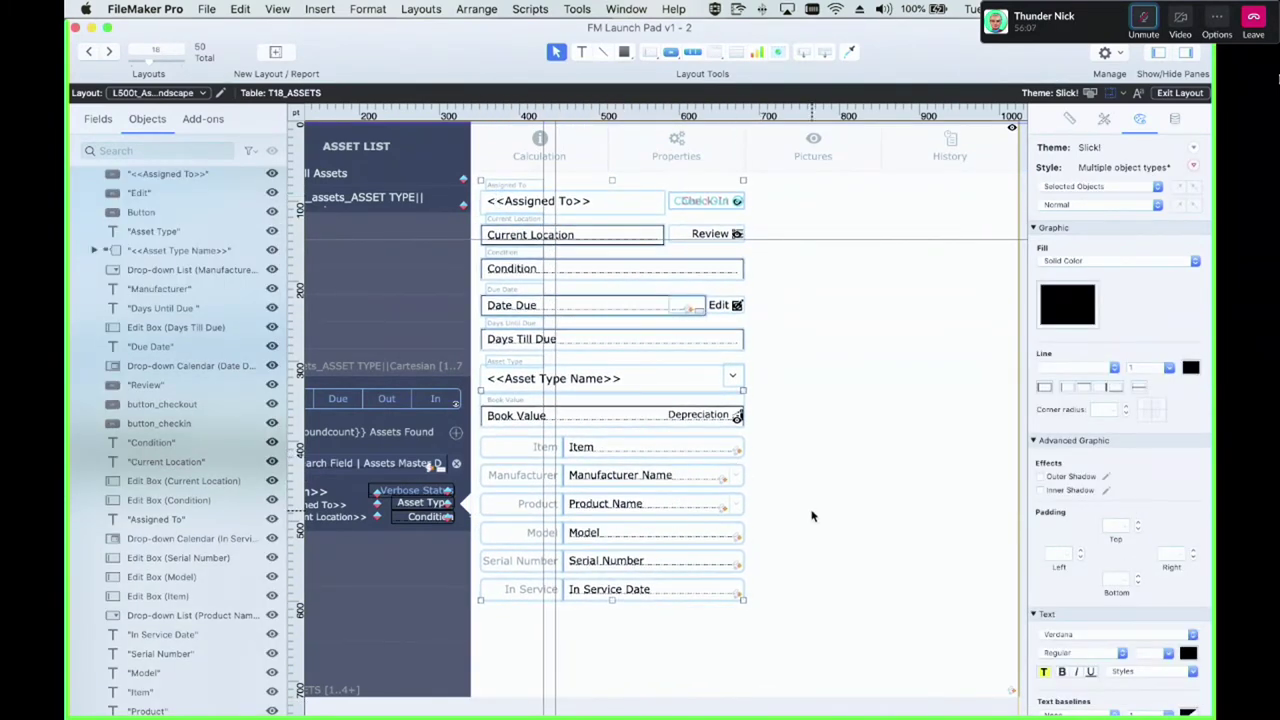
click(812, 516)
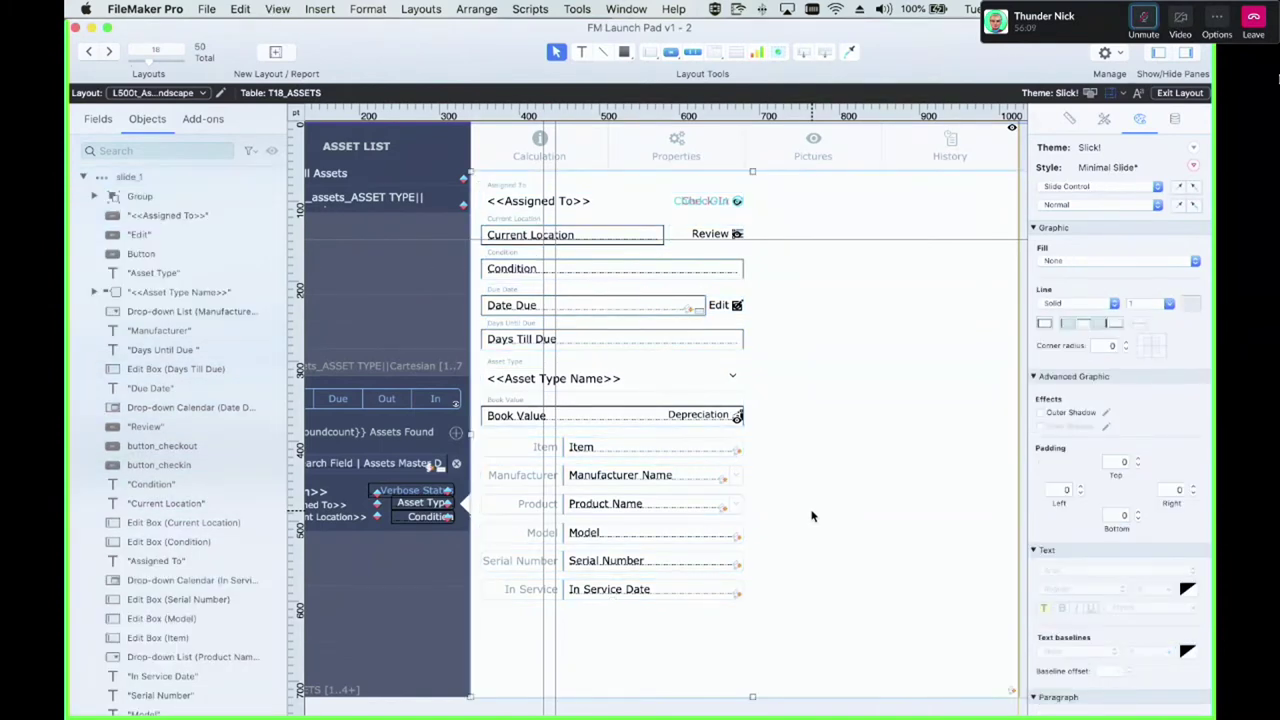
Test the detail slide in Browse mode by switching to Properties, Pictures and back to the first tab
key(super+b)
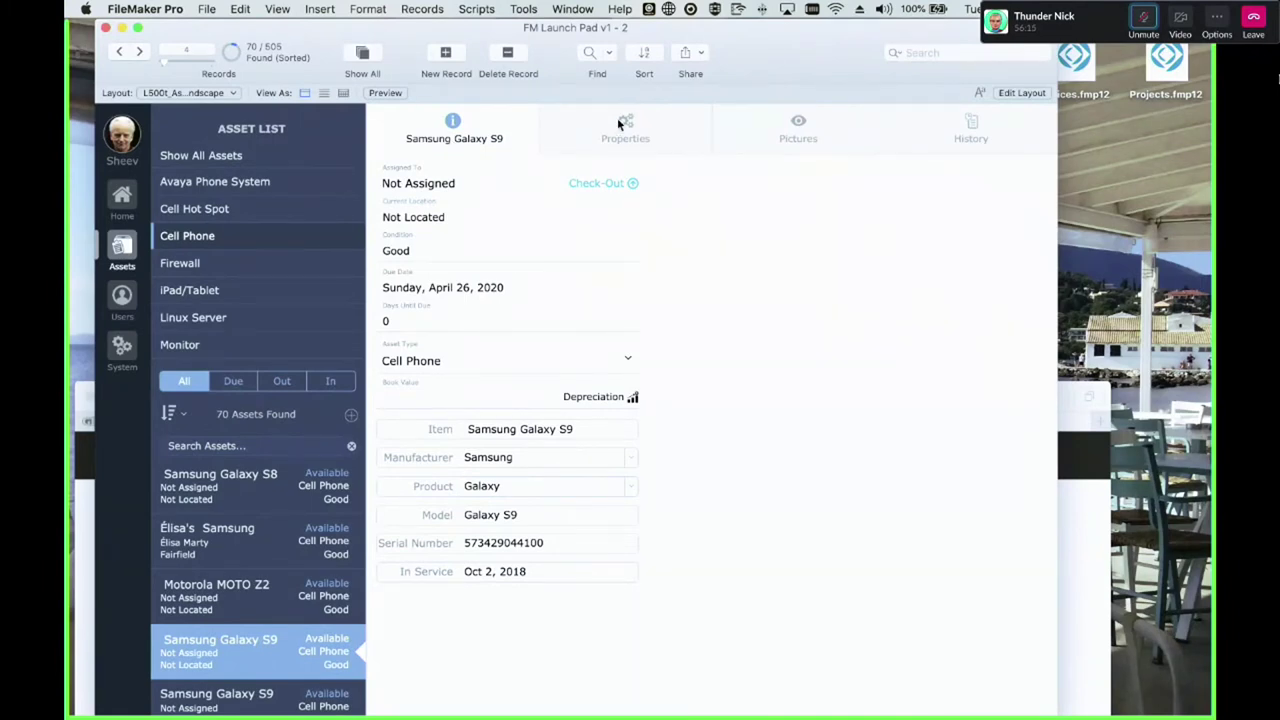
click(619, 123)
click(798, 128)
click(491, 128)
In Layout mode, take the documents portal out of the off-layout popover and place it beside the asset detail fields
key(super+l)
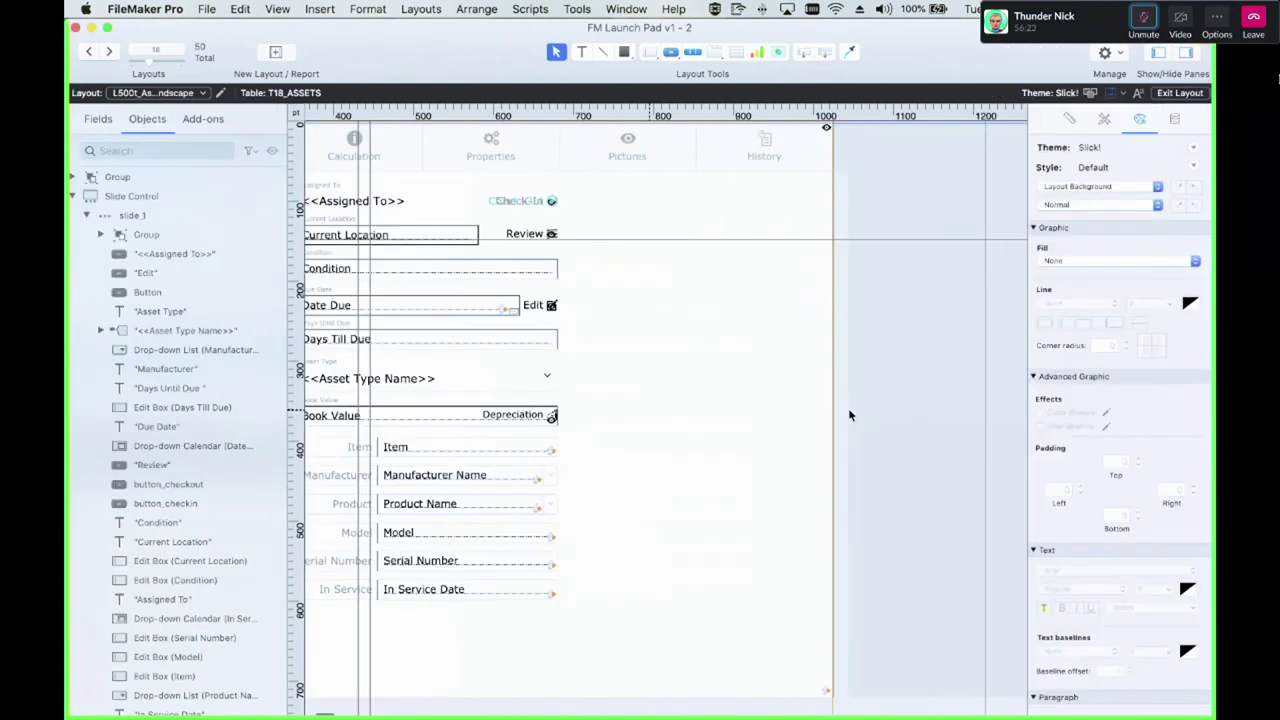
scroll(849, 415, right, 15)
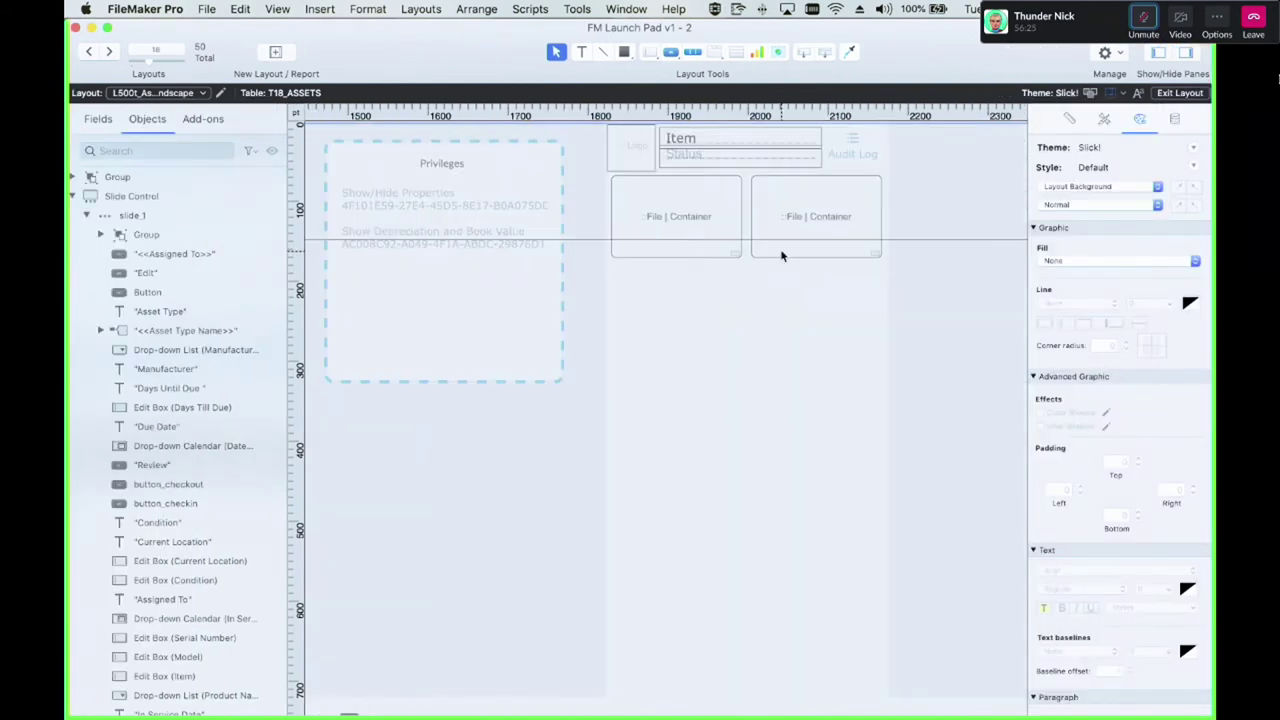
click(782, 257)
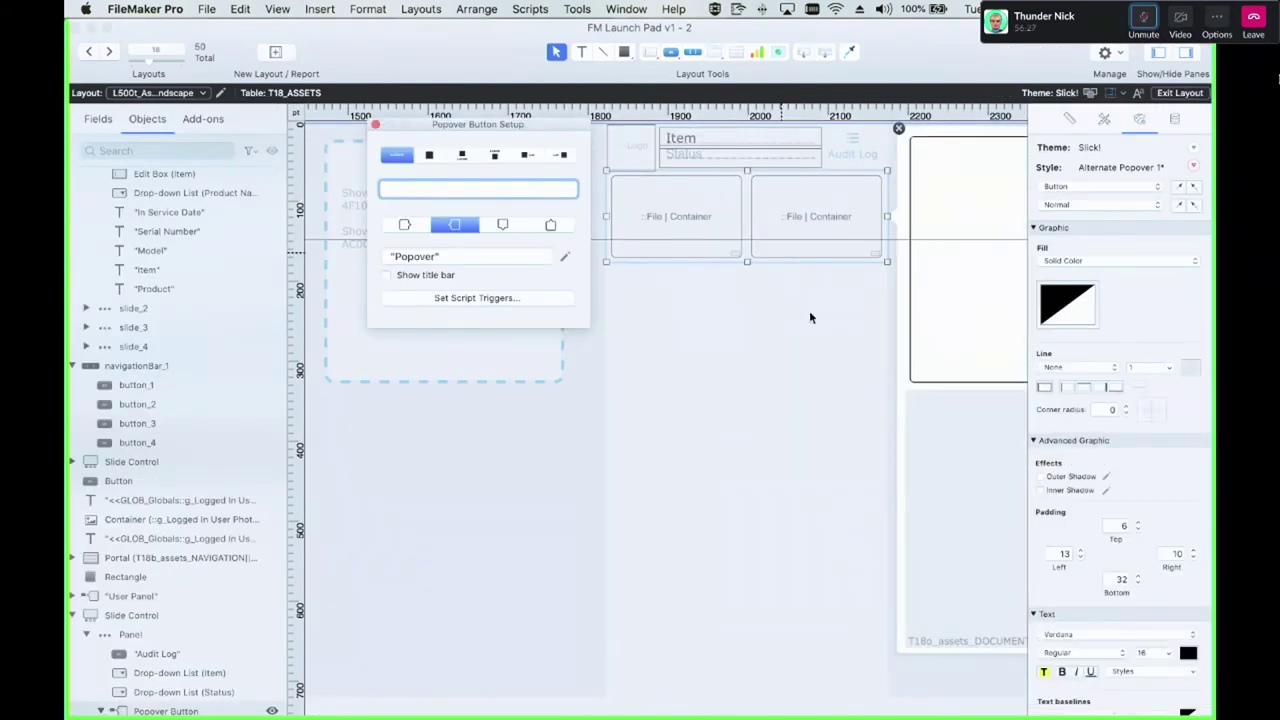
click(911, 390)
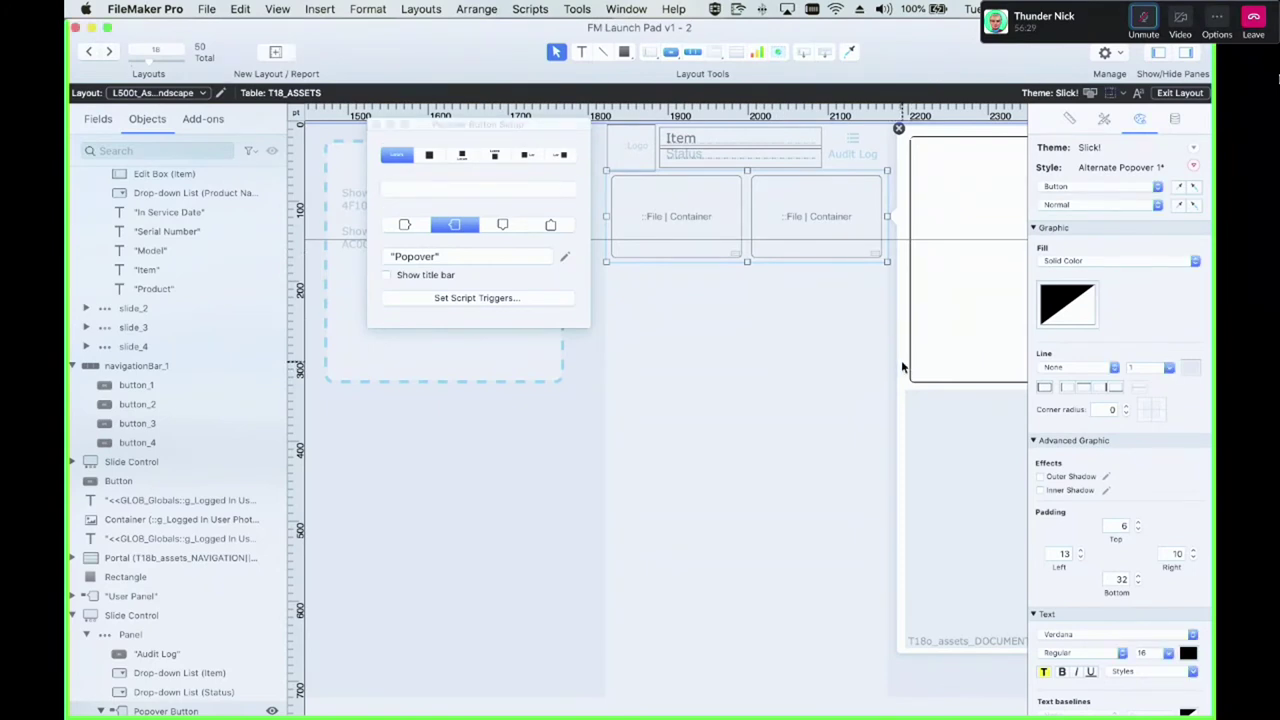
click(908, 380)
drag(908, 380, 358, 385)
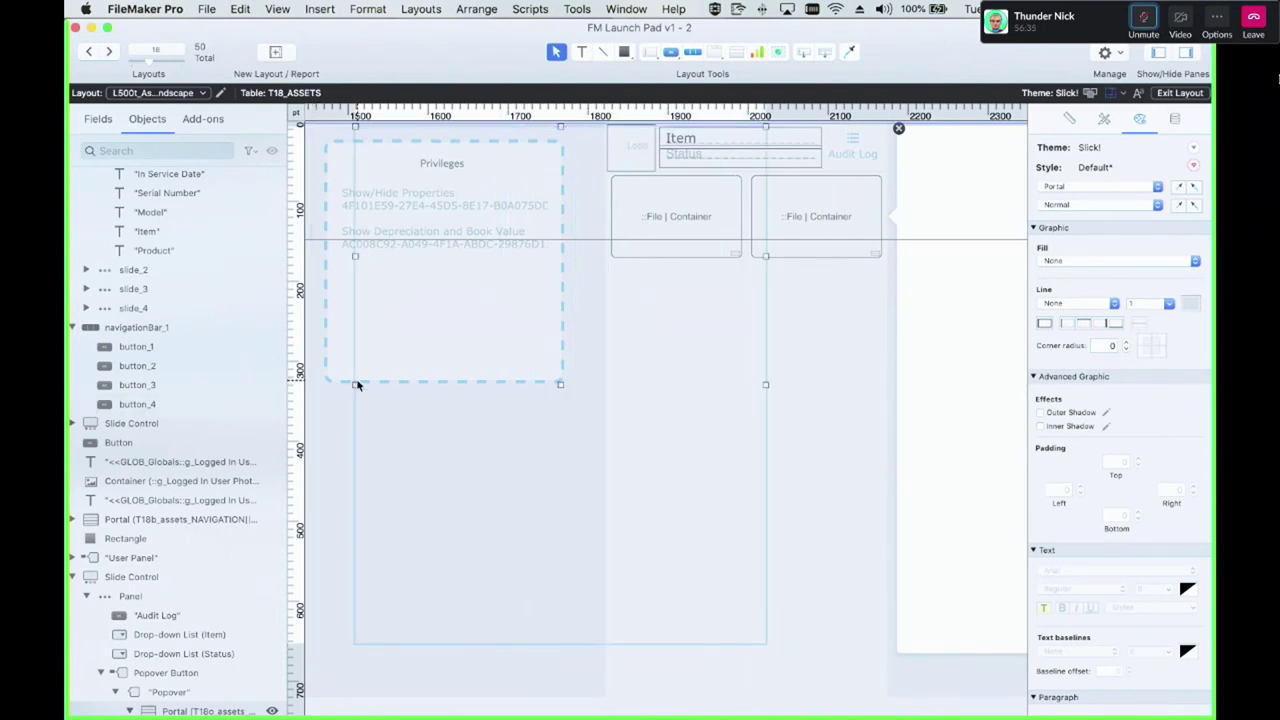
drag(594, 457, 827, 518)
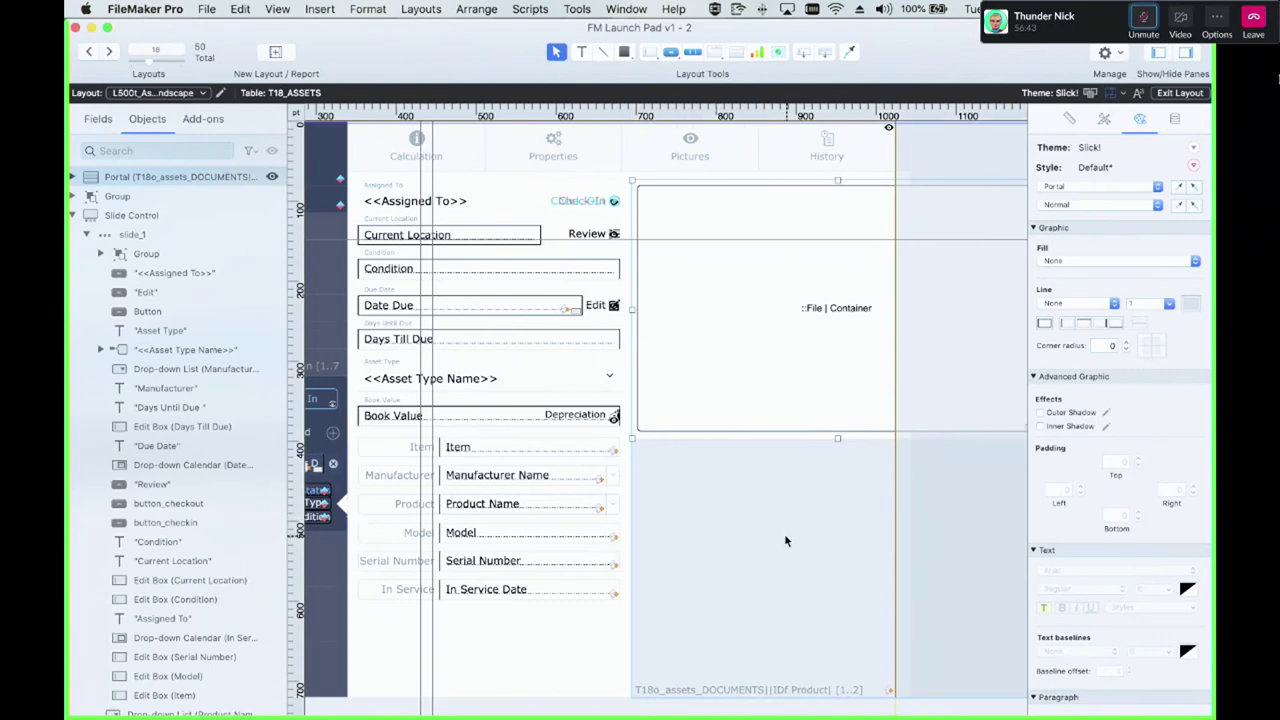
Nudge the documents portal vertically into place under the navigation bar and give it a solid line on its left side
key(Up)
key(Up)
key(Up)
key(Up)
key(Up)
key(Up)
key(Up)
key(Up)
key(Up)
key(Up)
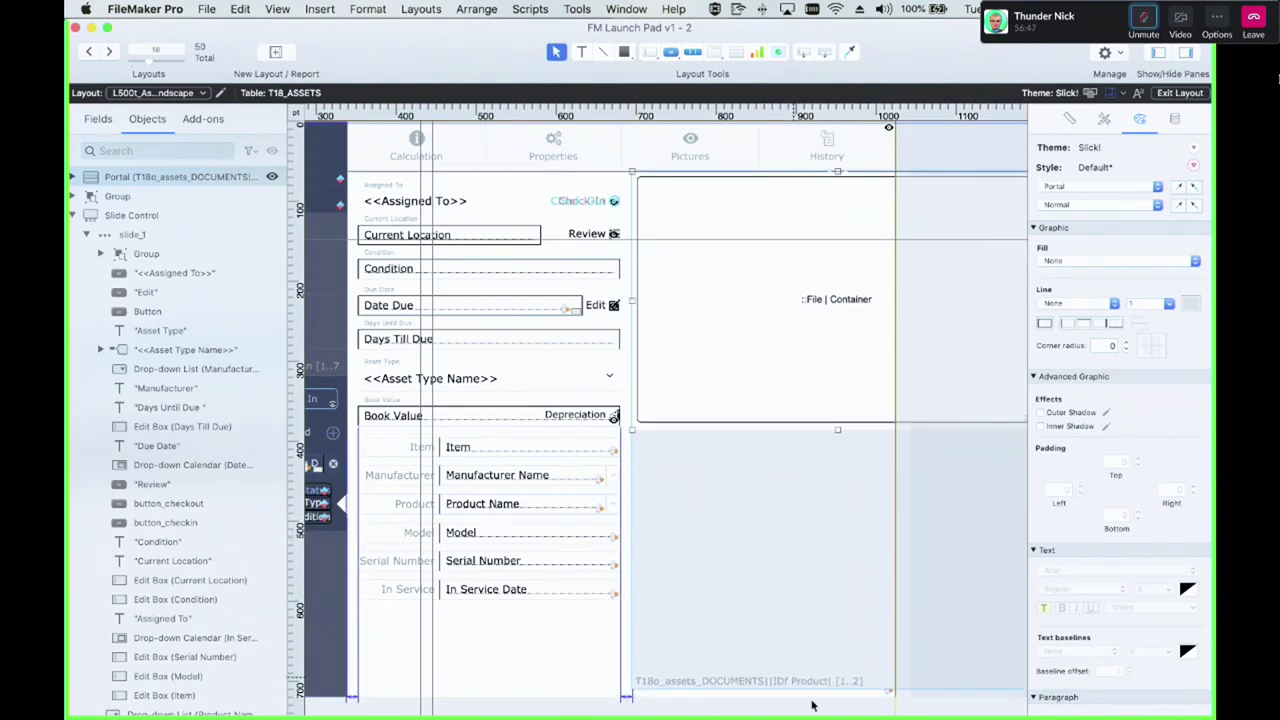
key(Down)
key(Down)
key(Down)
key(Down)
key(Down)
key(Down)
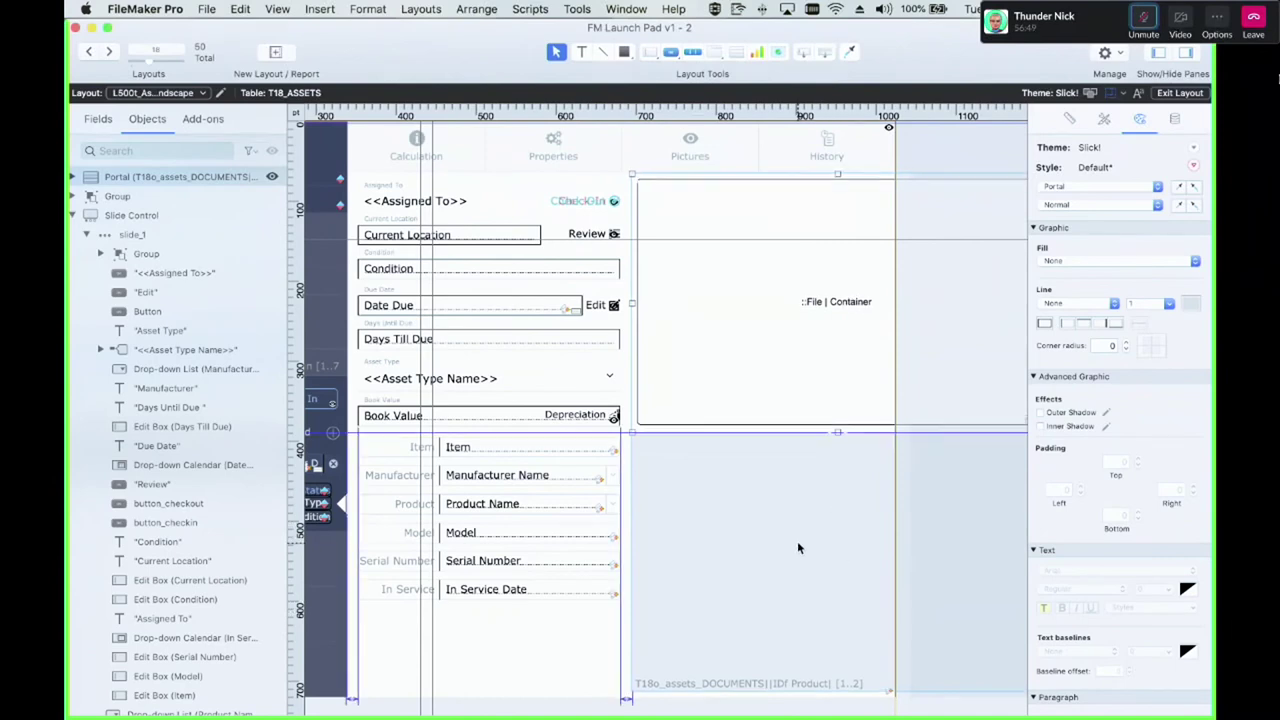
click(1044, 323)
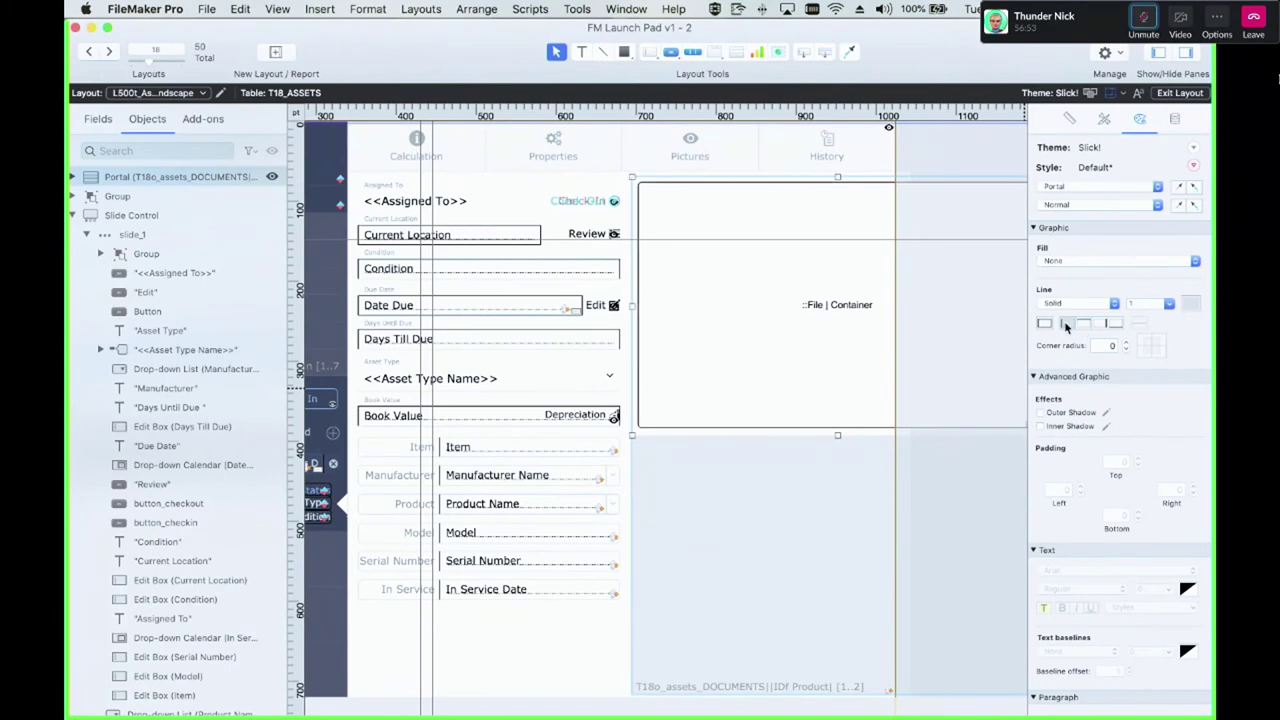
click(833, 213)
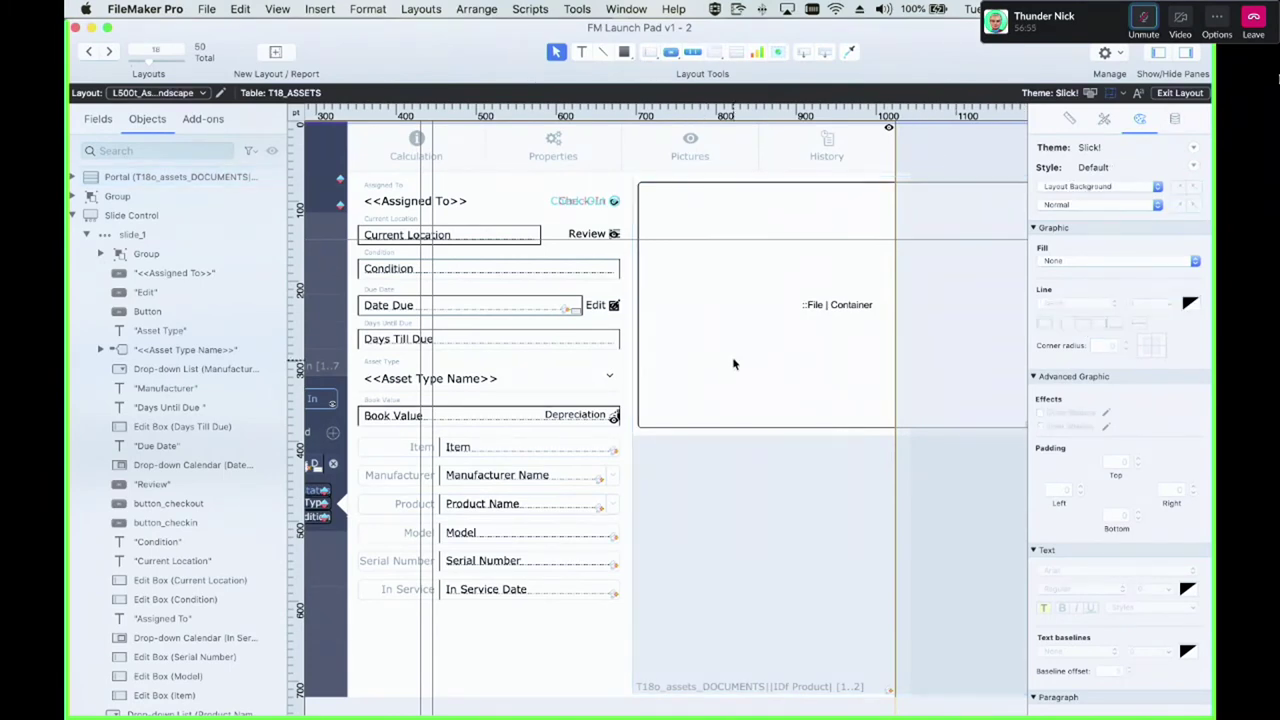
Narrow the File container and the documents portal to fit inside the layout's right edge, making the portal about 325 points wide
click(766, 358)
drag(895, 428, 863, 427)
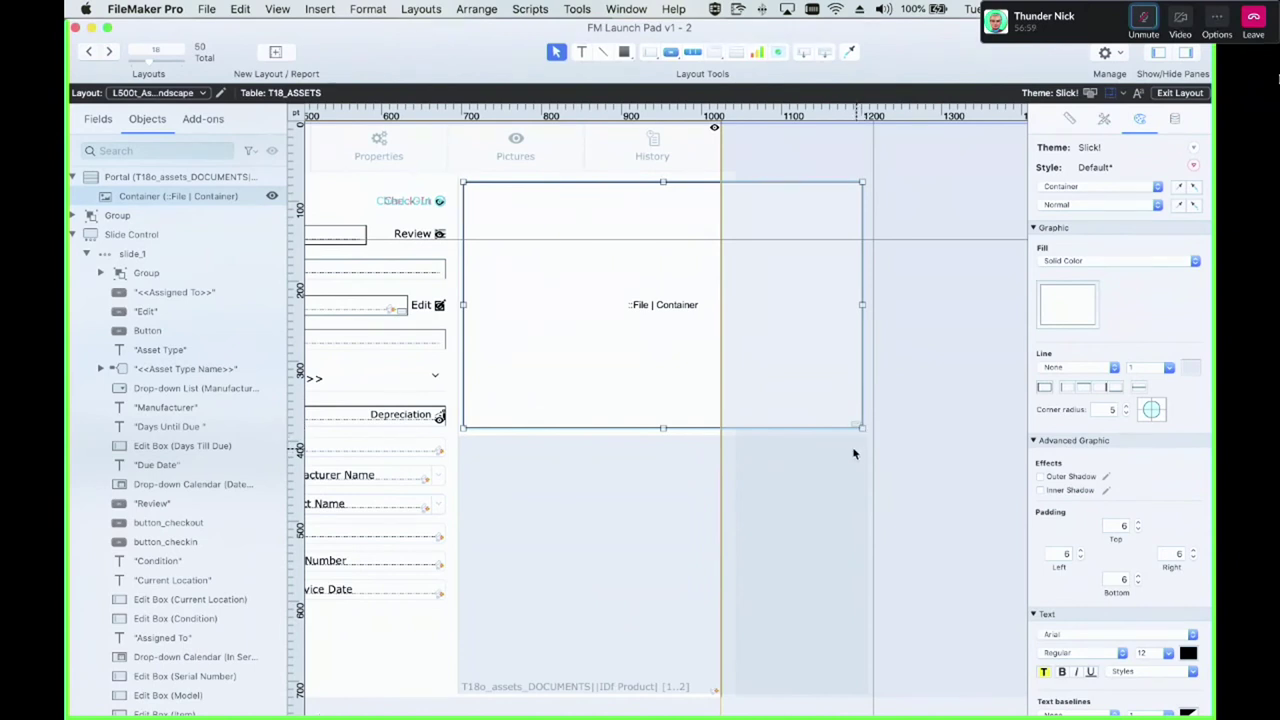
shift+click(866, 436)
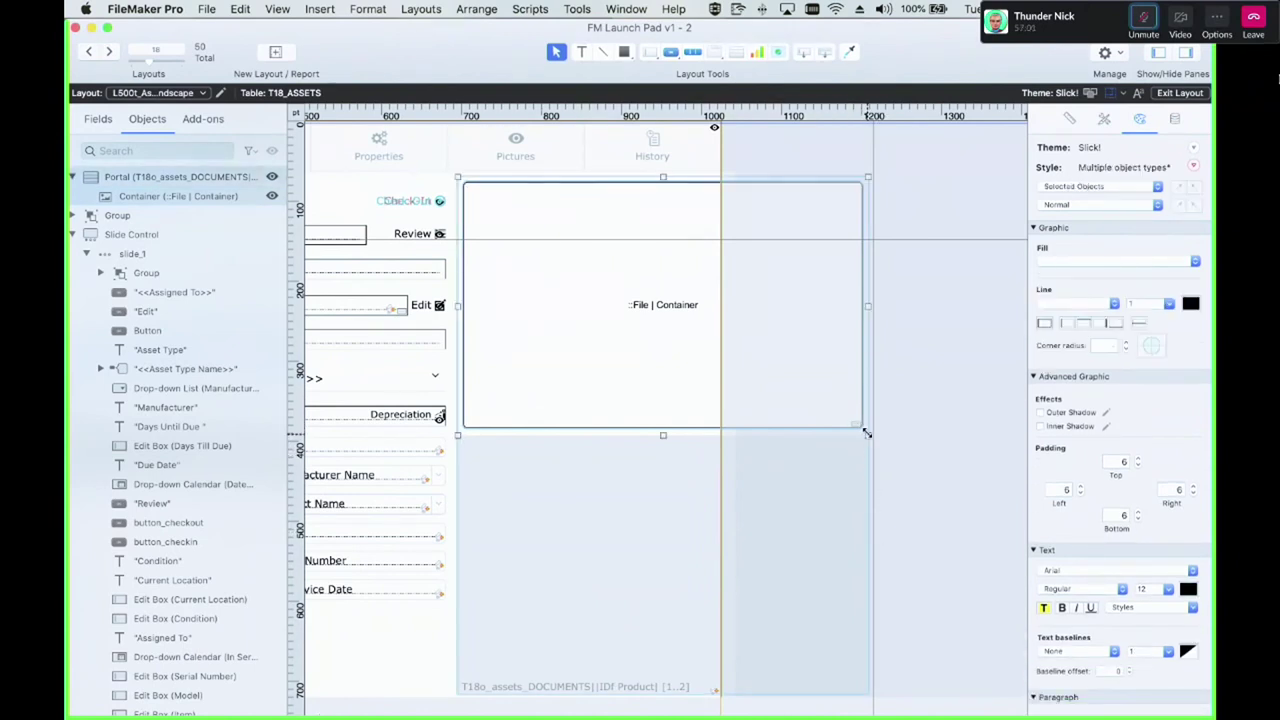
click(884, 437)
click(843, 417)
drag(866, 427, 709, 402)
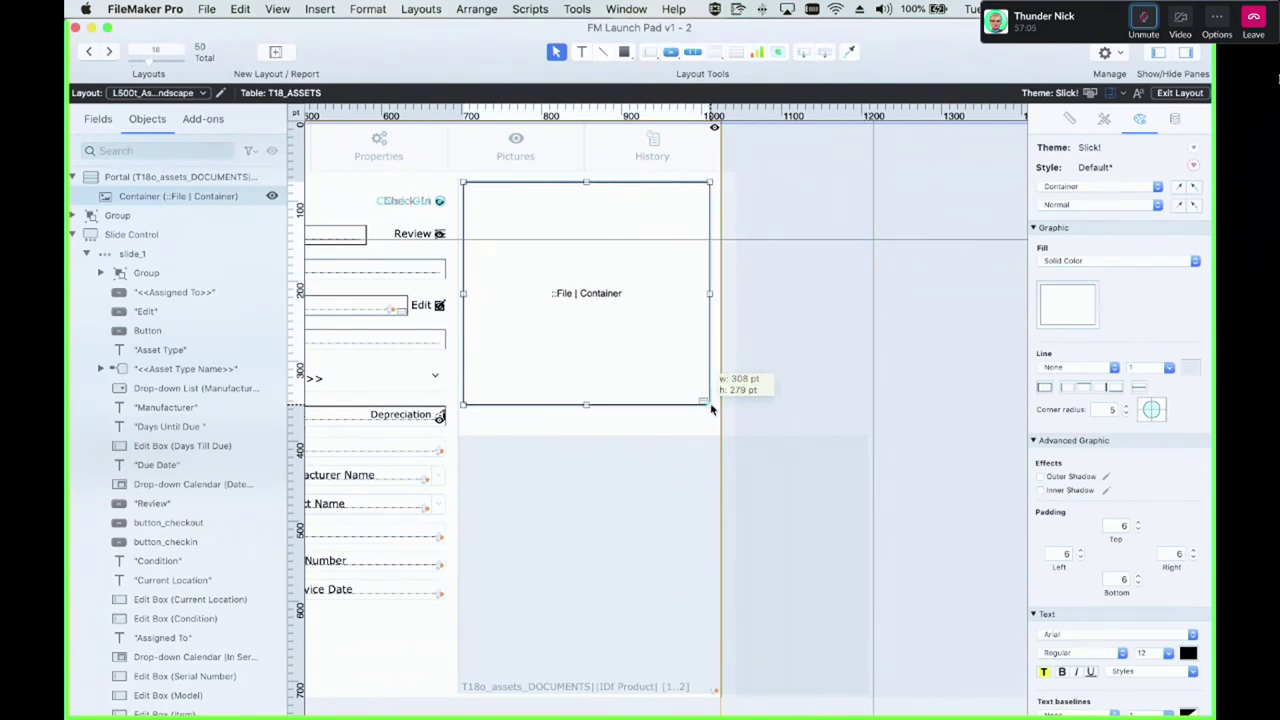
click(856, 431)
drag(867, 432, 712, 427)
click(671, 385)
click(757, 427)
click(650, 492)
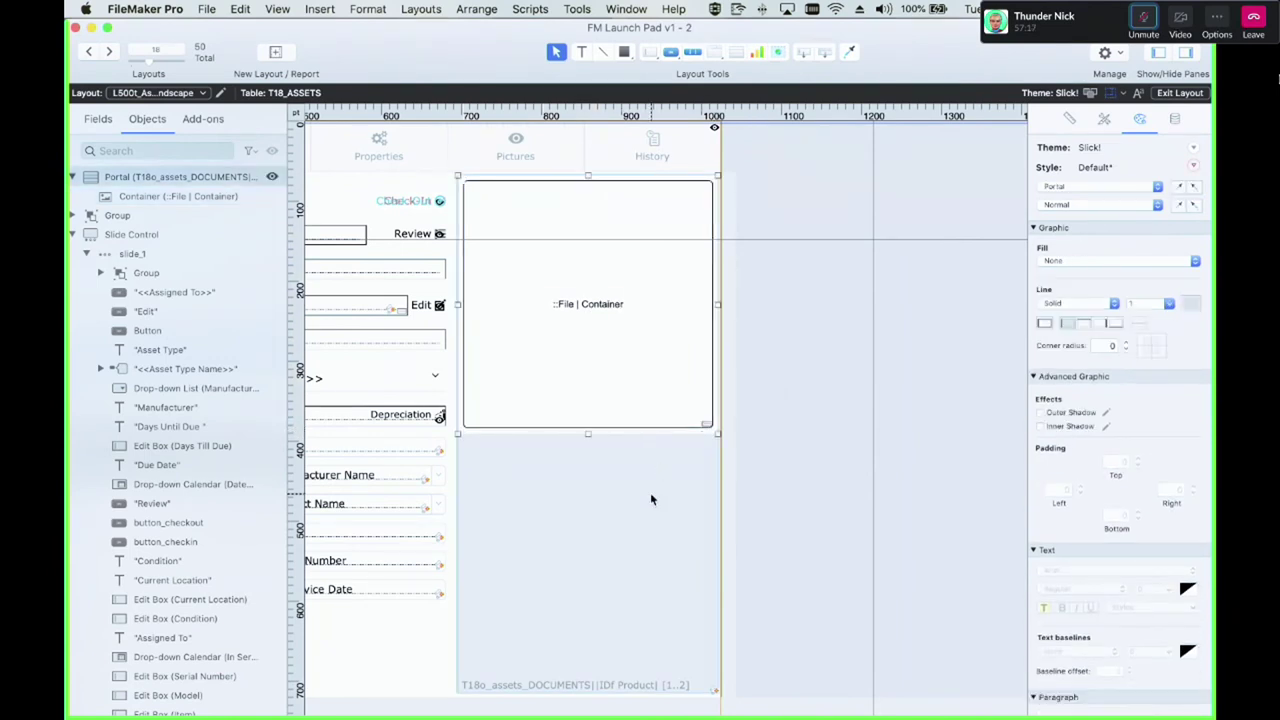
Anchor the documents portal on all four sides and set the left and right anchors of its File container
click(1069, 119)
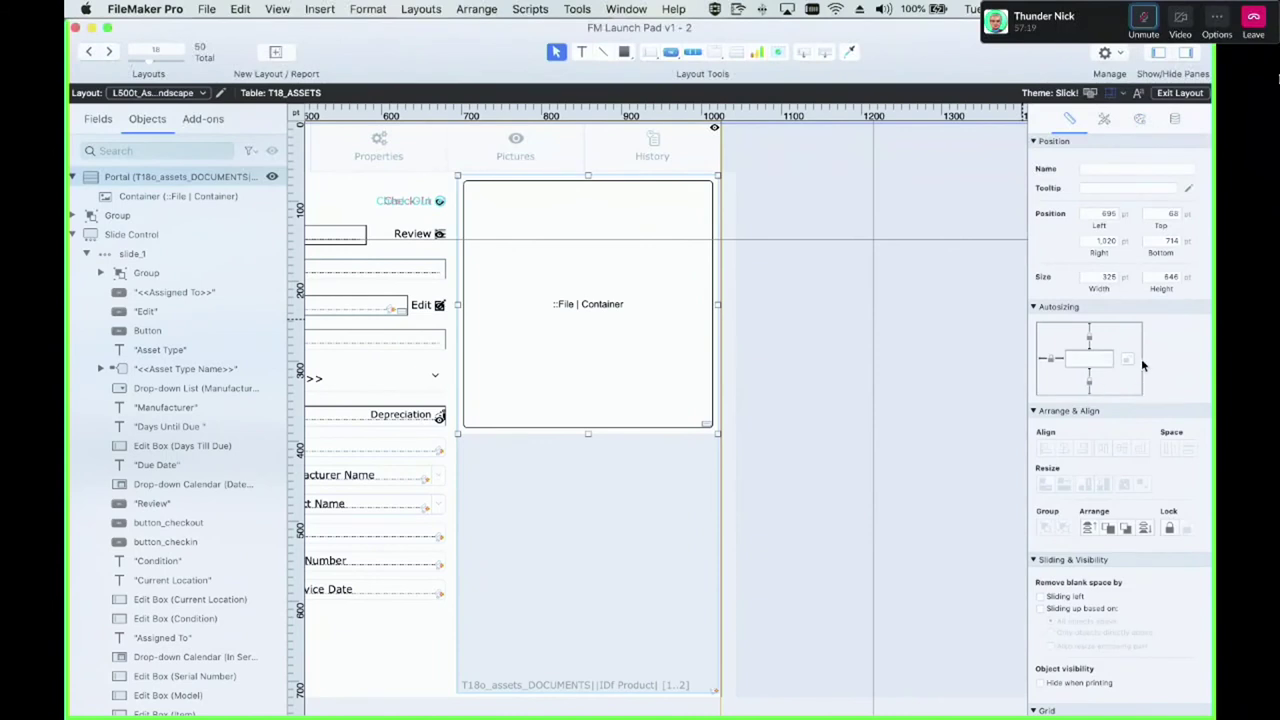
click(689, 358)
click(1050, 358)
click(1127, 358)
click(893, 375)
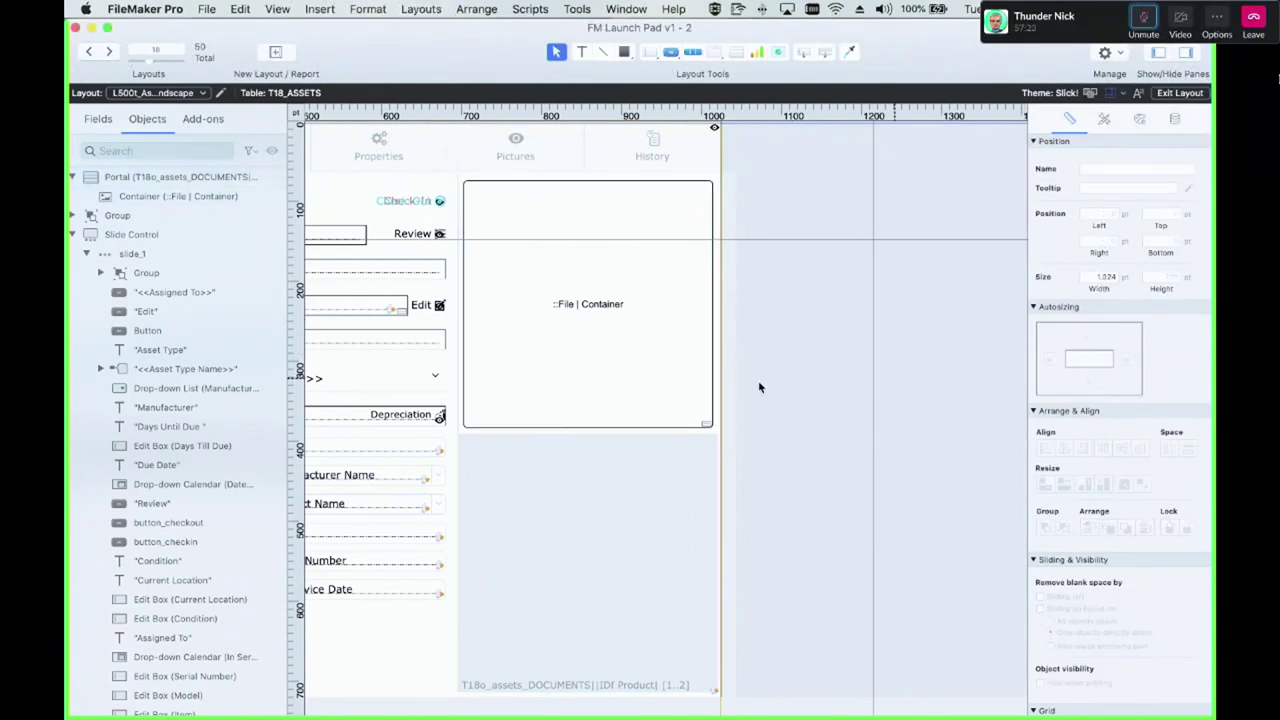
In Browse mode, search the asset list for "iph" and open the first matching asset to check its pictures
key(super+b)
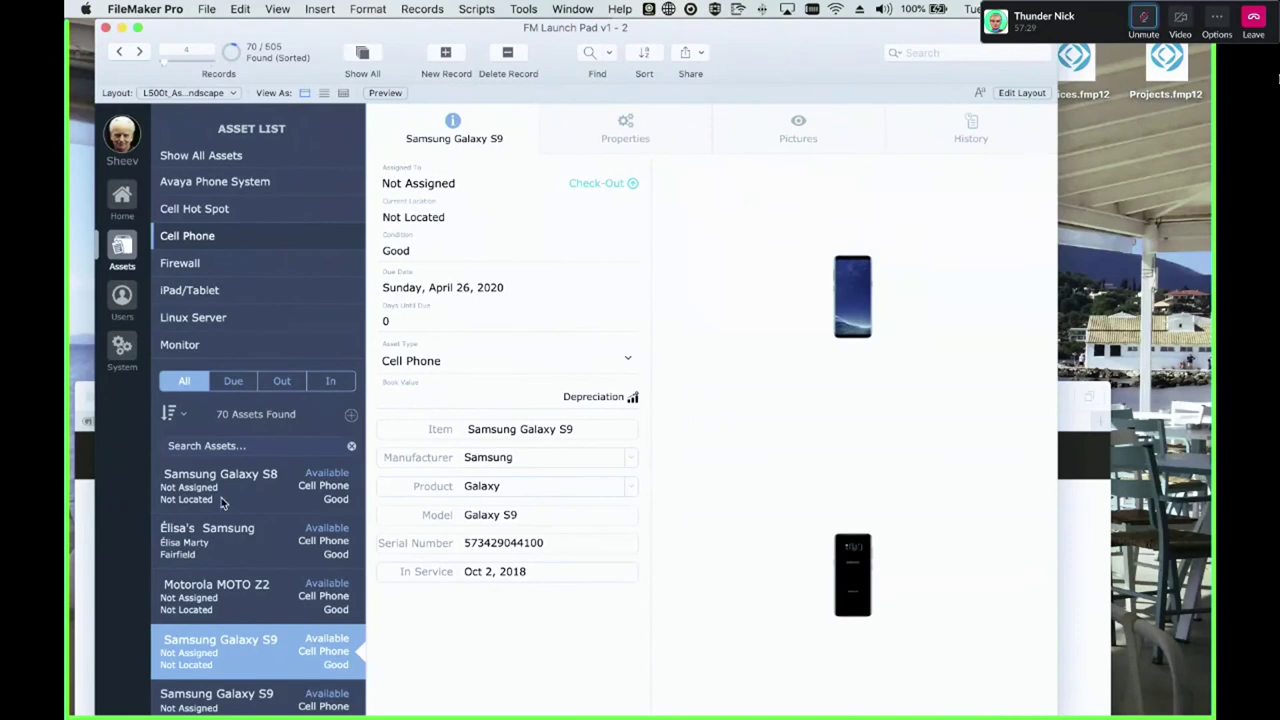
click(242, 443)
text(ip)
click(234, 482)
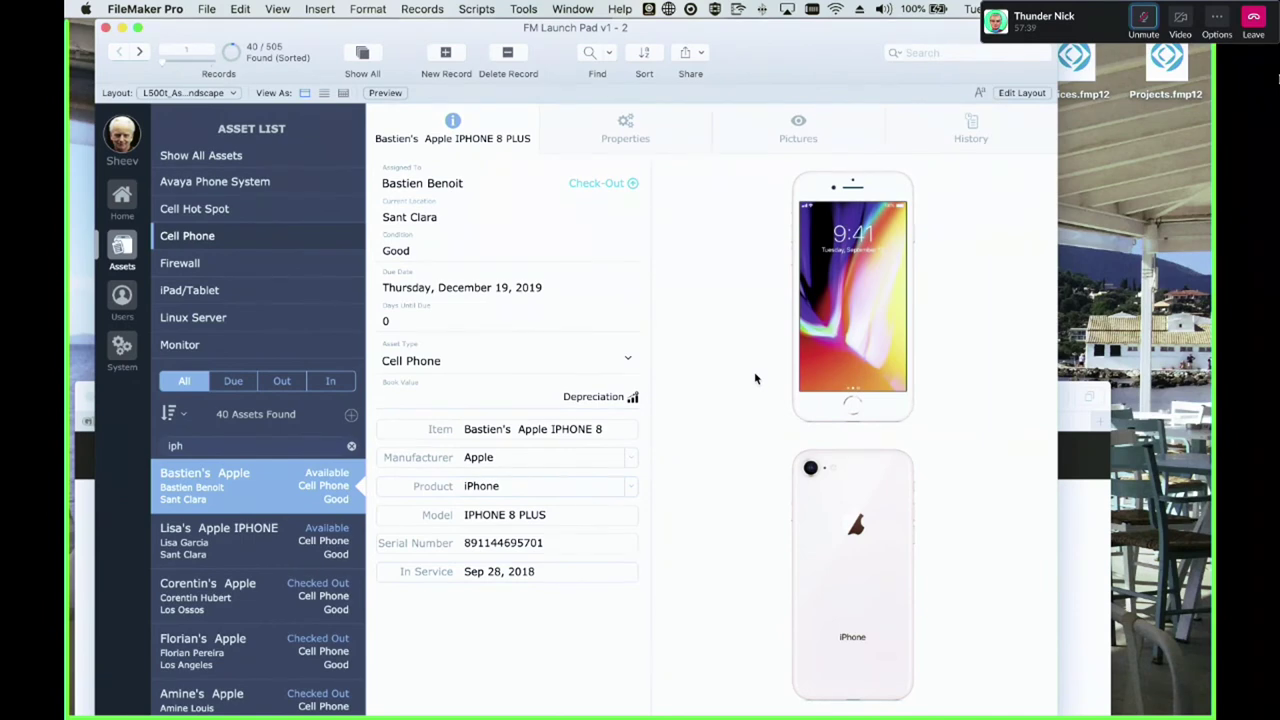
In Layout mode, nudge the documents portal up 5 points so it sits inside the first slide panel
key(super+l)
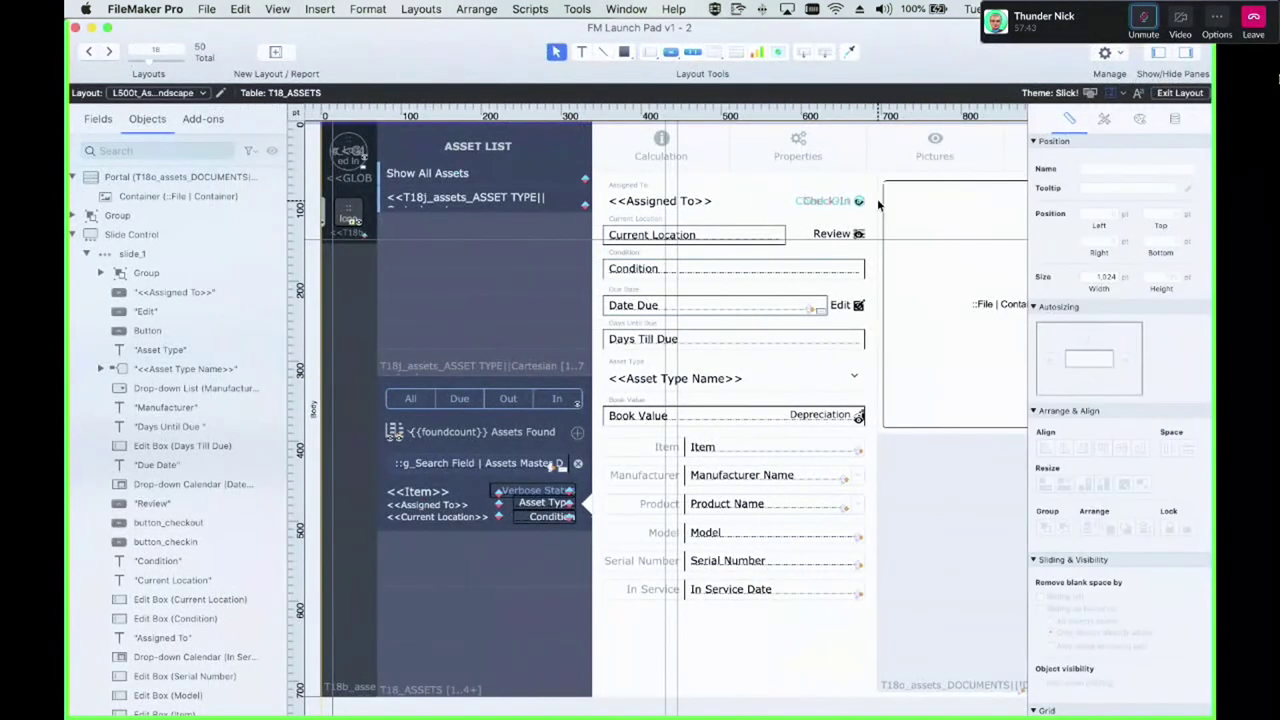
click(878, 204)
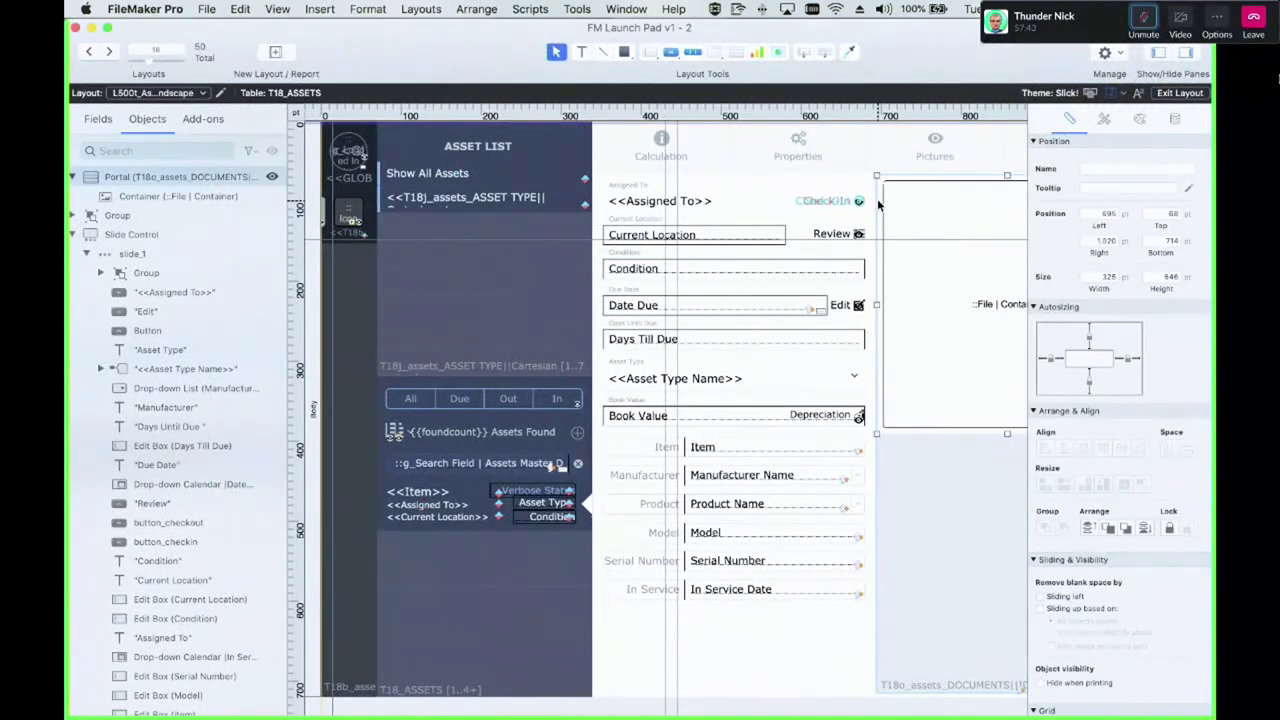
key(Up)
key(Up)
key(Up)
key(Up)
key(Up)
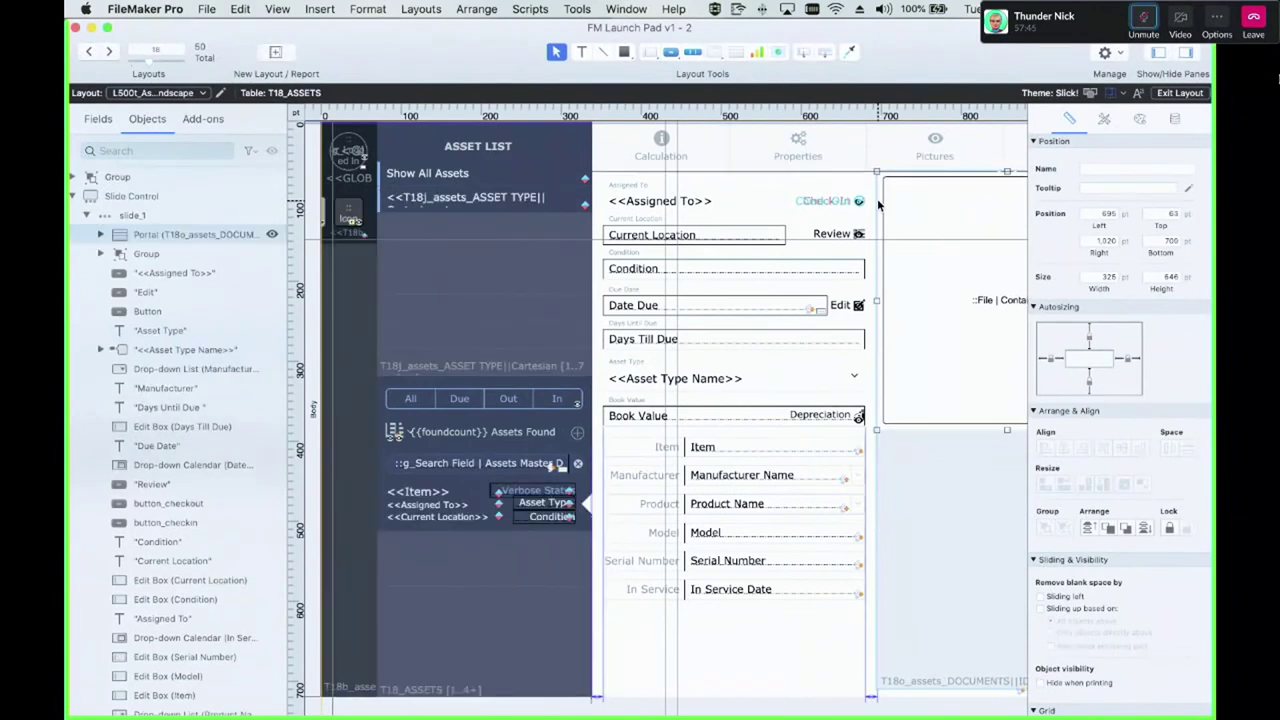
Extend the documents portal downward to a height of 656 points
scroll(878, 204, right, 5)
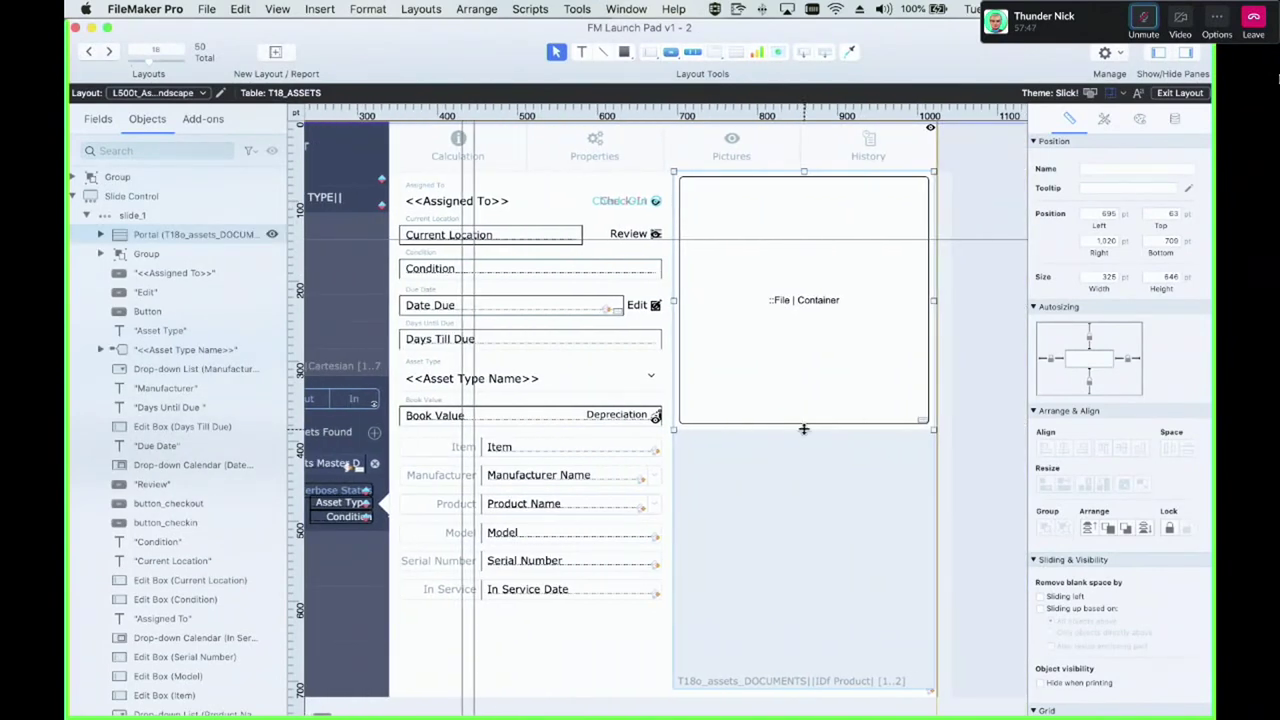
drag(805, 431, 806, 433)
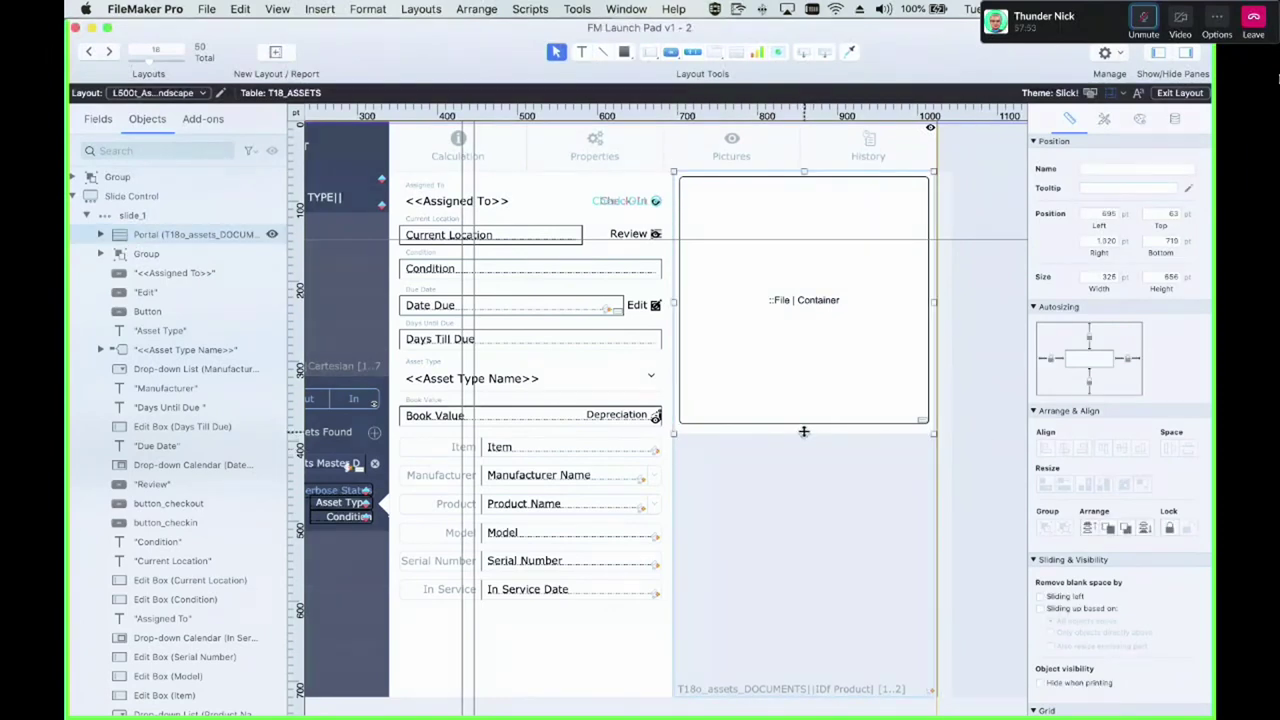
click(1006, 452)
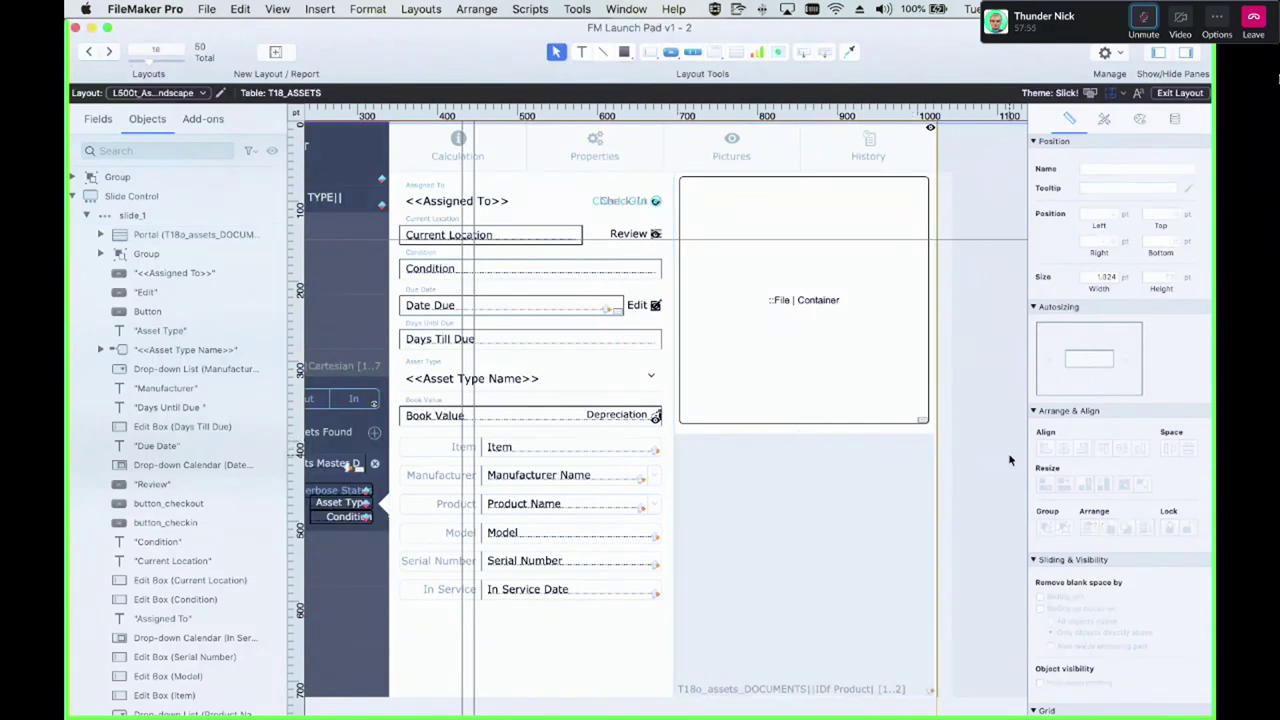
Check the finished portal in Browse mode by switching between the navigation tabs, and return to Layout mode
key(super+b)
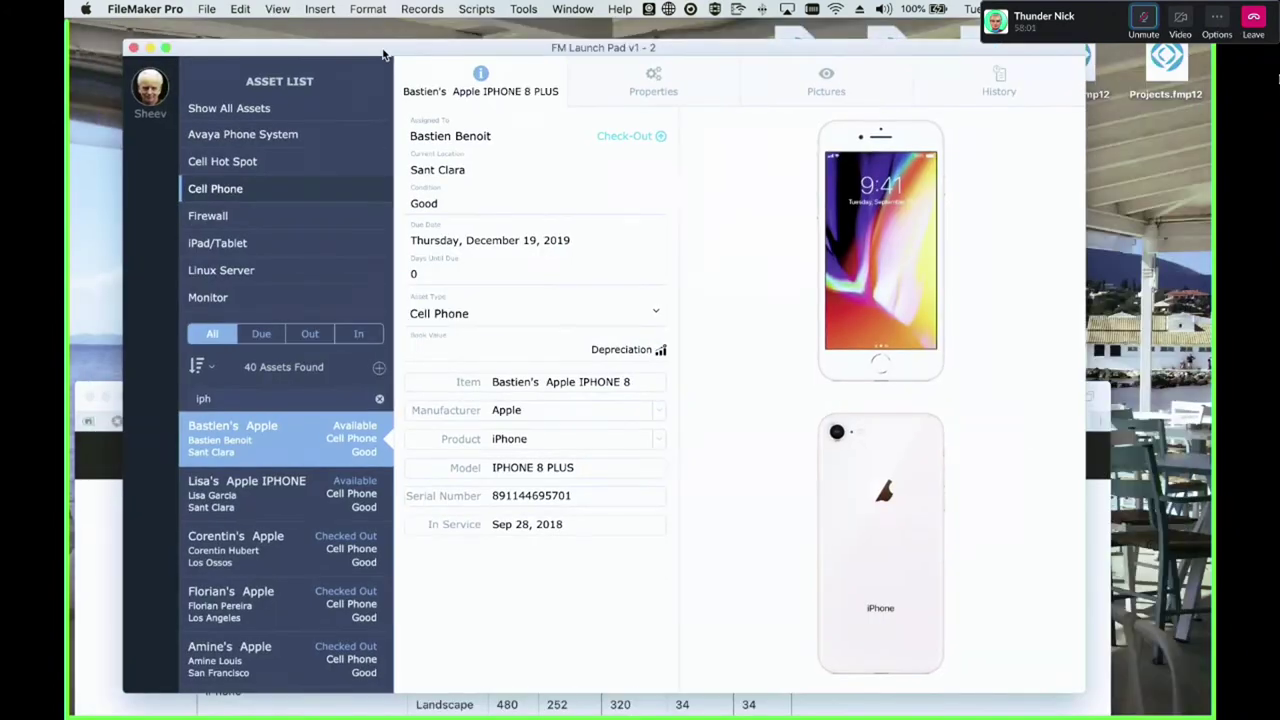
click(677, 97)
click(849, 105)
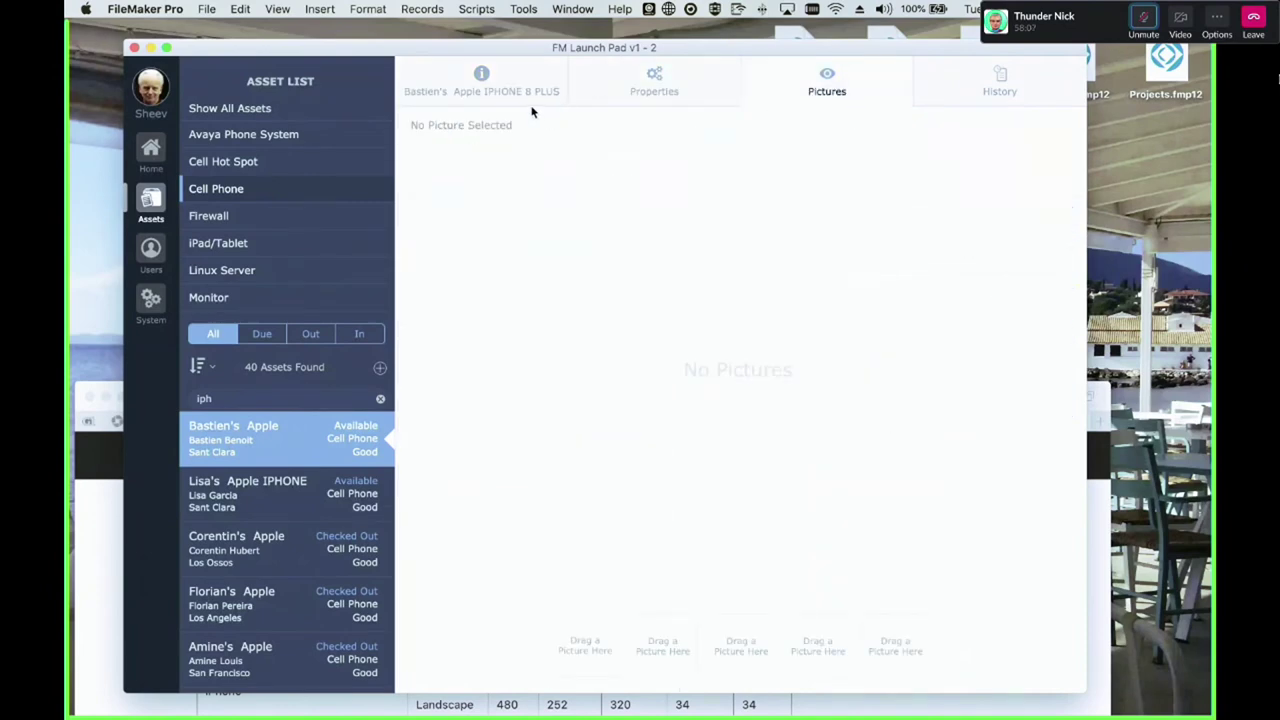
click(542, 73)
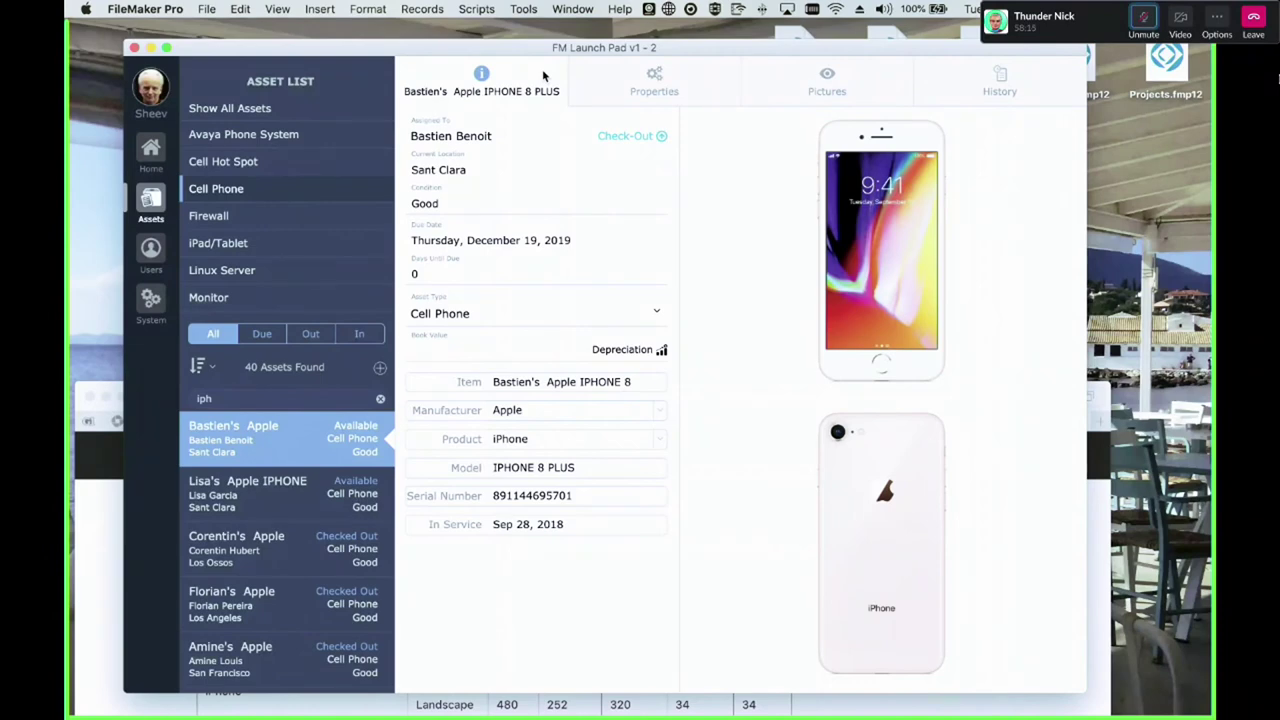
key(super+l)
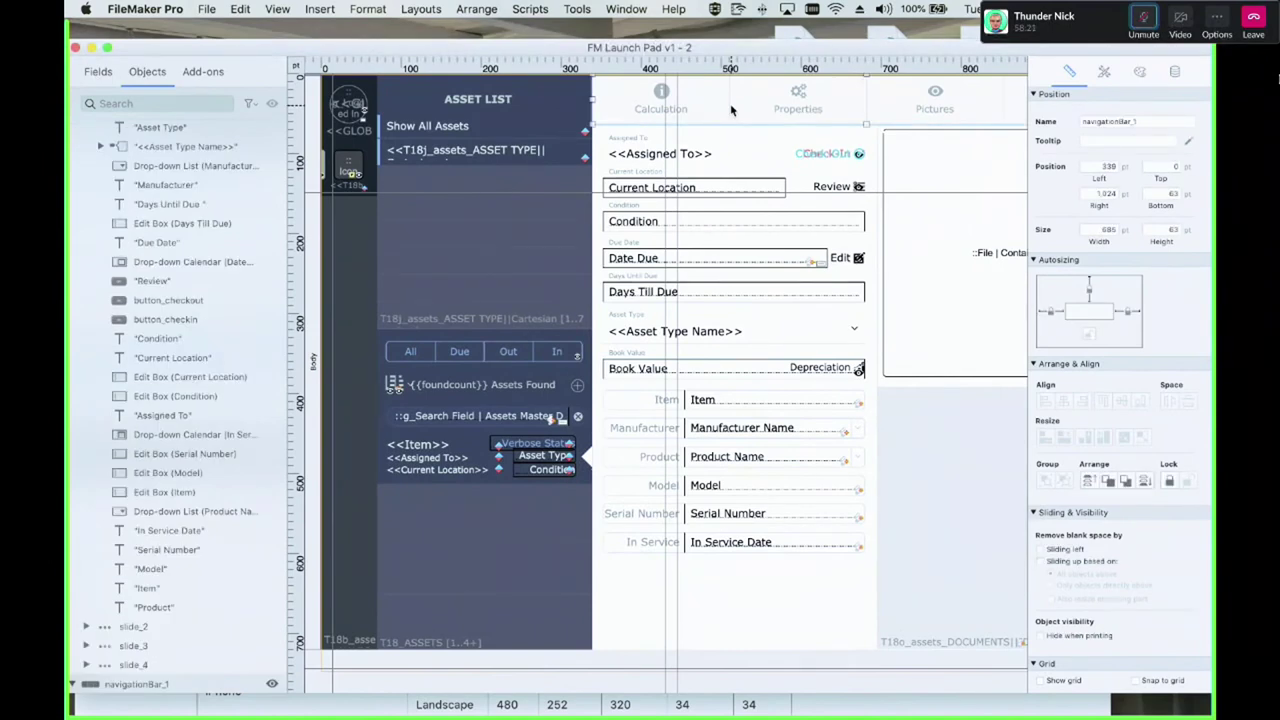
Open the button bar setup for the navigation bar's Calculation segment and set the inactive segment text size to 10 pt
click(733, 172)
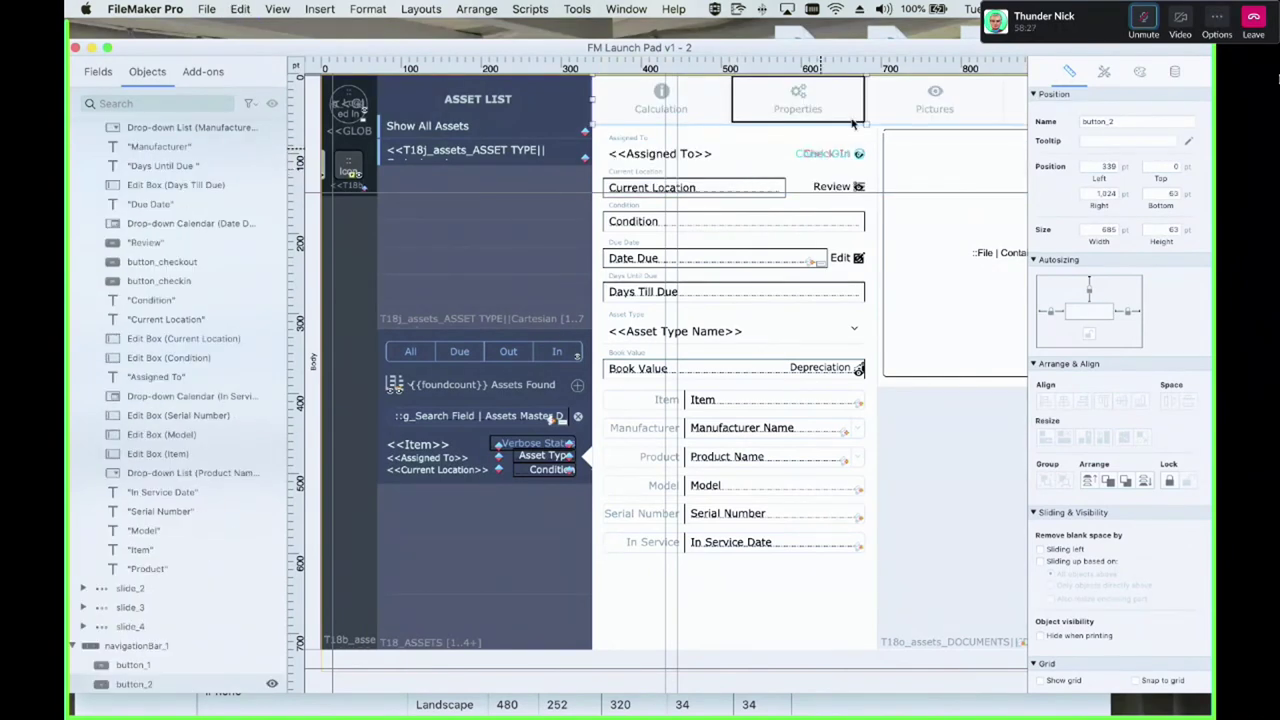
click(690, 96)
double_click(690, 96)
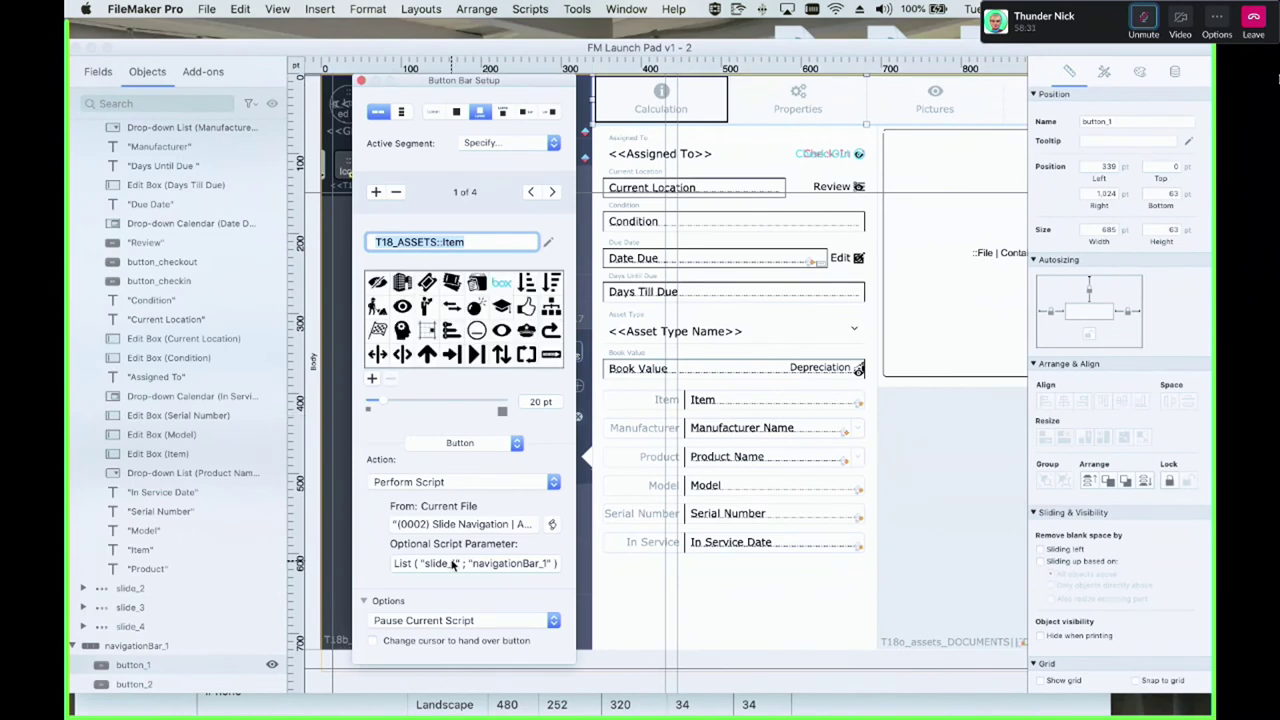
scroll(470, 356, down, 5)
click(530, 402)
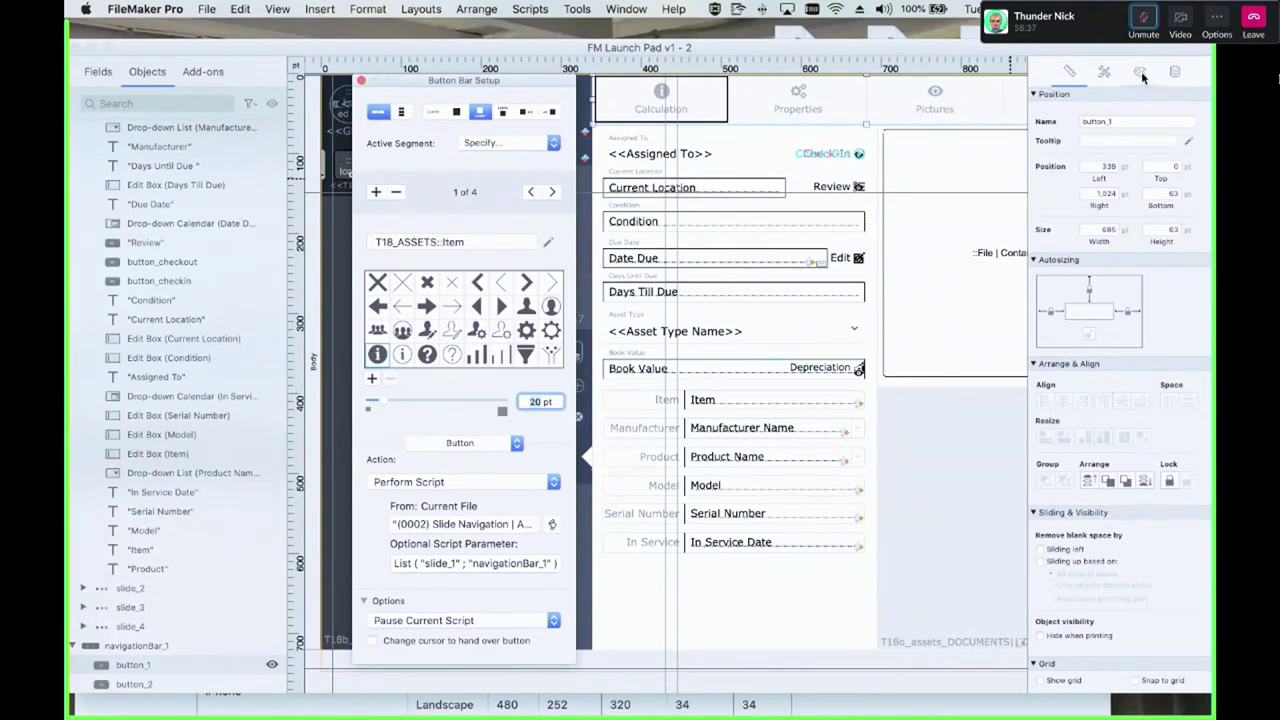
click(1125, 412)
click(1142, 605)
text(10)
key(Return)
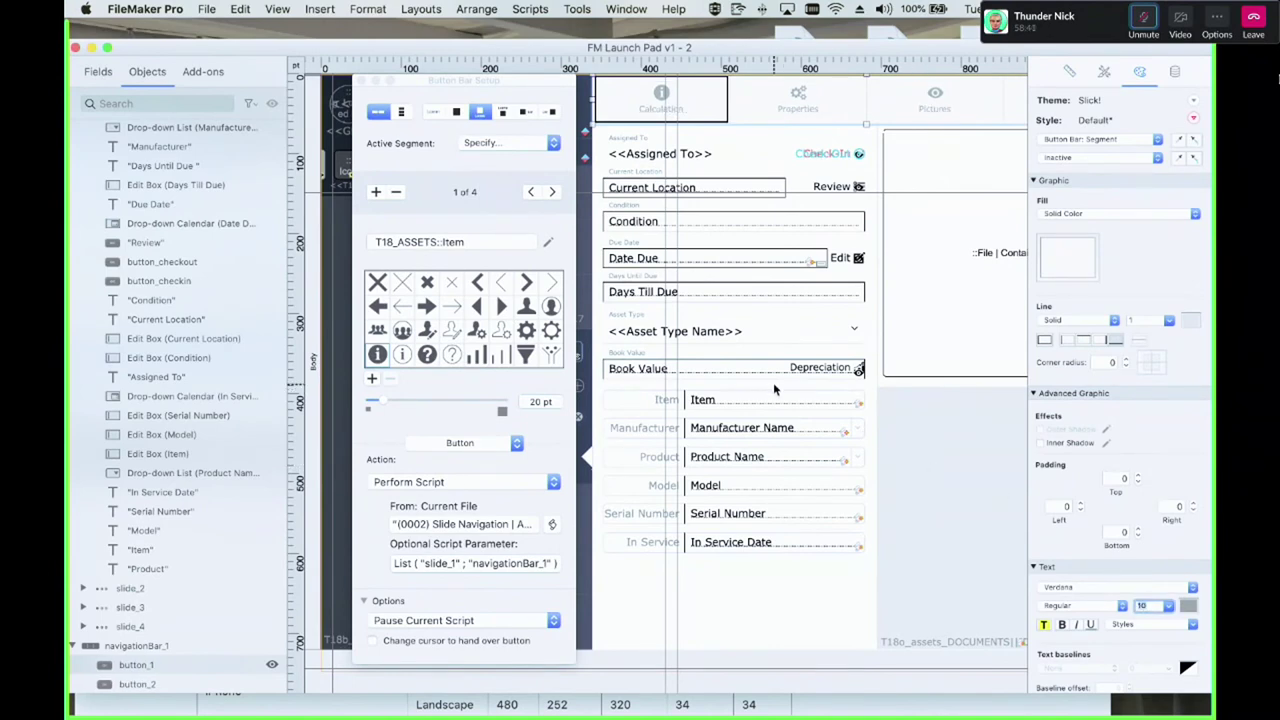
Place the navigation bar's icons to the left of their labels and reduce the bar's height to about 48 points
click(527, 112)
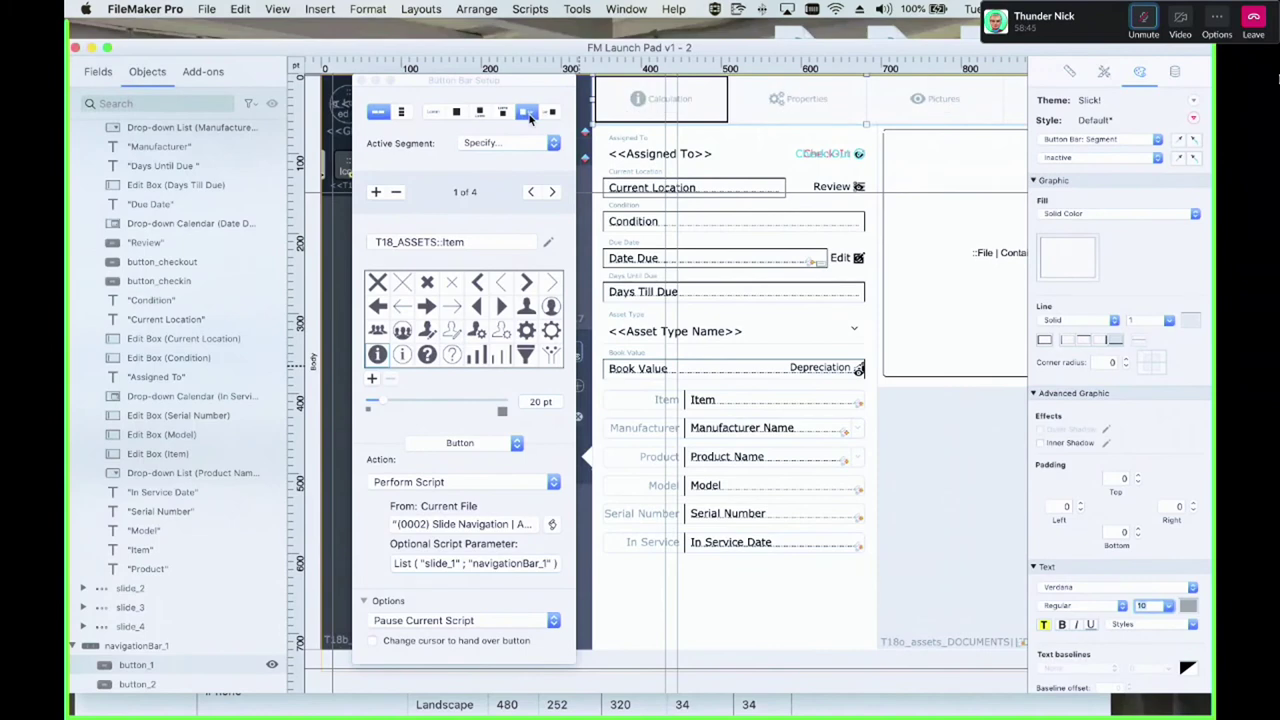
click(727, 160)
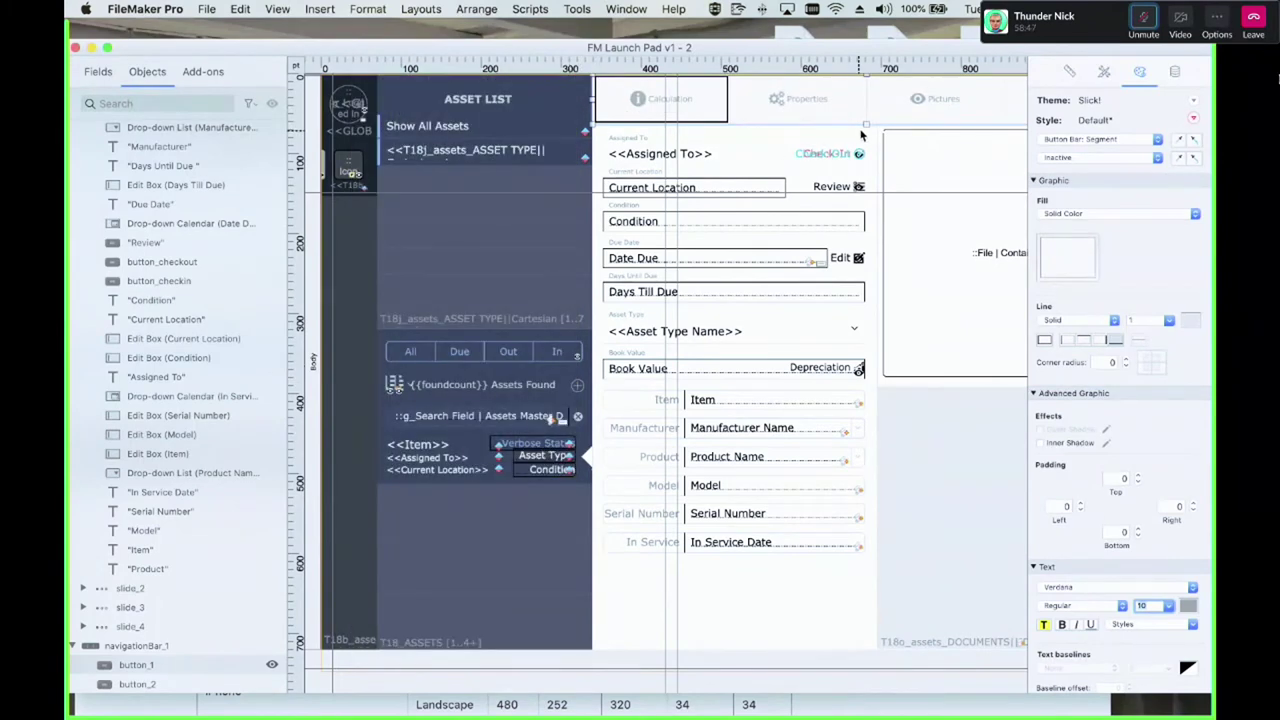
drag(866, 124, 868, 112)
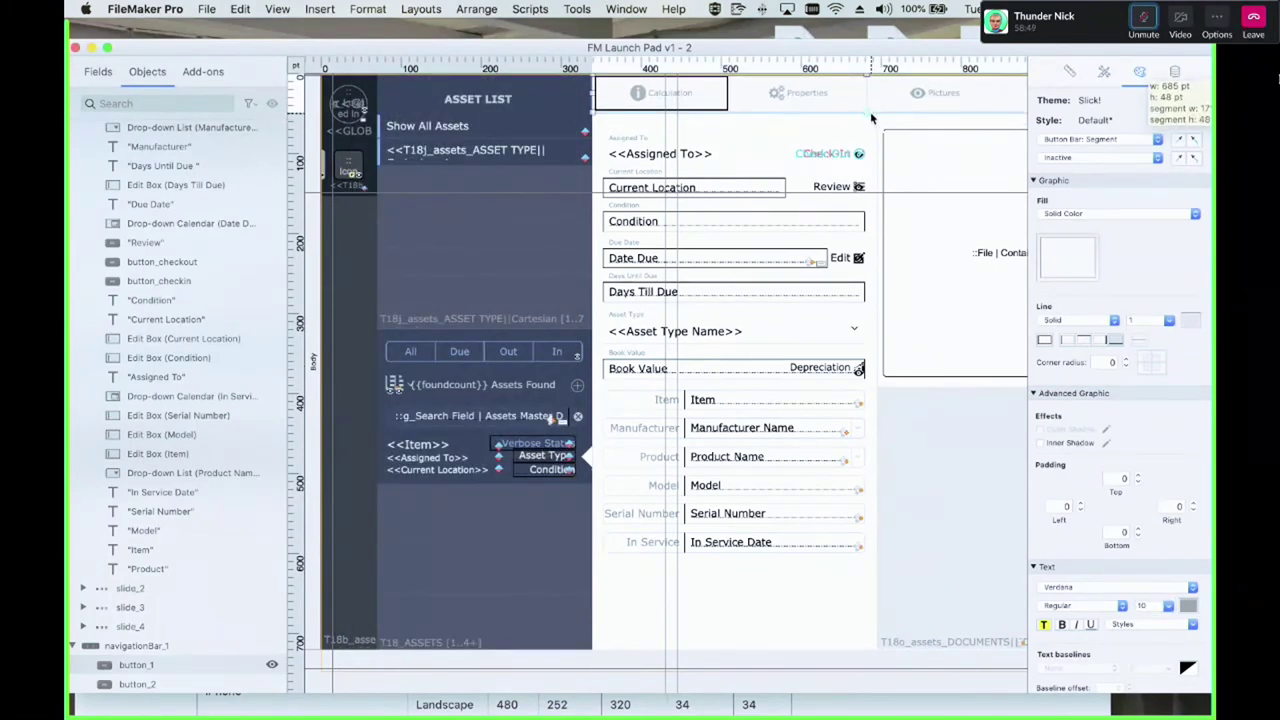
Remove the divider lines from the navigation bar by setting the Button Bar: Dividers line to None
click(1104, 73)
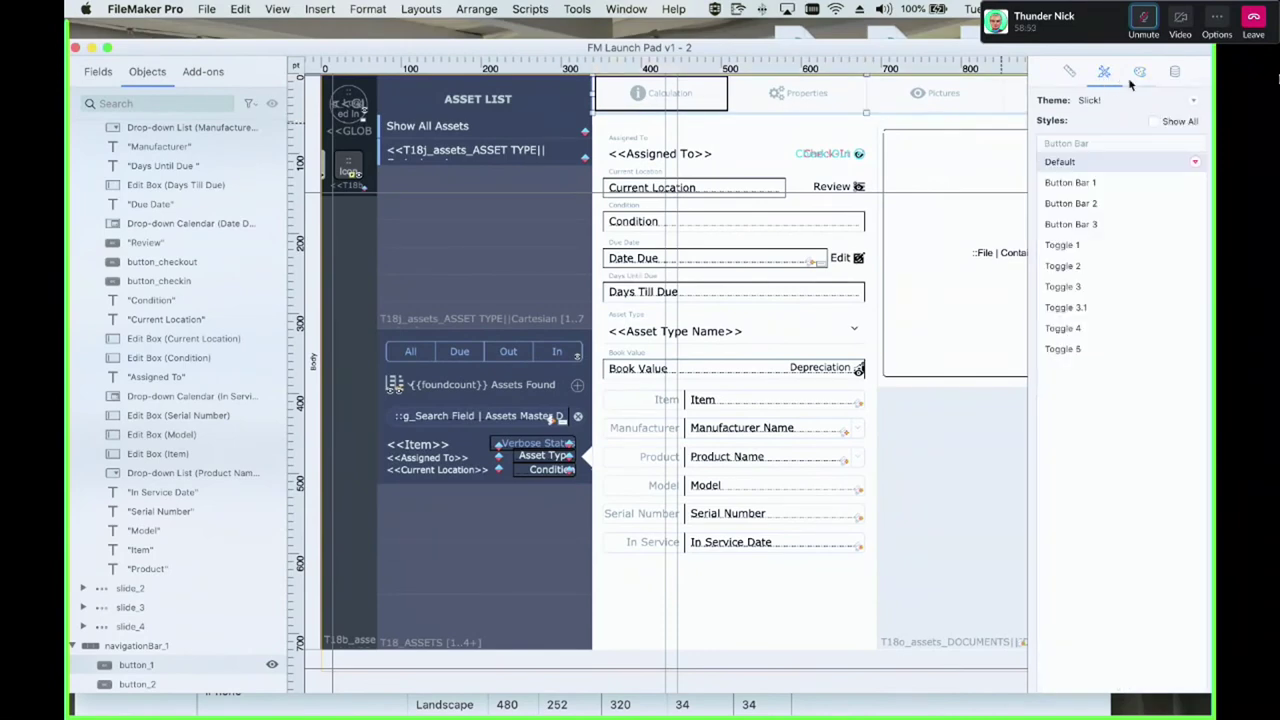
click(1141, 72)
click(1110, 158)
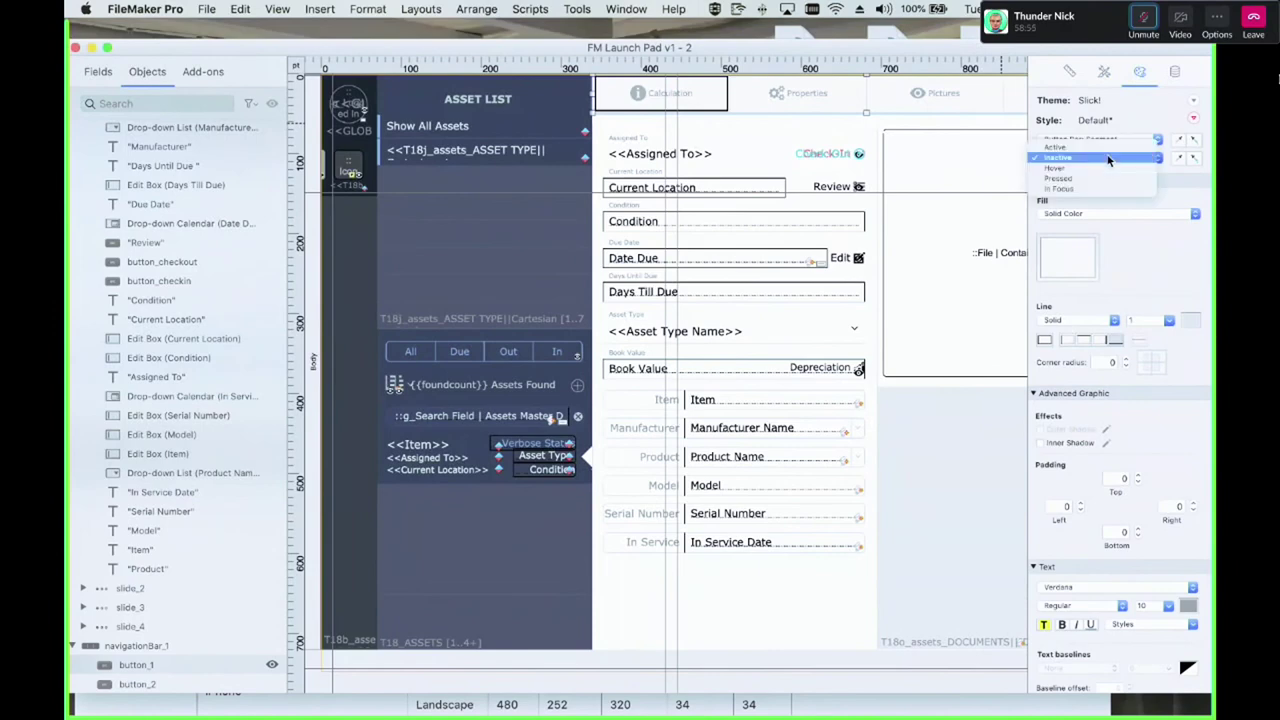
click(1118, 140)
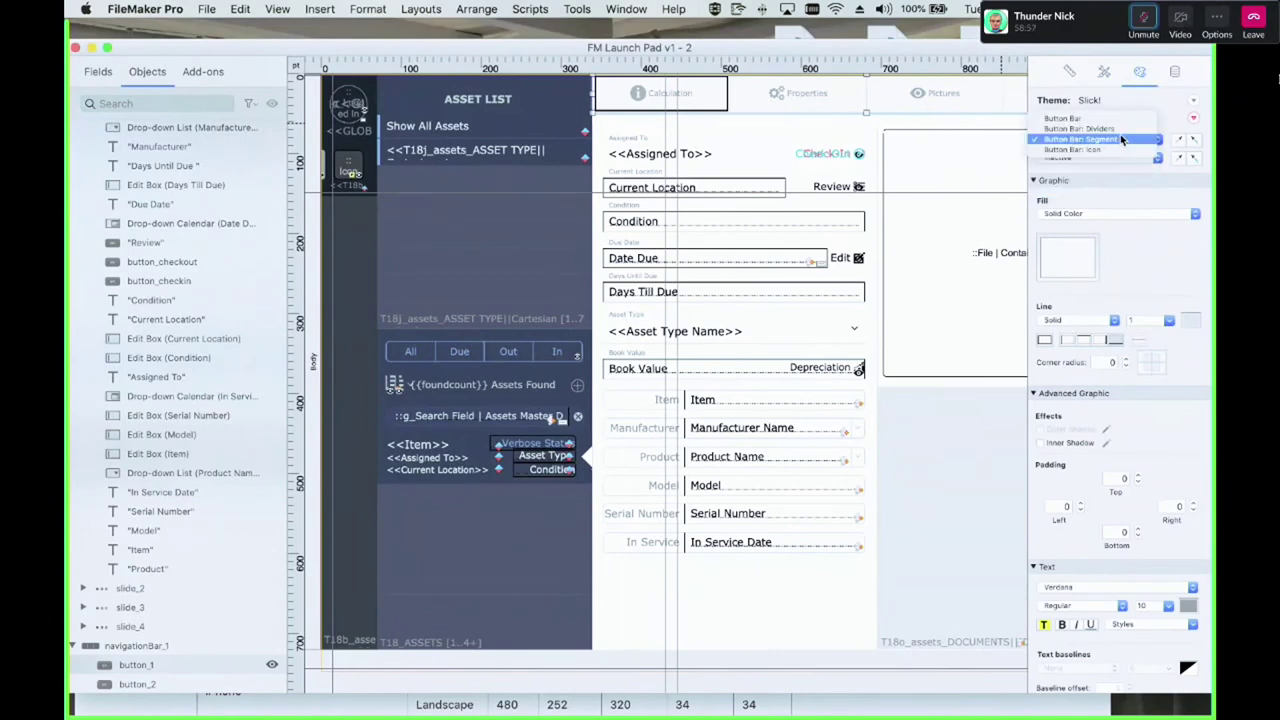
click(1122, 129)
click(1077, 256)
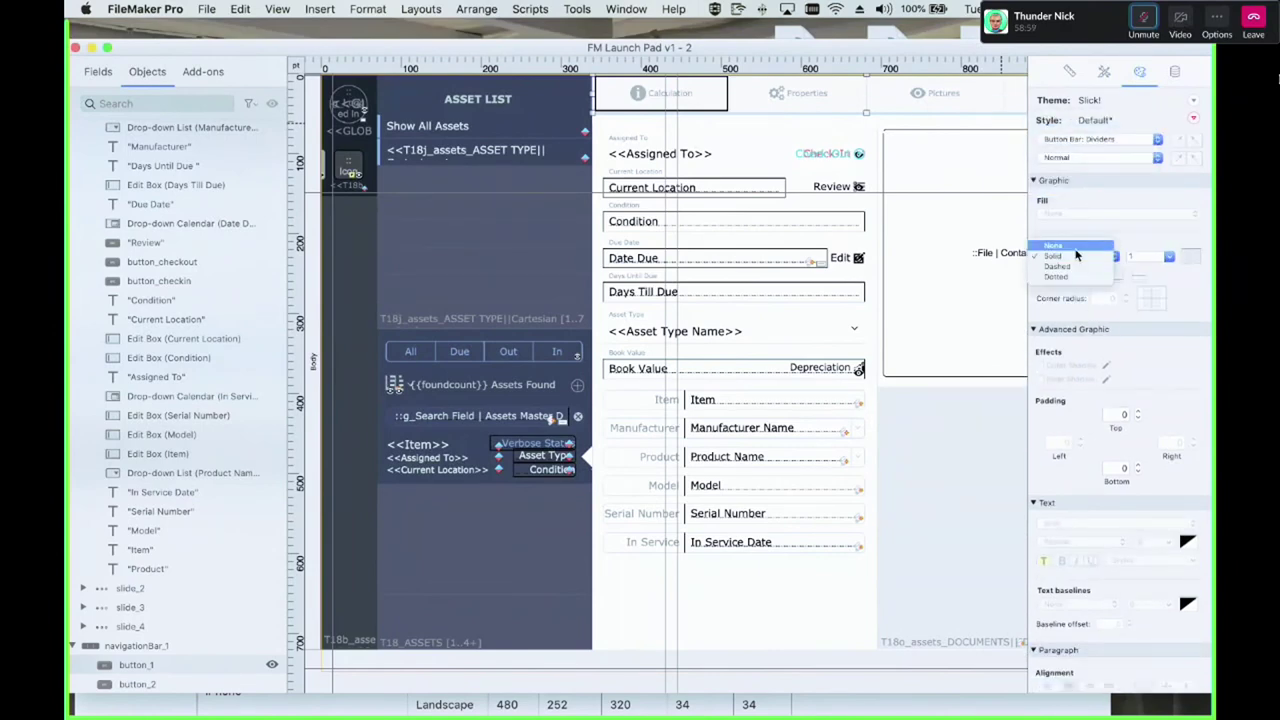
click(1058, 245)
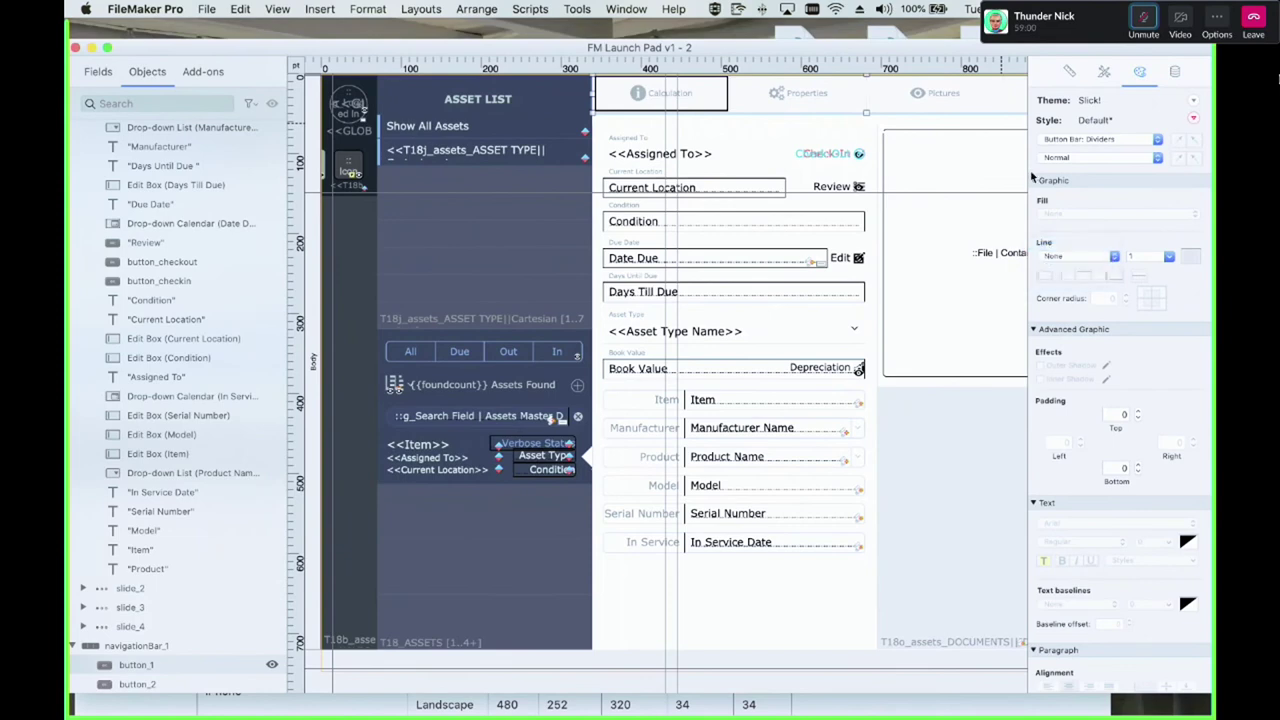
Set the text colour of the navigation bar segments' Active state to the blue theme colour
click(1083, 140)
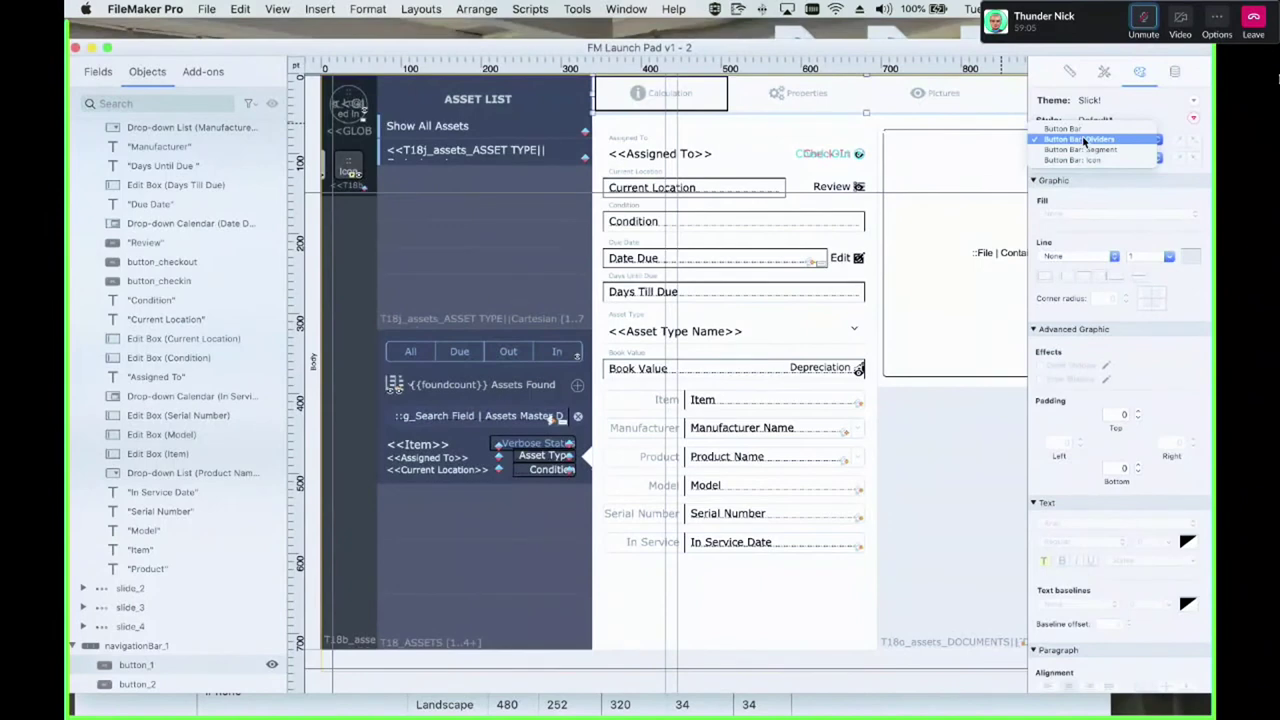
click(1083, 149)
click(1076, 158)
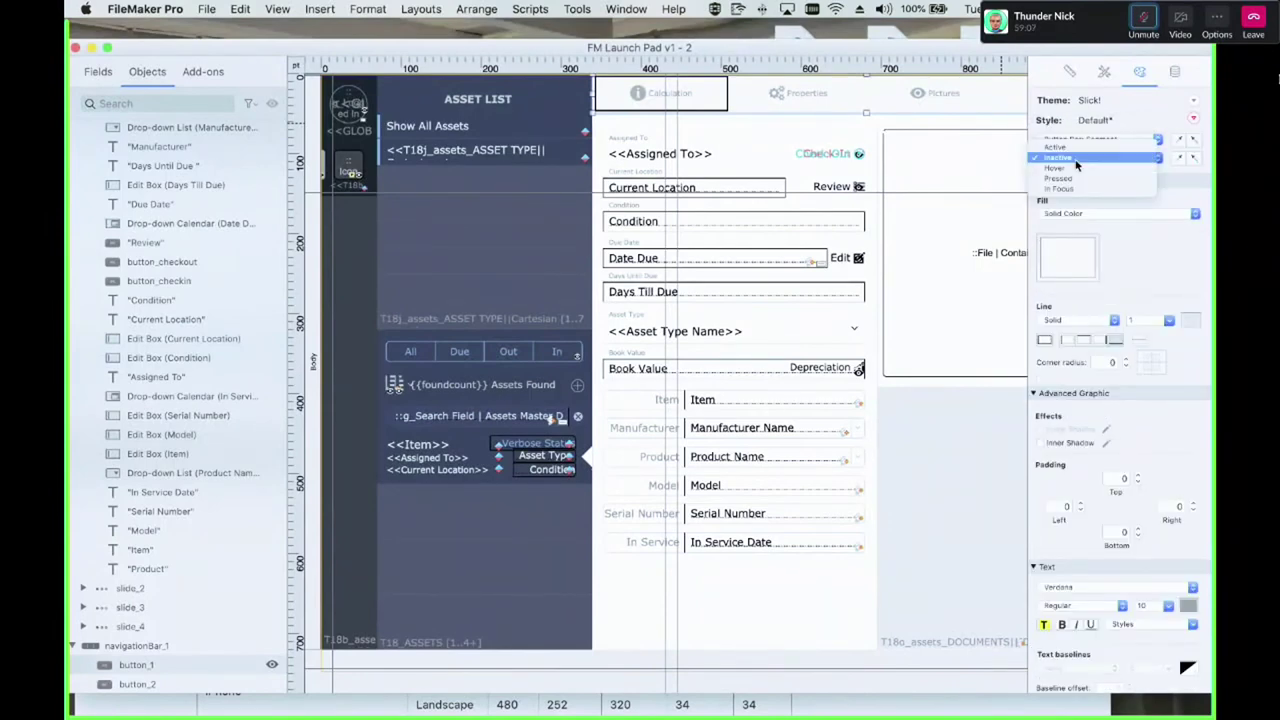
click(1078, 148)
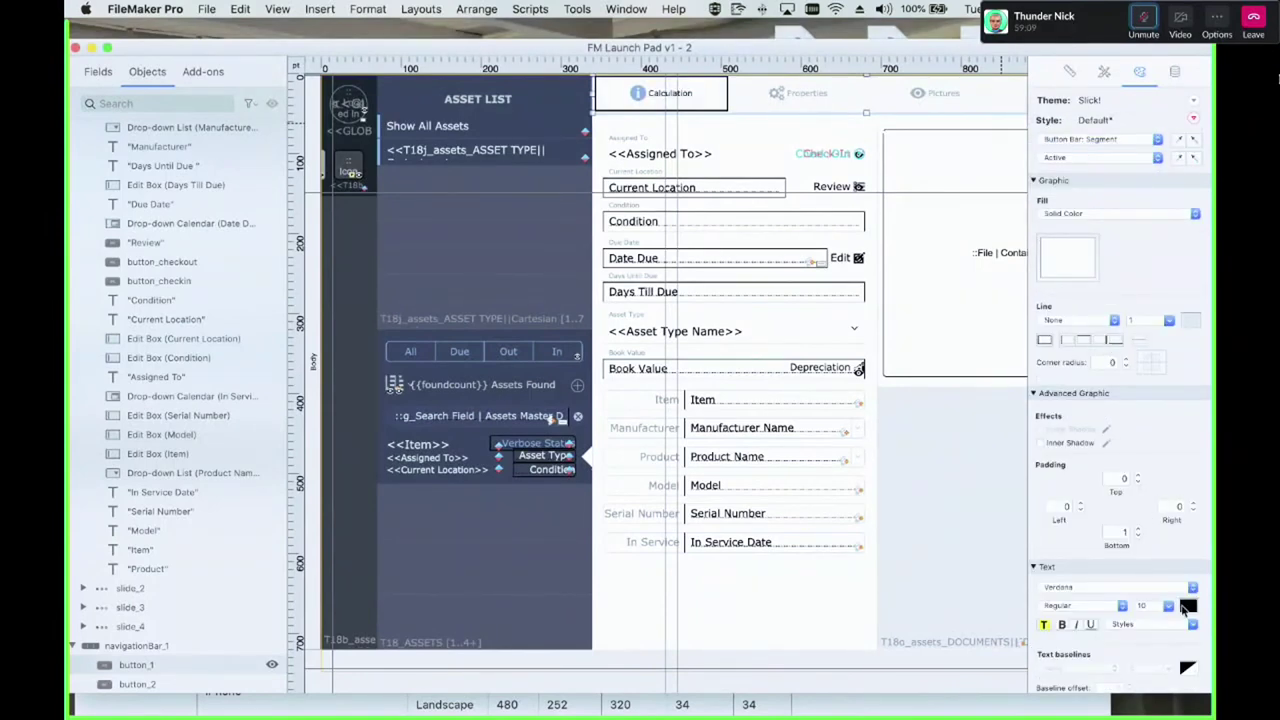
click(1072, 268)
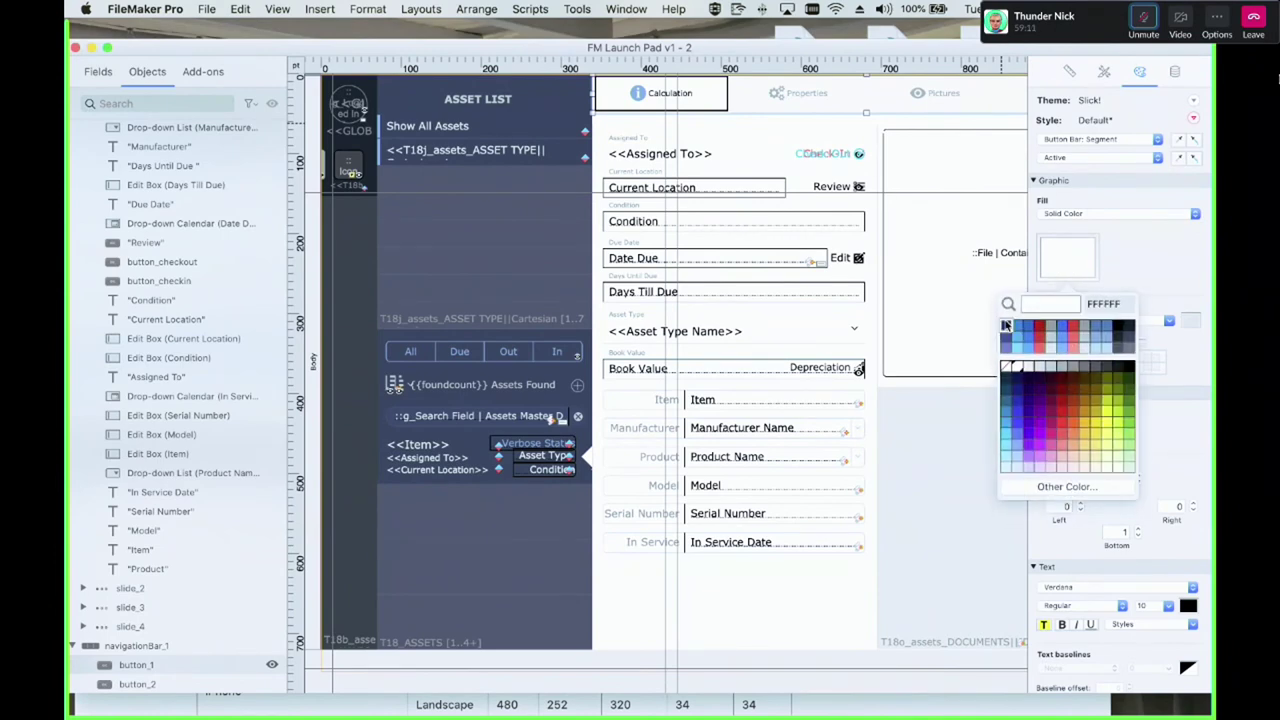
click(833, 107)
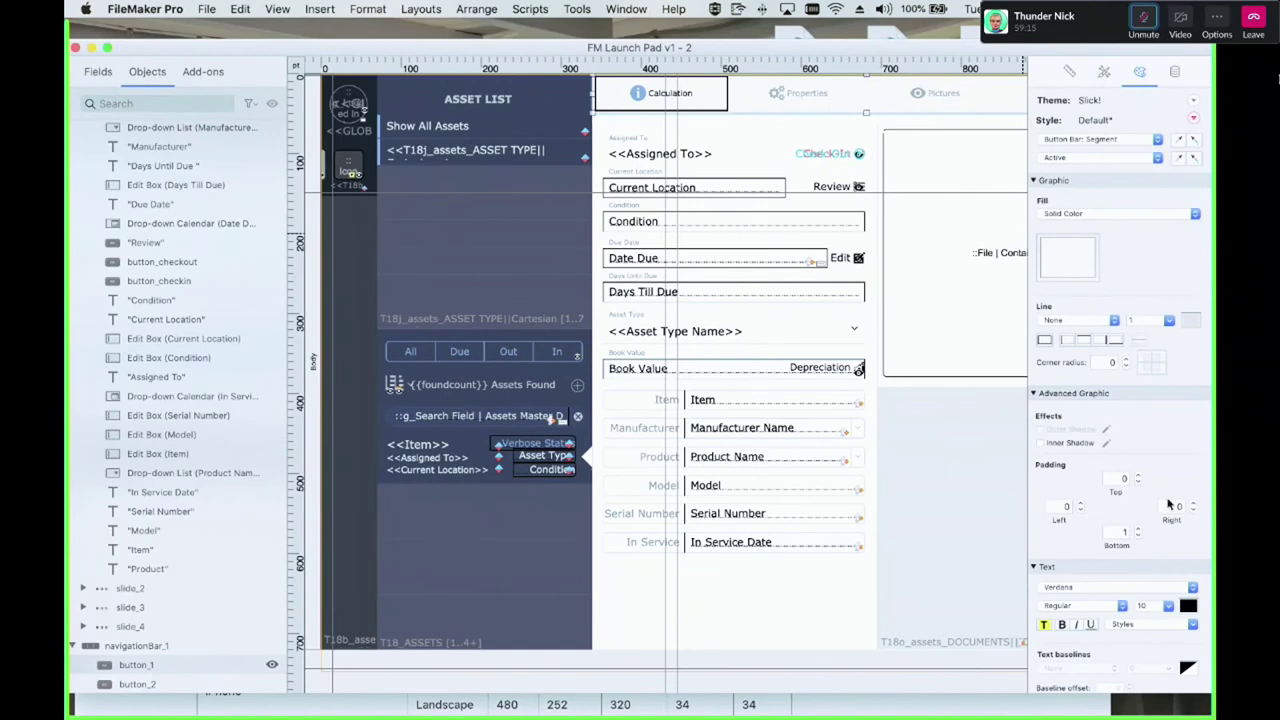
click(1187, 605)
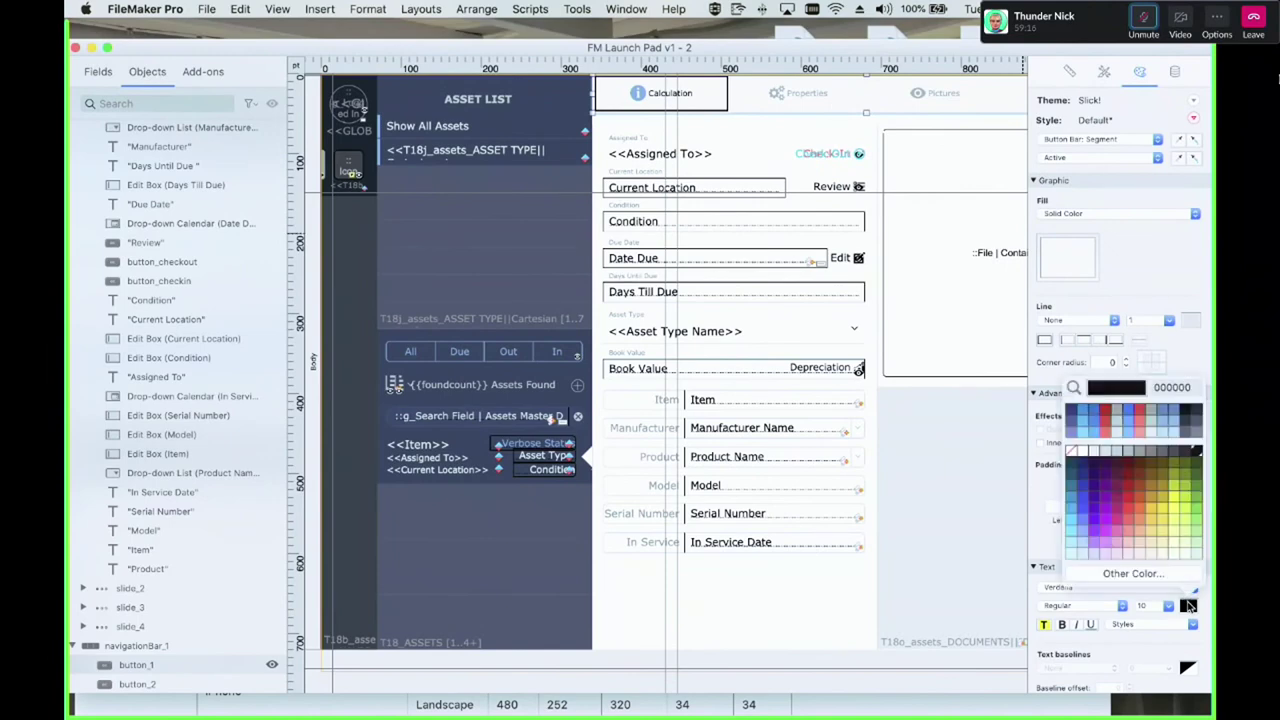
click(1098, 428)
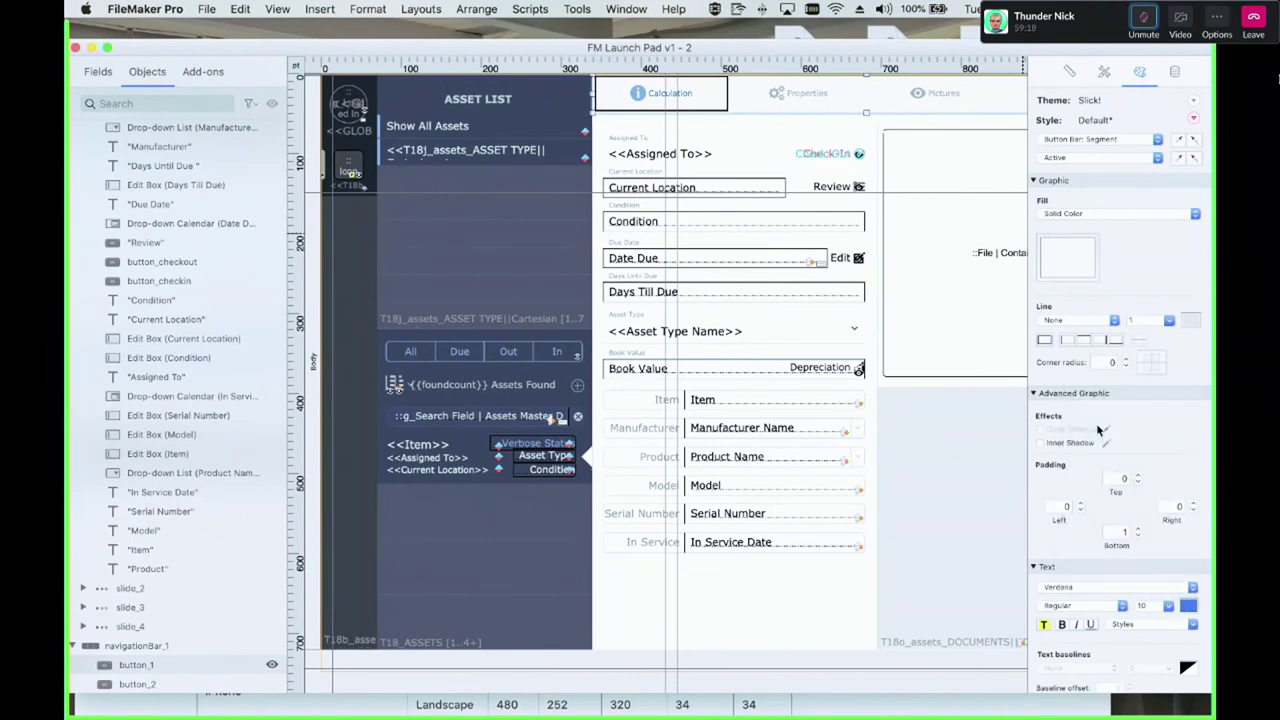
Fill the navigation bar icons' Active state with the same blue theme colour as the active text
click(1075, 140)
click(1075, 152)
click(1073, 157)
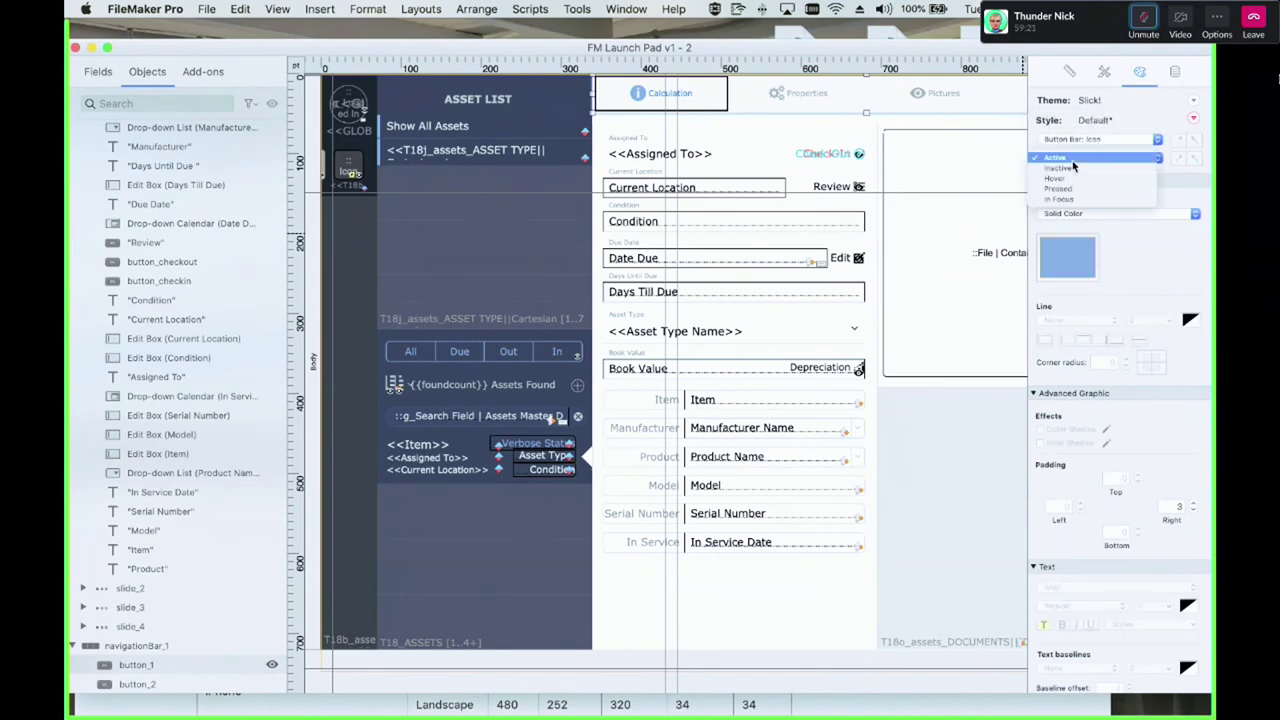
click(1073, 161)
click(1069, 257)
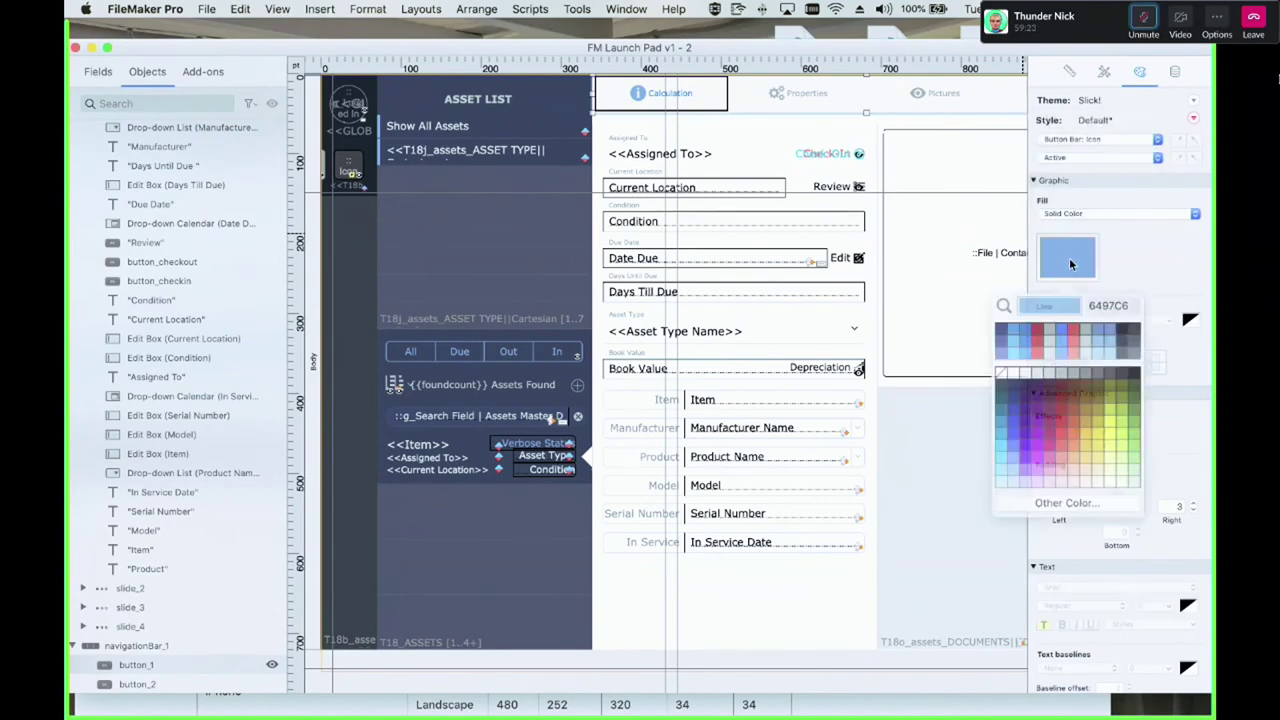
click(1030, 343)
Review the segment formatting of the navigation bar across the Inactive, Hover, Pressed and In Focus states
click(1097, 139)
click(1097, 137)
click(1143, 160)
click(1200, 170)
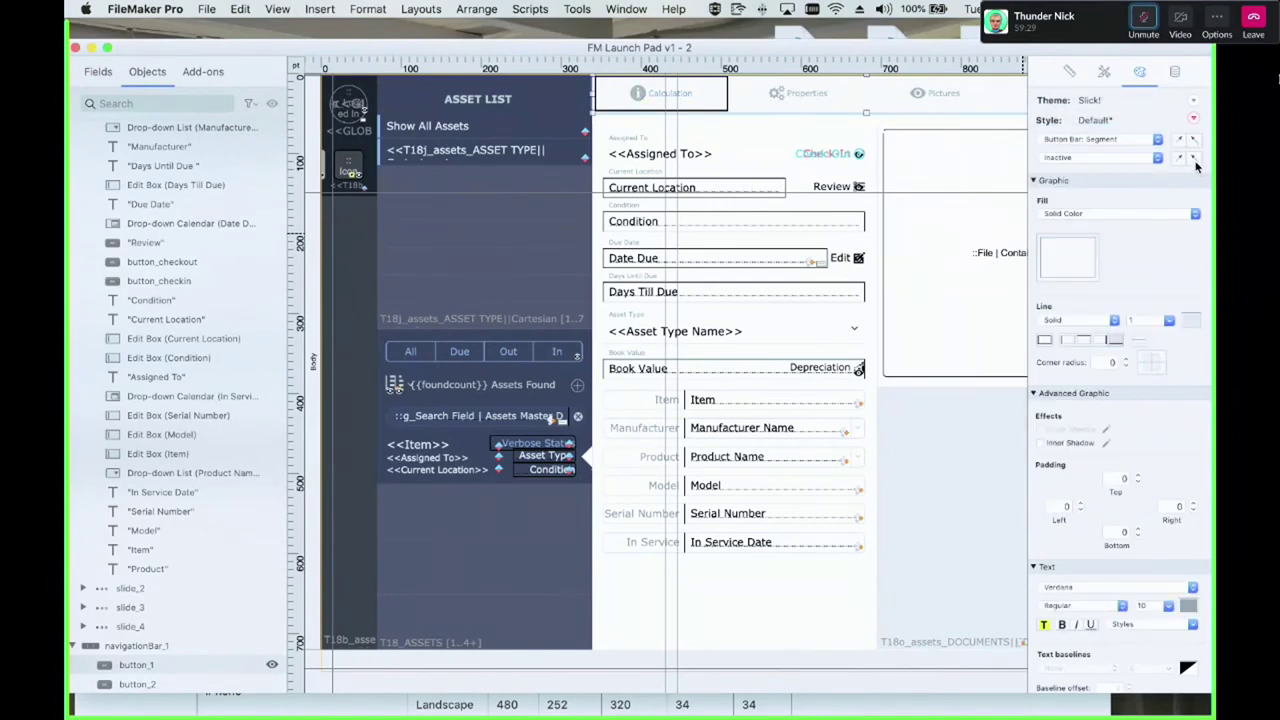
click(1145, 158)
click(1145, 160)
click(1150, 158)
click(1137, 165)
click(1133, 161)
click(1133, 162)
click(1117, 157)
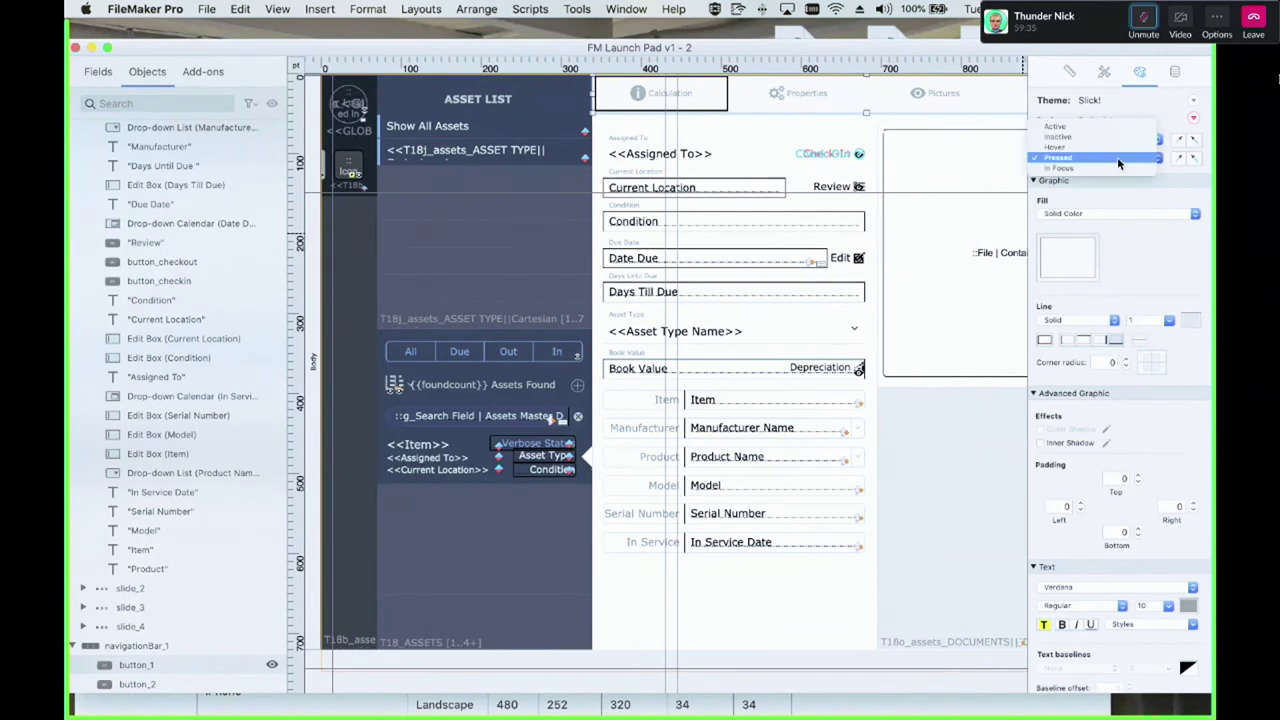
click(1117, 167)
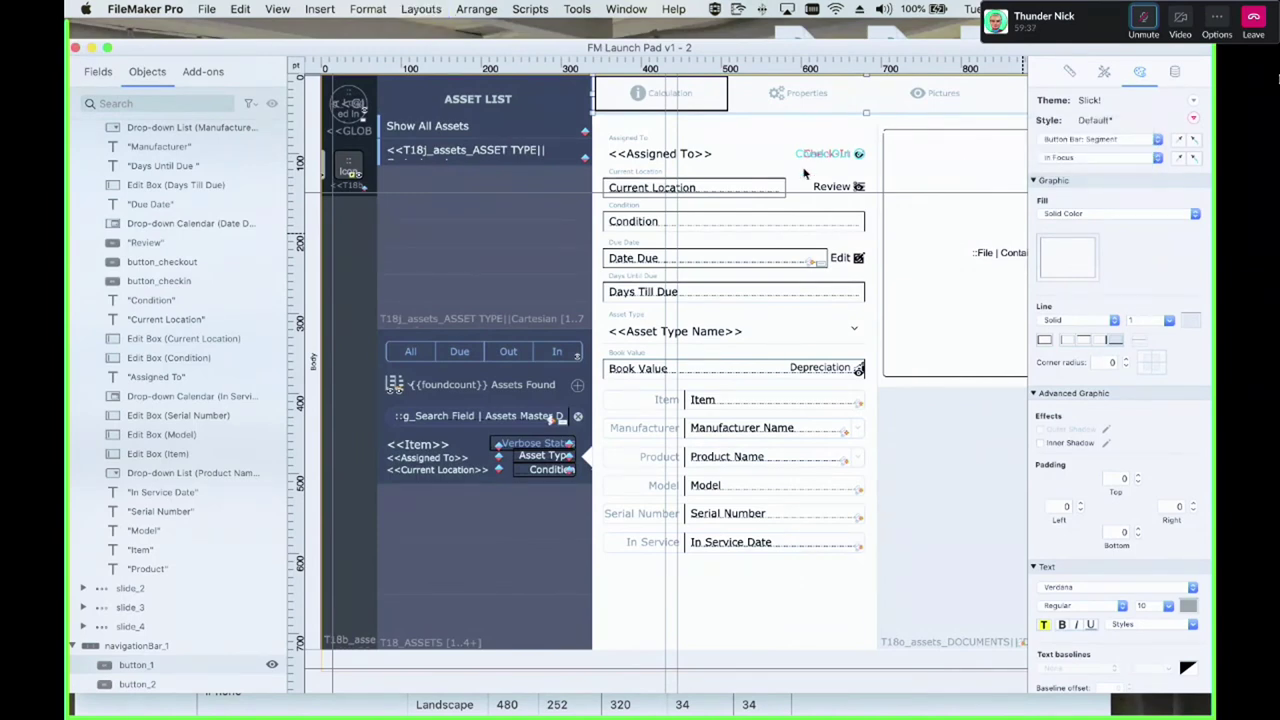
Move the navigation bar to the foot of the layout at left 339, top 671 points, and the slide panel up to top 0
scroll(769, 170, right, 5)
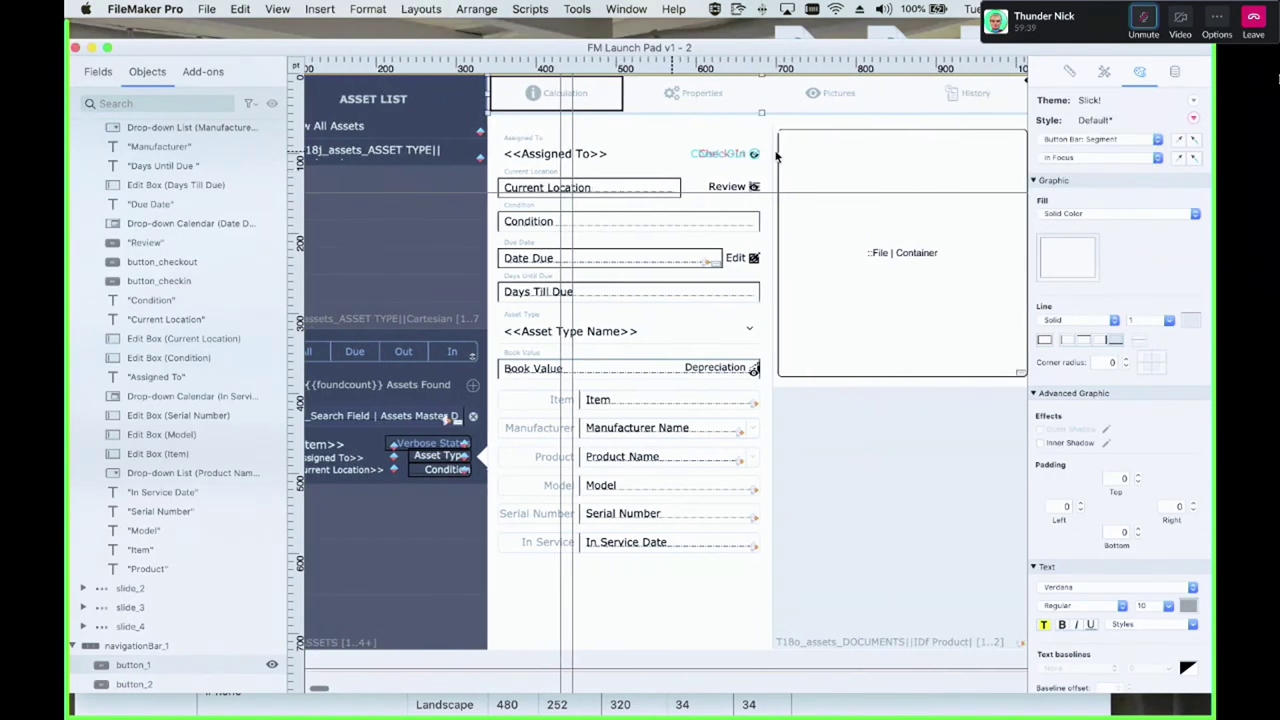
scroll(769, 156, right, 2)
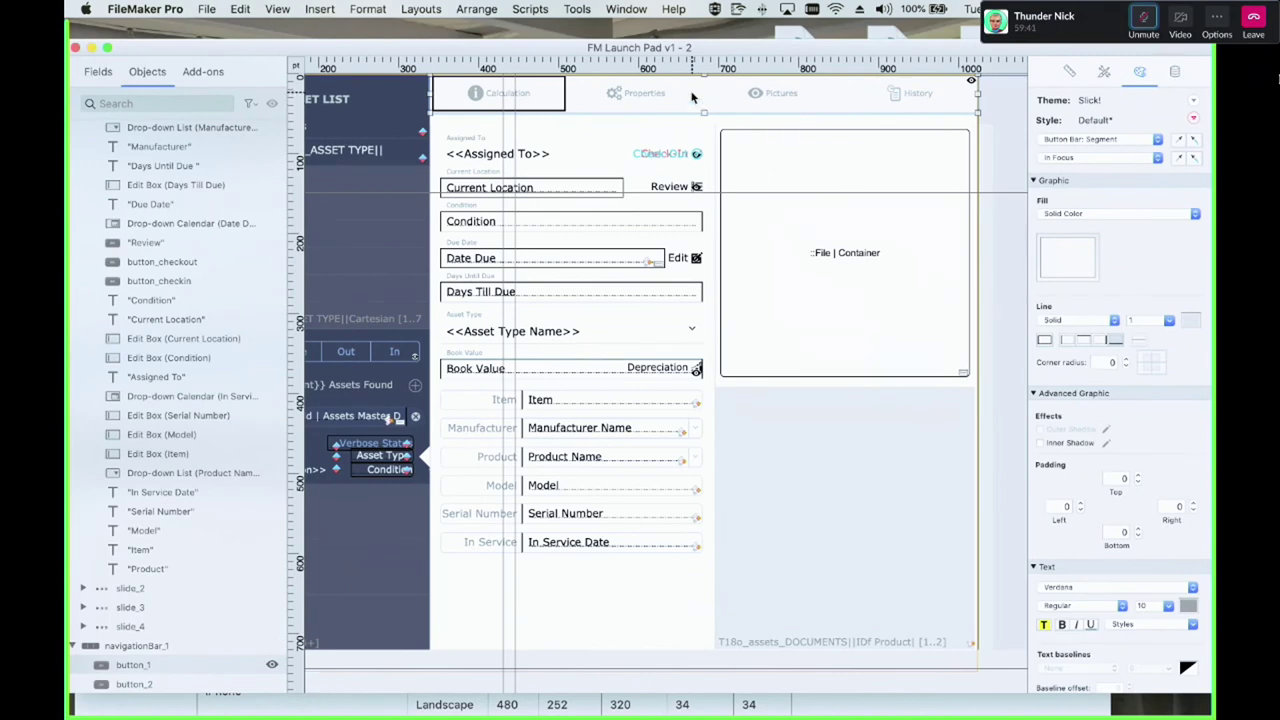
click(1062, 73)
drag(660, 100, 625, 663)
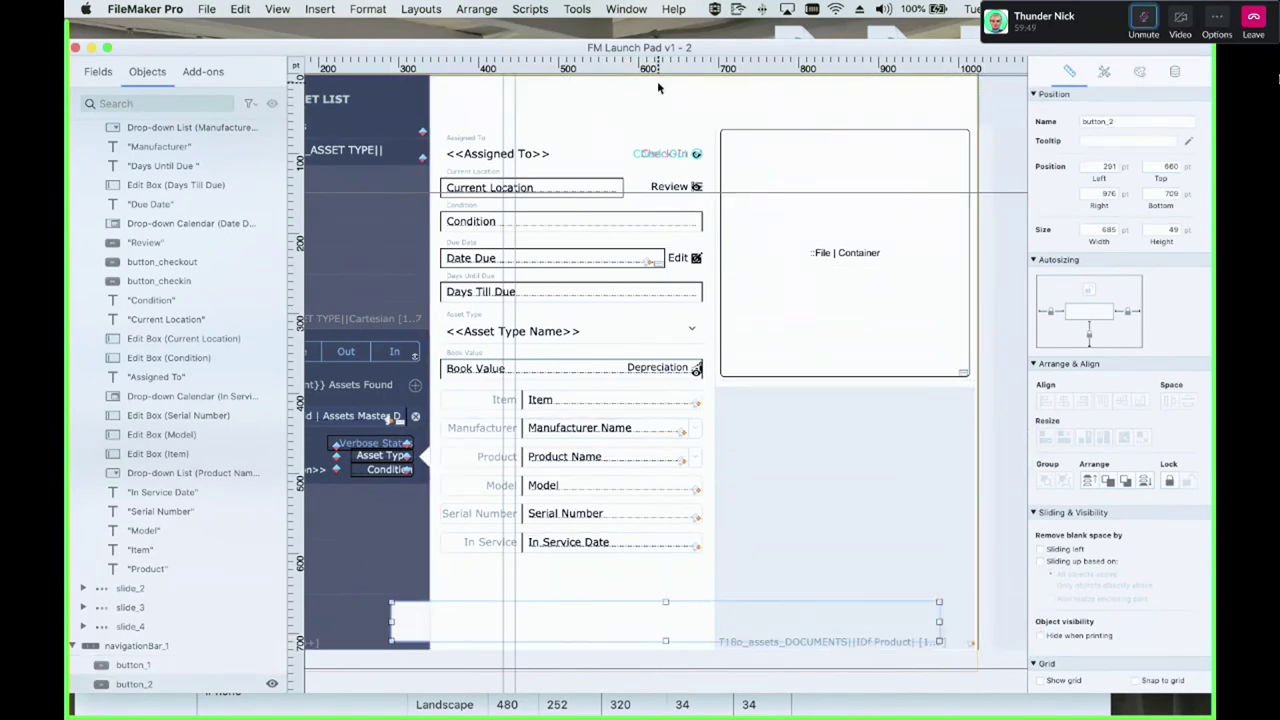
click(688, 140)
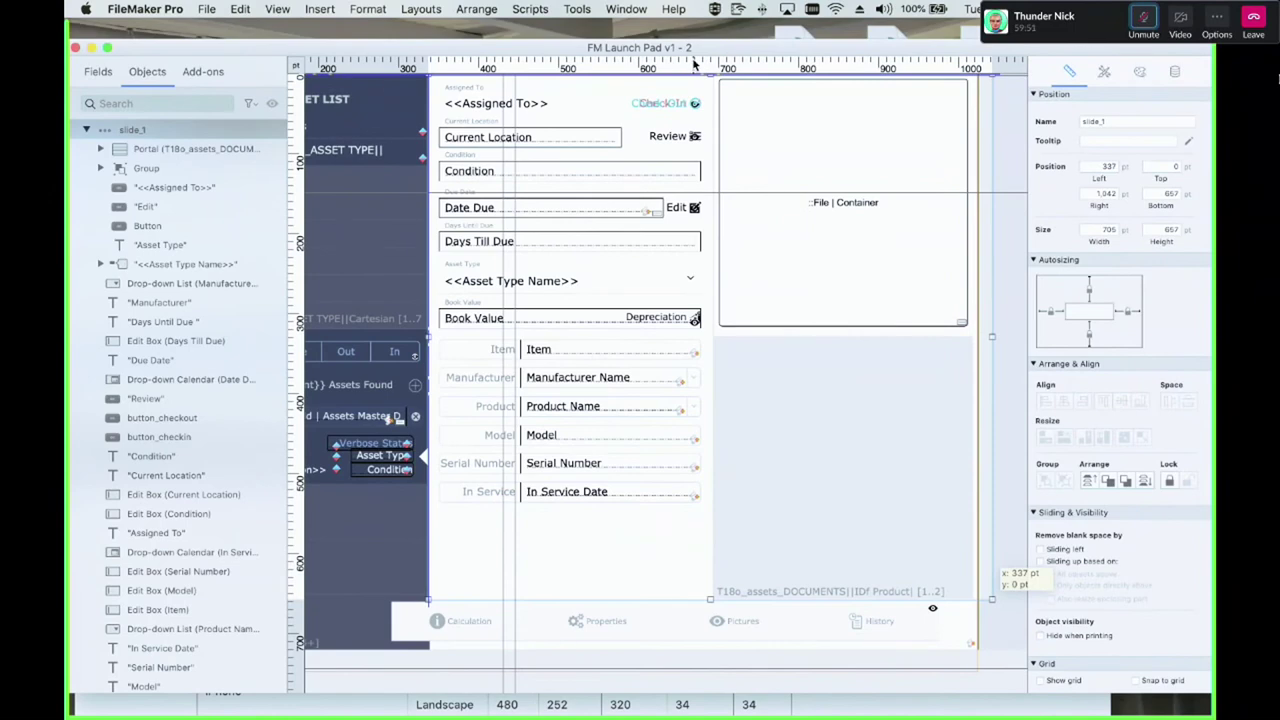
click(610, 625)
drag(610, 625, 613, 630)
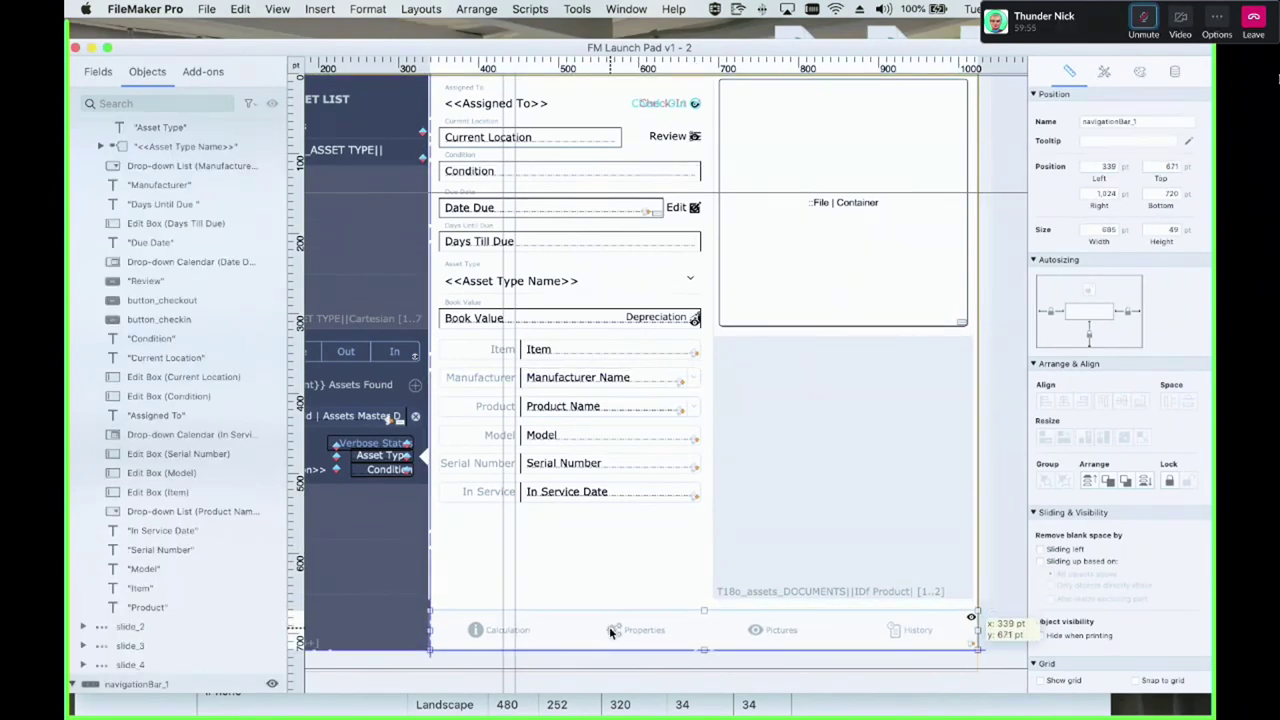
Extend the first slide panel and its documents portal down to the navigation bar, each to a height of 672 points
click(653, 572)
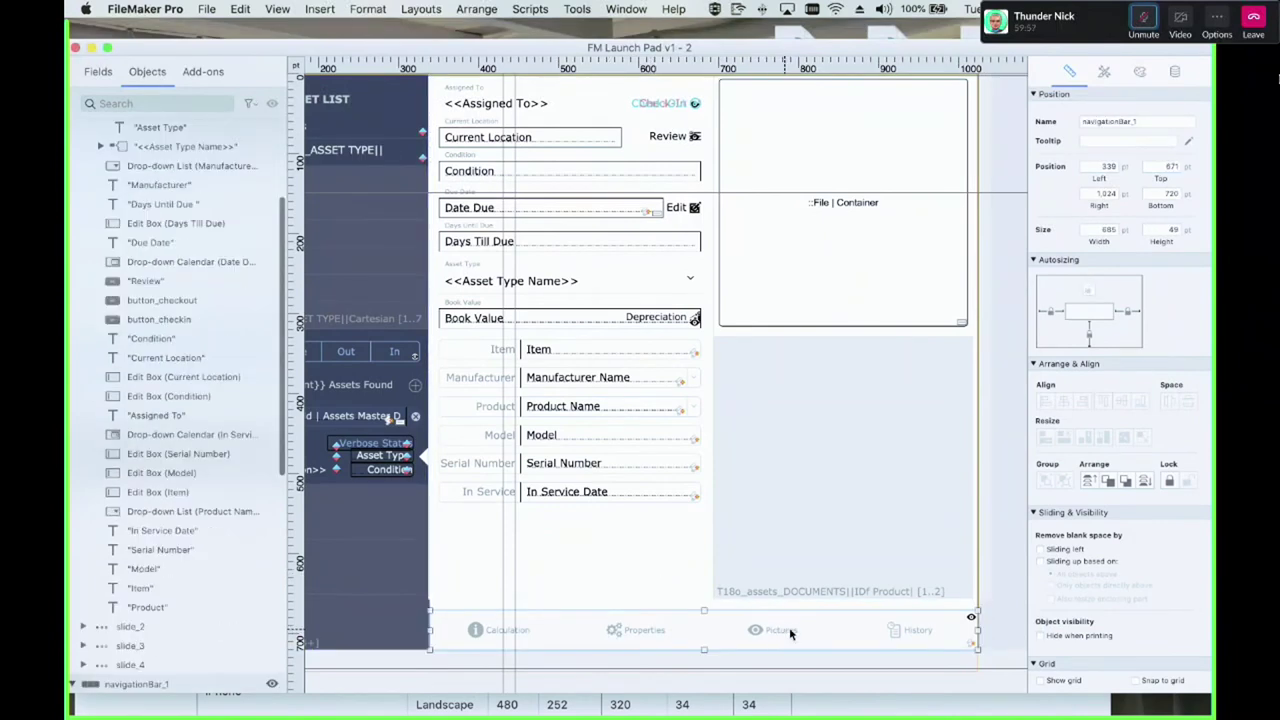
drag(710, 599, 712, 615)
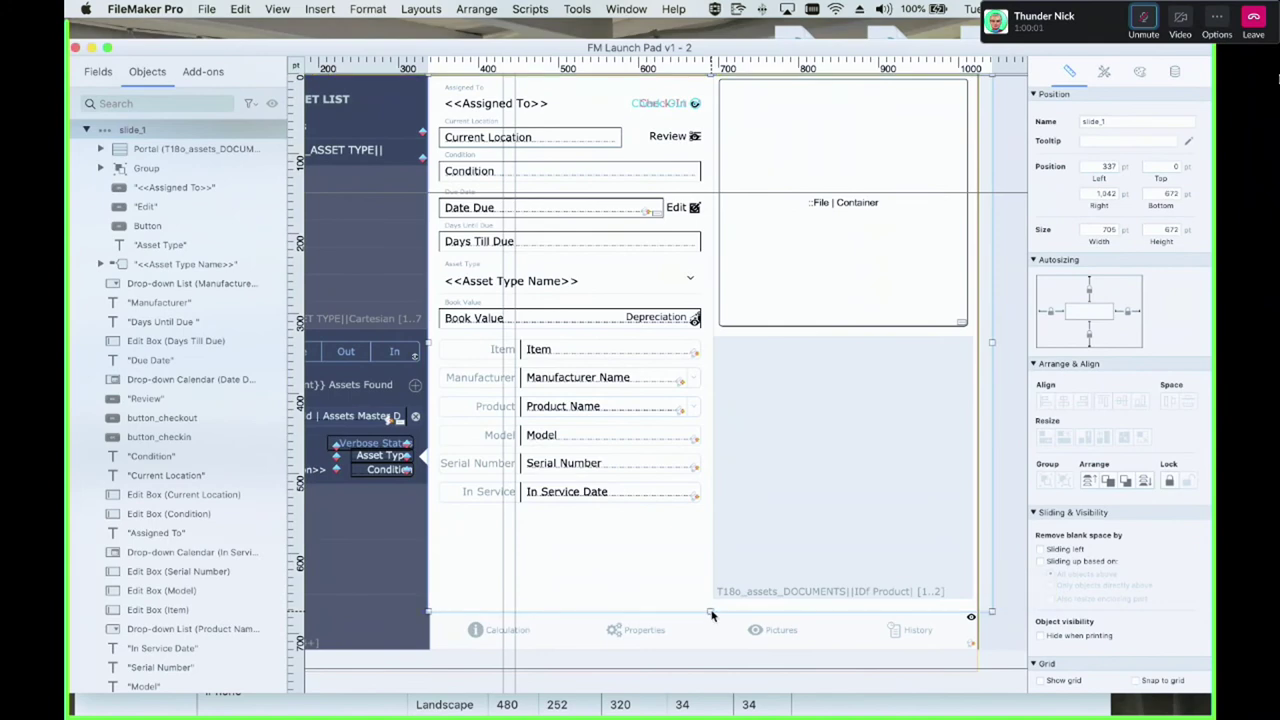
click(807, 331)
drag(840, 333, 842, 346)
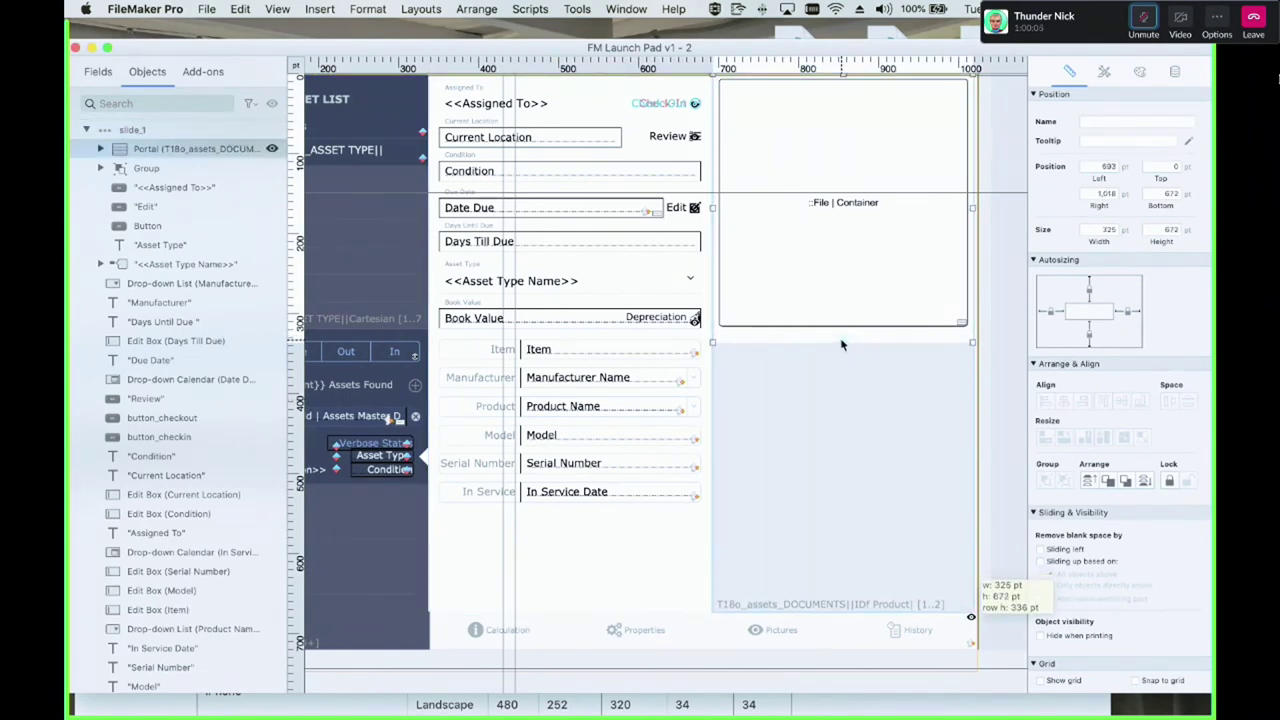
Check the line and border formatting of the navigation bar and the documents portal
click(682, 643)
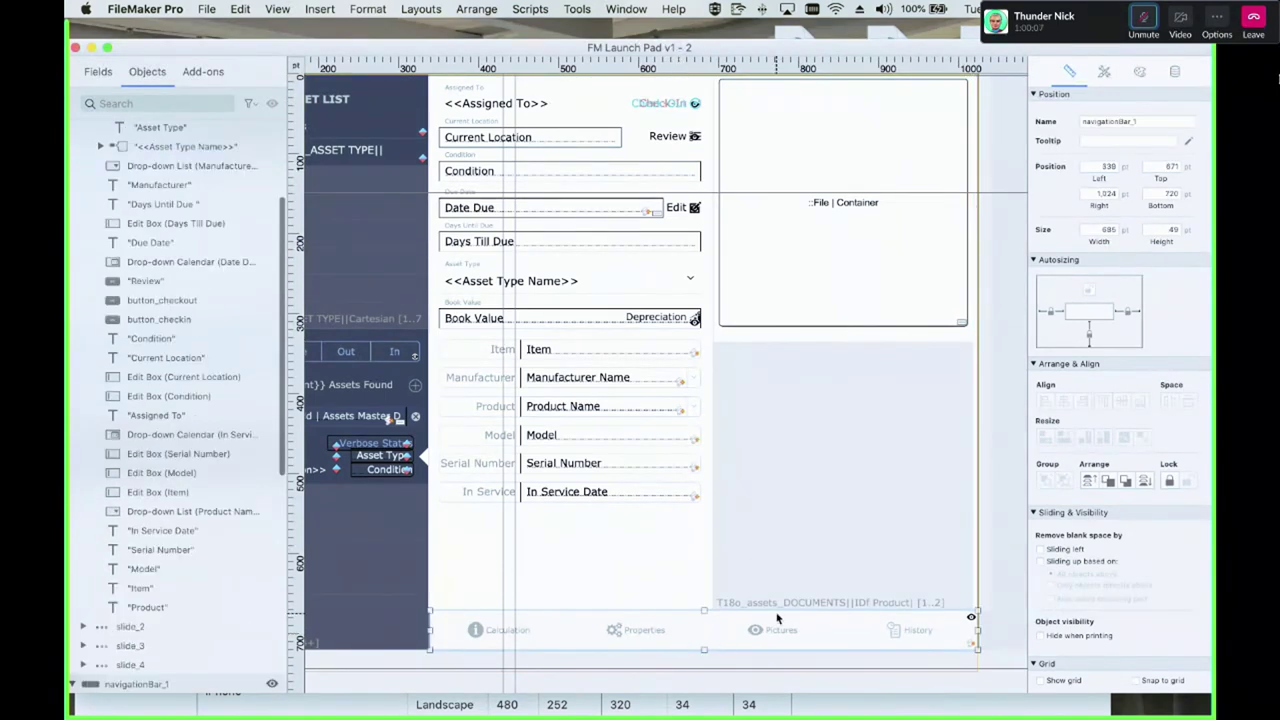
click(1140, 72)
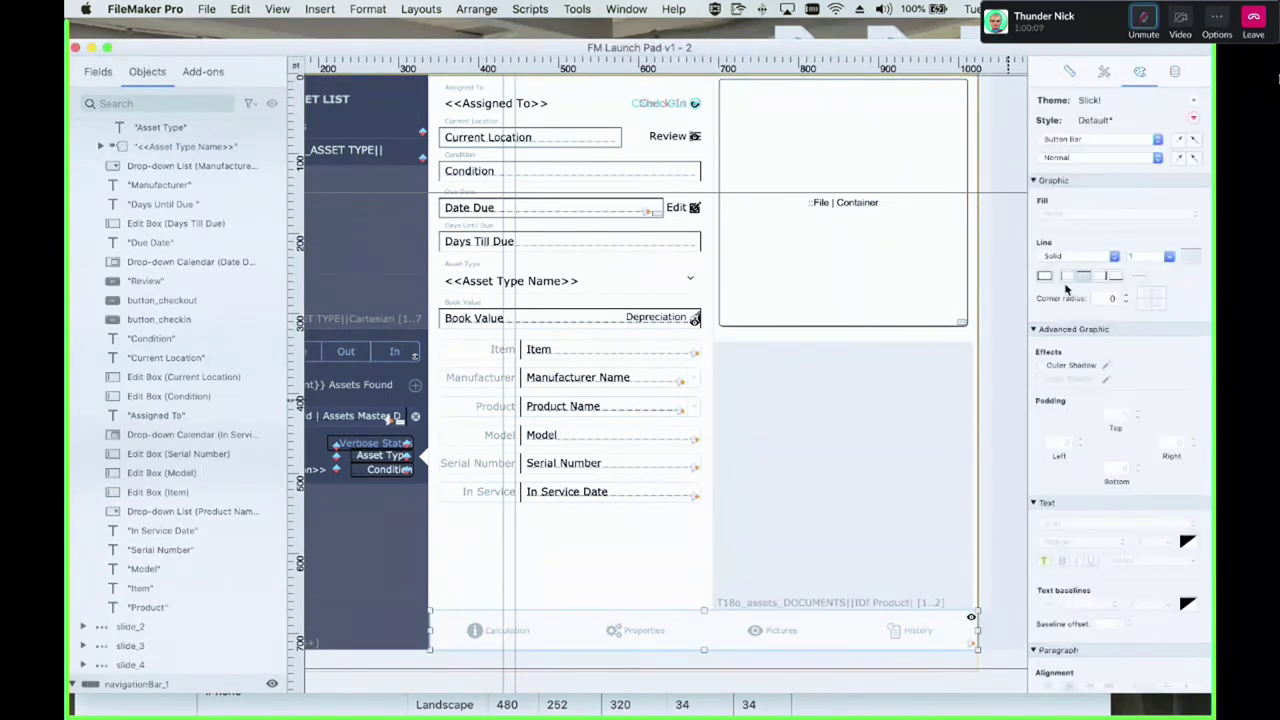
click(933, 432)
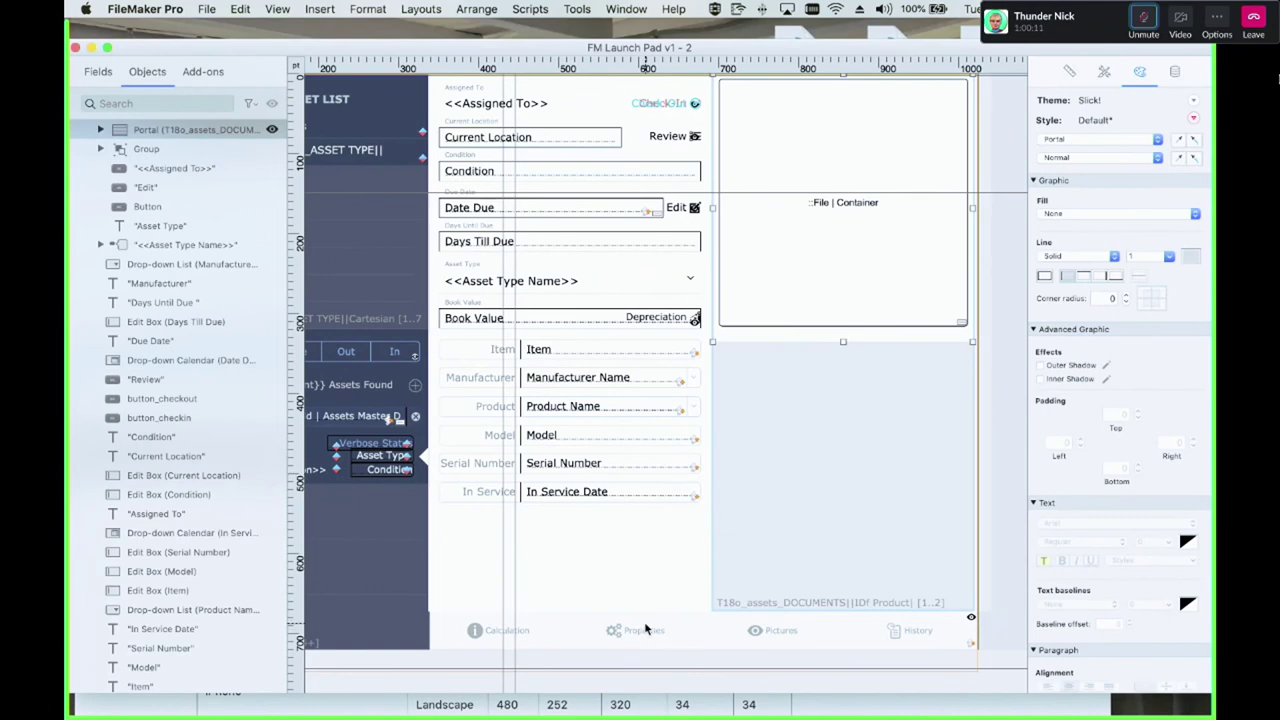
Nudge the first slide panel with its contents 2 points to the right and preview the layout in Browse mode
click(705, 610)
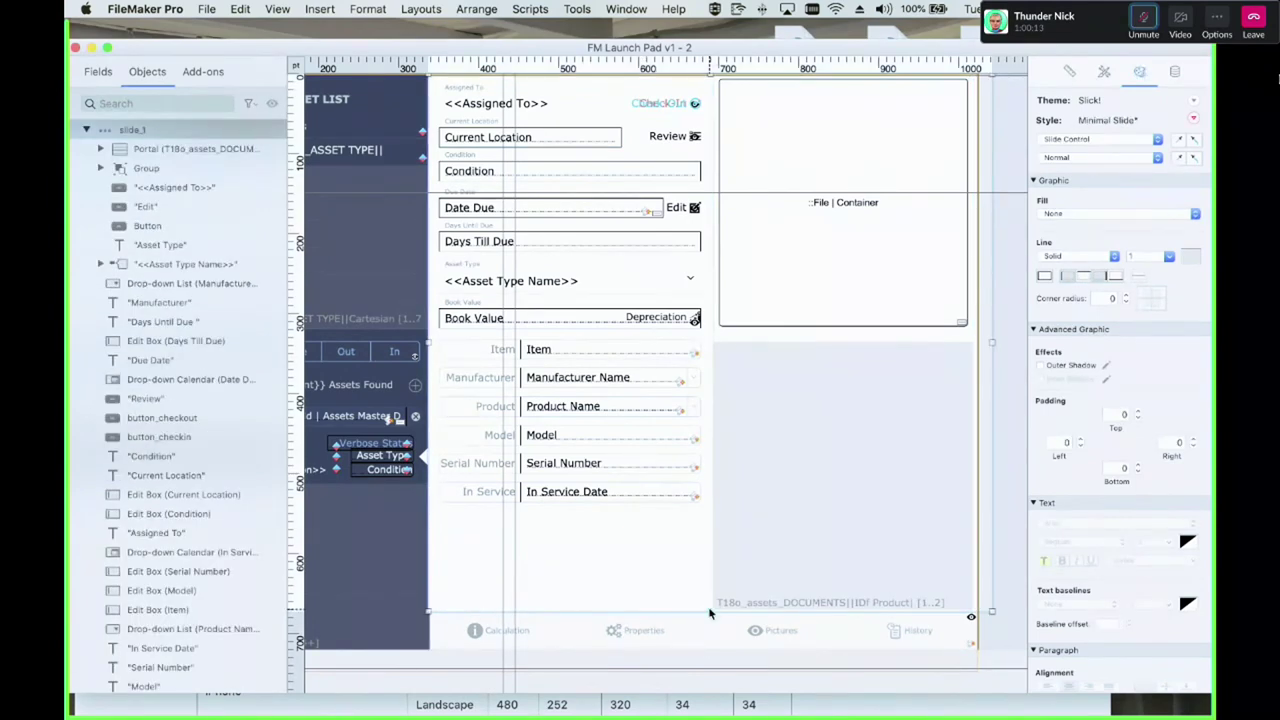
key(Right)
key(Right)
click(989, 580)
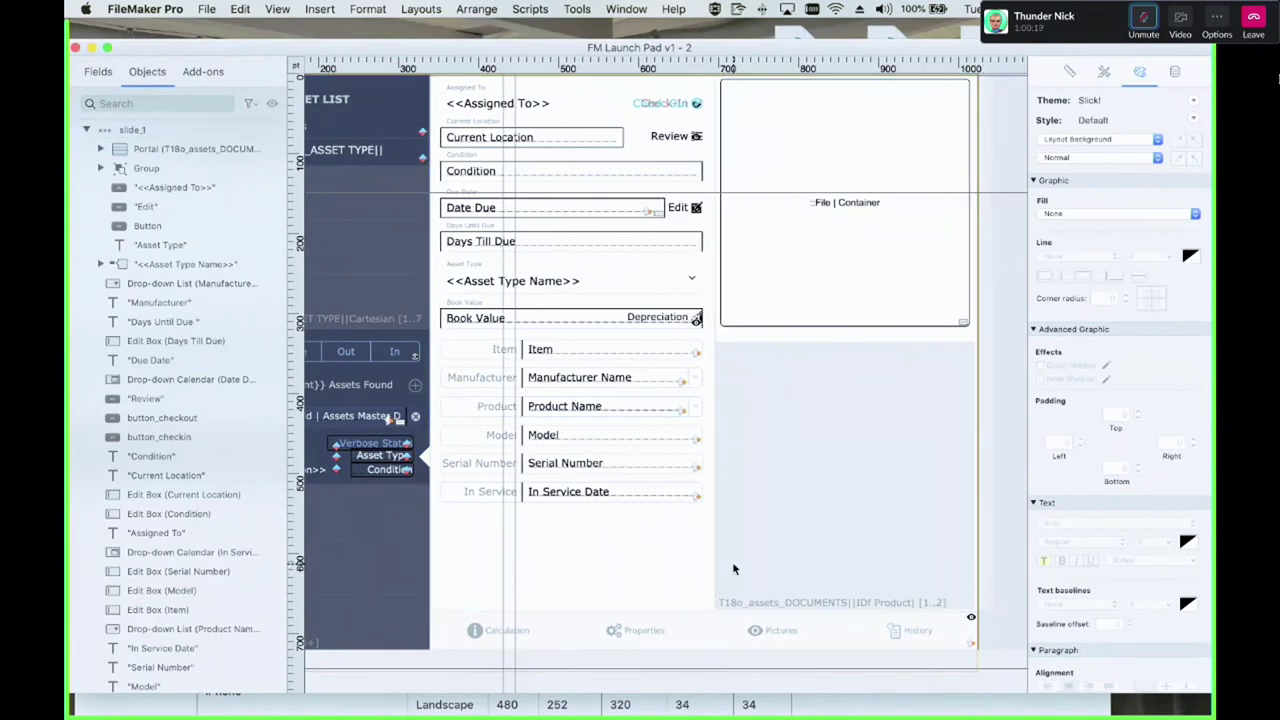
click(774, 551)
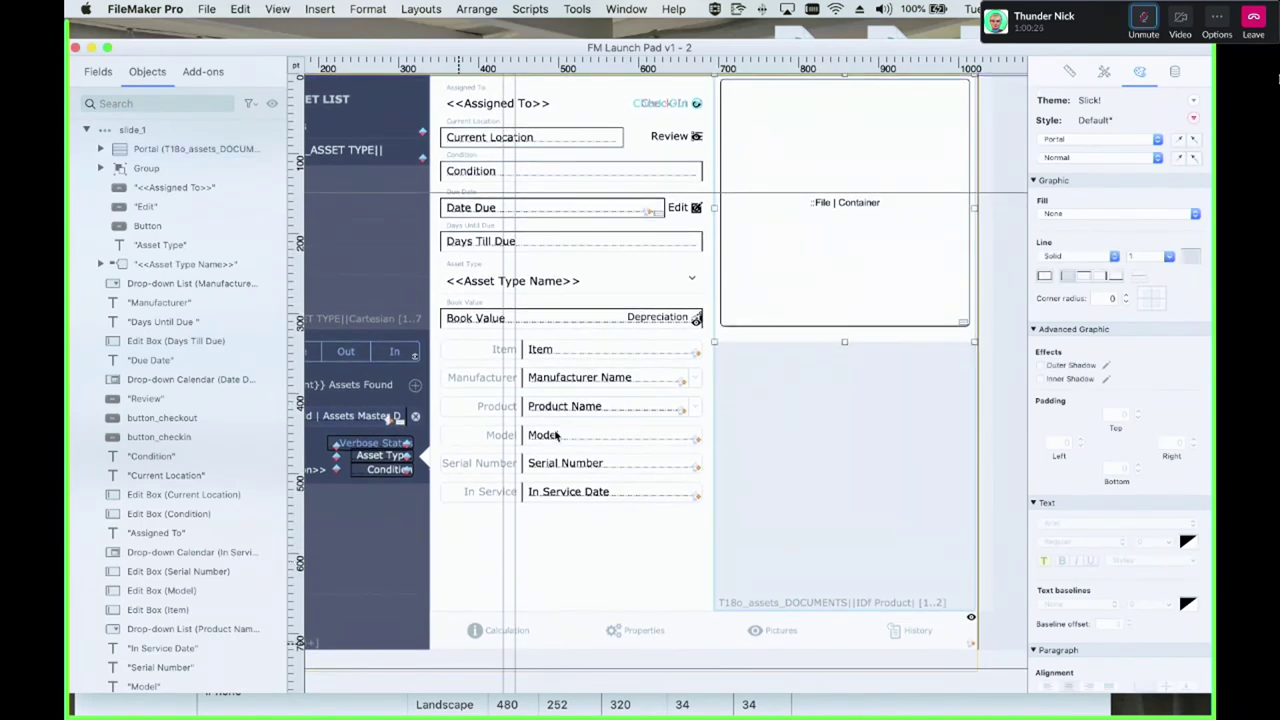
key(super+b)
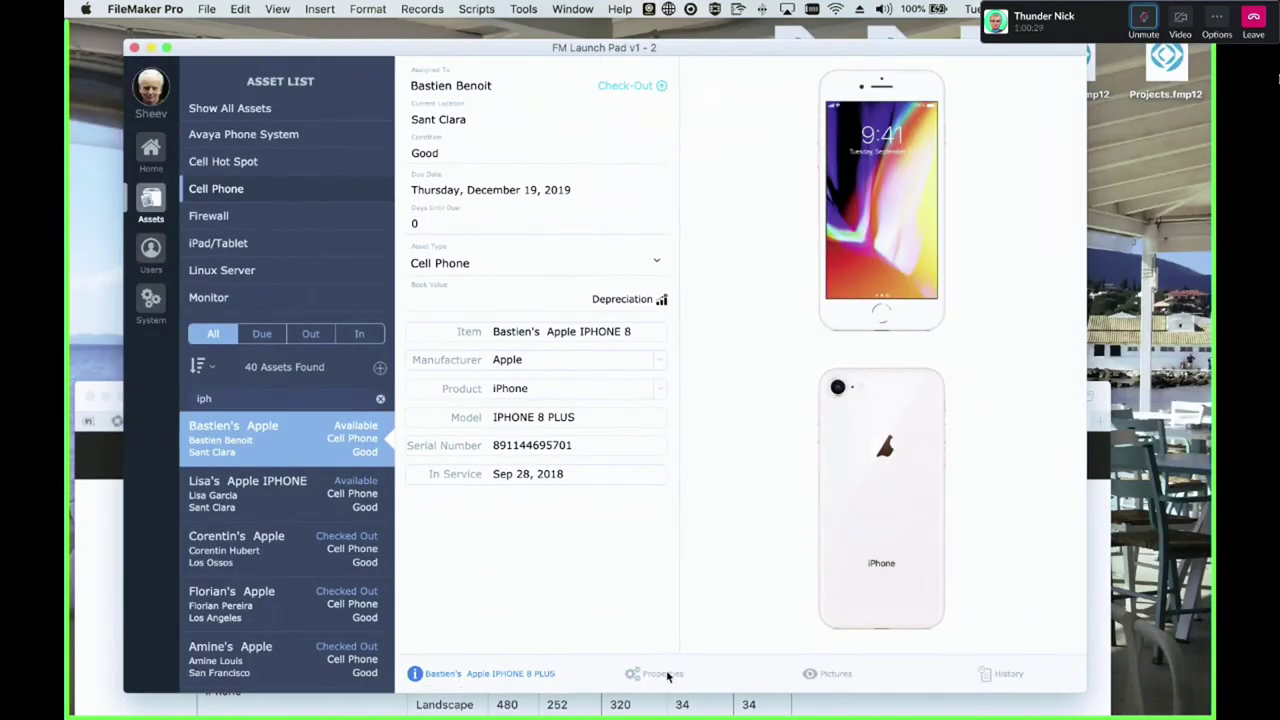
Replace the calculated label of the navigation bar's first segment with the text General Info
key(super+l)
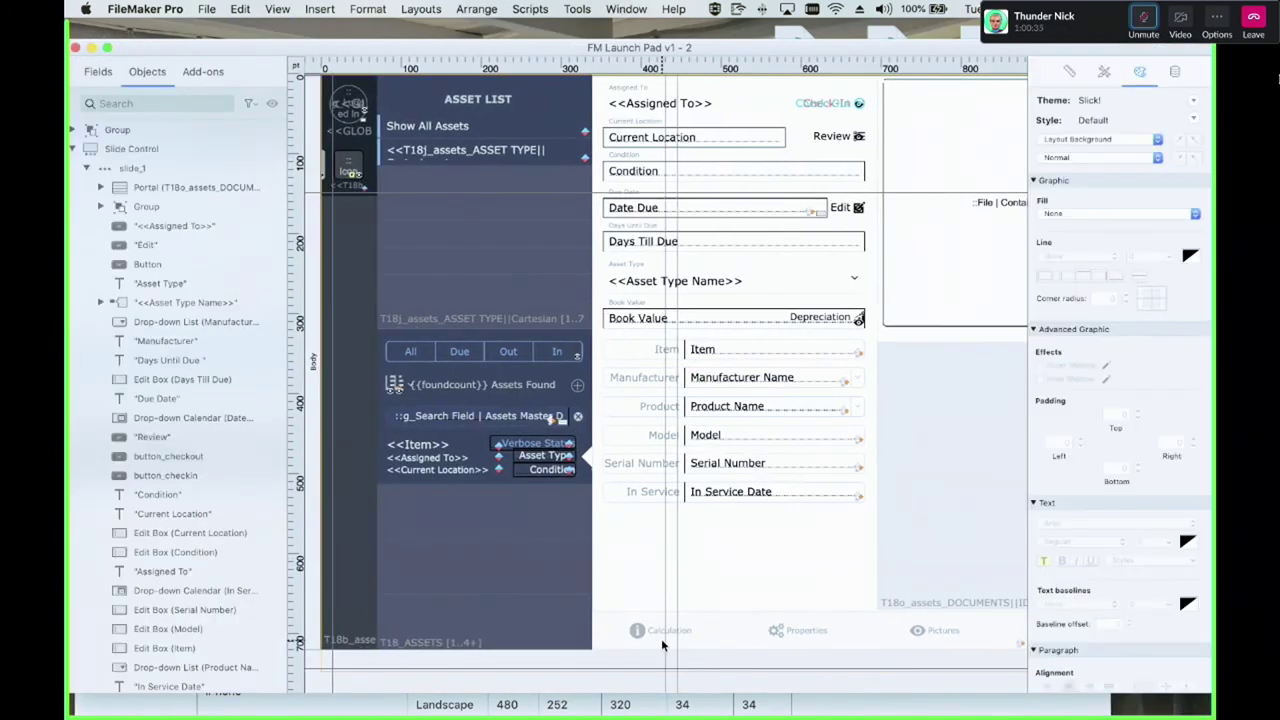
double_click(660, 630)
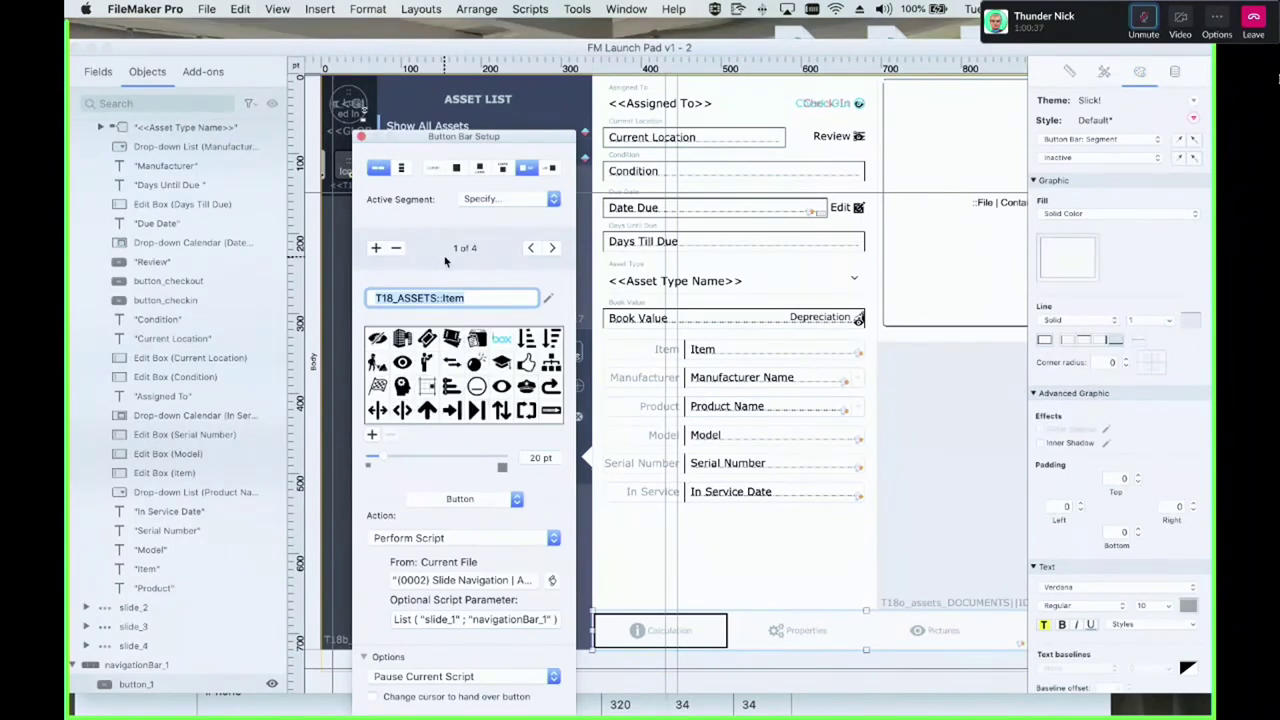
text(Genera)
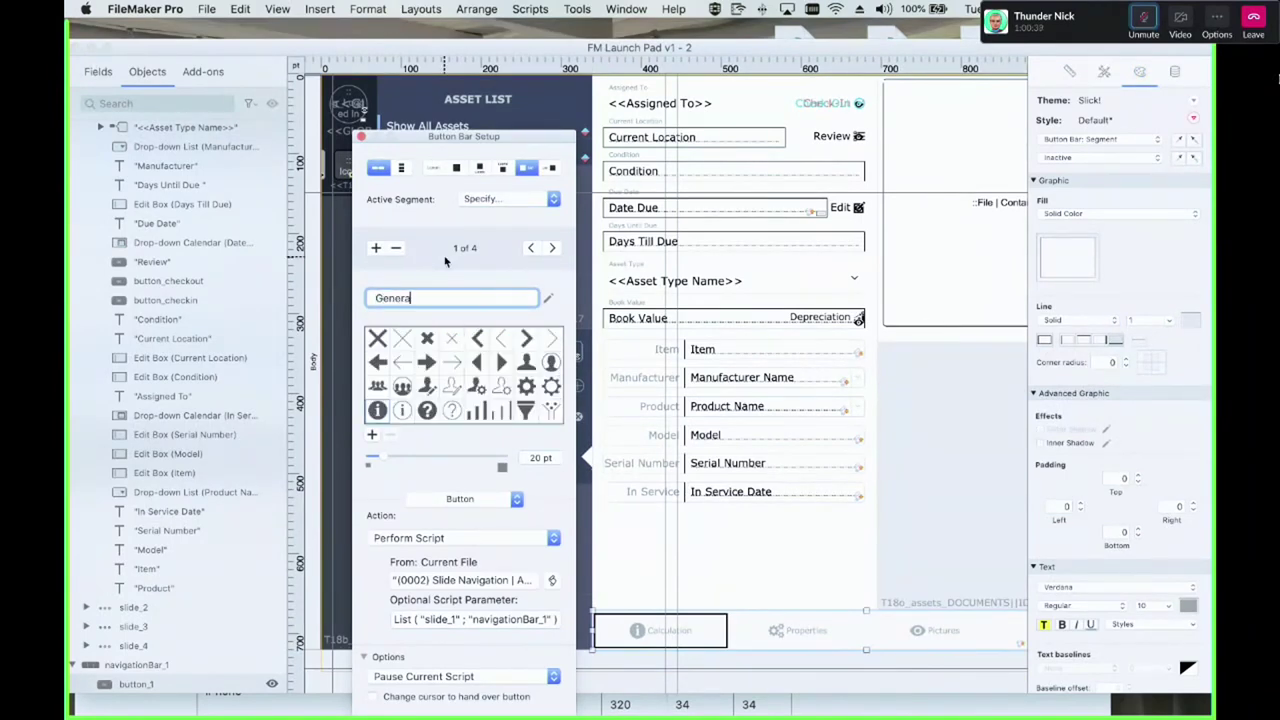
text(l Info)
key(Return)
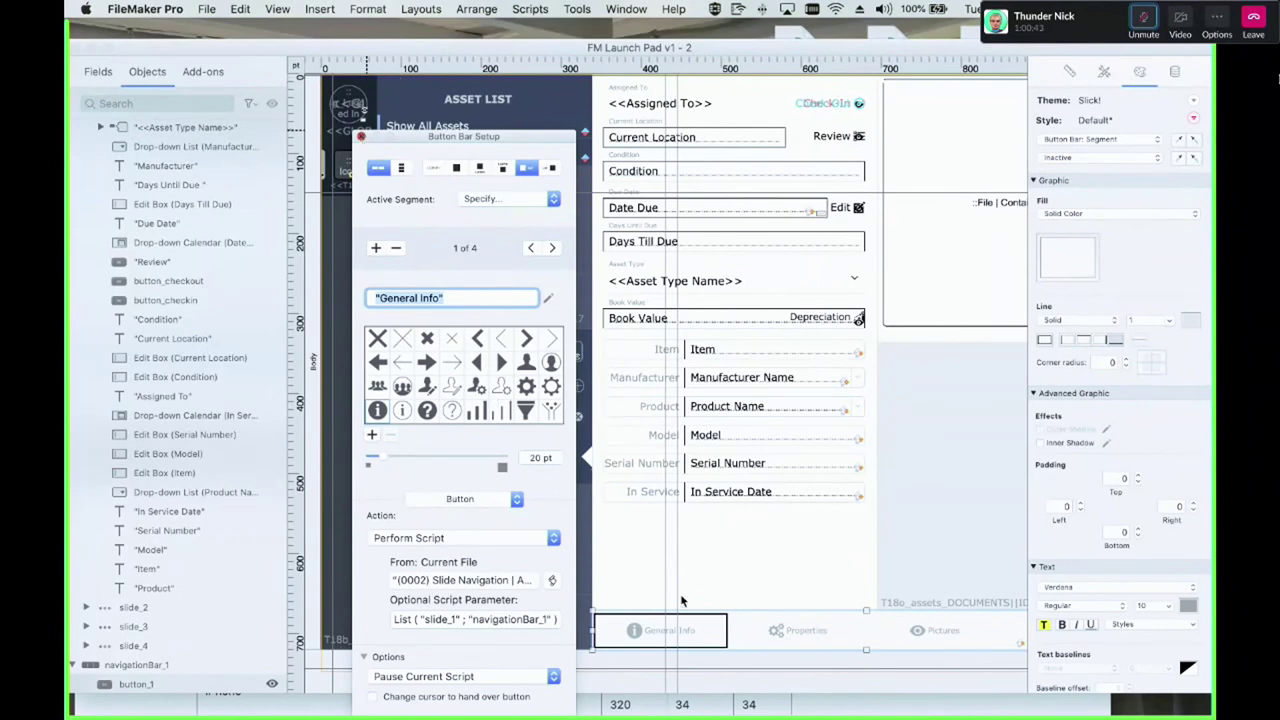
key(Escape)
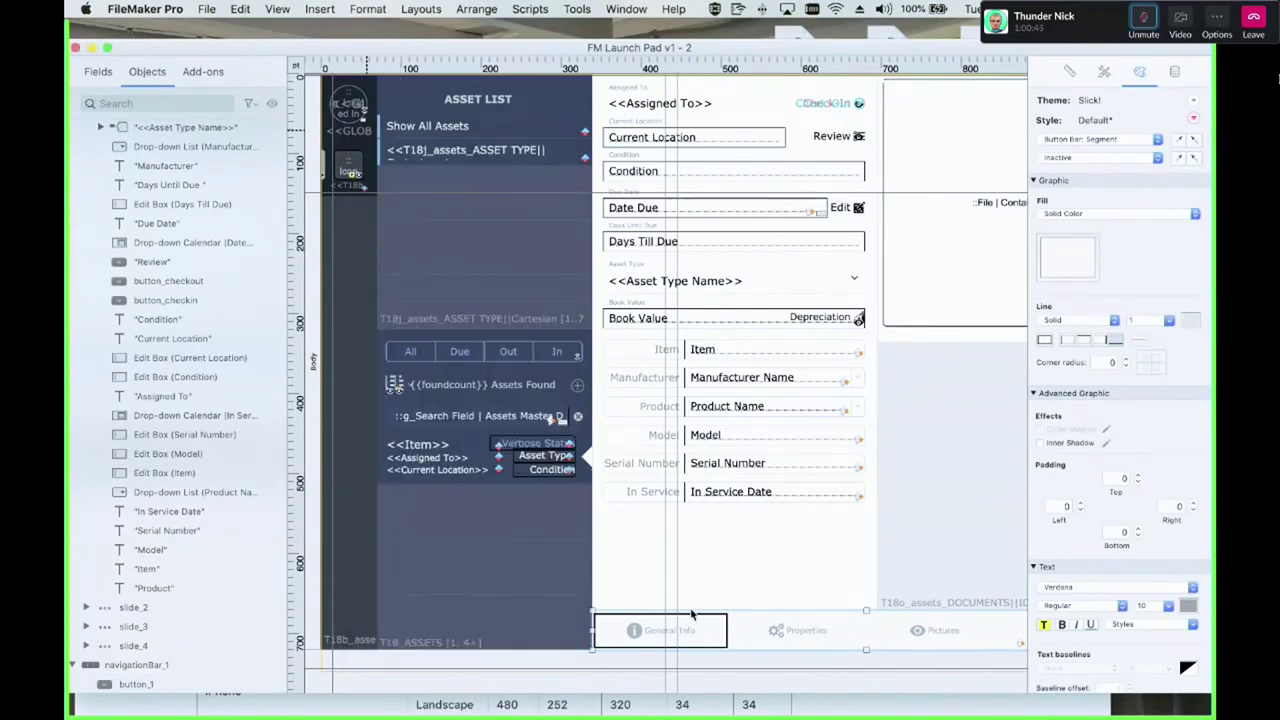
Test the navigation bar in Browse mode by visiting the Properties, Pictures and History slides and returning to General Info
key(super+b)
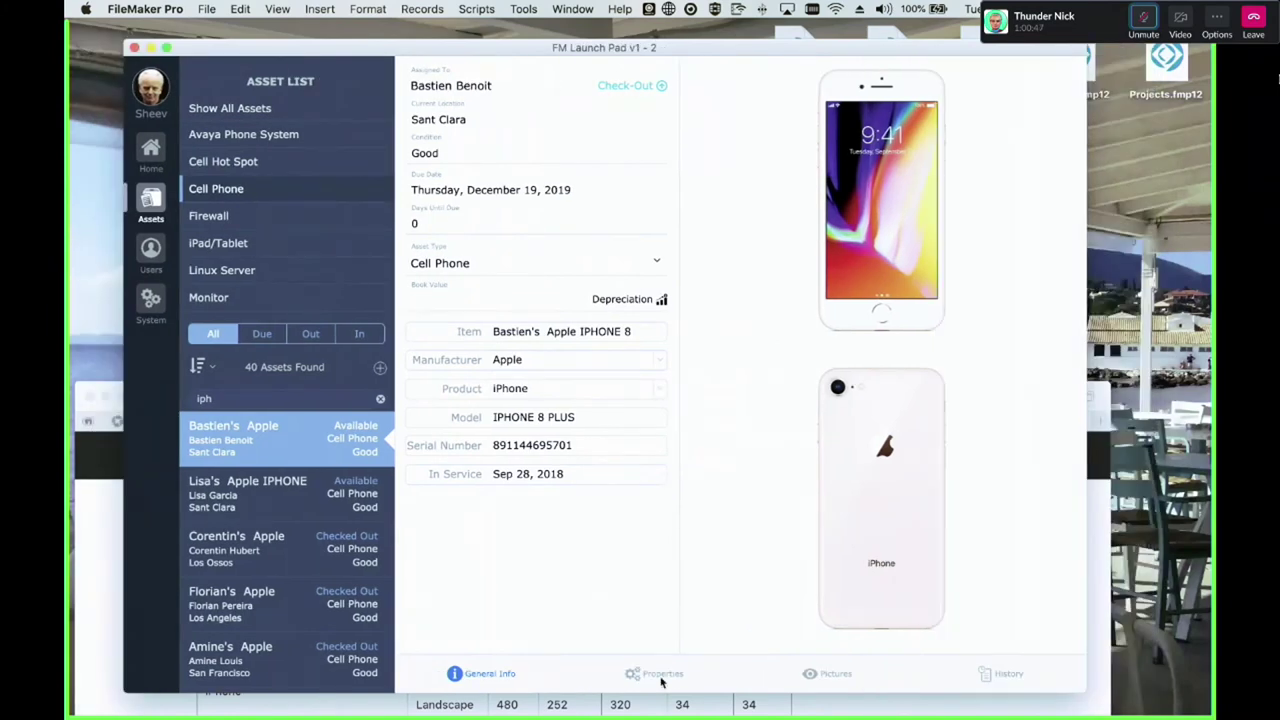
click(661, 680)
click(836, 676)
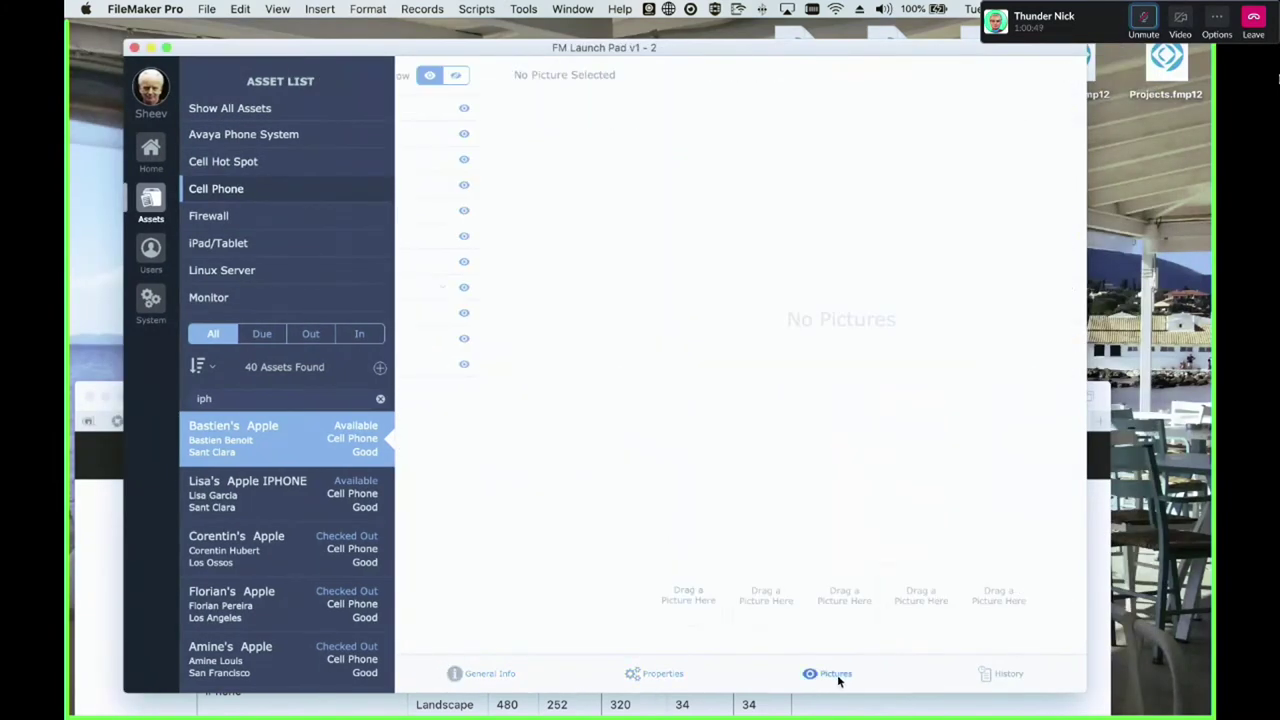
click(1002, 686)
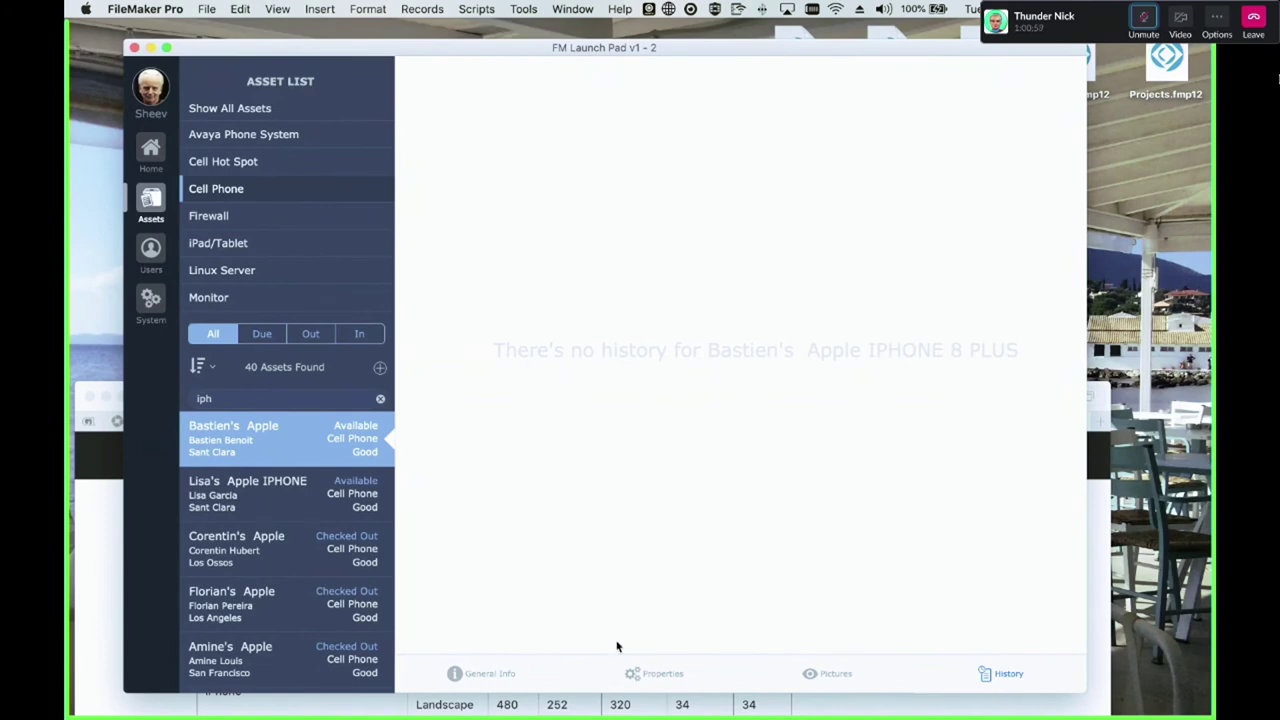
click(510, 675)
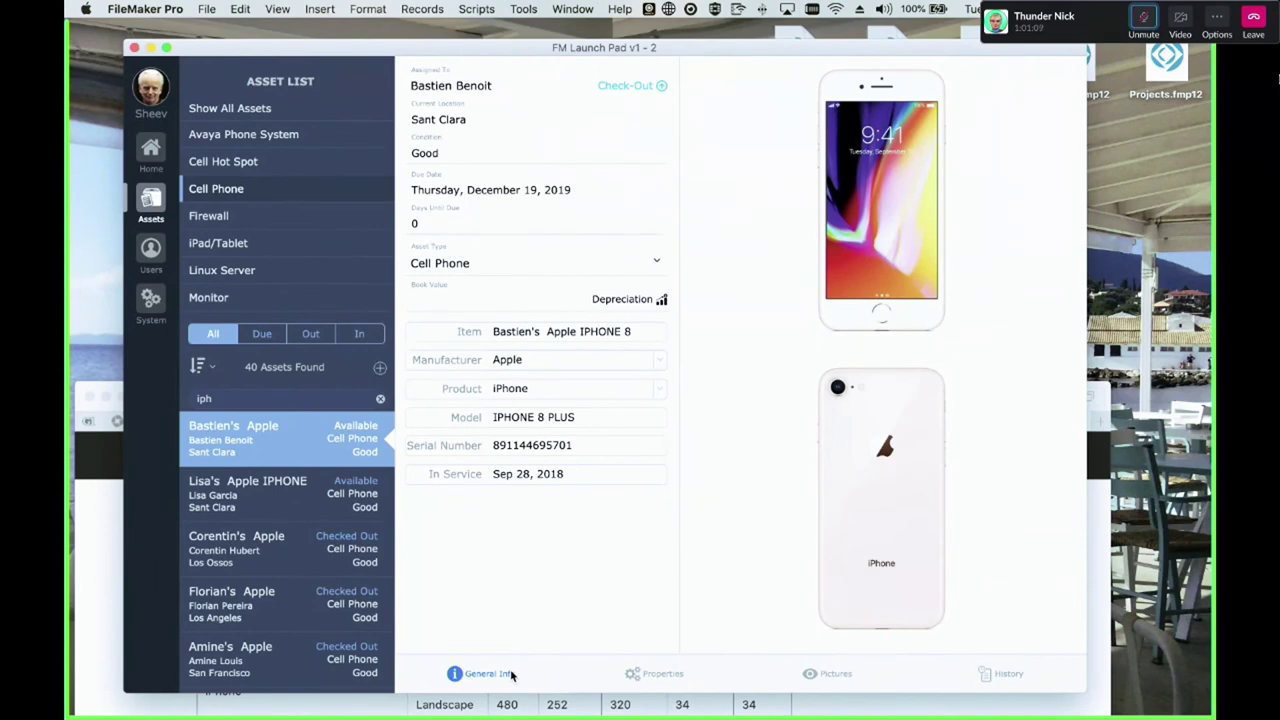
Compare the layout with the mirrored iPad screen in QuickTime Player, then return to the FM Launch Pad window in FileMaker Pro
drag(404, 51, 390, 42)
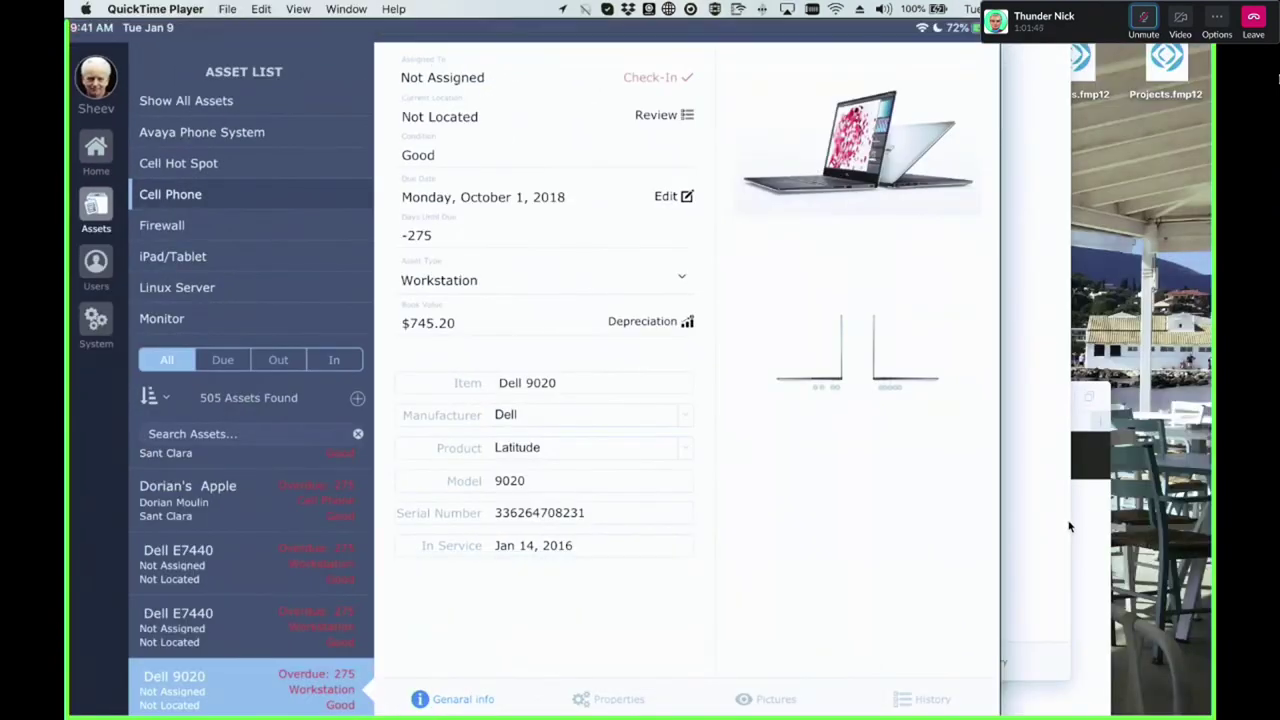
mouse_move(700, 500)
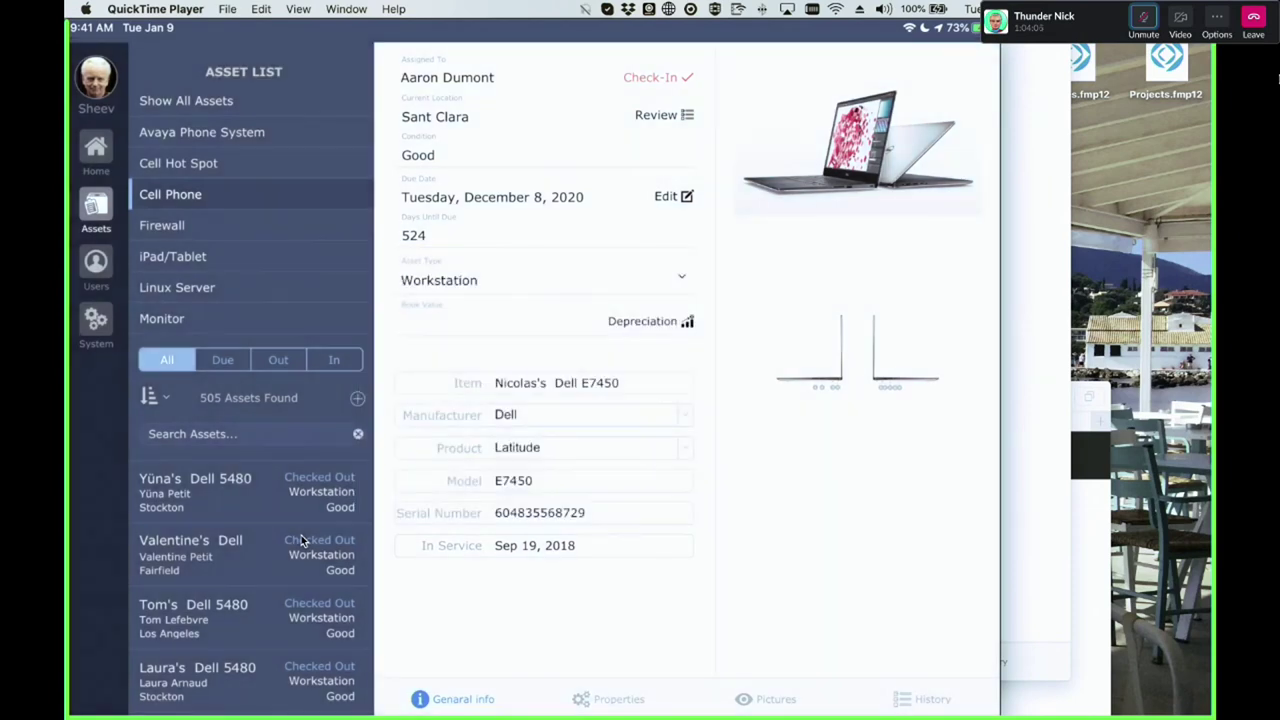
drag(716, 28, 786, 503)
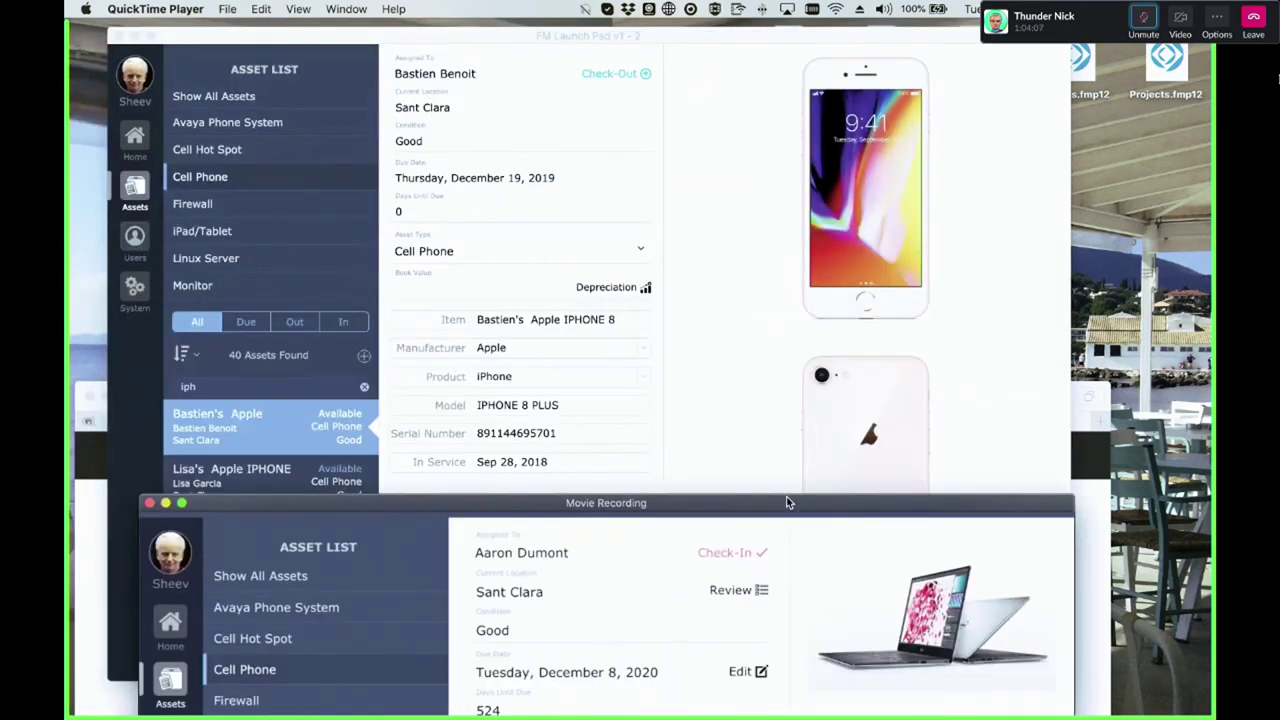
click(713, 369)
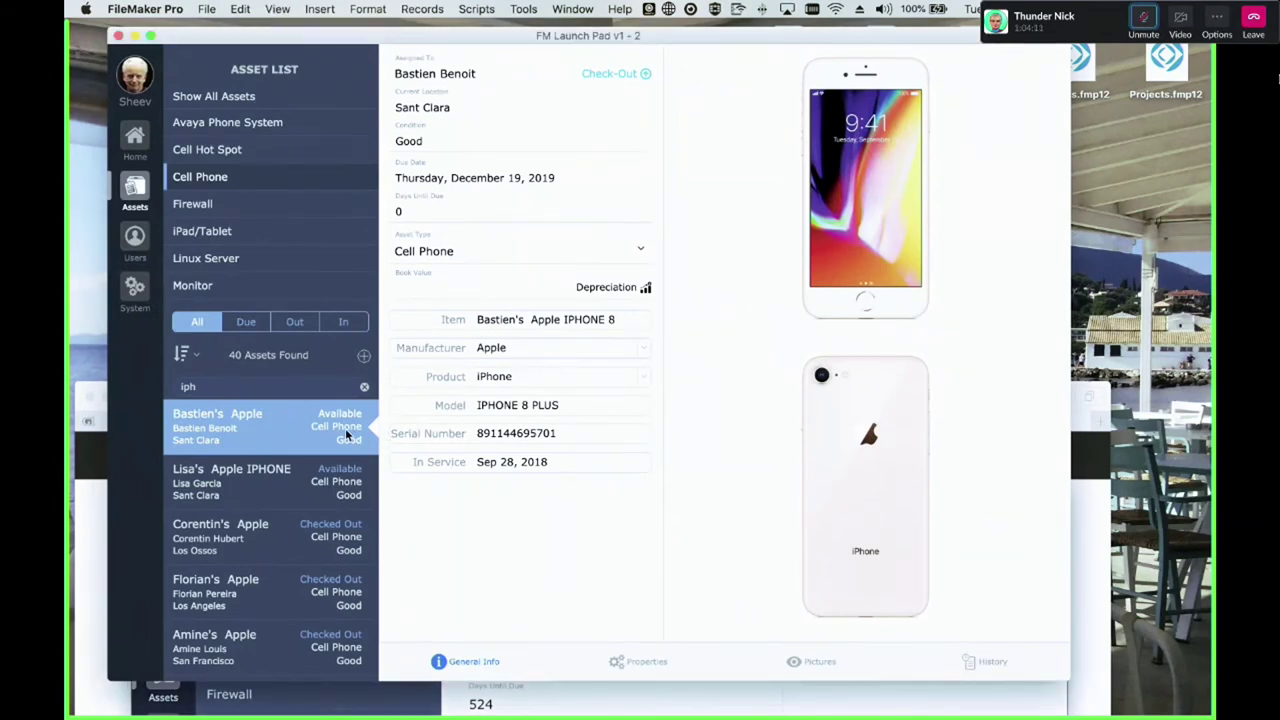
Move the active-record condition below both Status Order conditions in the conditional formatting of the portal's Verbose Status, Asset Type Name and Condition fields
key(super+l)
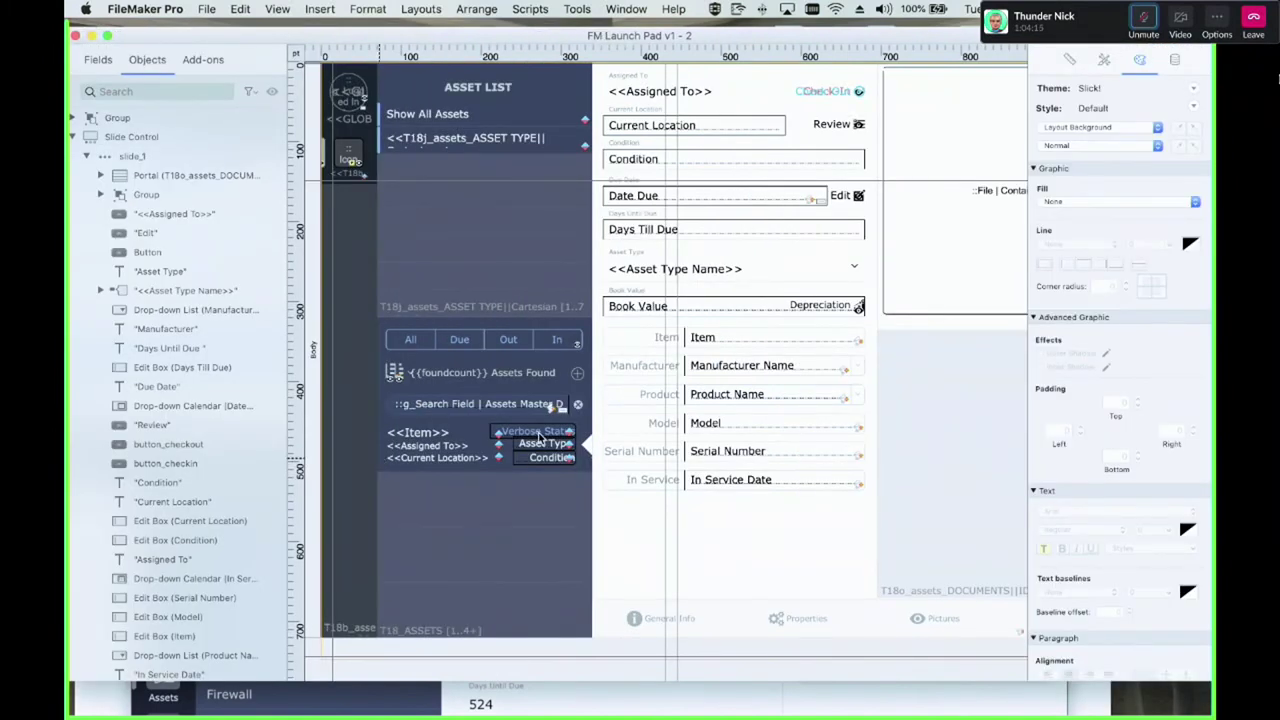
click(540, 435)
shift+click(541, 461)
right_click(545, 463)
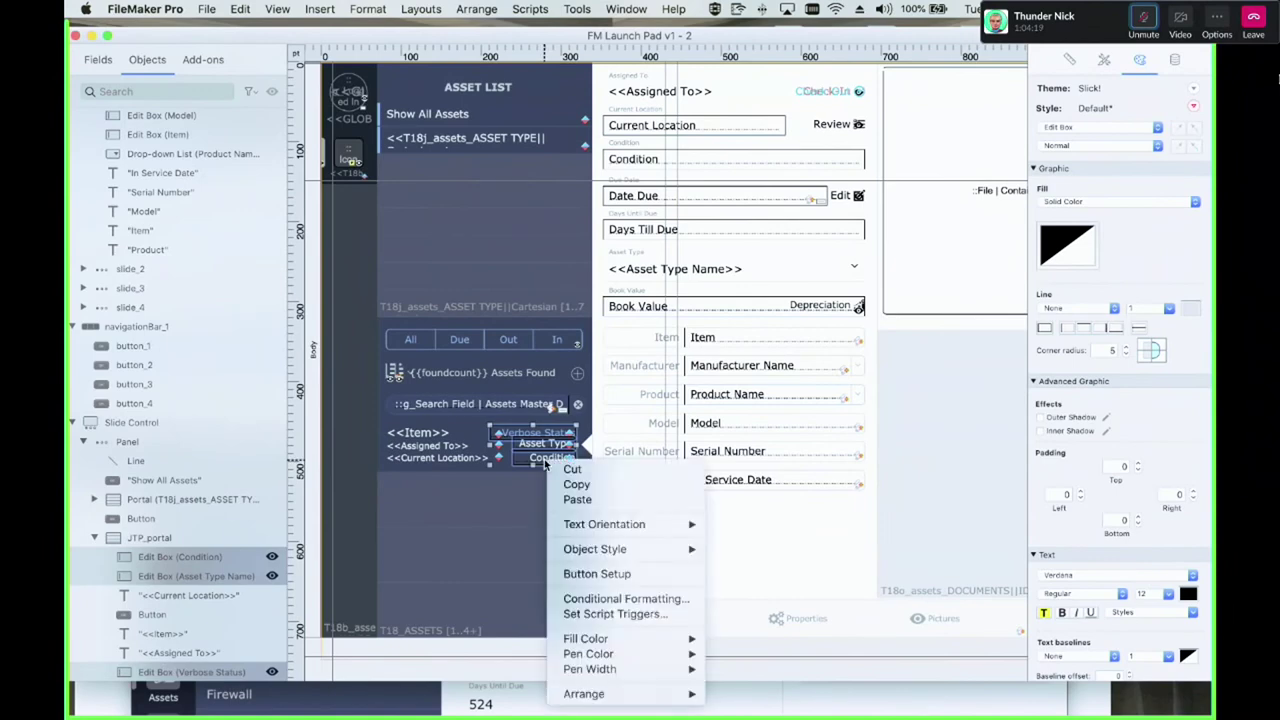
key(Escape)
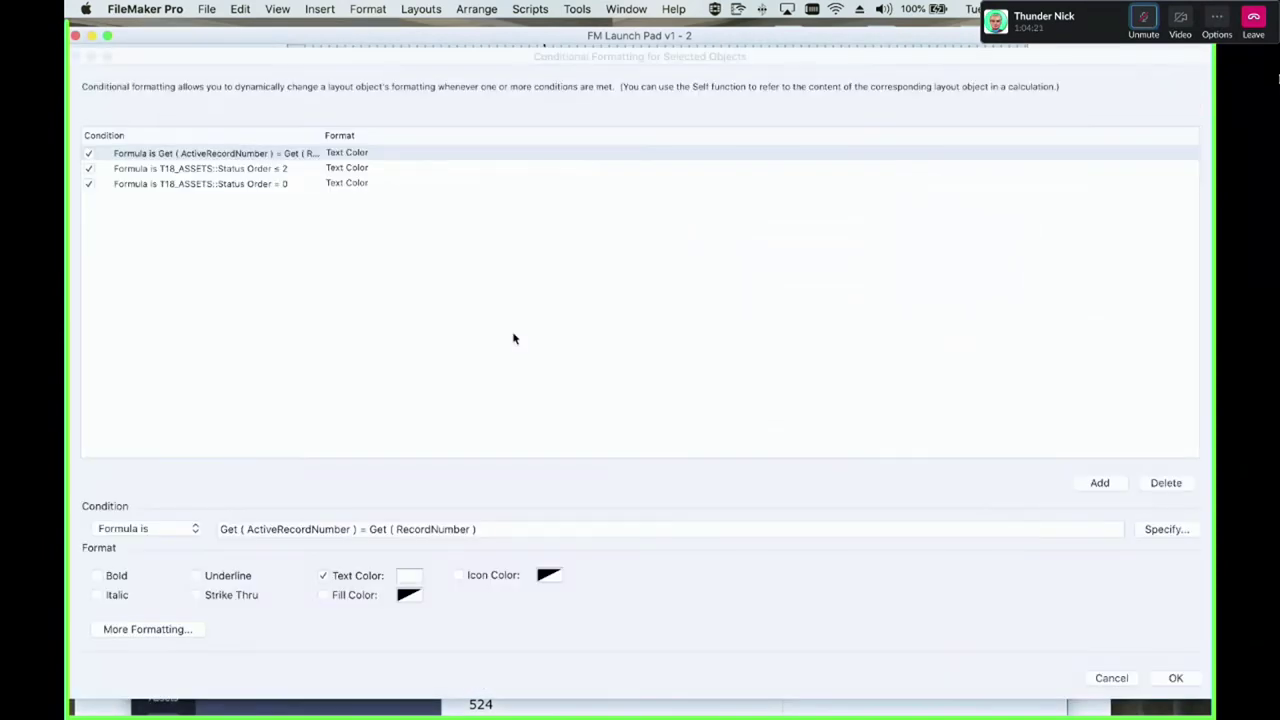
click(210, 157)
drag(257, 163, 197, 200)
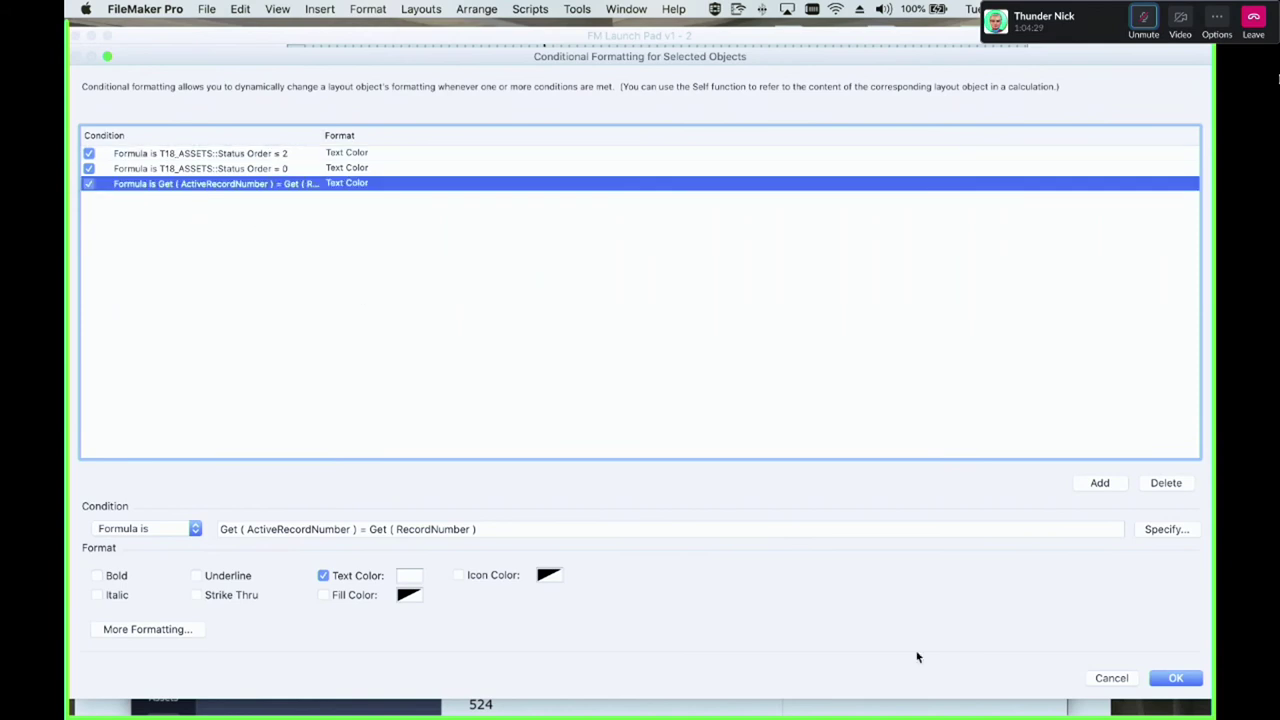
click(1176, 678)
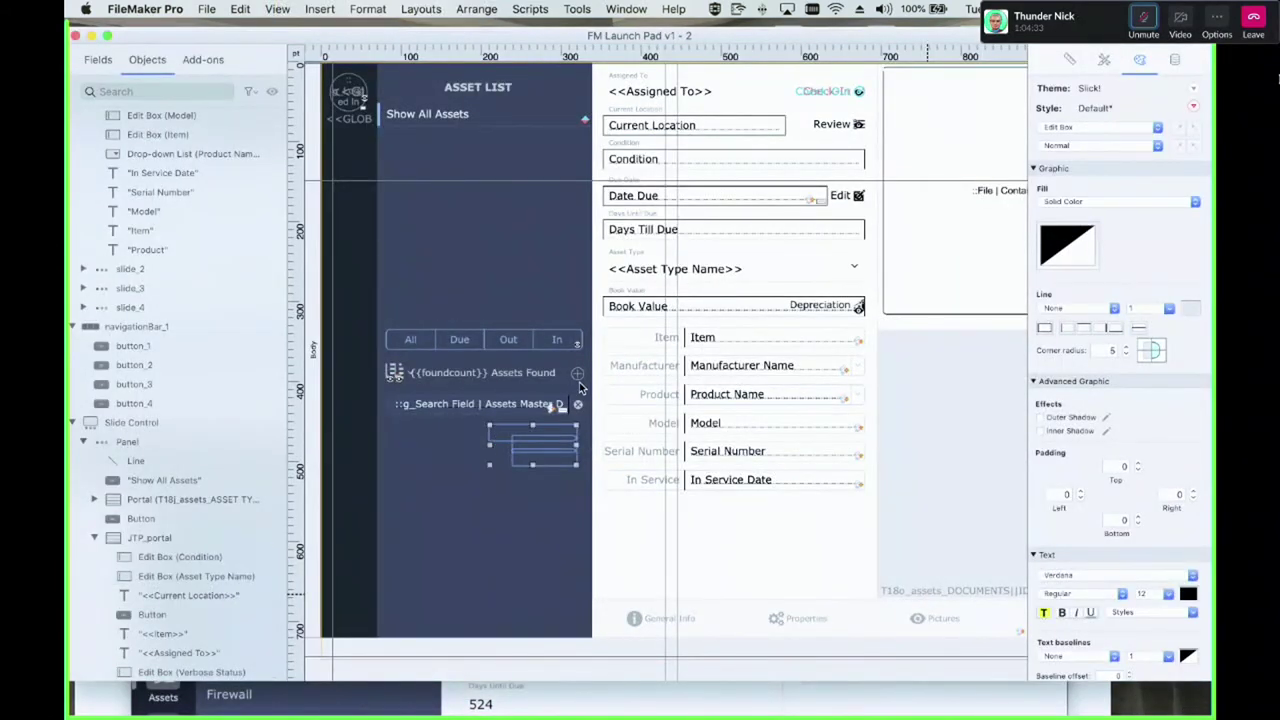
Check the reordered text colours in Browse mode by selecting an overdue cell phone near the end of the asset list
key(super+b)
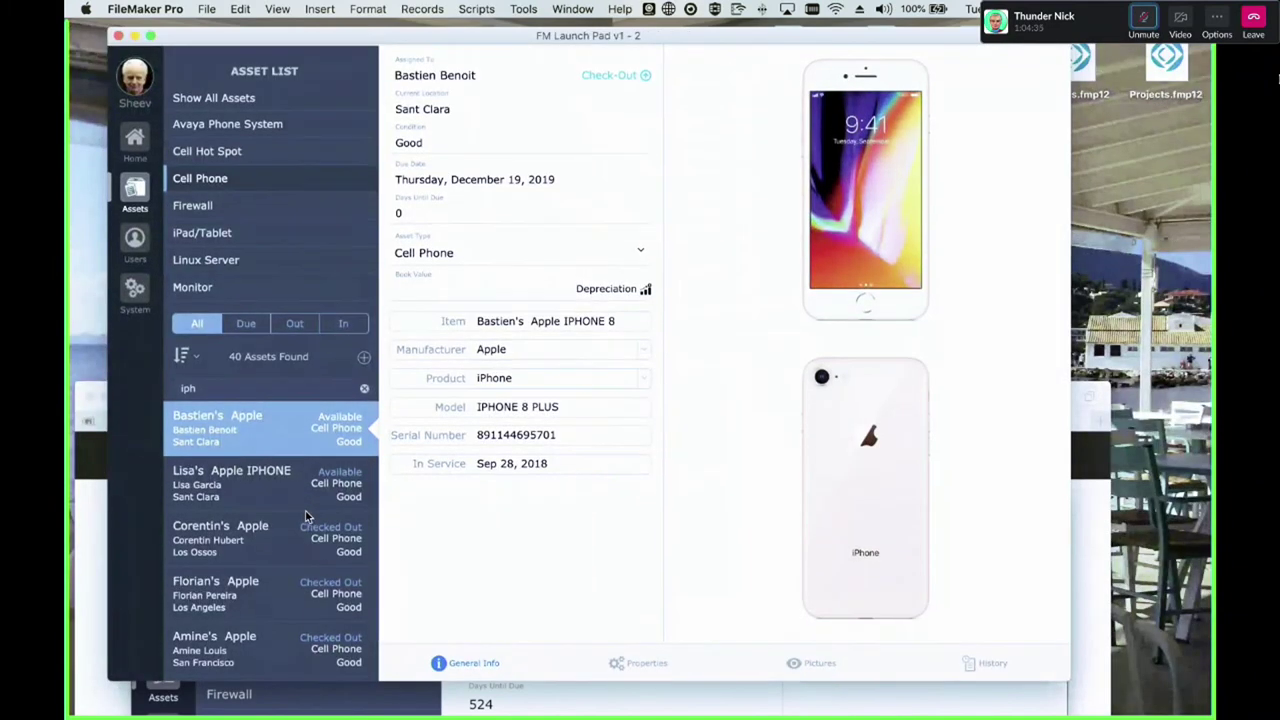
scroll(307, 516, down, 5)
scroll(307, 516, down, 10)
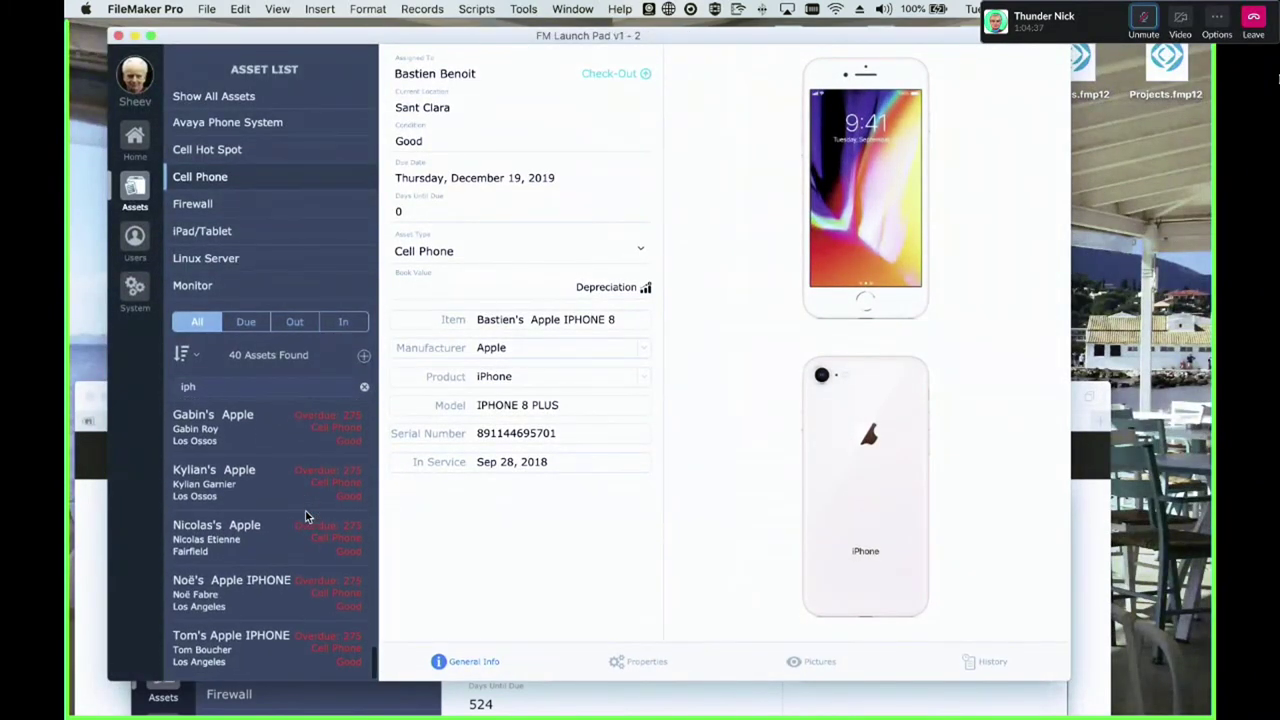
click(315, 482)
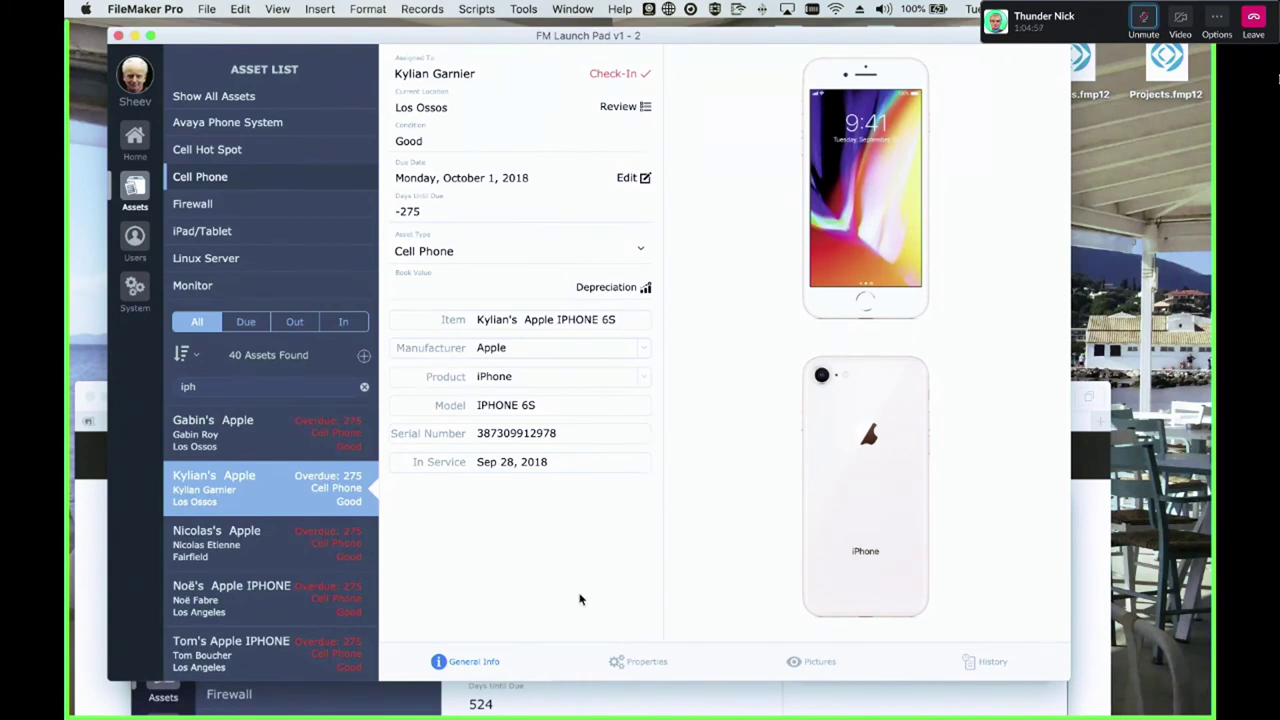
Examine the asset list on the mirrored iPad screen in QuickTime Player, then switch back to FileMaker Pro
click(568, 703)
drag(468, 506, 448, 46)
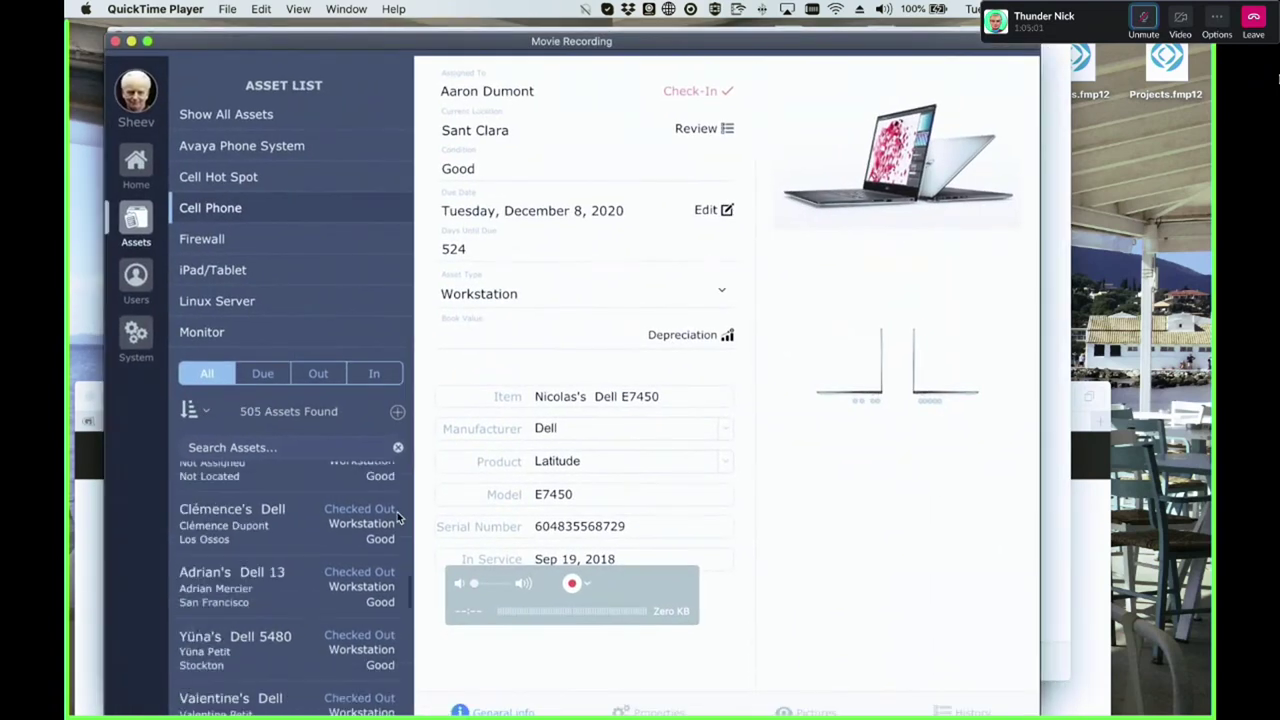
scroll(397, 512, up, 5)
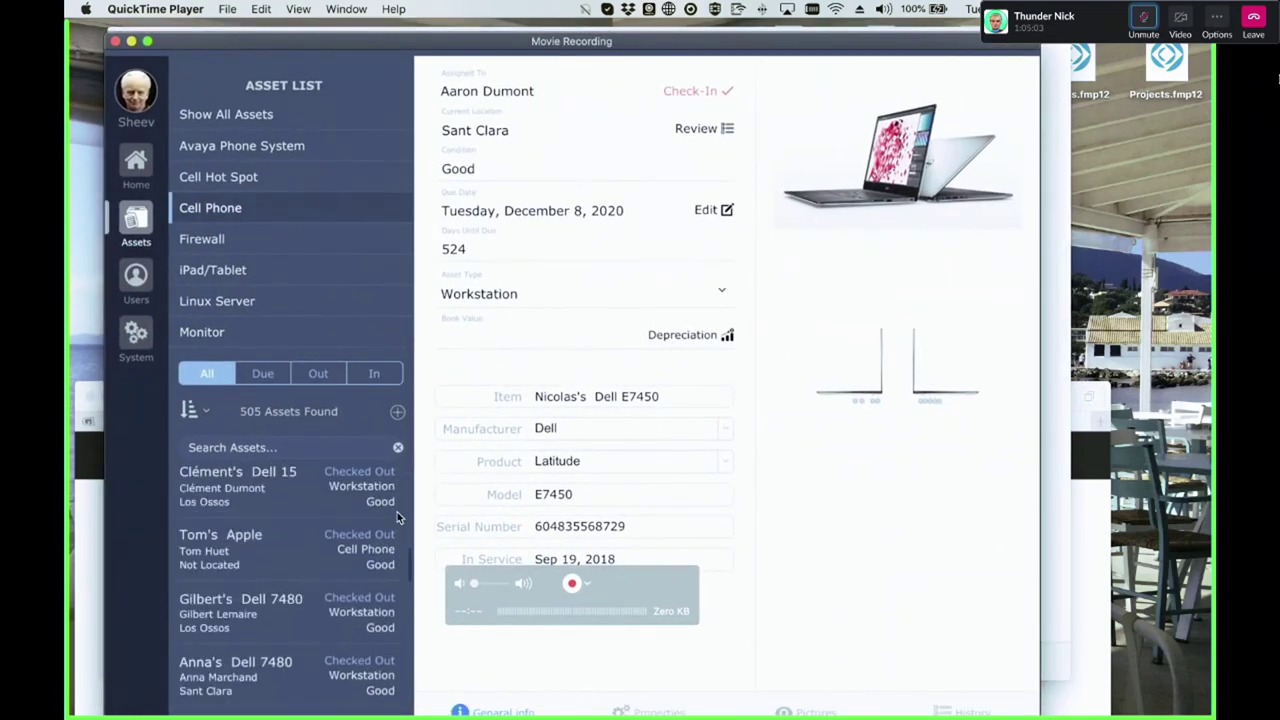
scroll(397, 512, up, 5)
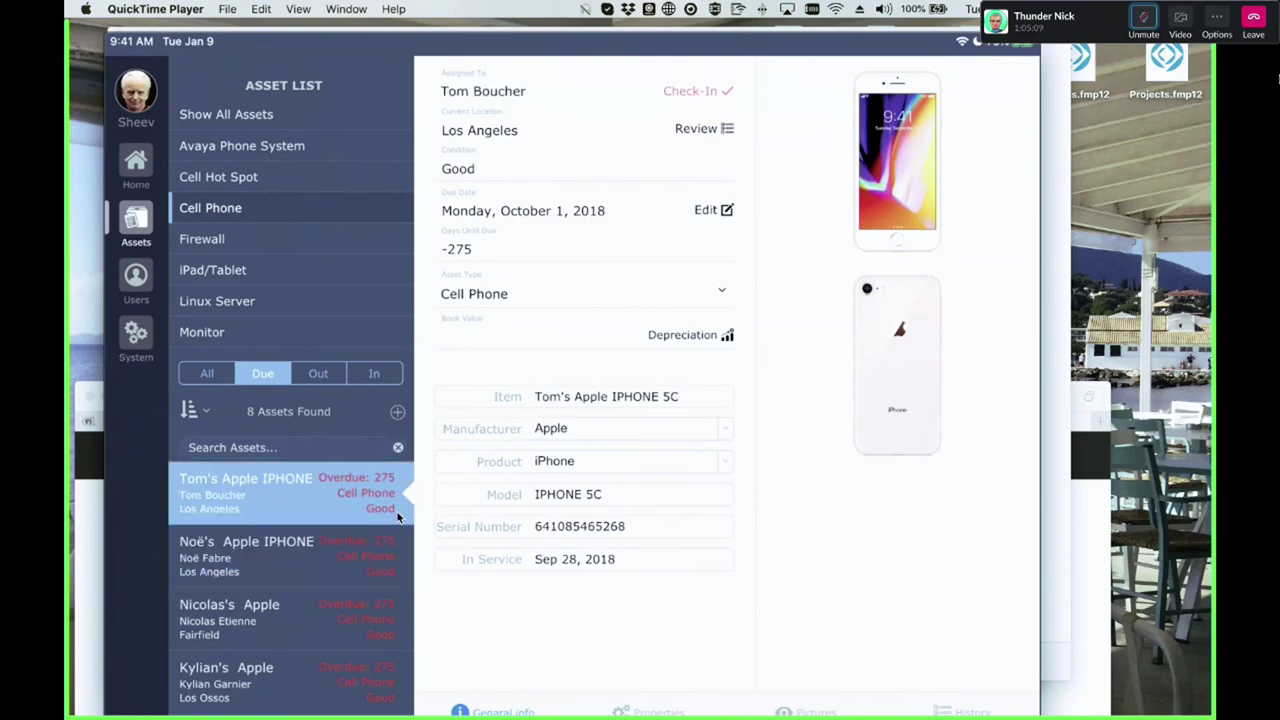
drag(457, 42, 492, 311)
click(498, 252)
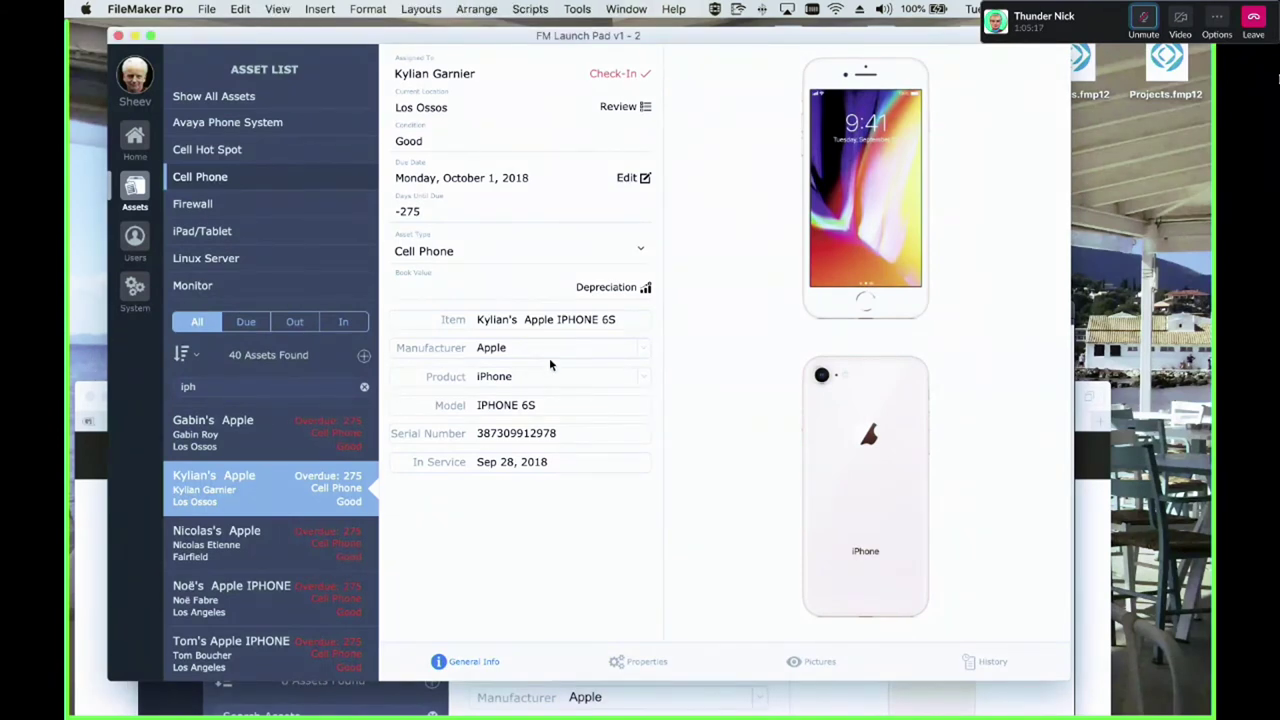
In Layout mode, inspect the New Window card options behind the Depreciation button's single-step action, leaving them as they are
key(super+l)
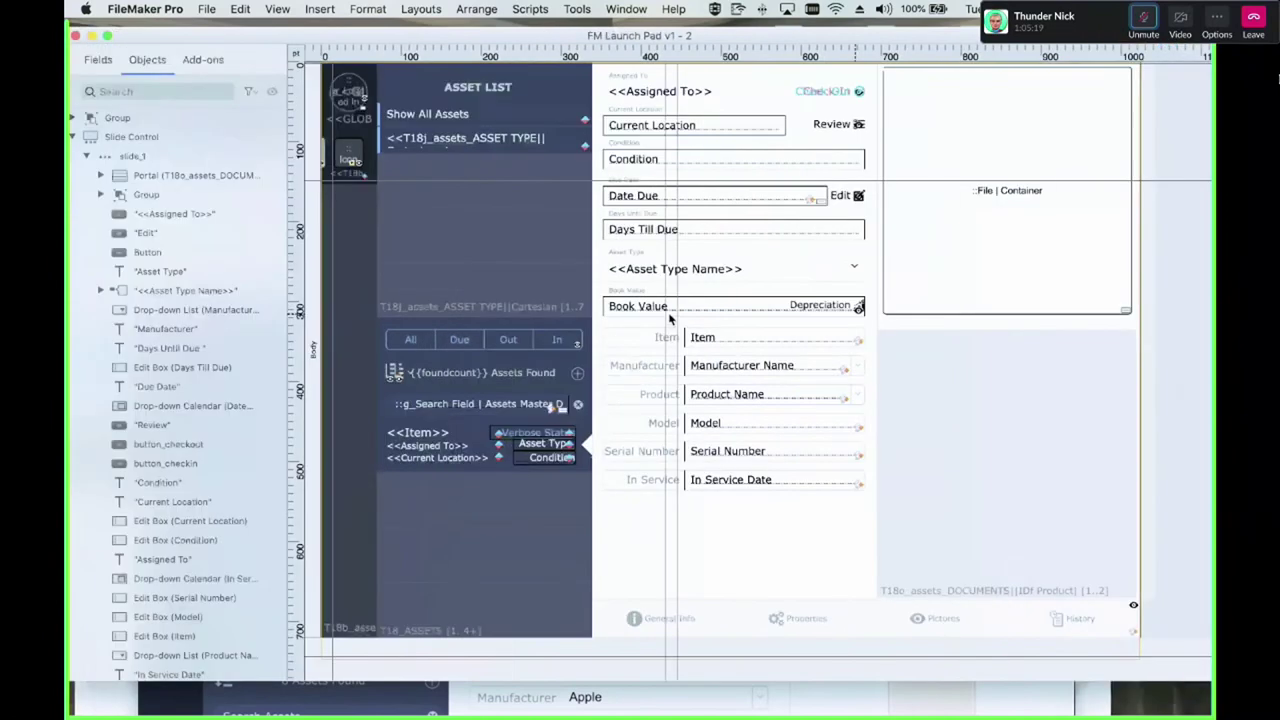
click(822, 310)
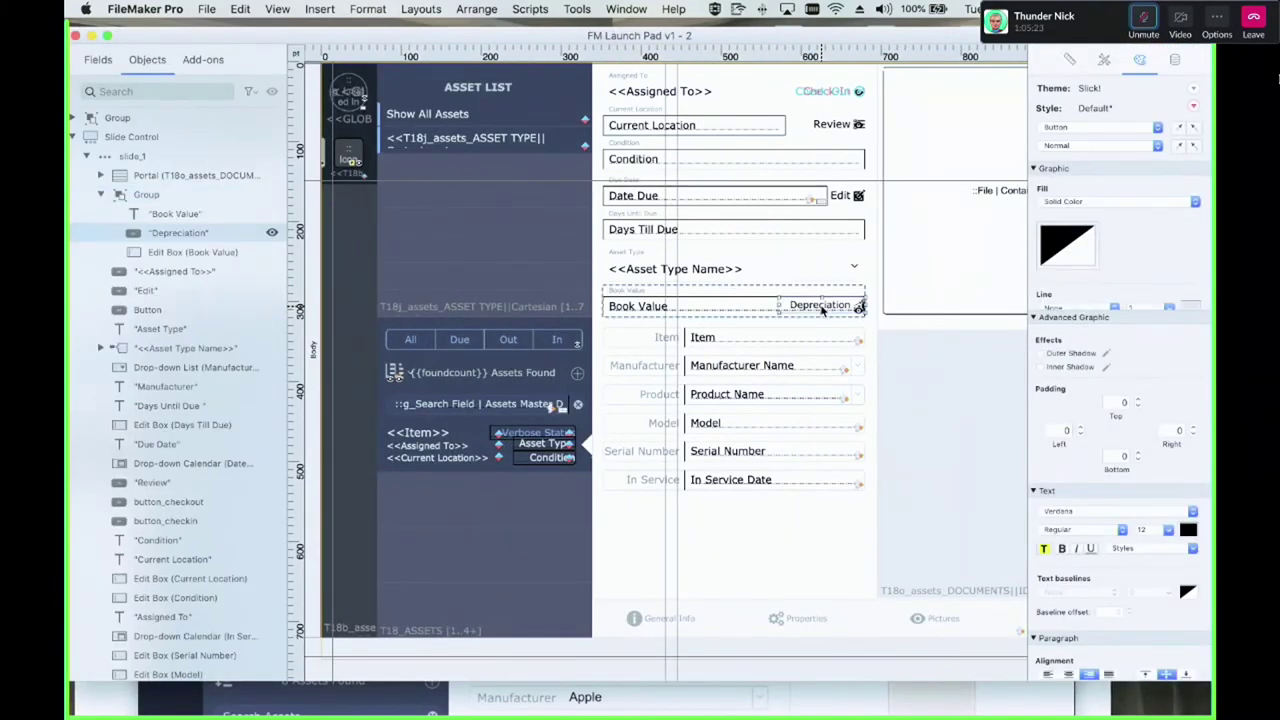
double_click(822, 310)
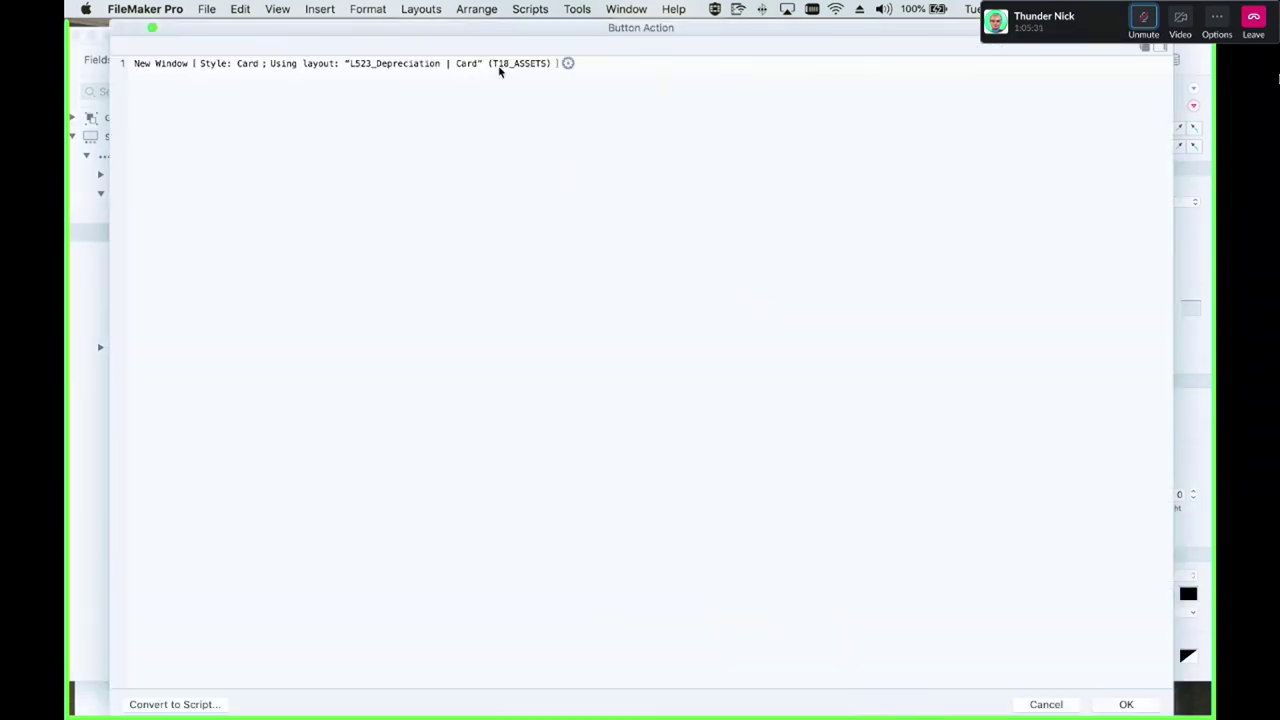
click(500, 63)
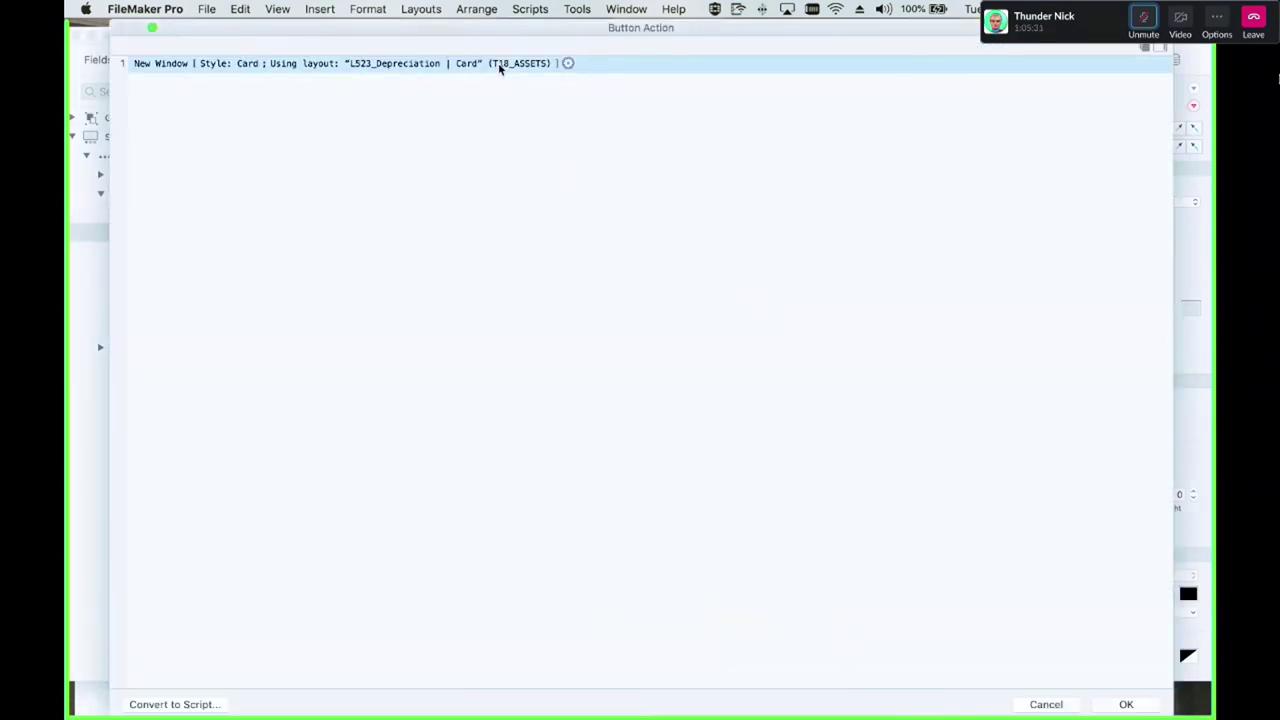
double_click(500, 63)
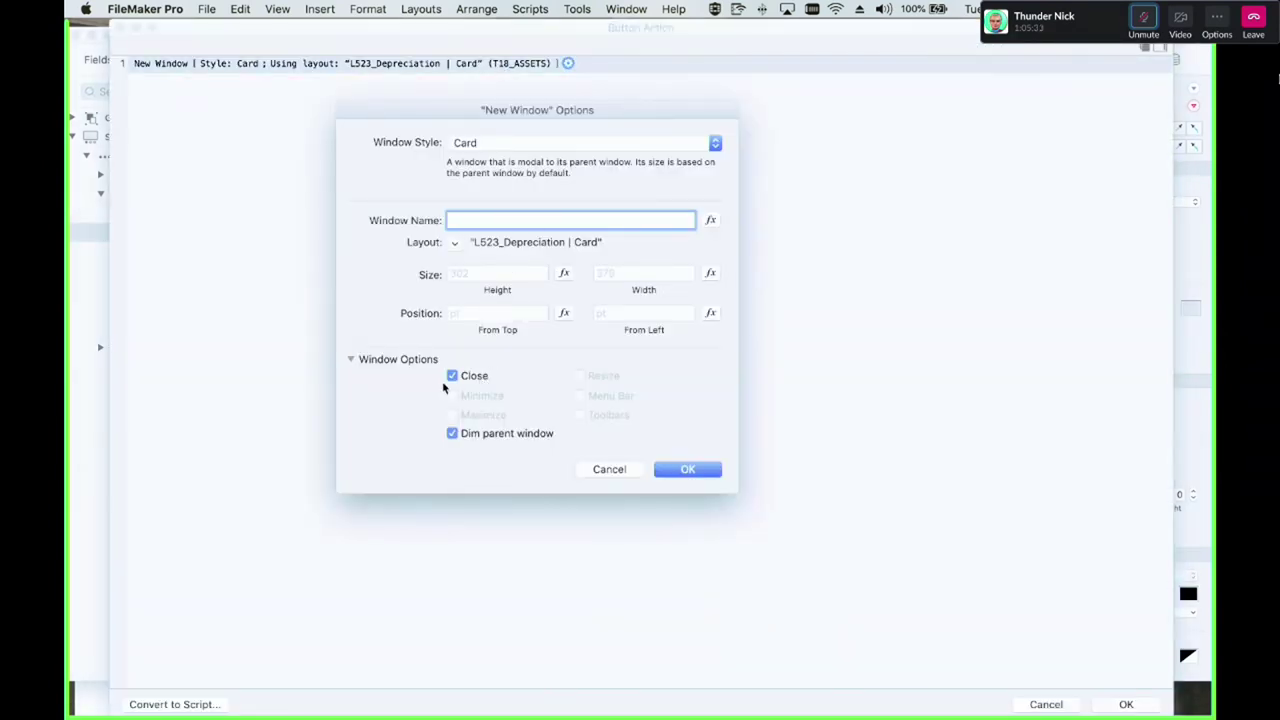
click(610, 469)
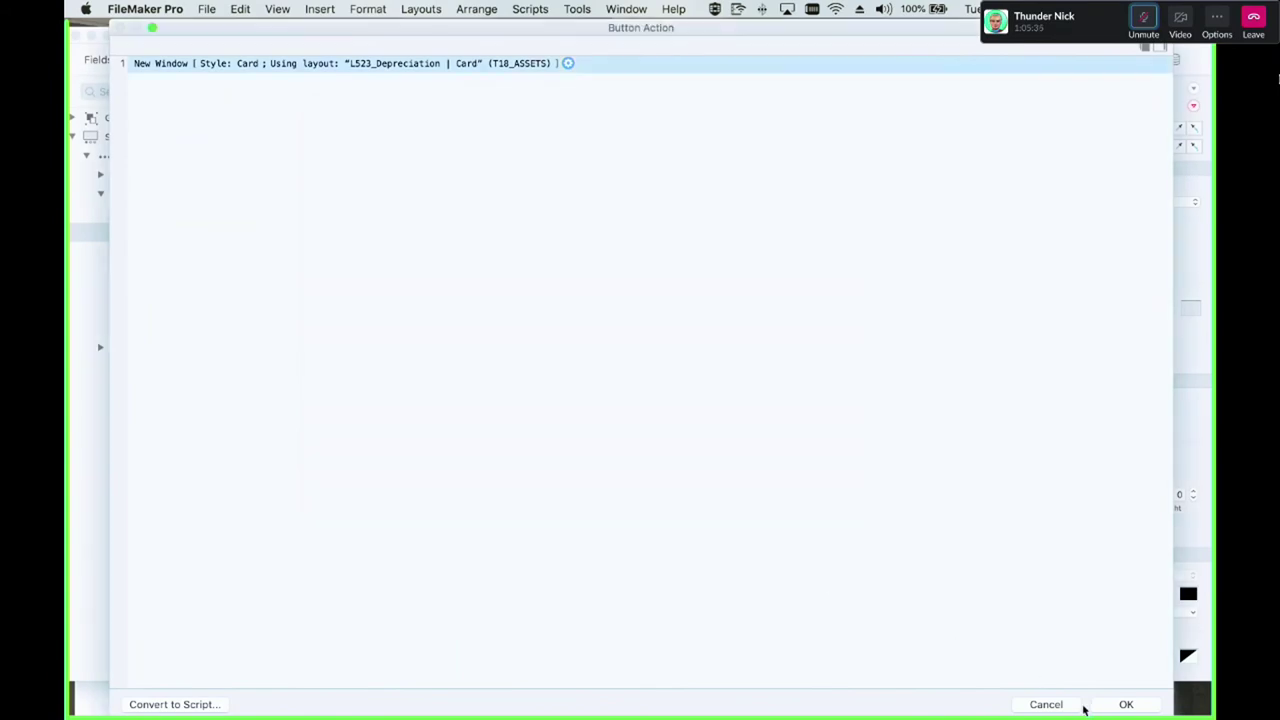
click(1075, 711)
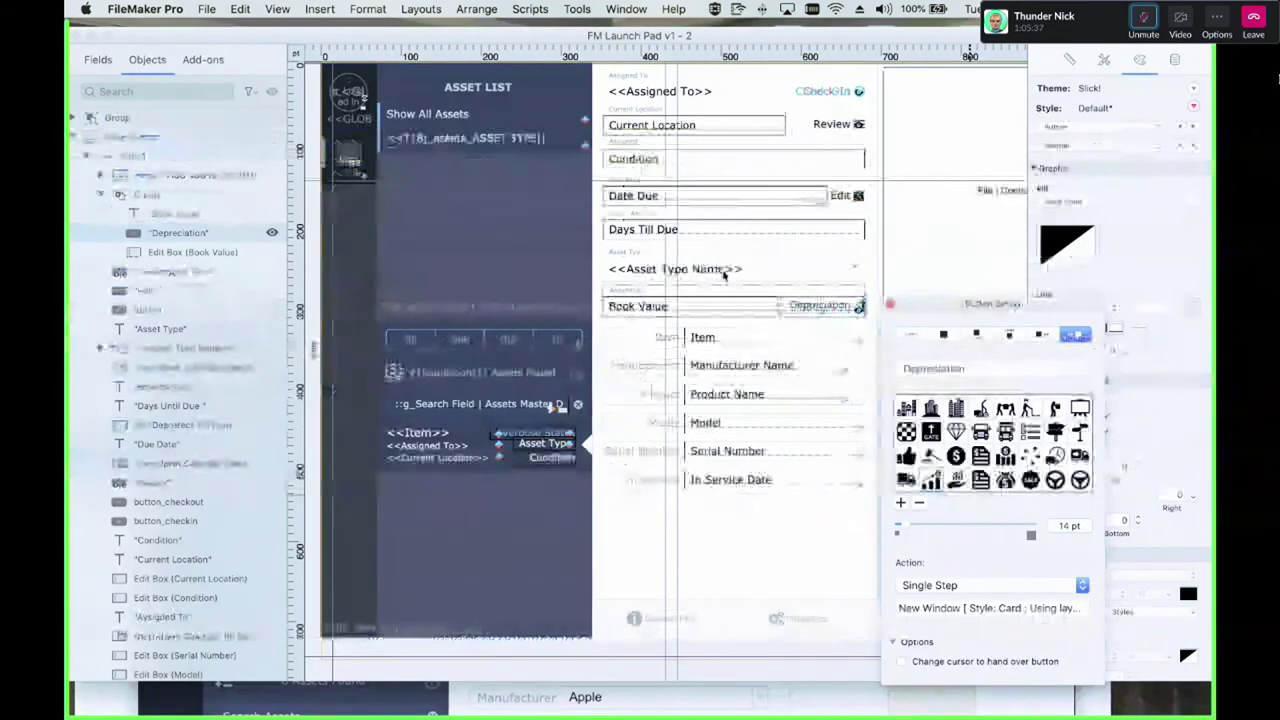
click(766, 323)
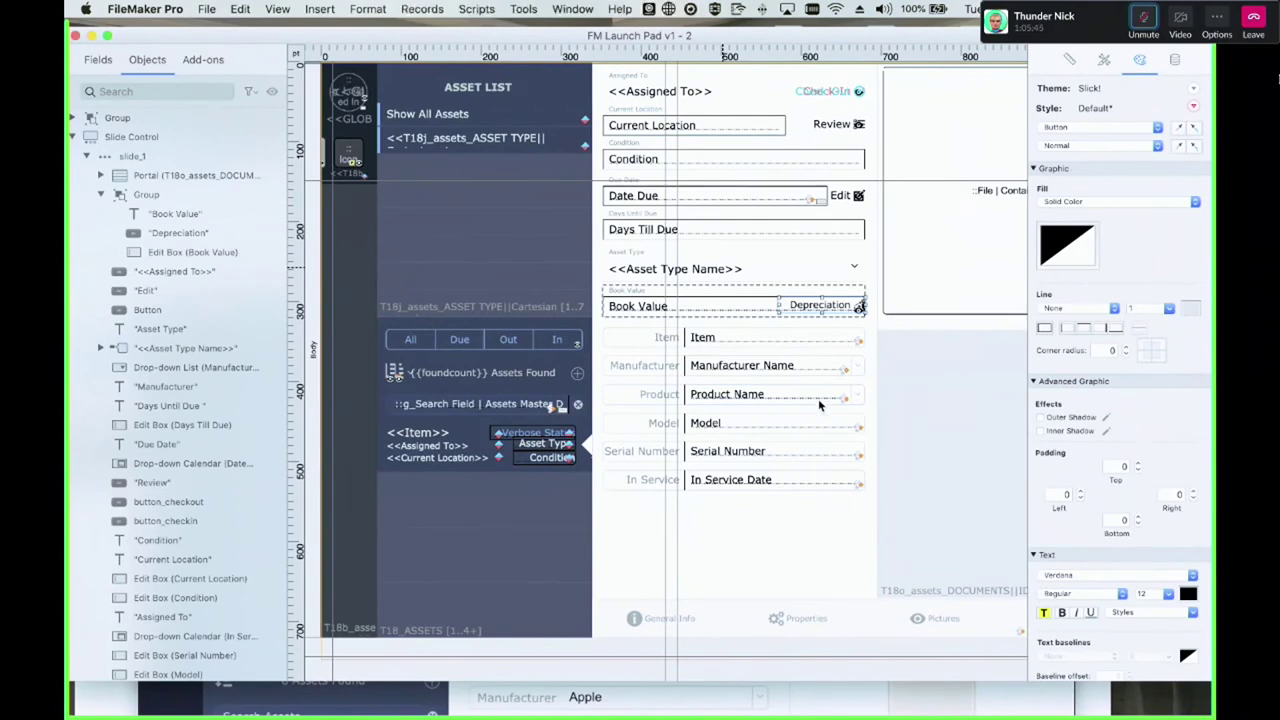
Open the Depreciation card in Browse mode and compare it with the mirrored iPad screen in QuickTime Player
key(super+b)
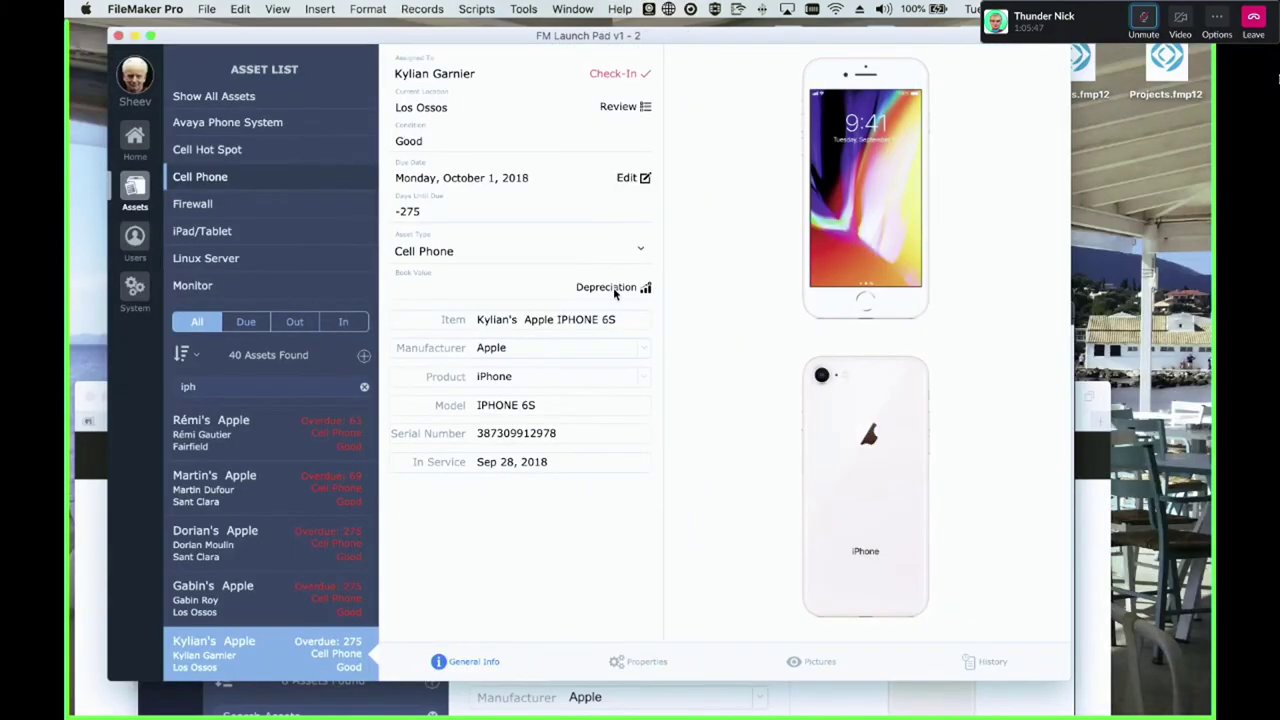
click(610, 288)
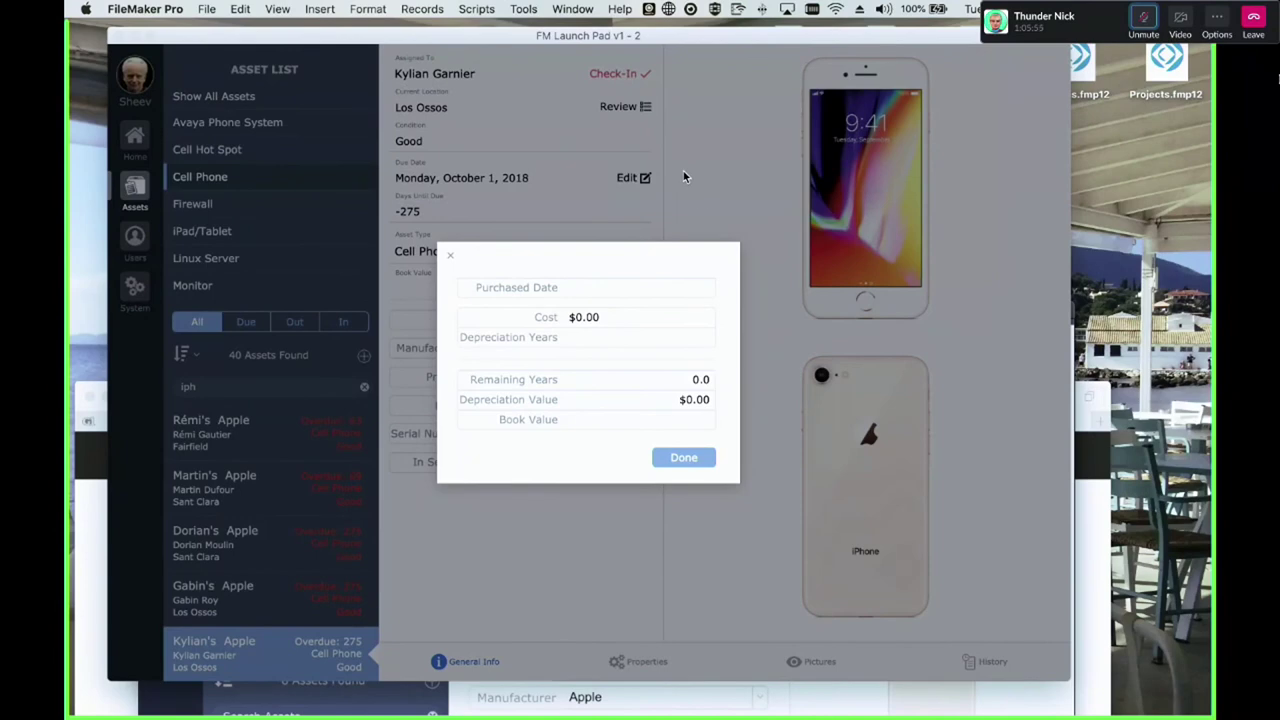
key(super+Tab)
drag(604, 302, 604, 35)
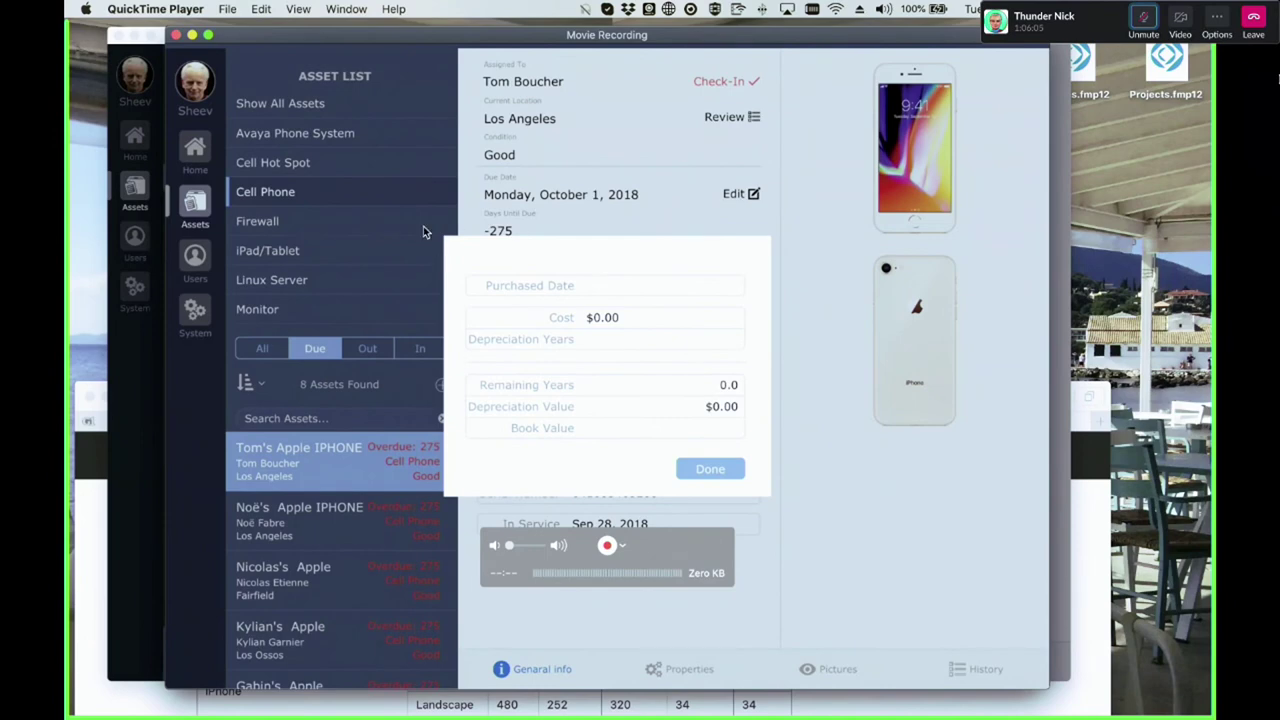
View the location and condition Review card on the mirrored iPad screen, then cancel it
click(492, 187)
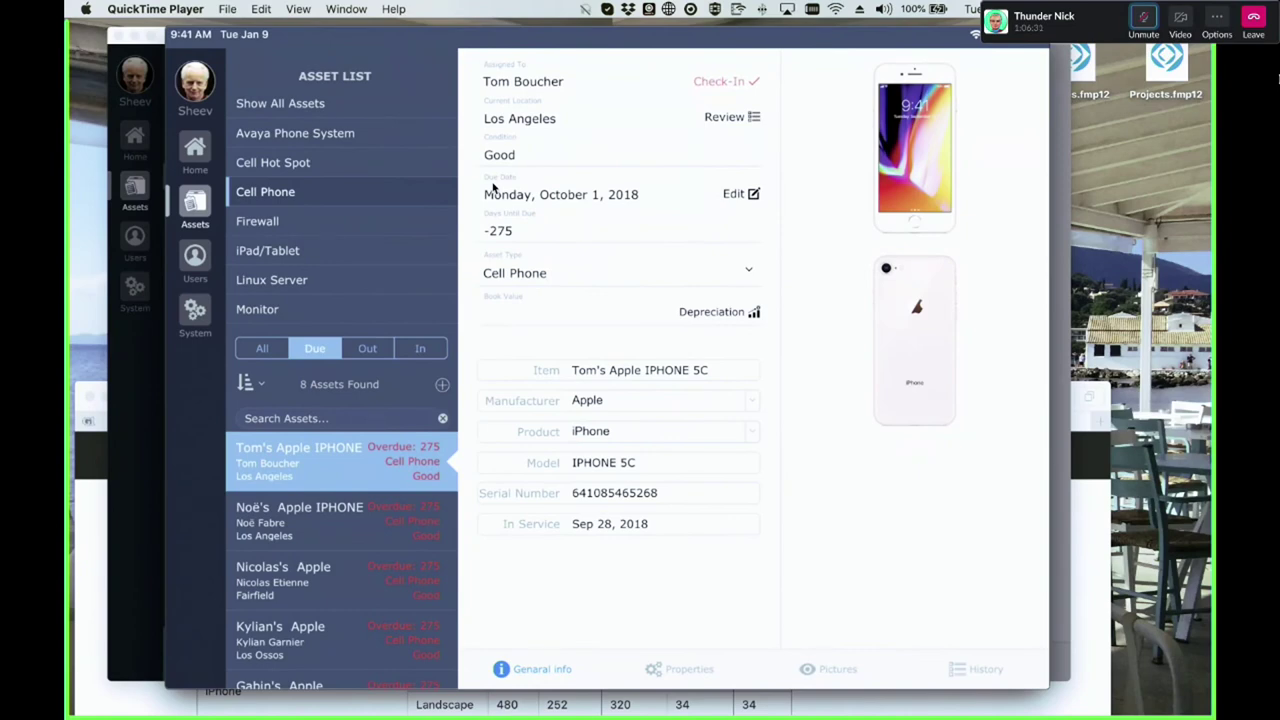
click(701, 124)
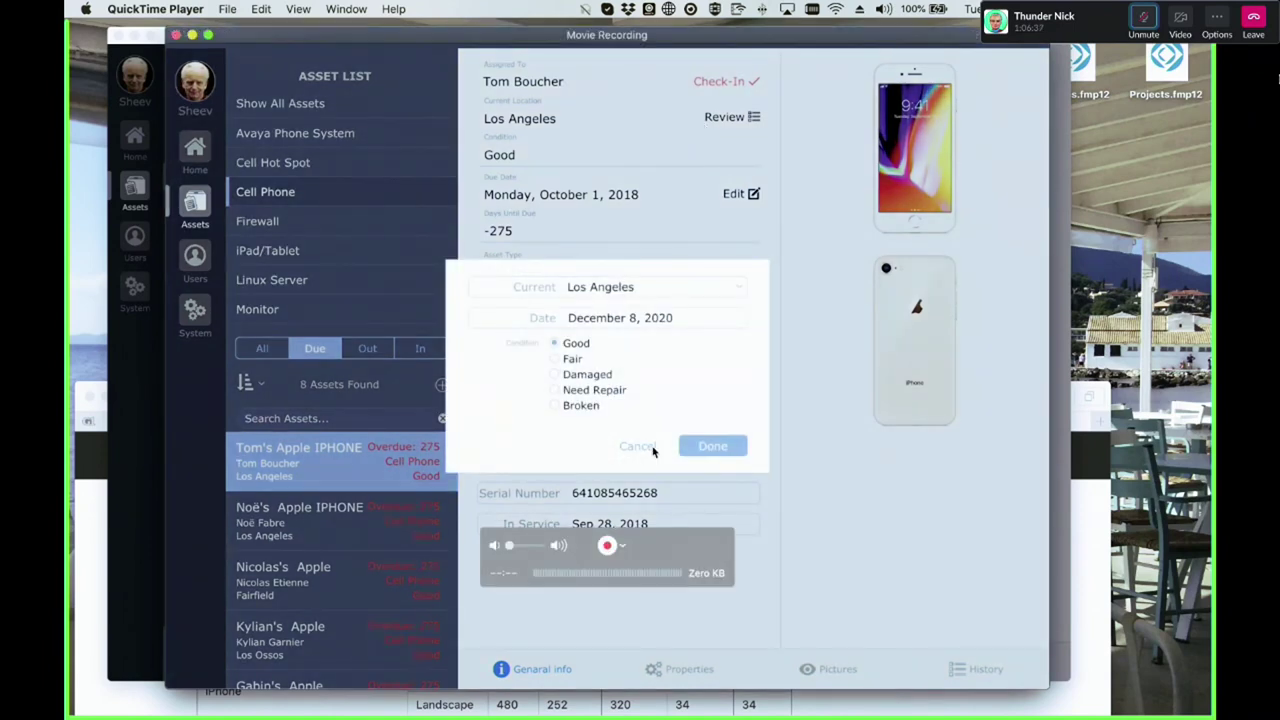
click(638, 446)
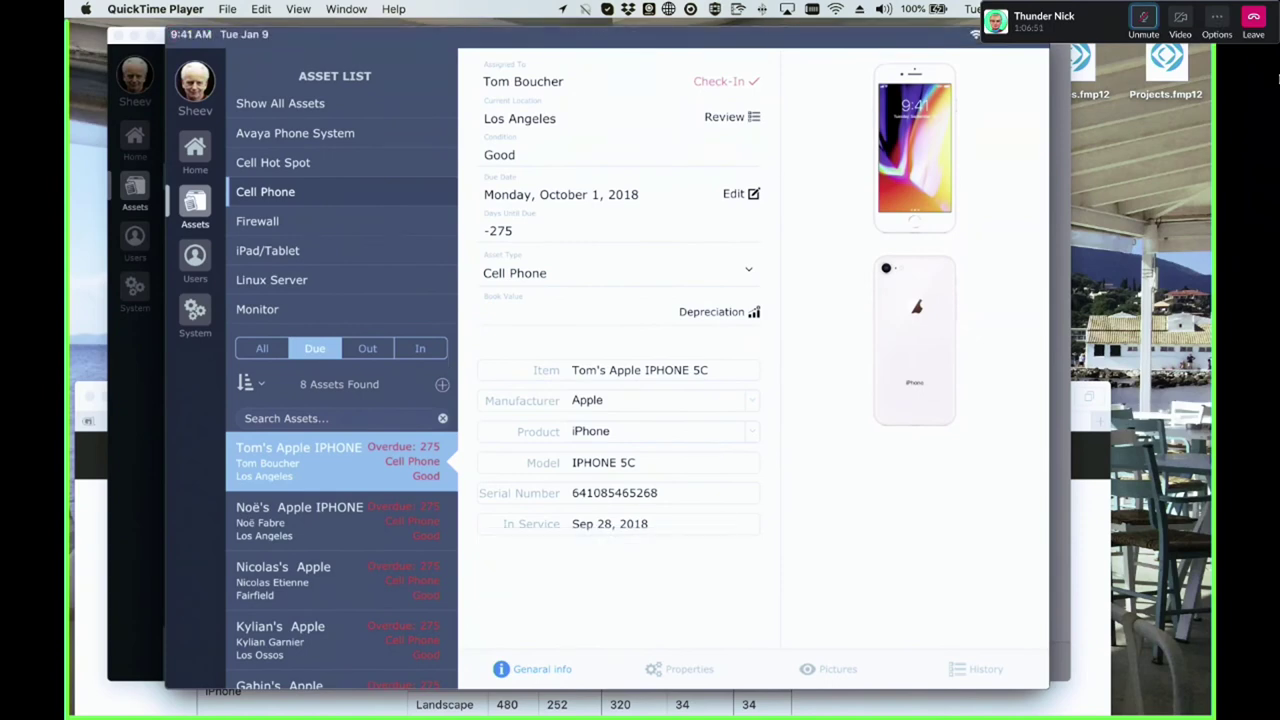
click(1145, 18)
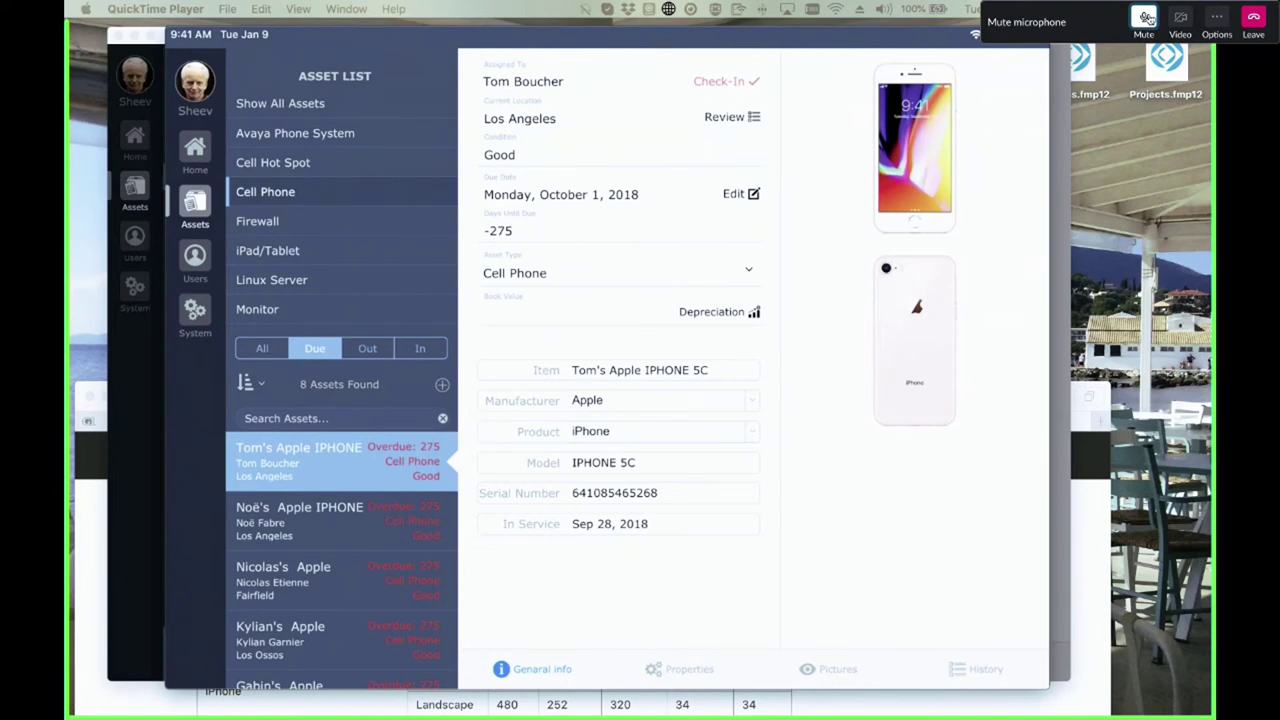
click(1145, 18)
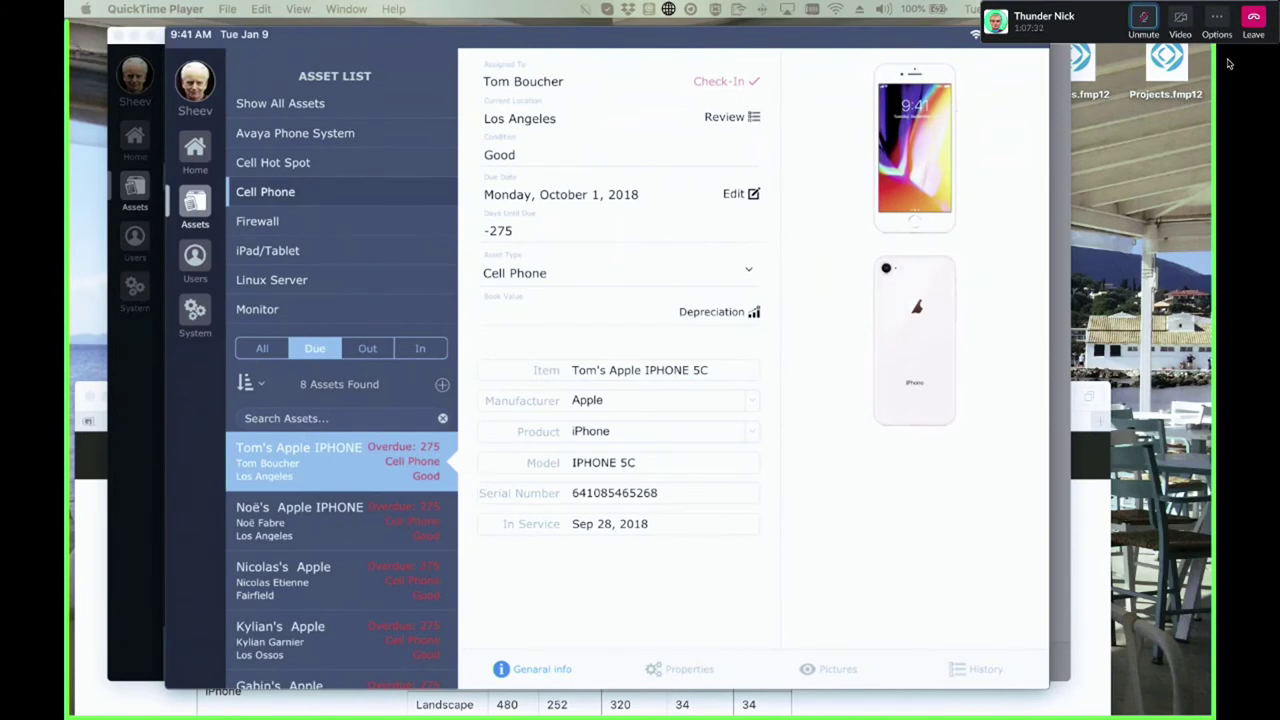
mouse_move(286, 318)
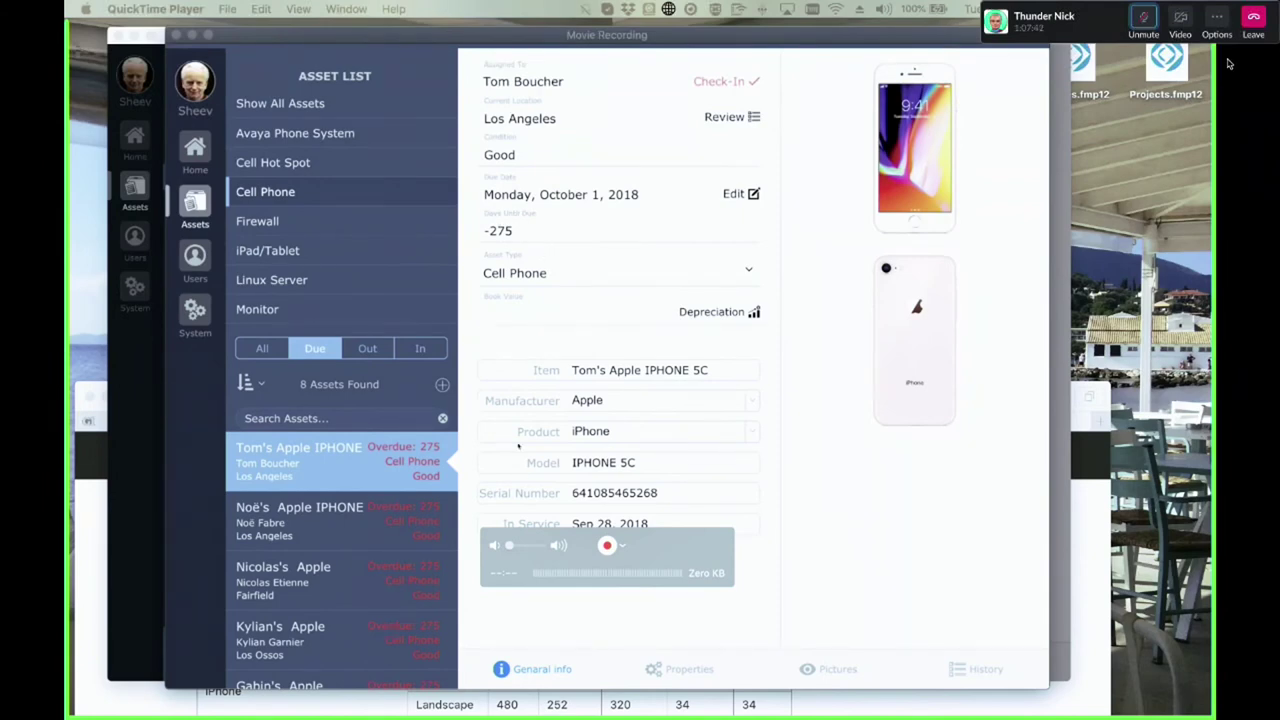
drag(733, 32, 718, 30)
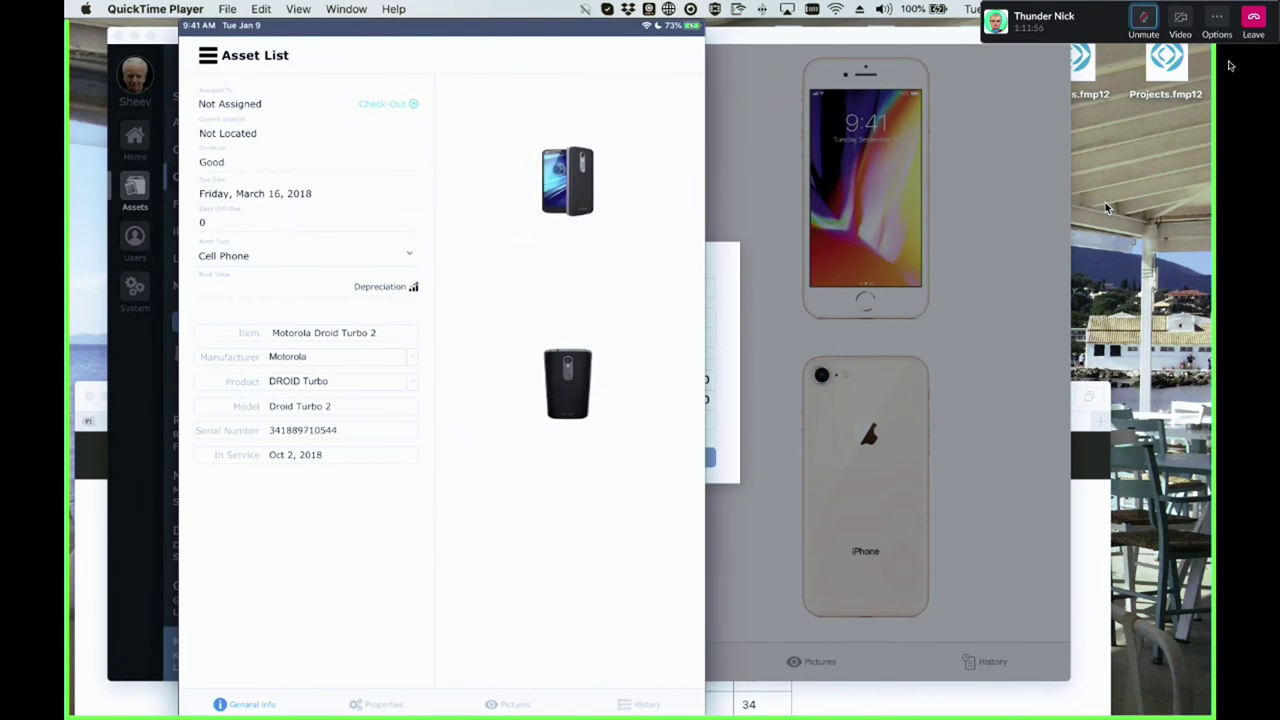
Return to the FM Launch Pad window in FileMaker Pro and close the Depreciation card
click(858, 258)
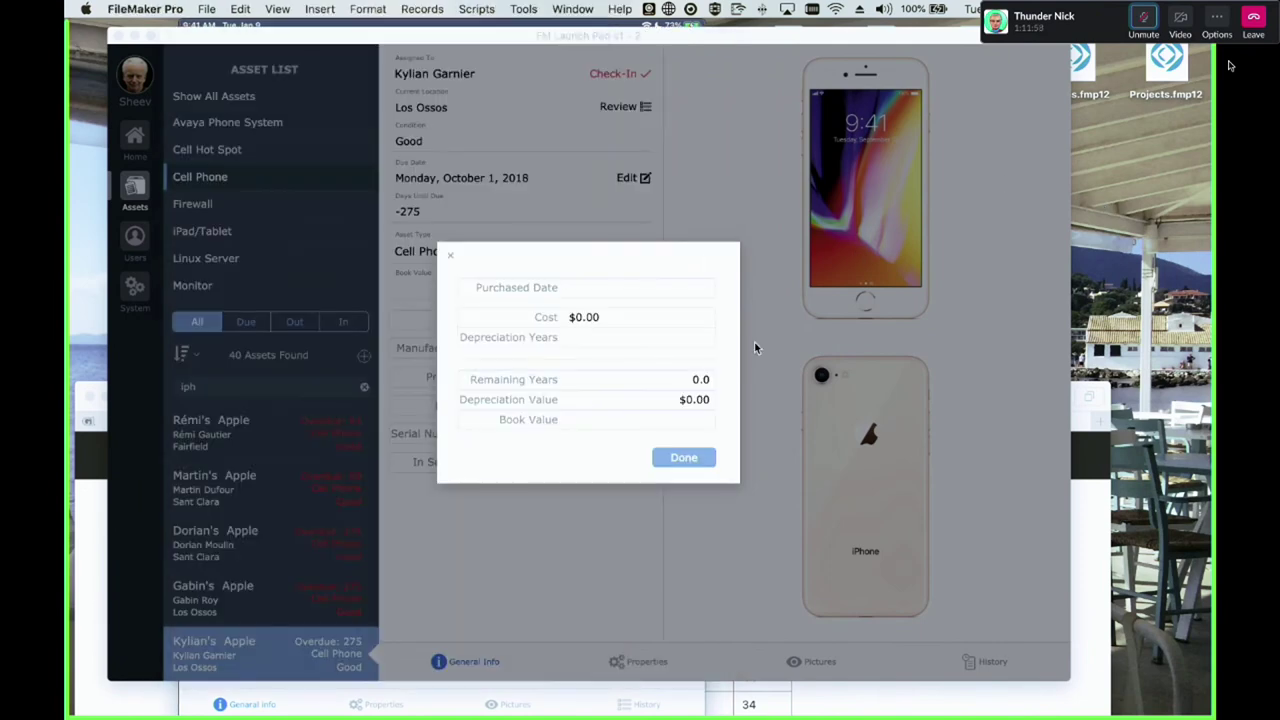
click(683, 458)
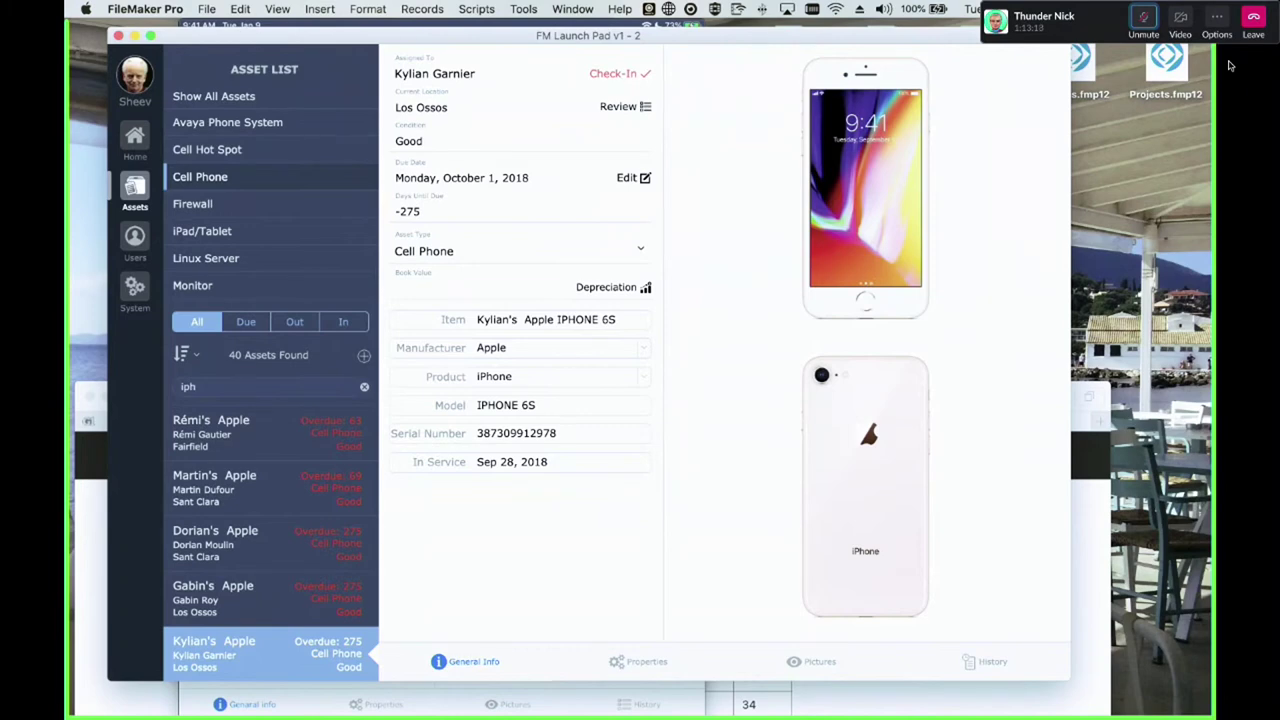
click(1150, 20)
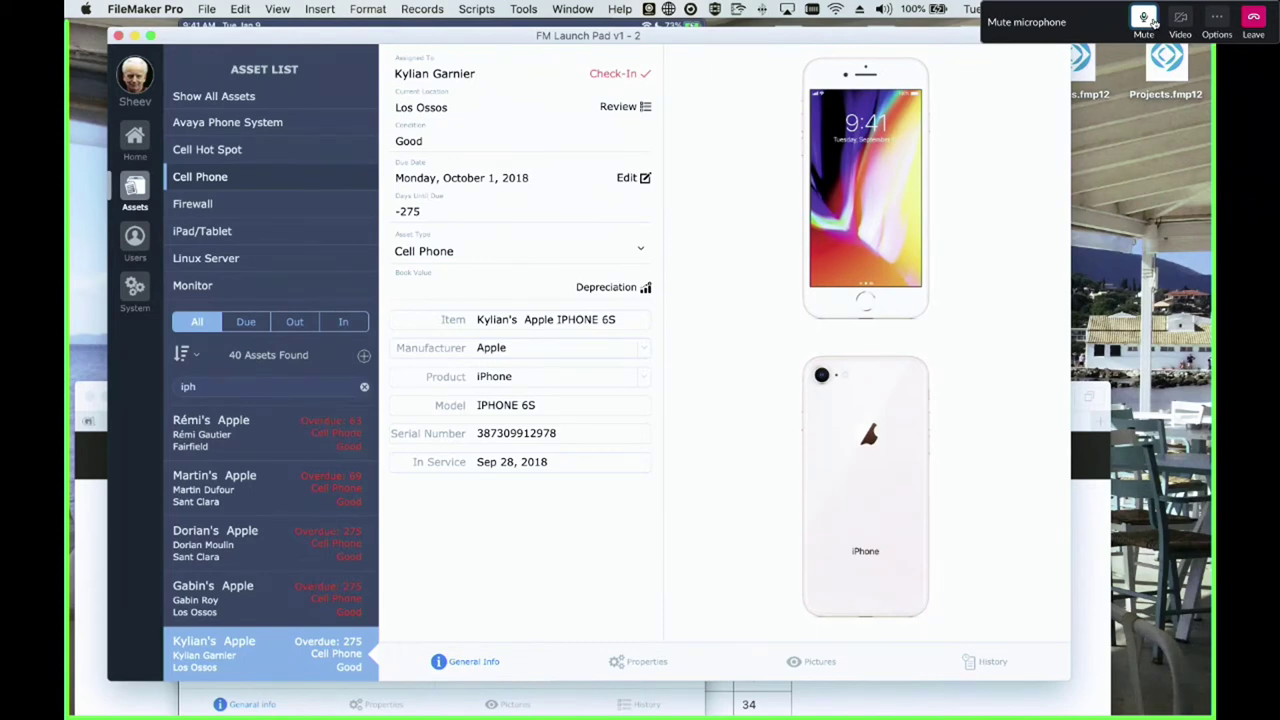
click(1150, 20)
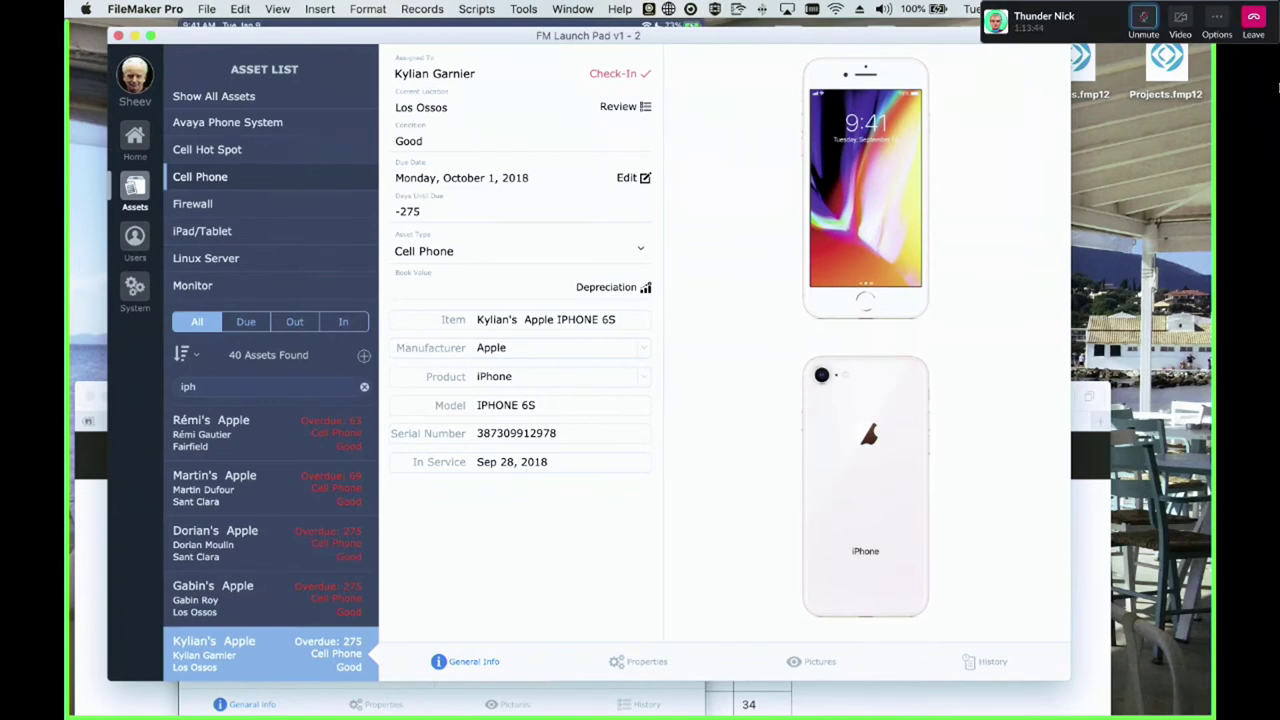
Switch to Safari and examine the portrait and landscape dimensions of the iPad models in the Claris screen stencil table
key(super+Tab)
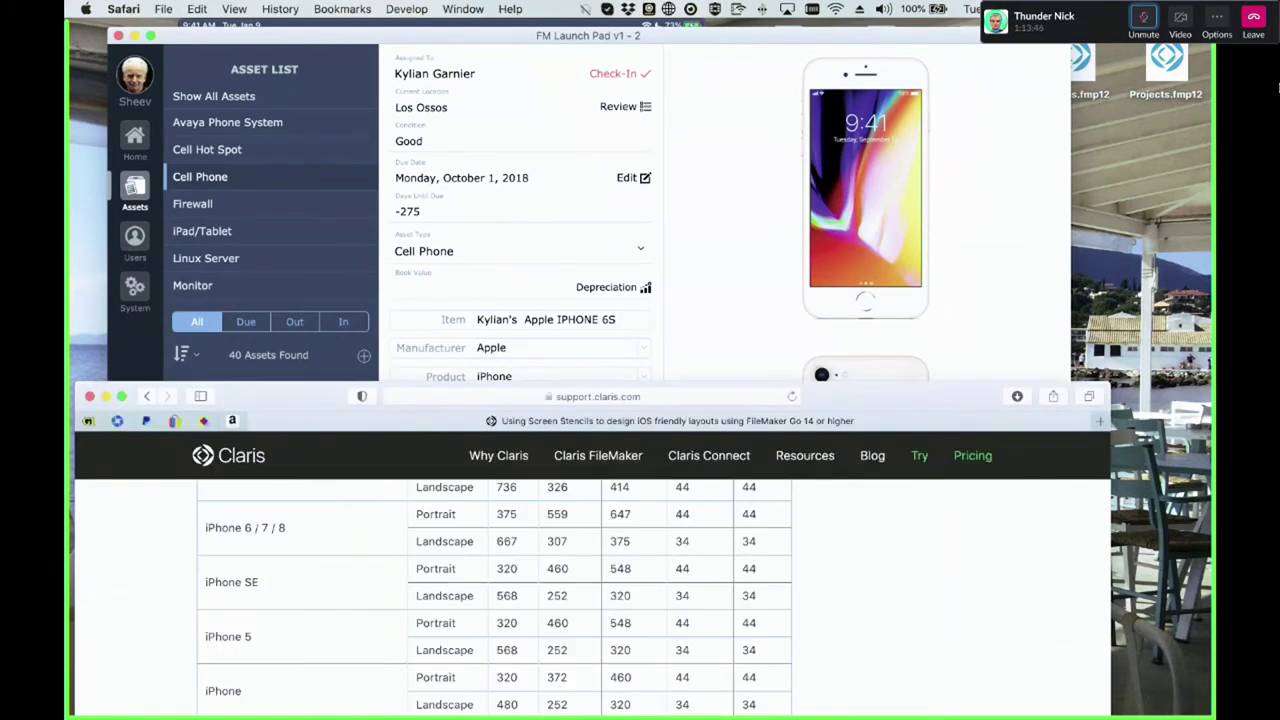
drag(335, 420, 334, 33)
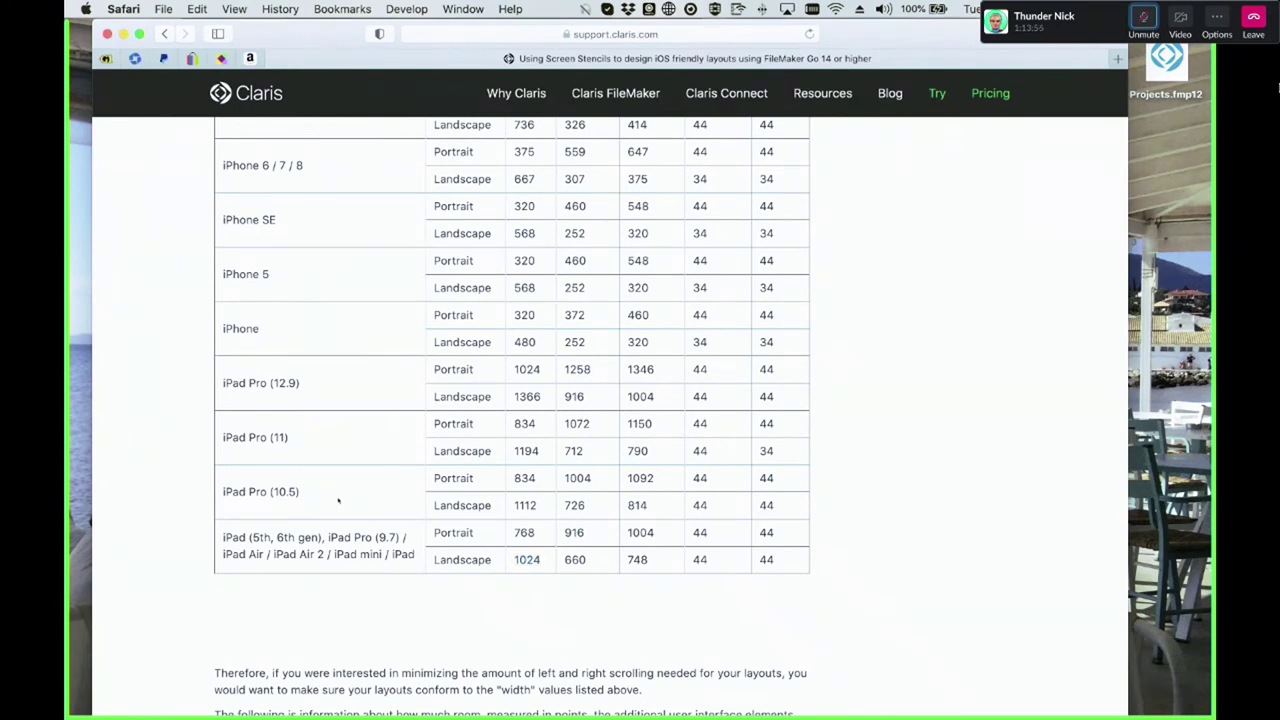
triple_click(299, 482)
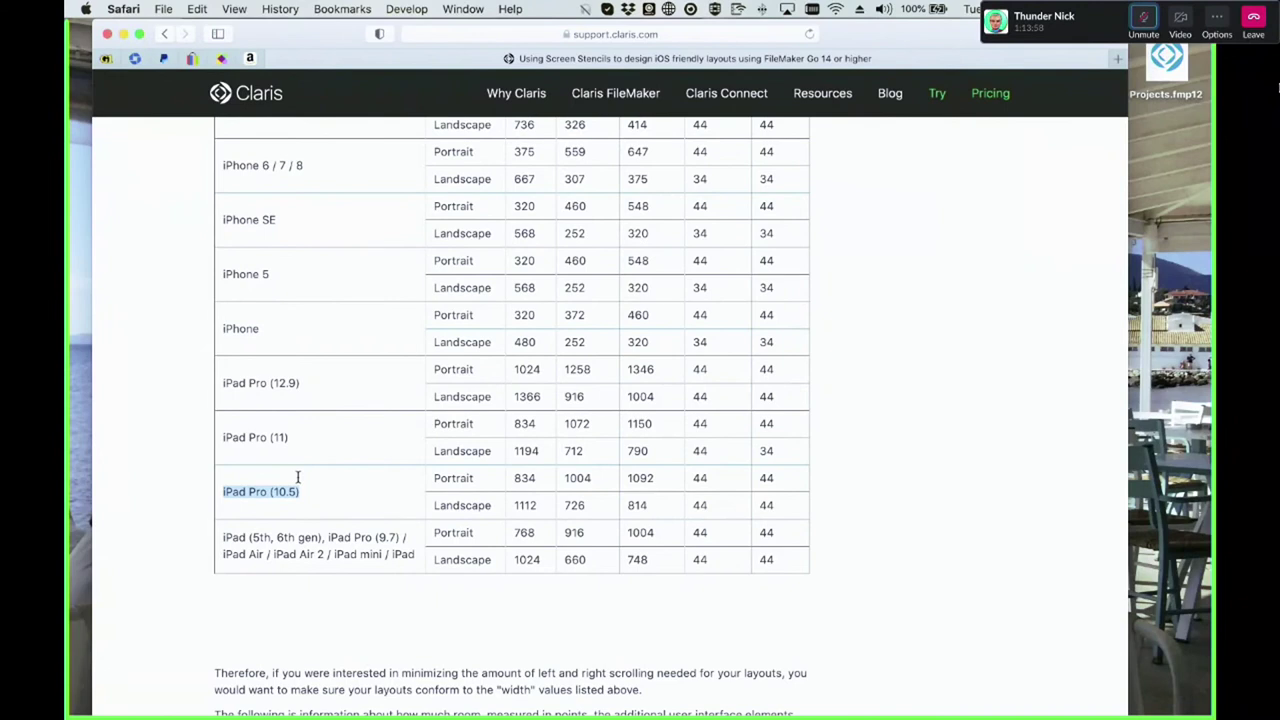
drag(297, 477, 229, 440)
click(269, 453)
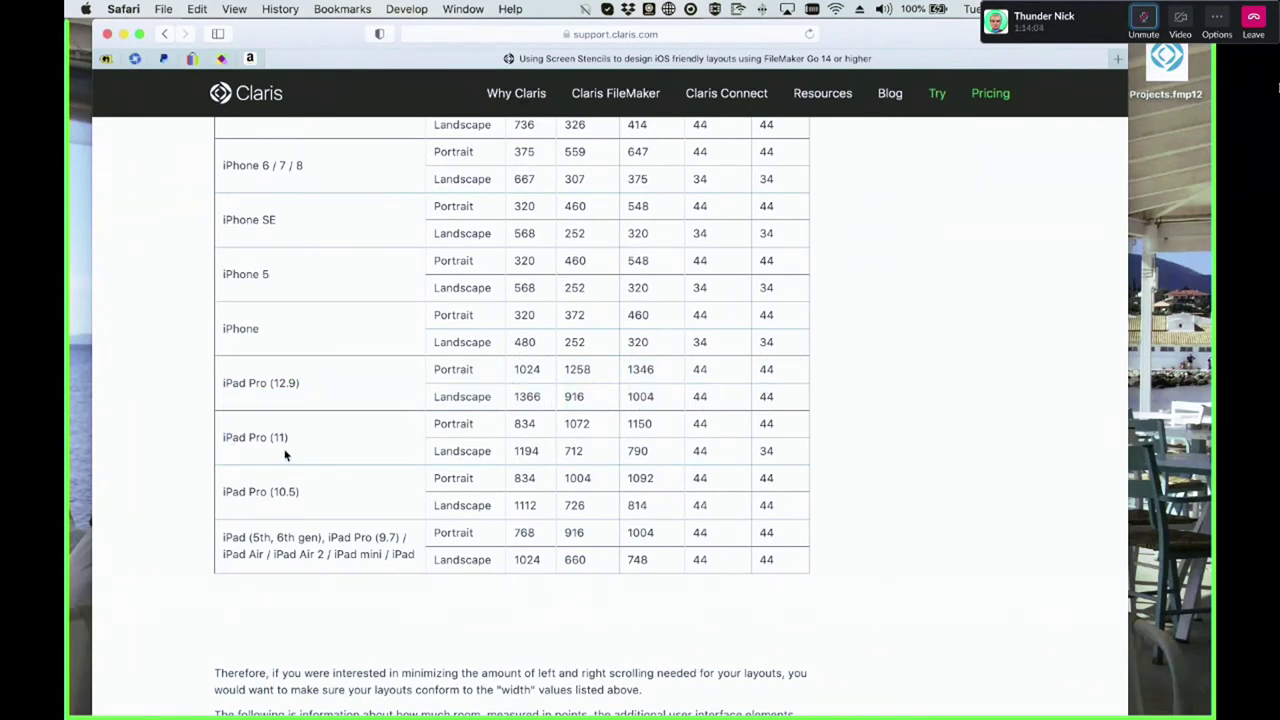
drag(289, 440, 220, 434)
drag(222, 489, 197, 490)
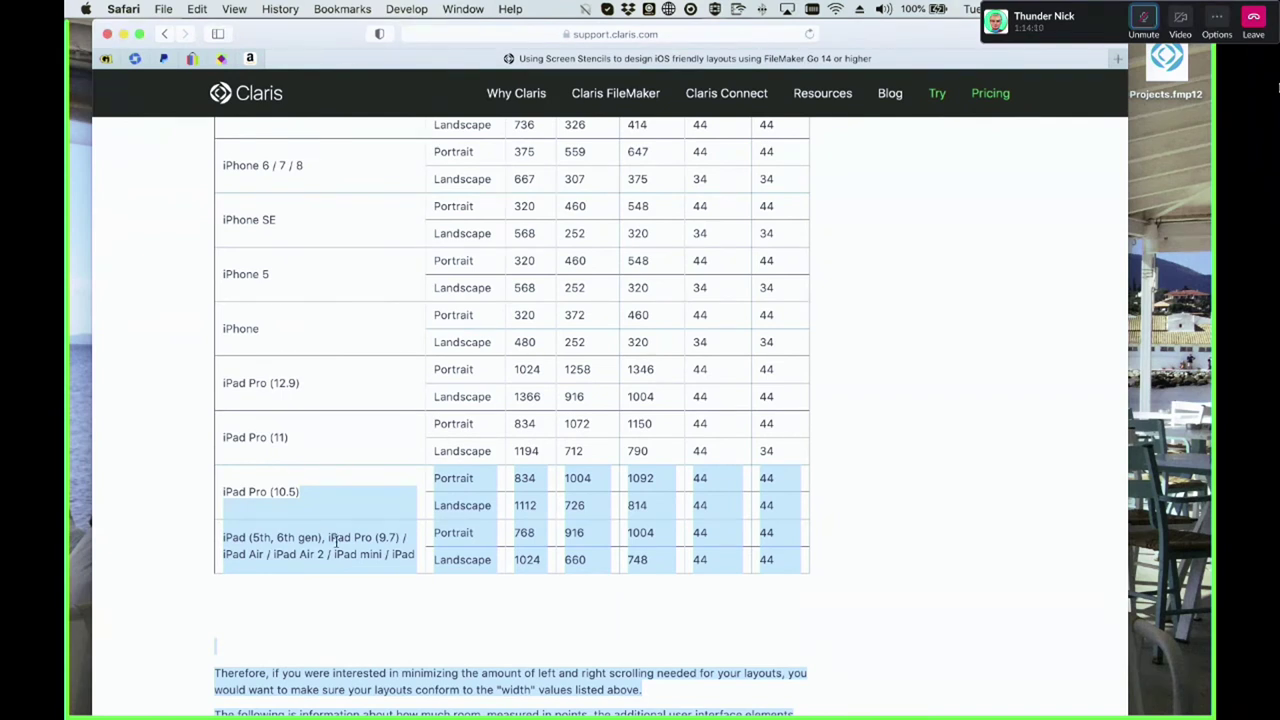
click(558, 596)
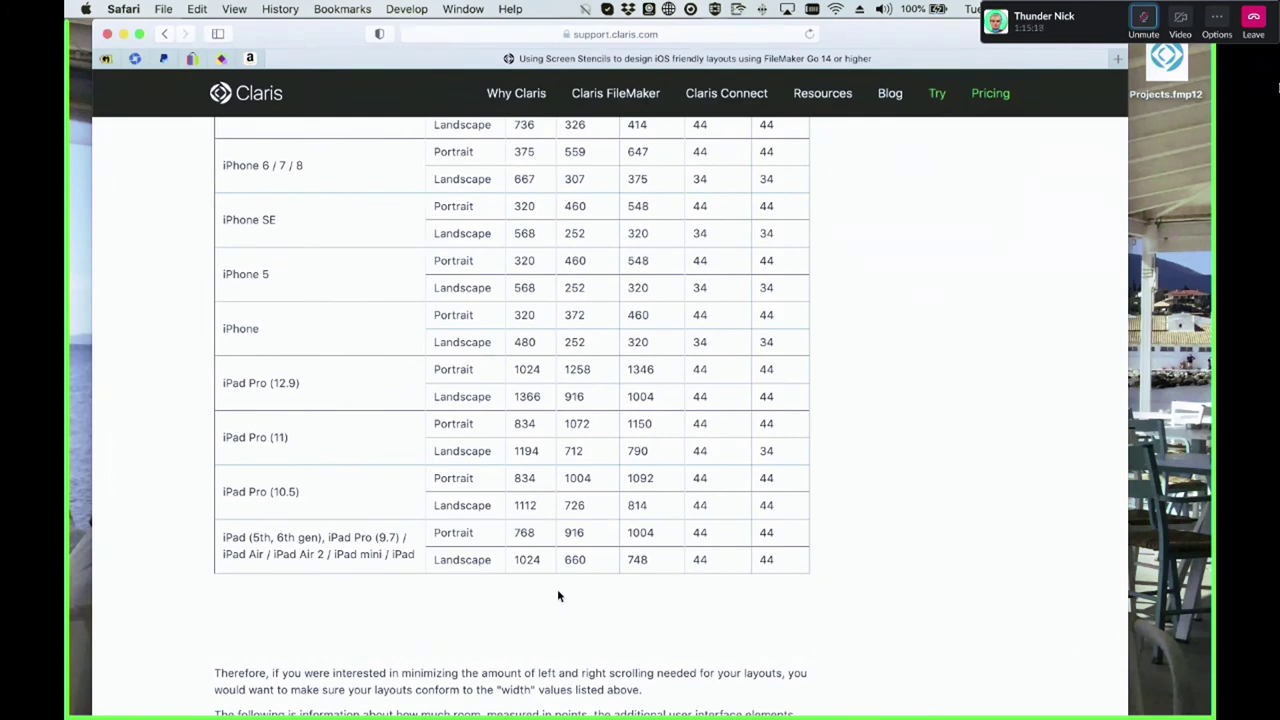
drag(881, 43, 857, 474)
Return to FileMaker Pro and check the asset slides by moving between General Info, Properties and History, ending on Properties
click(745, 367)
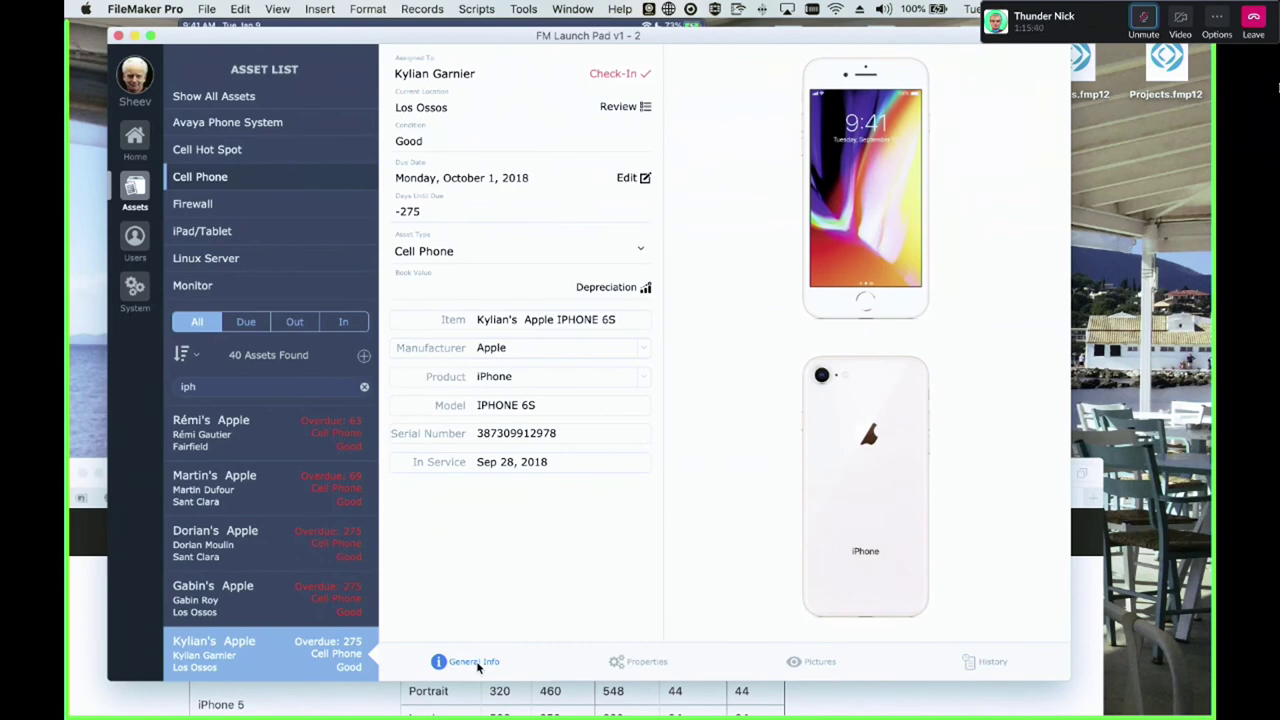
click(645, 662)
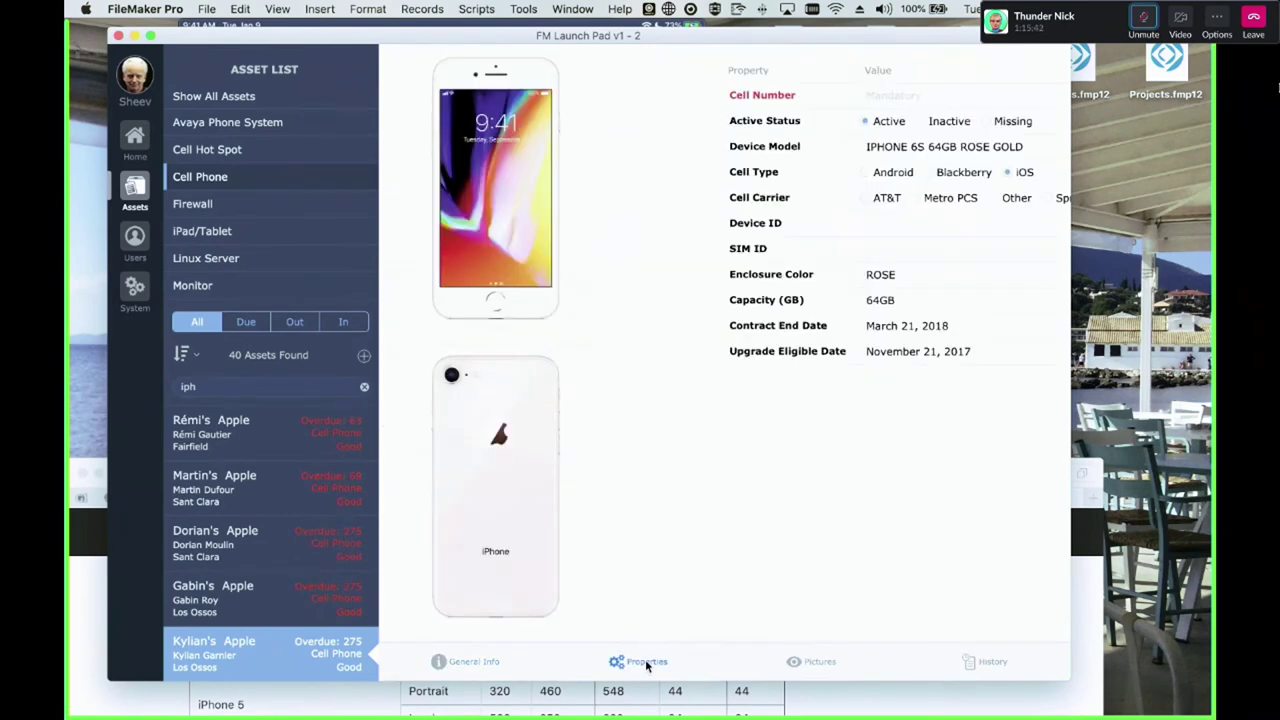
click(985, 661)
click(466, 662)
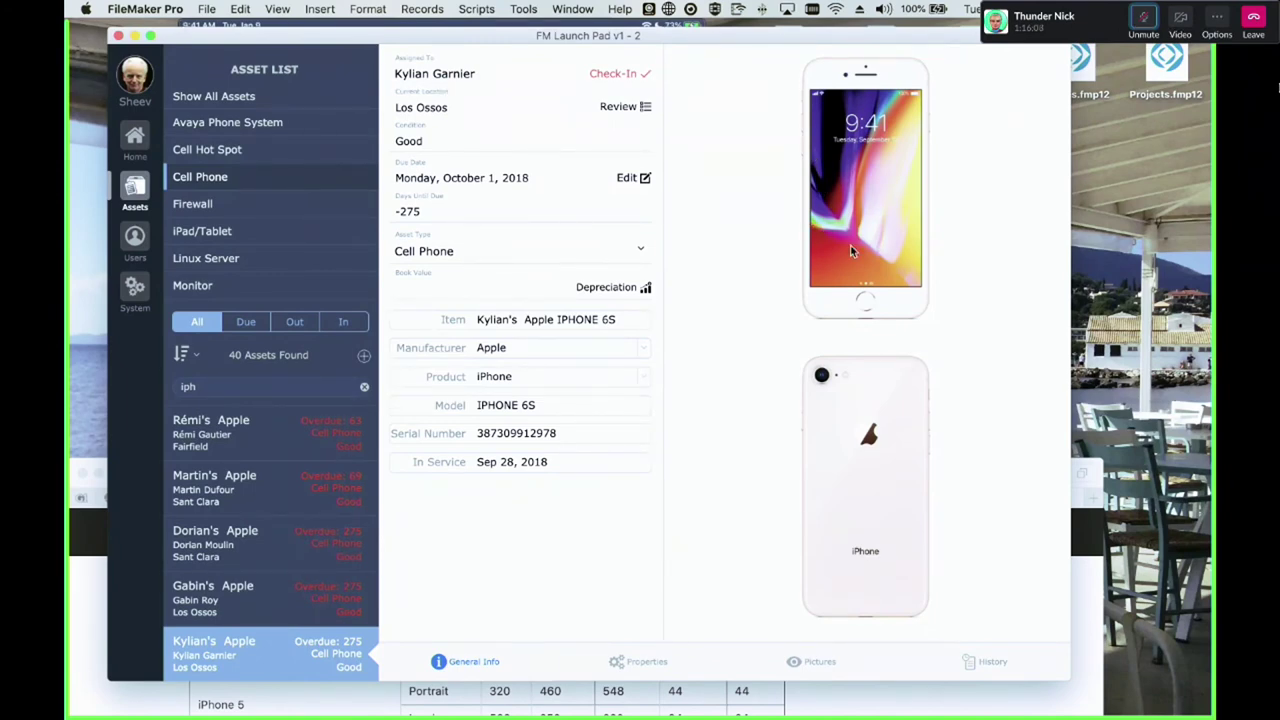
click(655, 668)
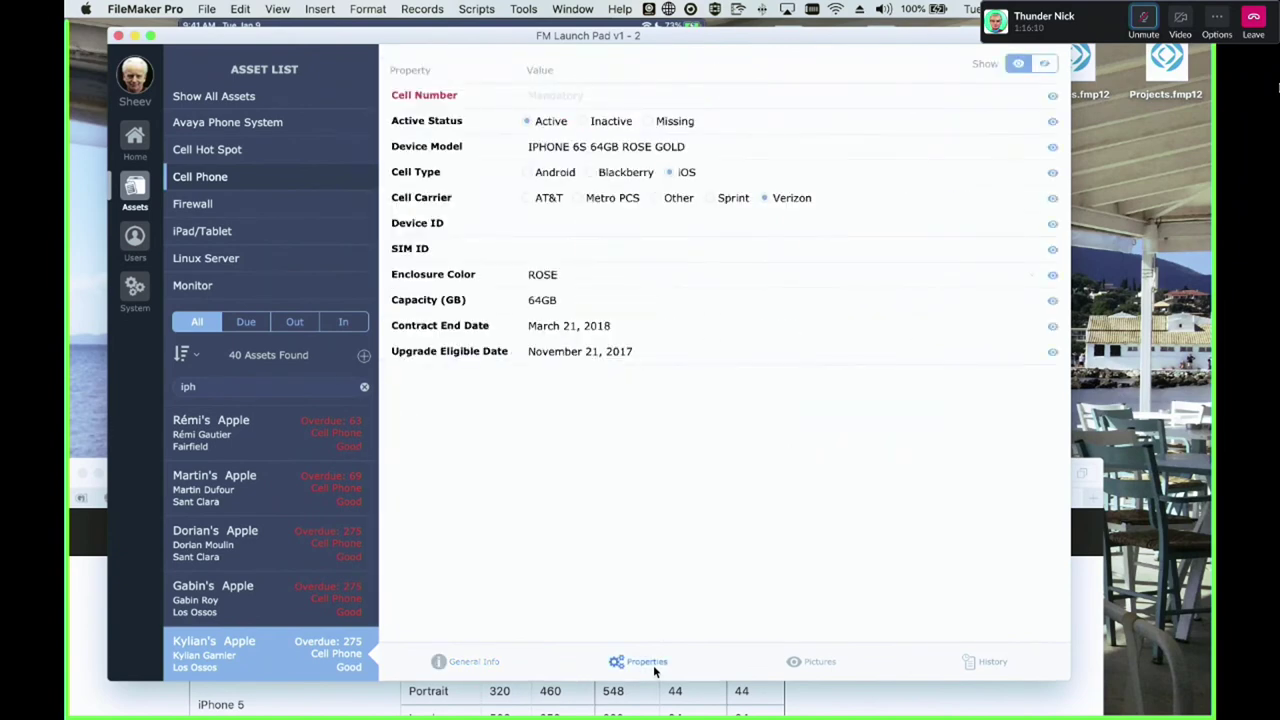